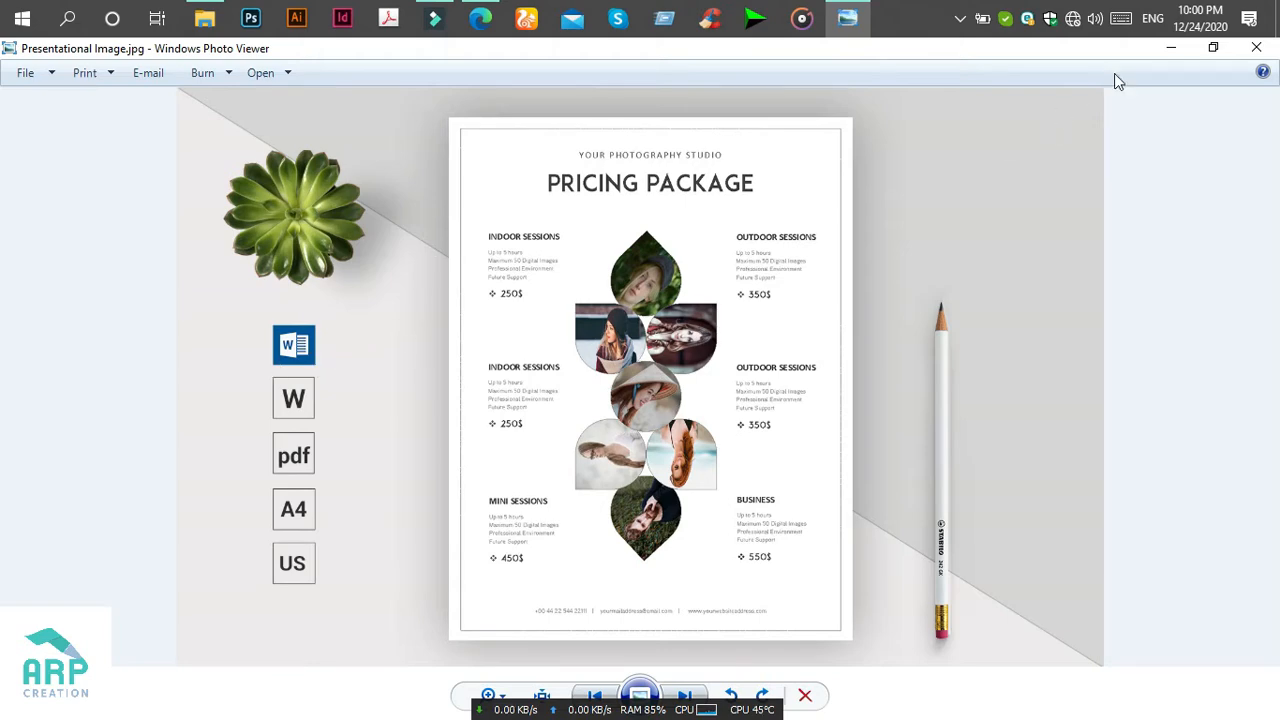
# Switch to the Edge browser and view the ARP Creation YouTube channel page and the Presentational Image.jpg preview.
pyautogui.click(1166, 48)
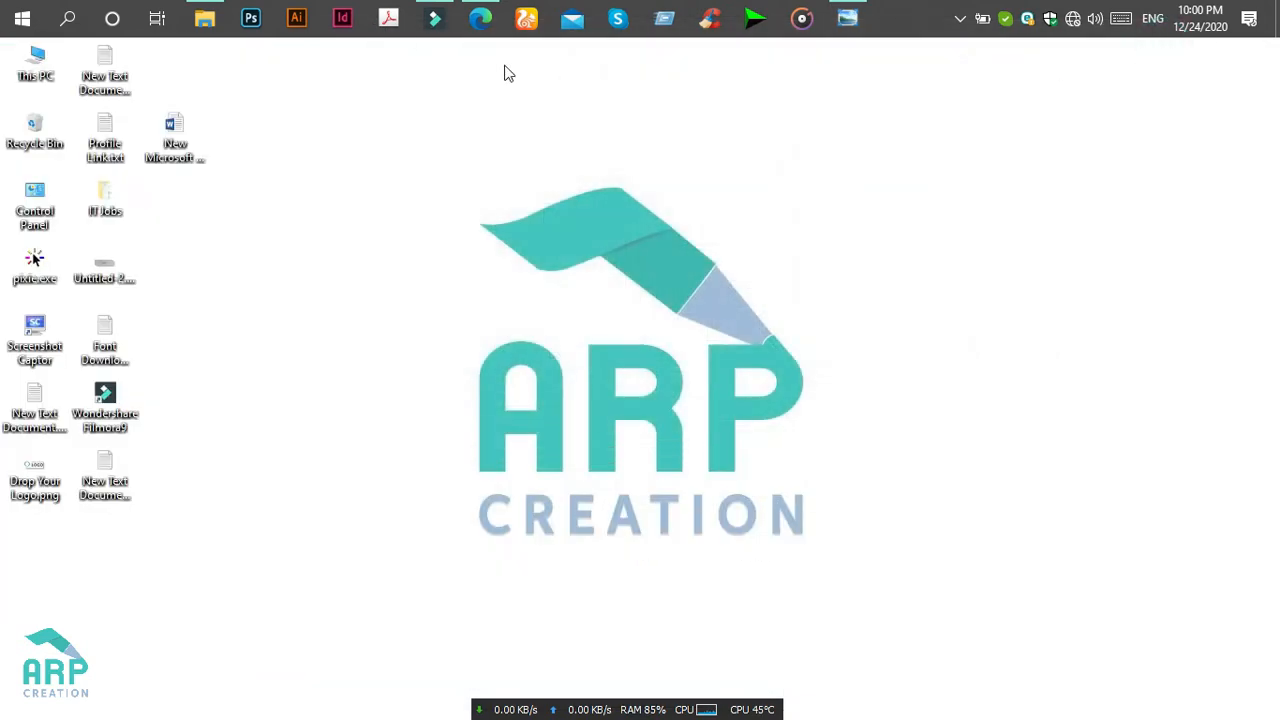
pyautogui.click(484, 24)
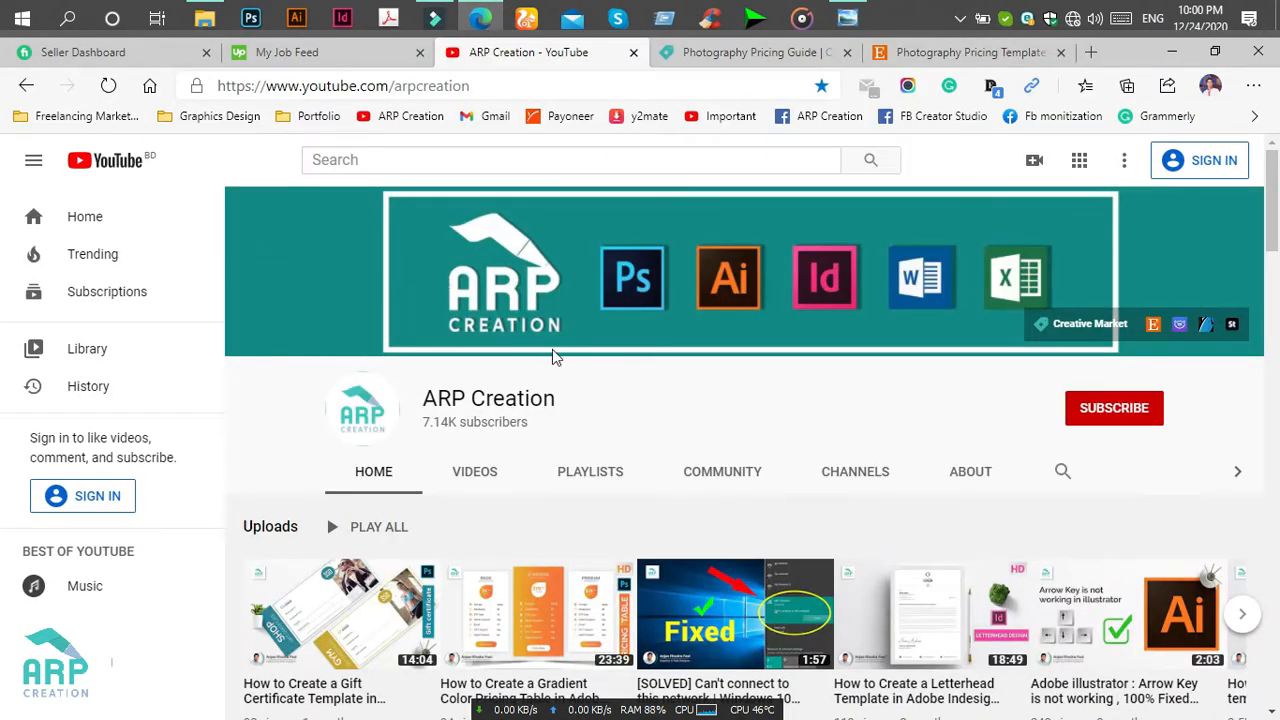
pyautogui.click(450, 94)
pyautogui.click(455, 88)
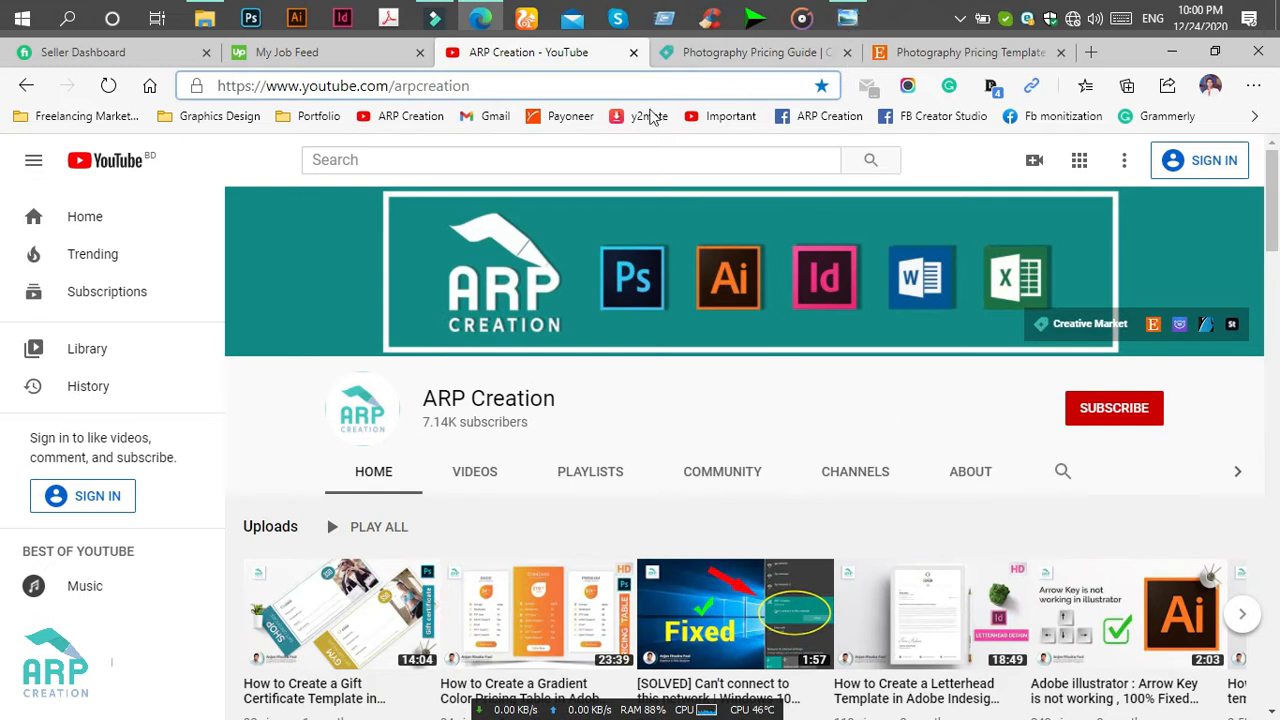
pyautogui.click(845, 22)
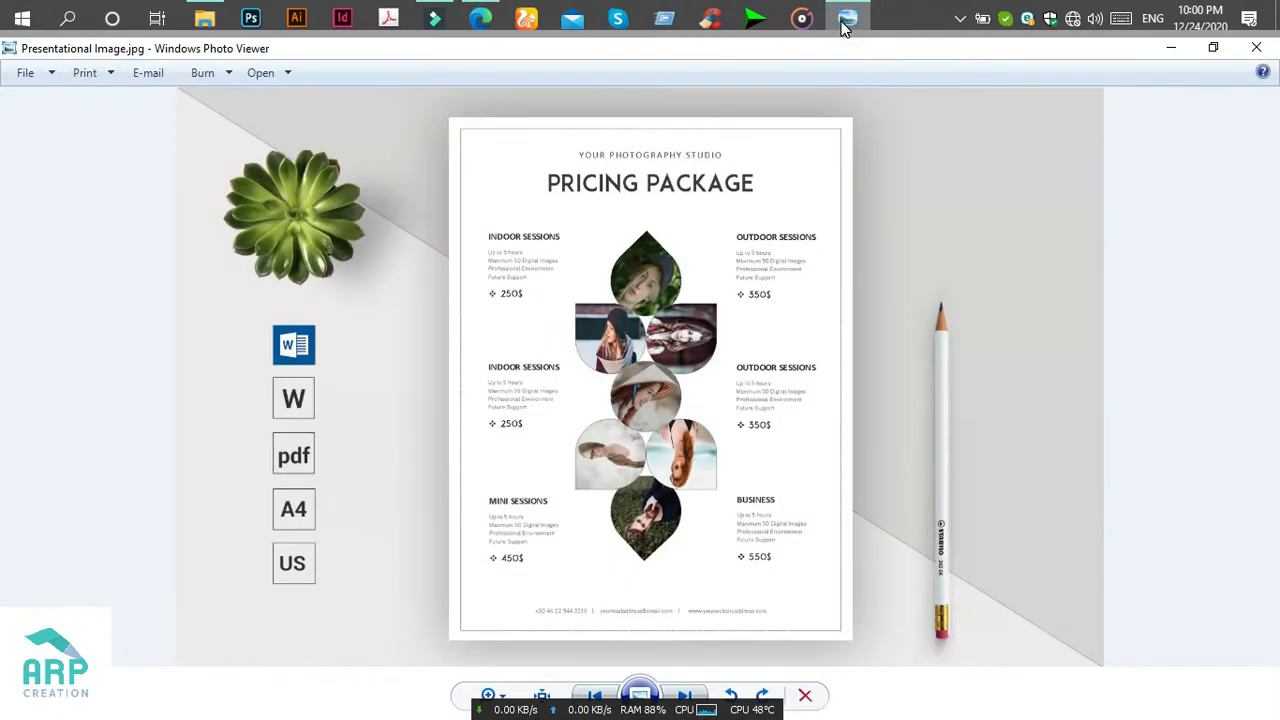
pyautogui.click(477, 20)
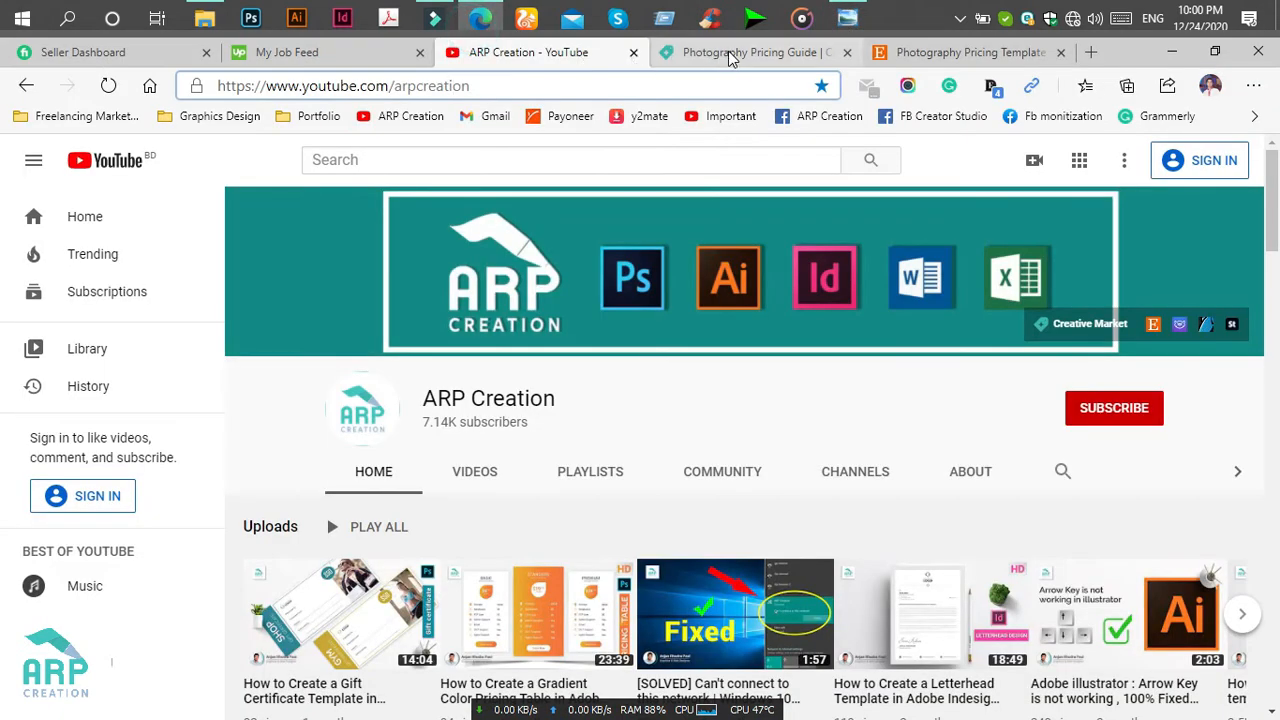
# Review the photography pricing template listings on Creative Market and Etsy, then minimize the browser.
pyautogui.click(729, 50)
pyautogui.click(560, 88)
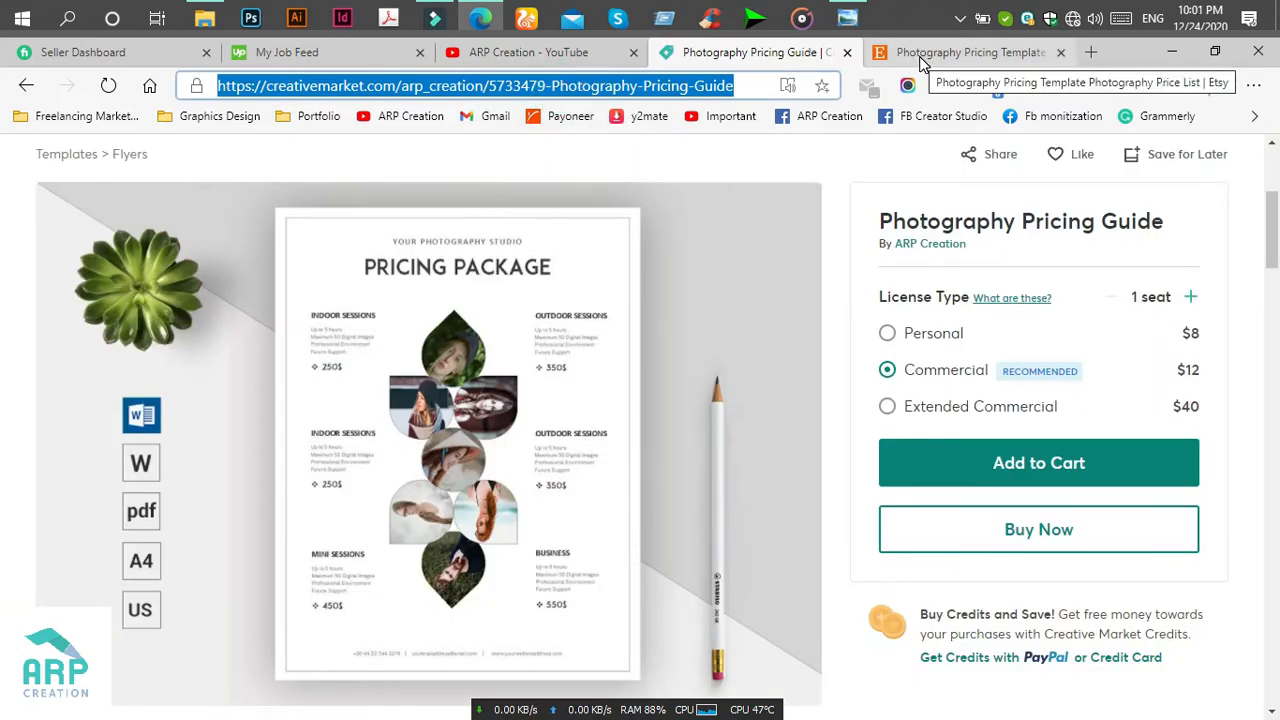
pyautogui.scroll(-2, 757, 391)
pyautogui.scroll(2, 900, 280)
pyautogui.click(970, 213)
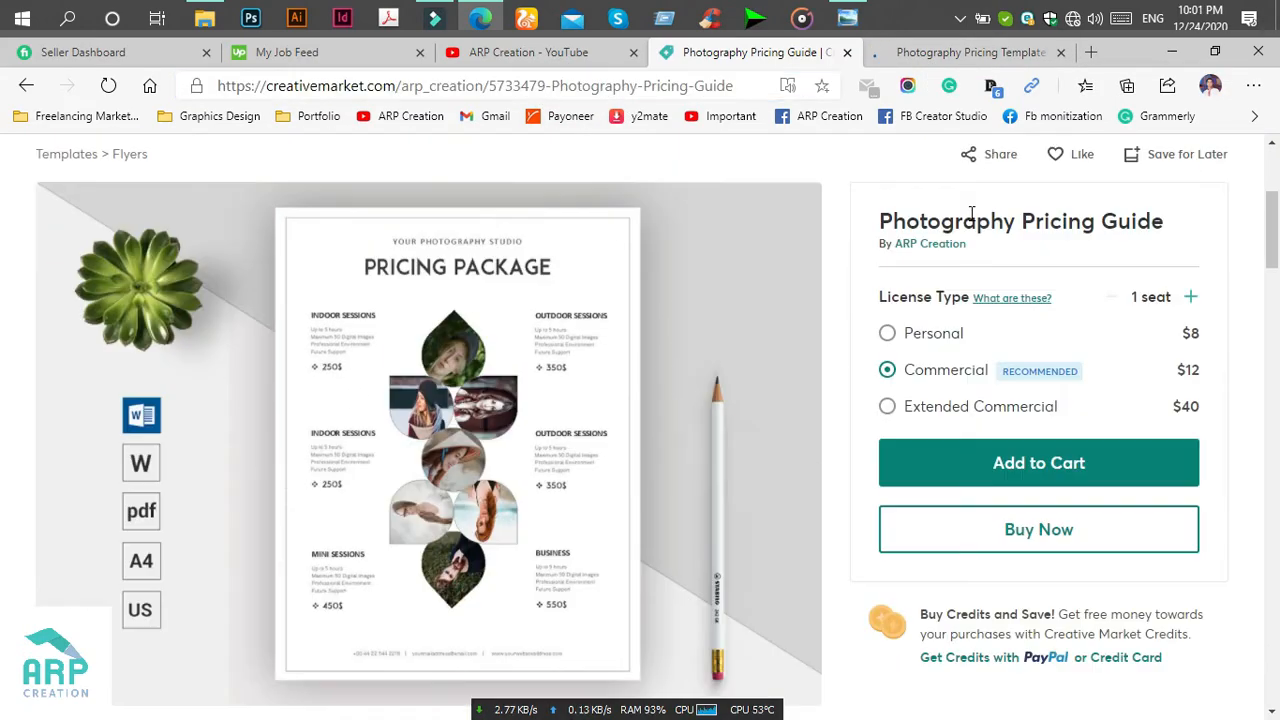
pyautogui.click(949, 54)
pyautogui.click(490, 86)
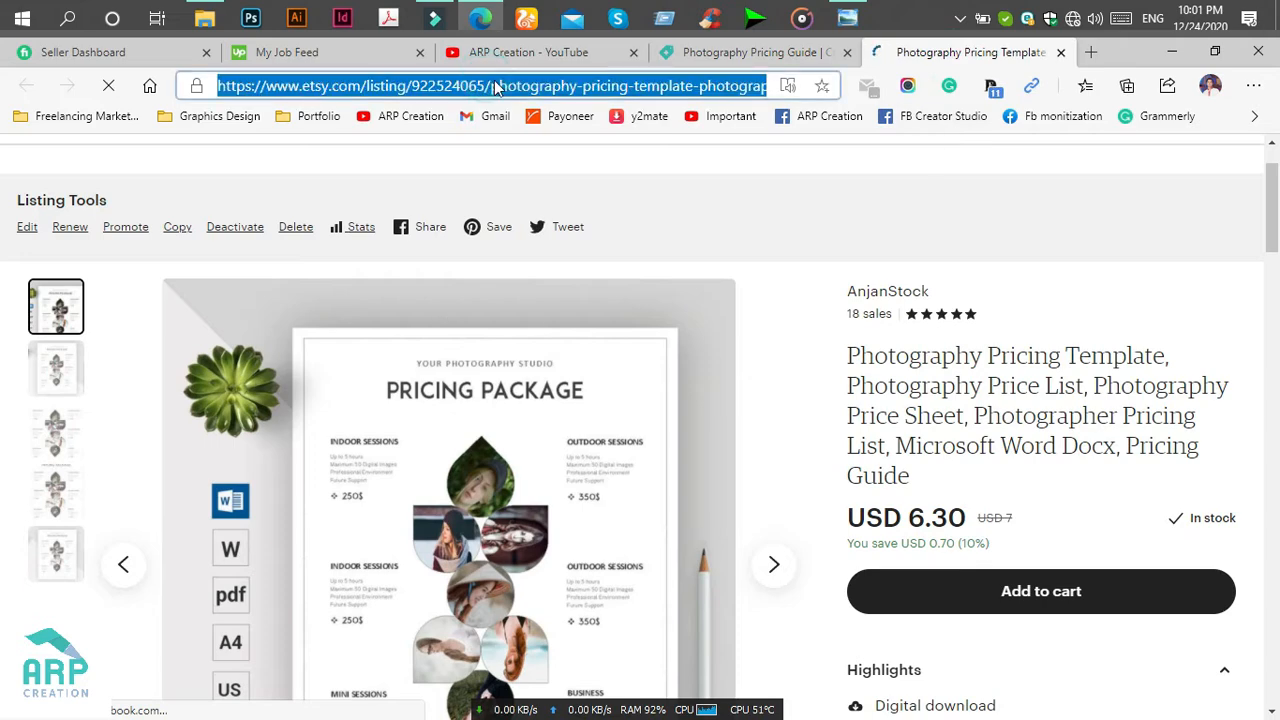
pyautogui.hotkey('ctrl', 'shift', 'Tab')
pyautogui.click(930, 58)
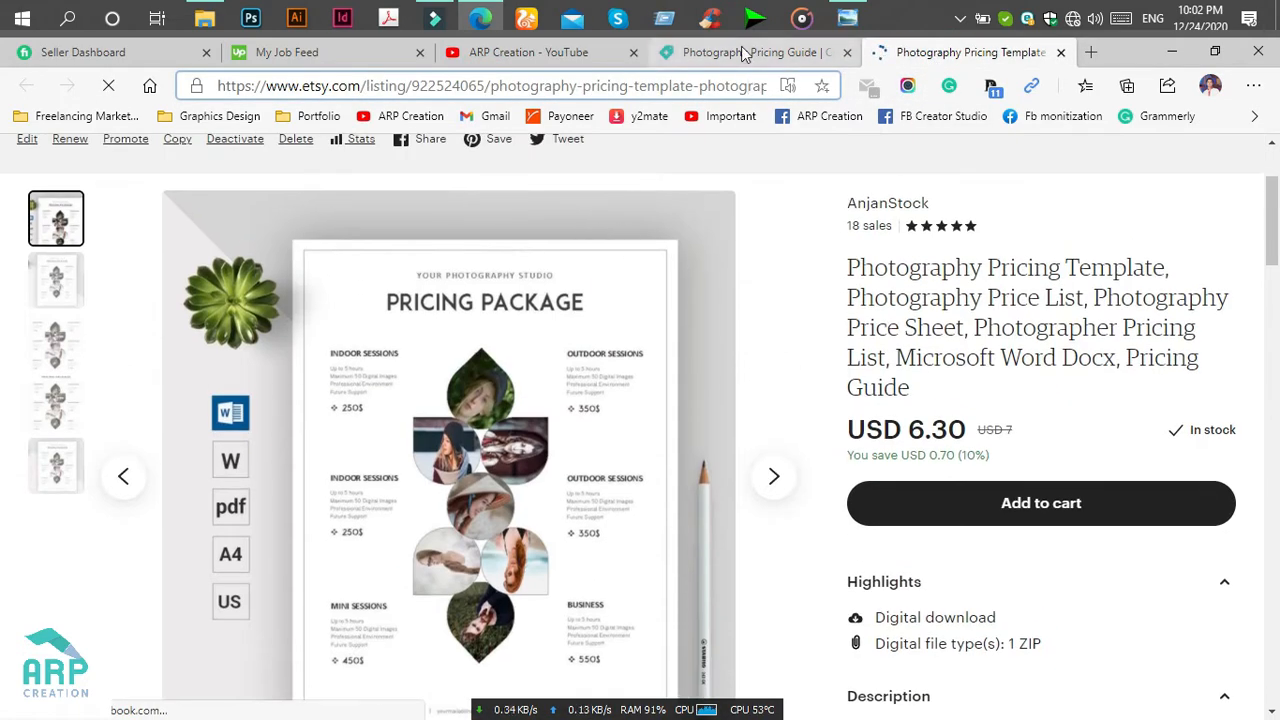
pyautogui.click(743, 54)
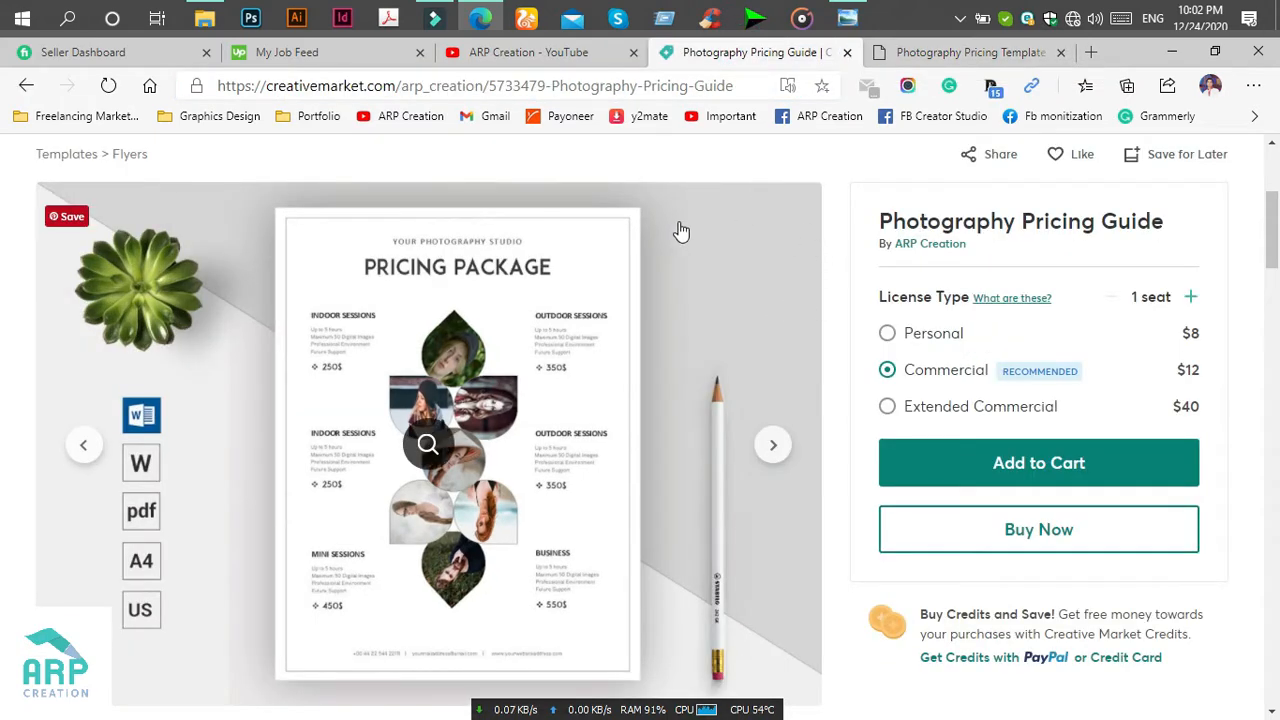
pyautogui.click(589, 54)
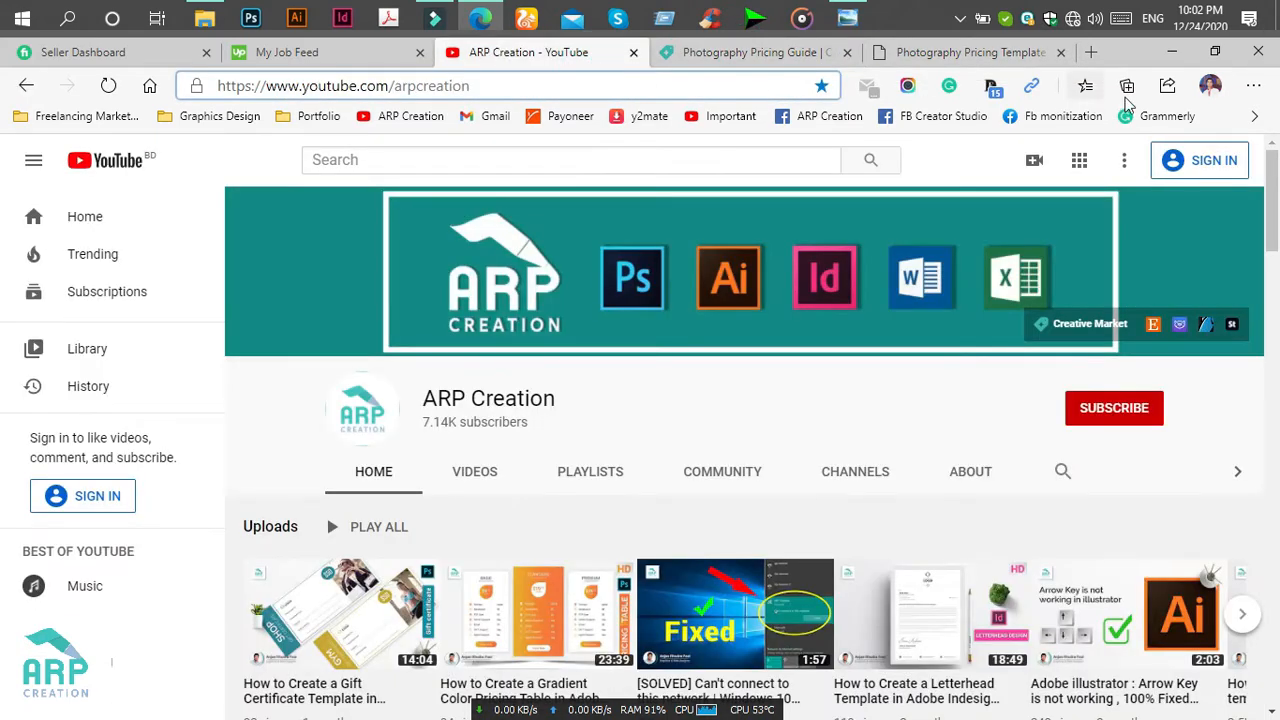
pyautogui.click(997, 55)
pyautogui.click(1170, 52)
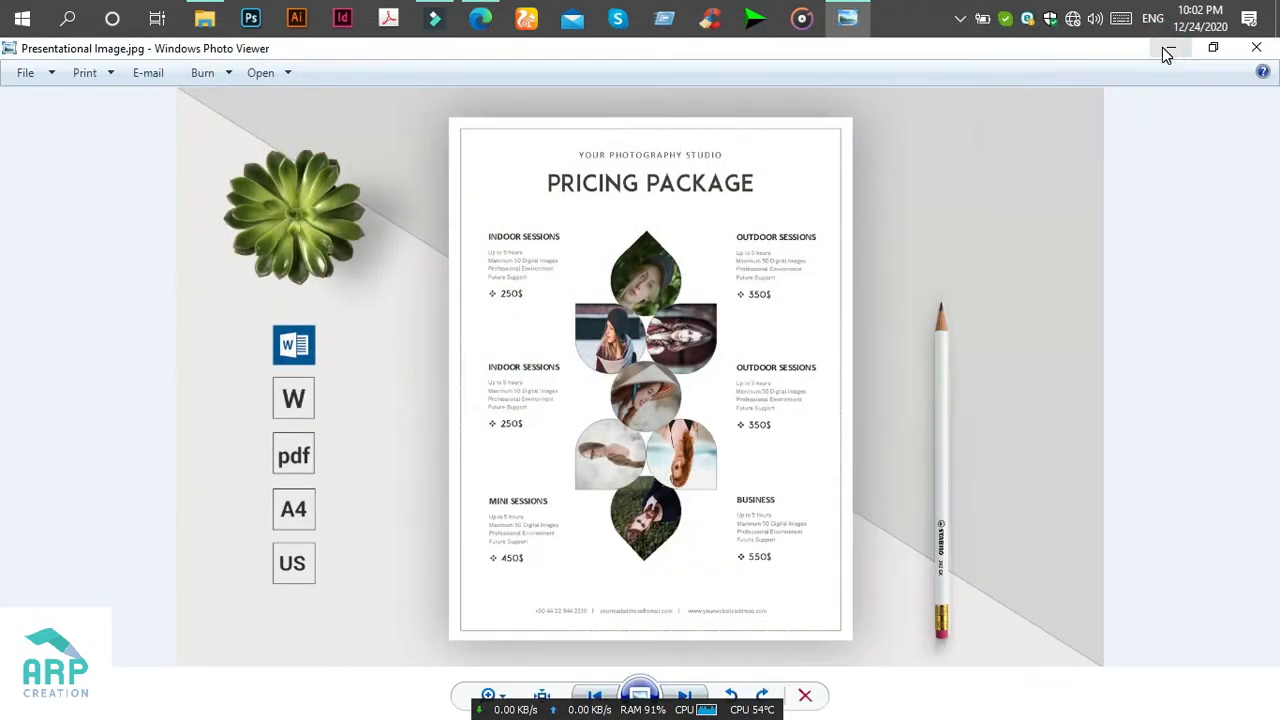
# Minimize the photo preview and open New Microsoft Word Document.docx from the desktop in Word.
pyautogui.click(1167, 52)
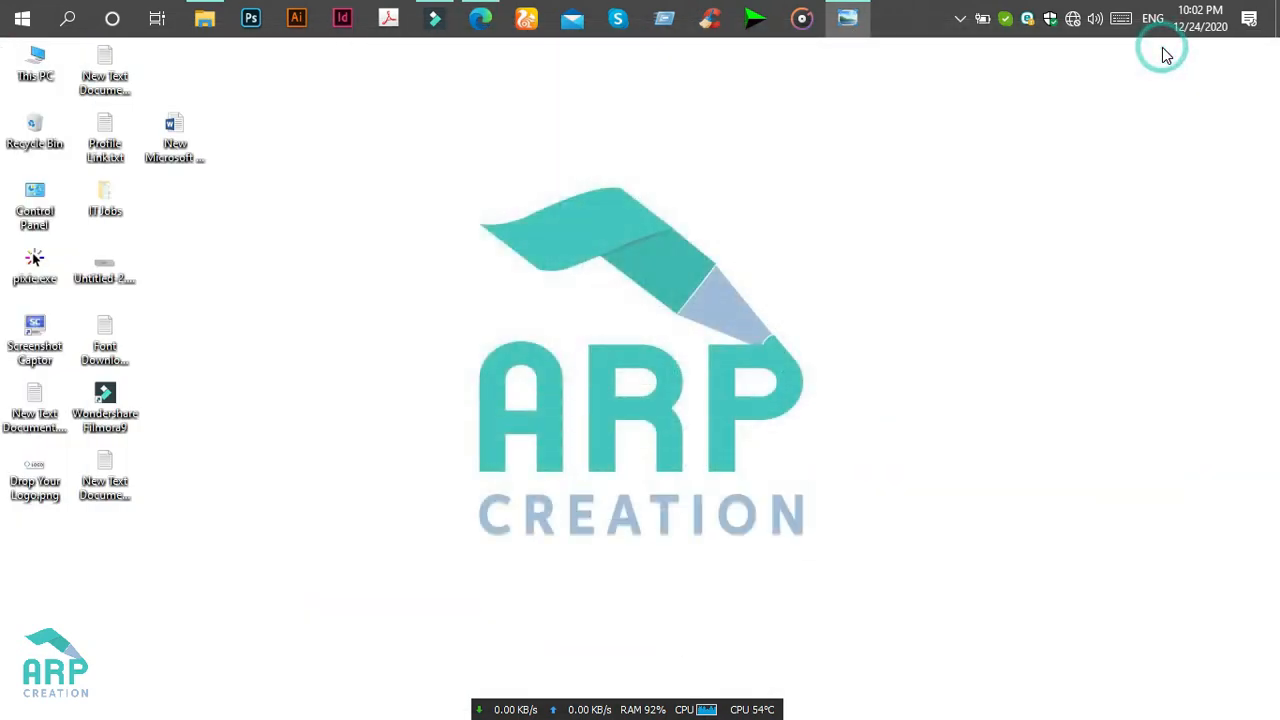
pyautogui.click(193, 162)
pyautogui.click(271, 238)
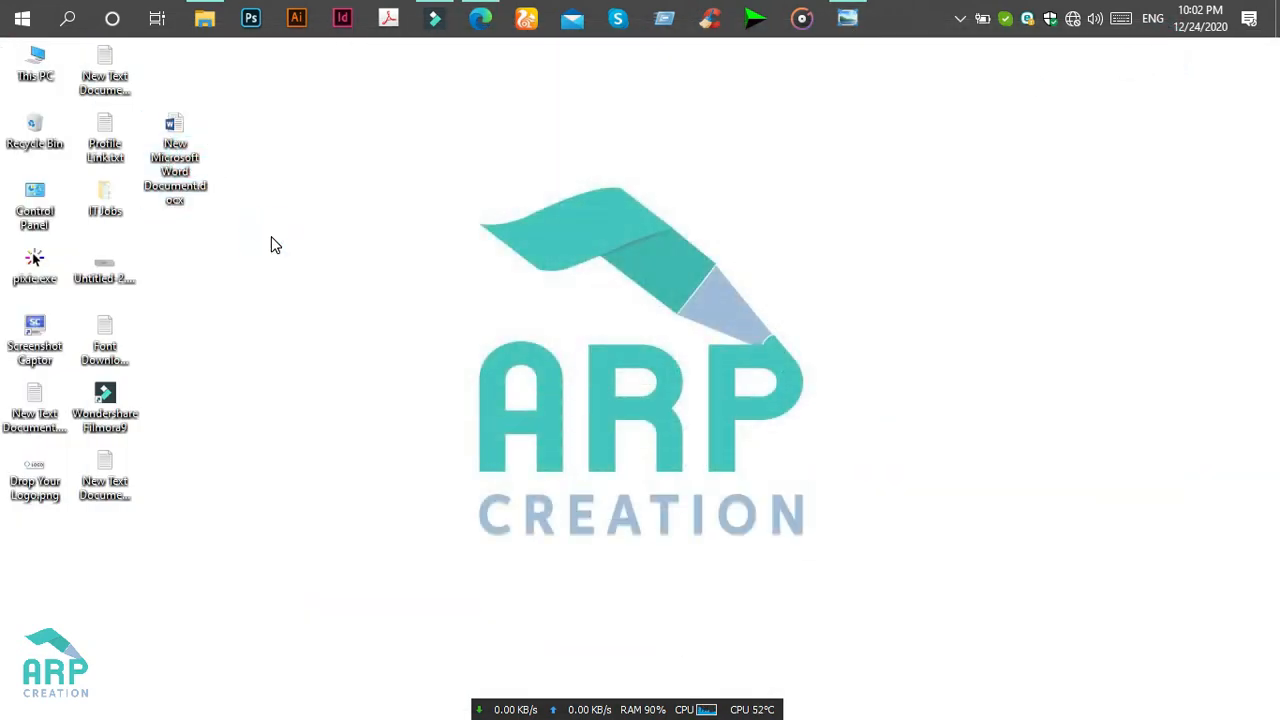
pyautogui.click(176, 165)
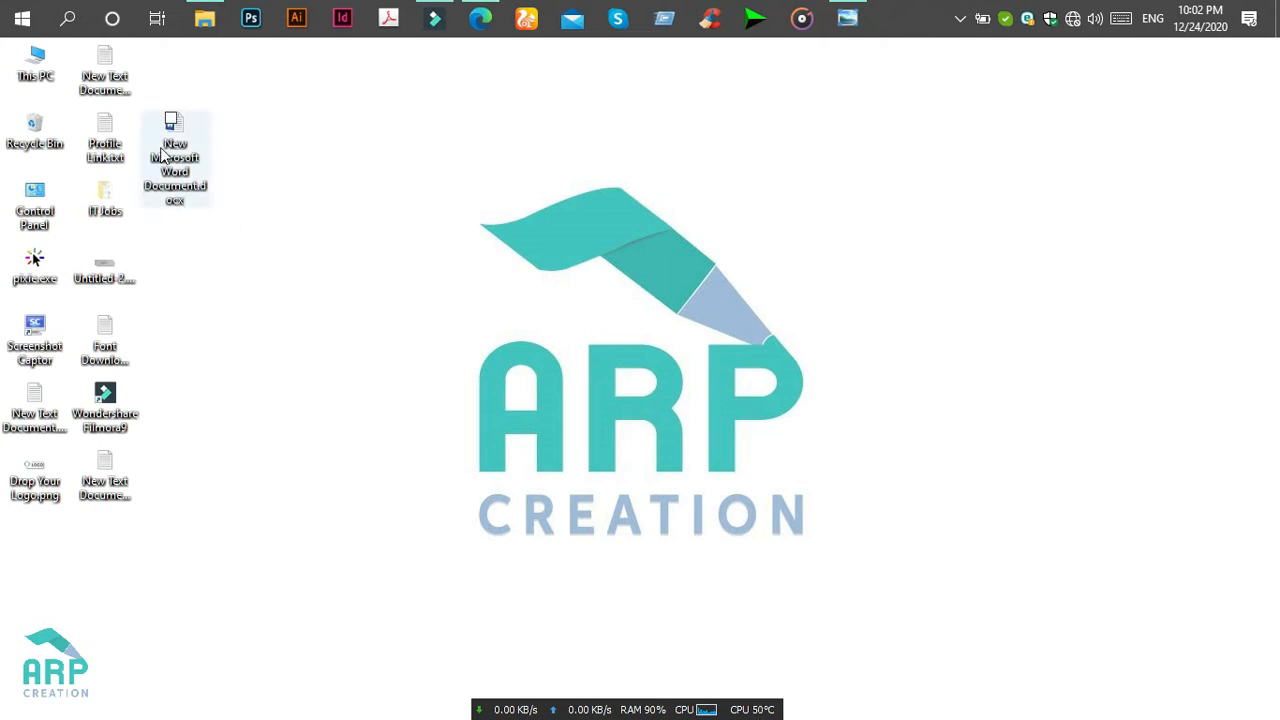
pyautogui.doubleClick(175, 163)
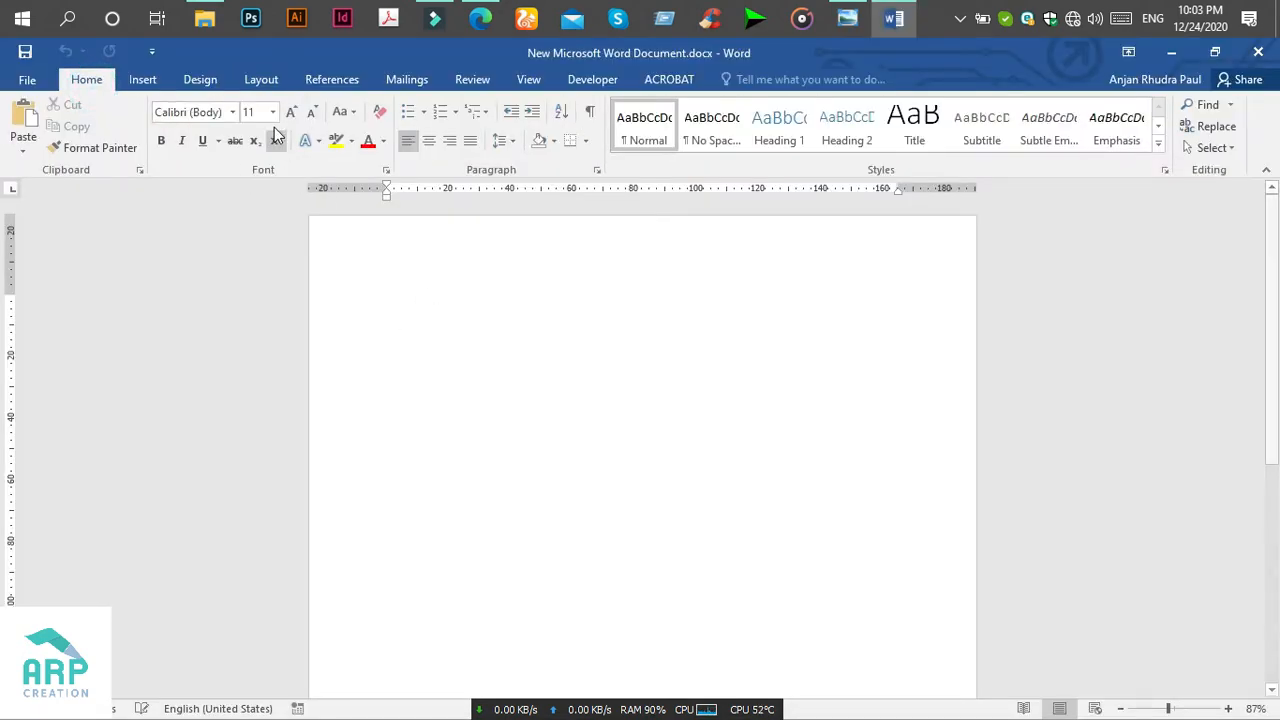
# Set the blank document's paper size to A4 (210 mm x 297 mm).
pyautogui.click(262, 82)
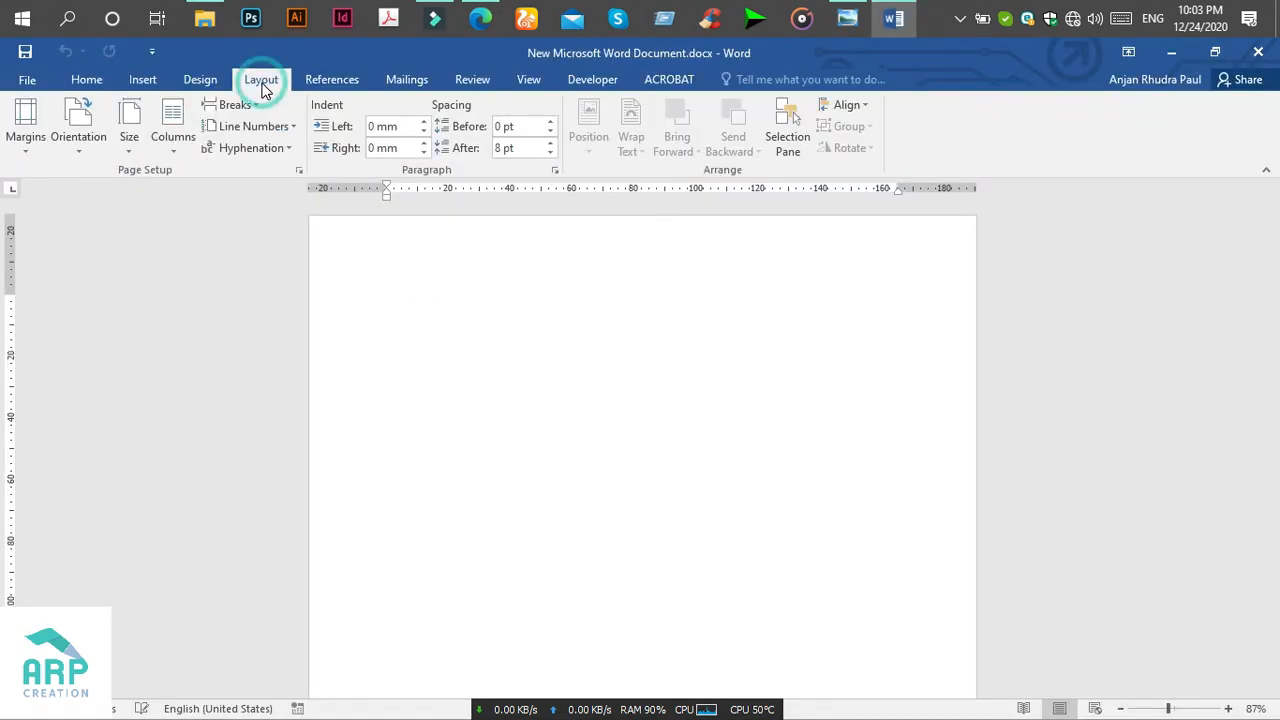
pyautogui.click(129, 145)
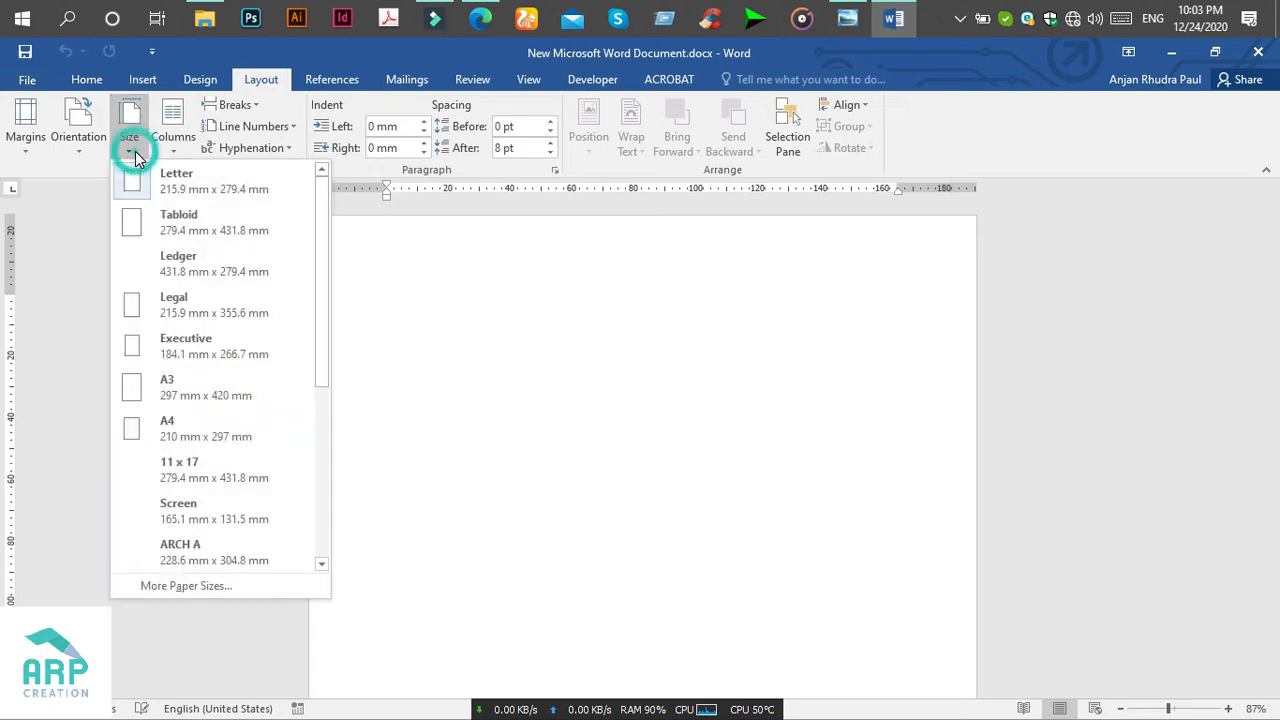
pyautogui.click(248, 430)
pyautogui.click(468, 318)
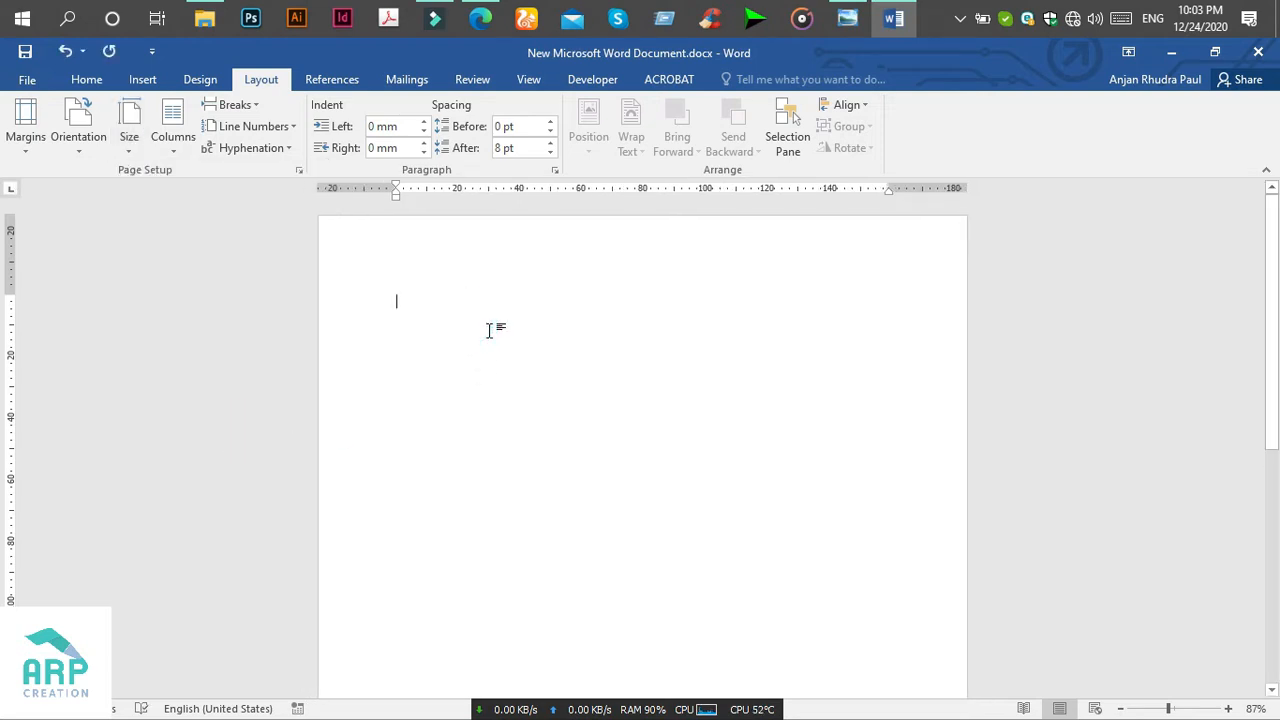
# Draw a rectangle shape about 197 mm wide and 197 mm high, starting just inside the page's upper-left corner.
pyautogui.click(100, 87)
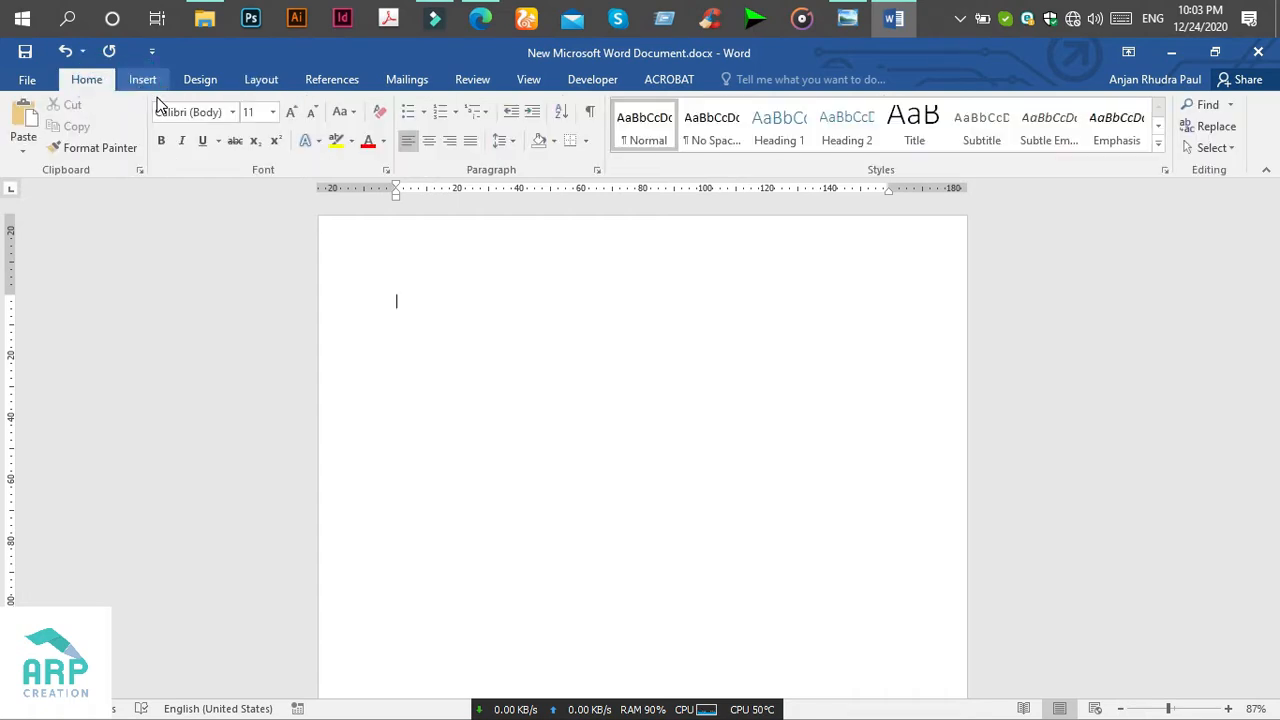
pyautogui.click(142, 79)
pyautogui.click(270, 155)
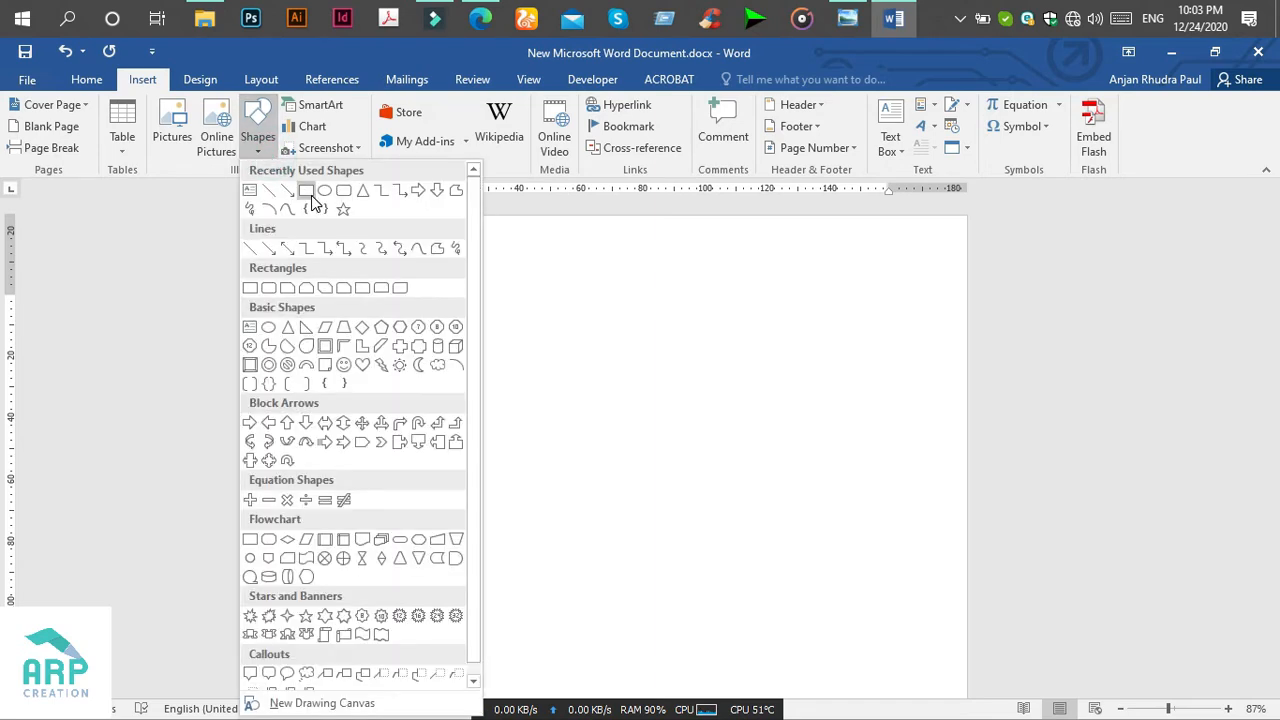
pyautogui.click(306, 191)
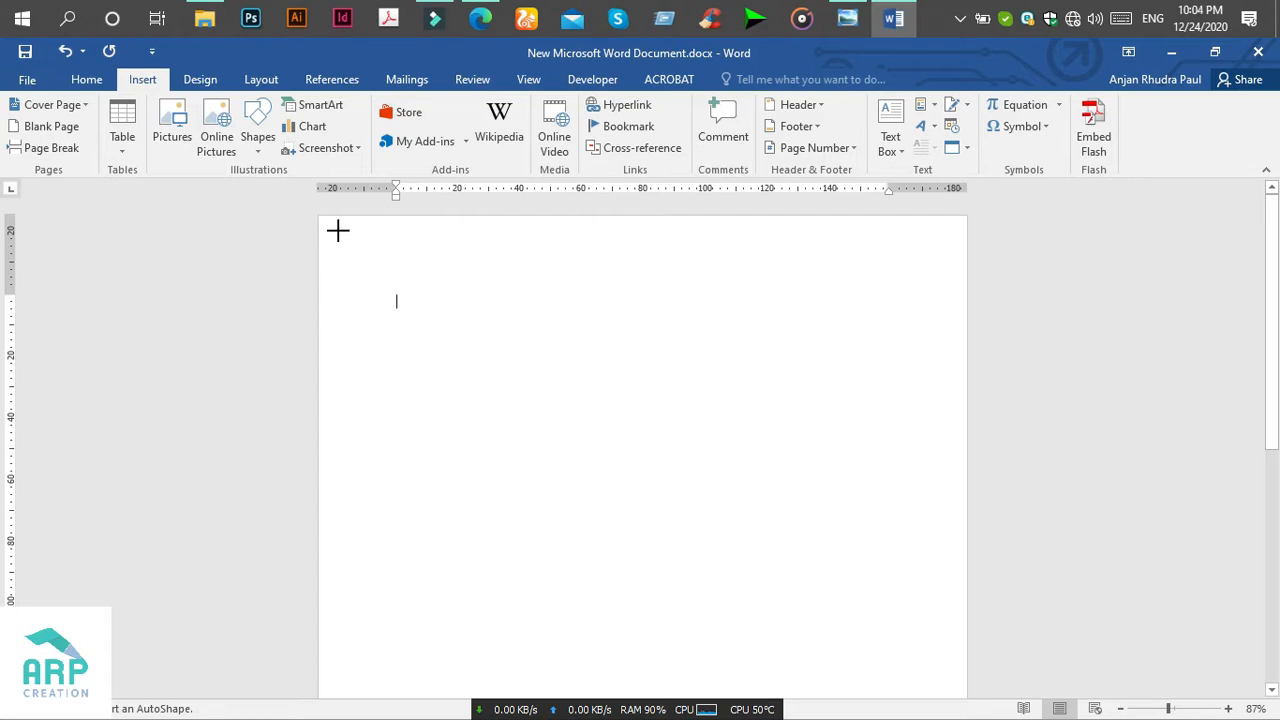
pyautogui.moveTo(337, 231); pyautogui.dragTo(933, 708)
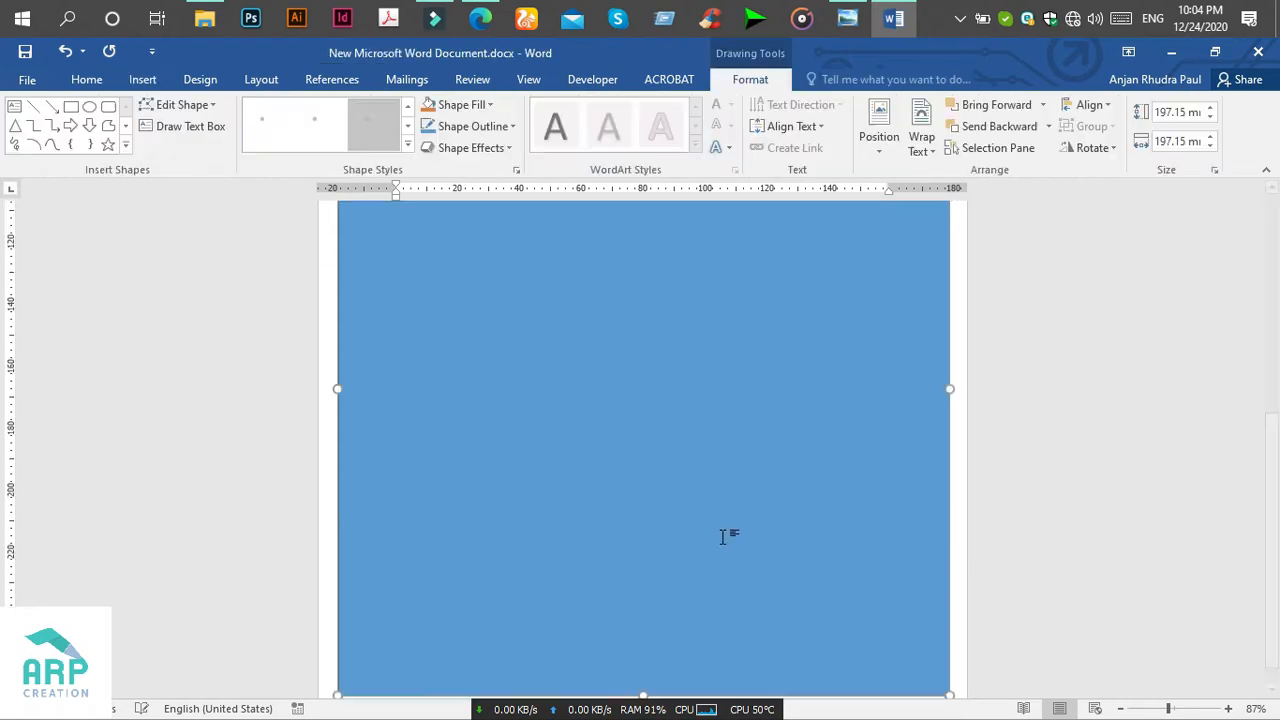
# Stretch the rectangle's lower edge toward the bottom of the page, making it about 285 mm high.
pyautogui.scroll(-5, 727, 545)
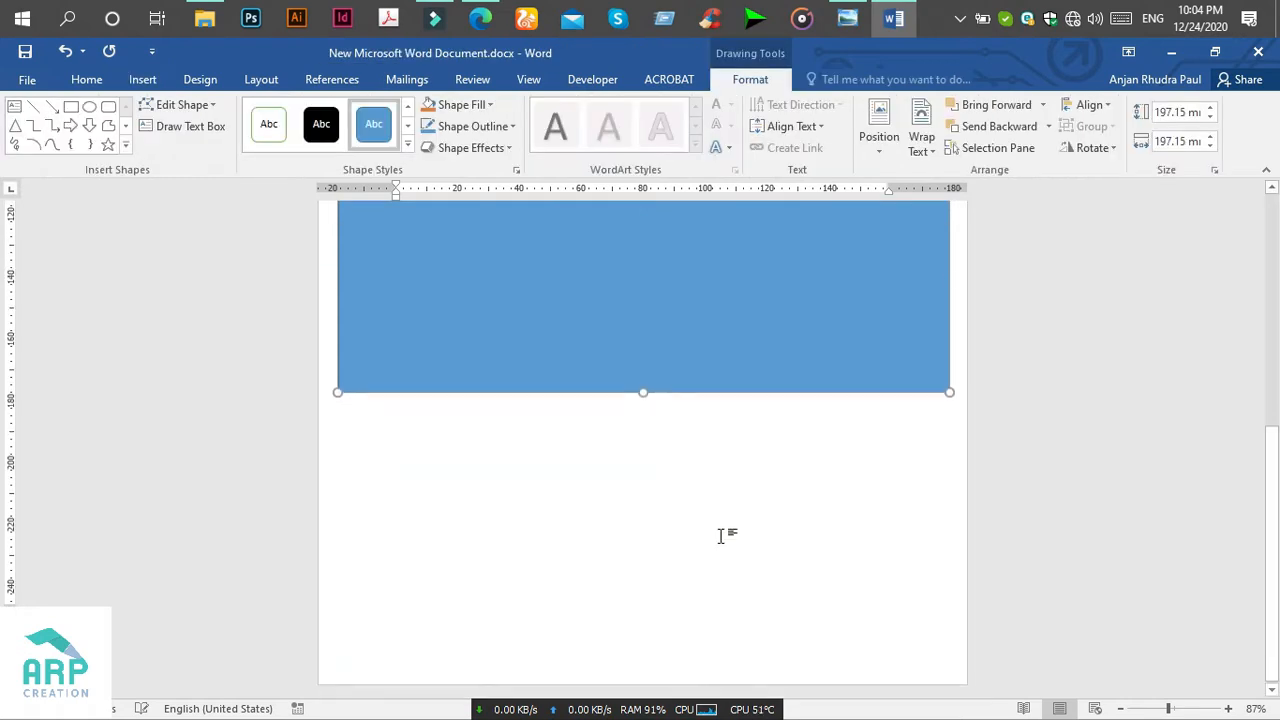
pyautogui.click(1153, 709)
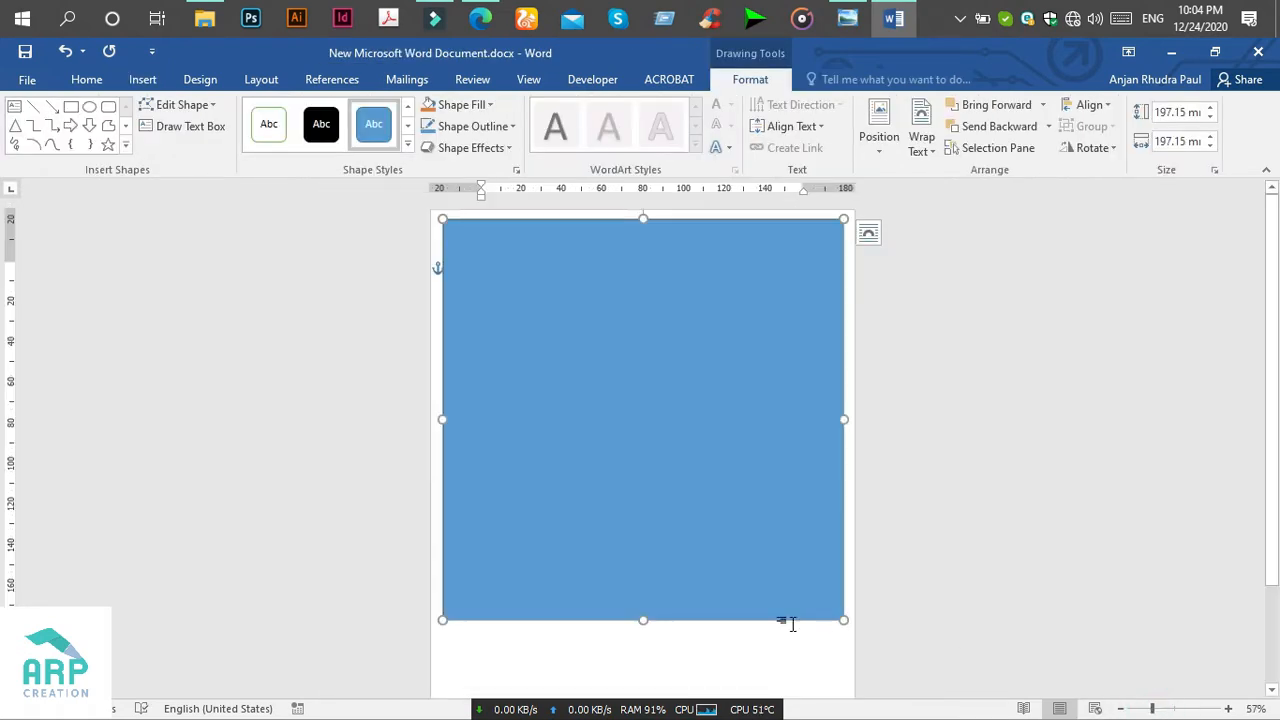
pyautogui.scroll(-1, 730, 590)
pyautogui.moveTo(643, 544); pyautogui.dragTo(648, 680)
pyautogui.scroll(-1, 643, 637)
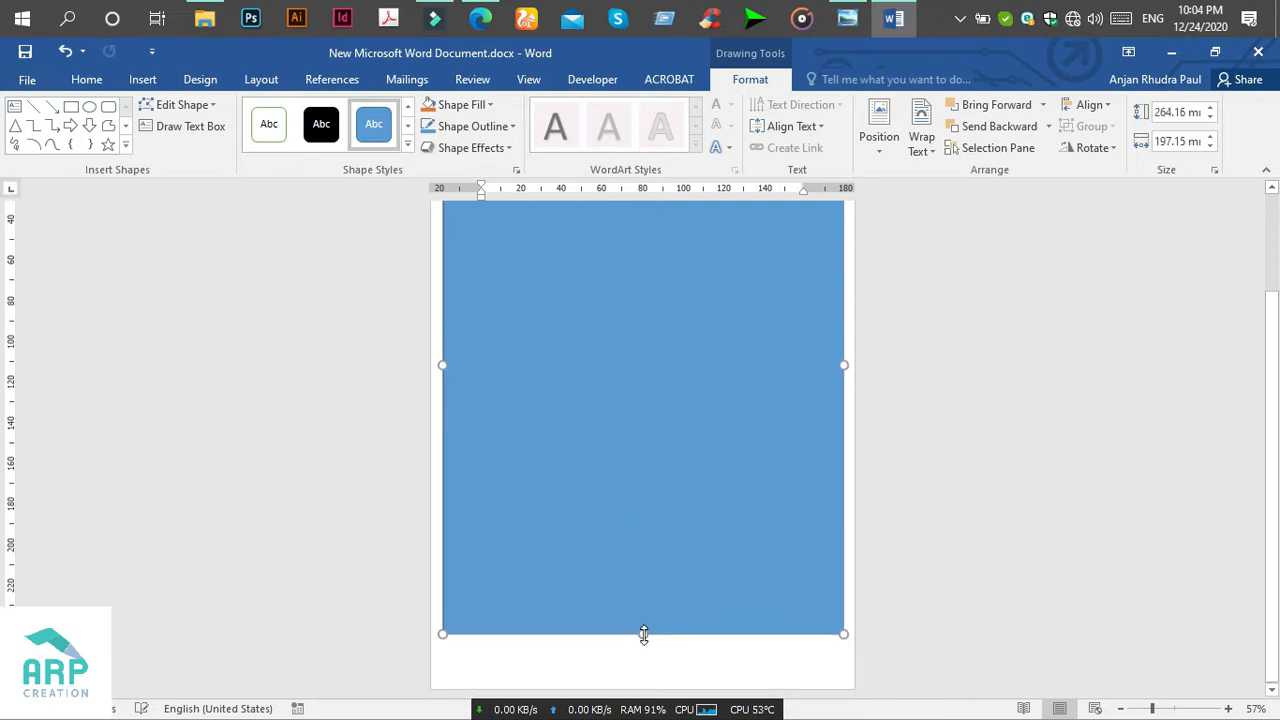
pyautogui.moveTo(643, 634); pyautogui.dragTo(652, 715)
pyautogui.scroll(3, 657, 625)
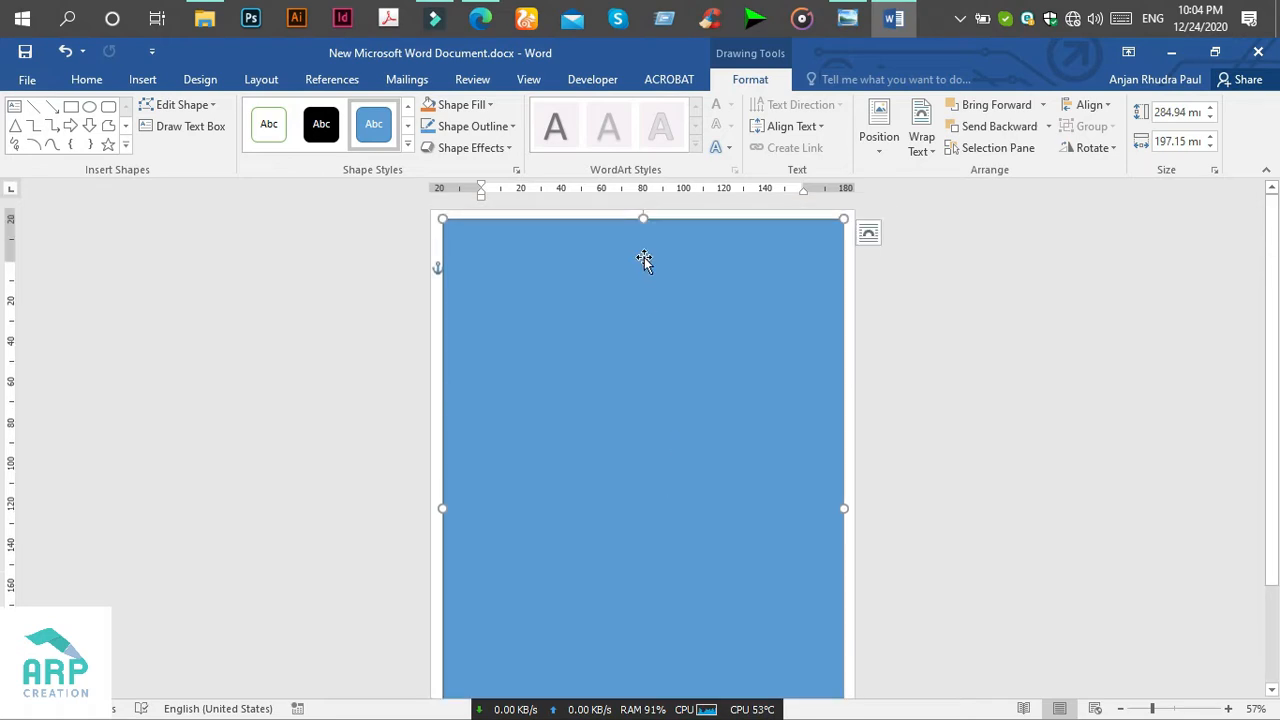
# Remove the rectangle's fill and give its outline a dark gray shade from the black theme colors.
pyautogui.click(458, 105)
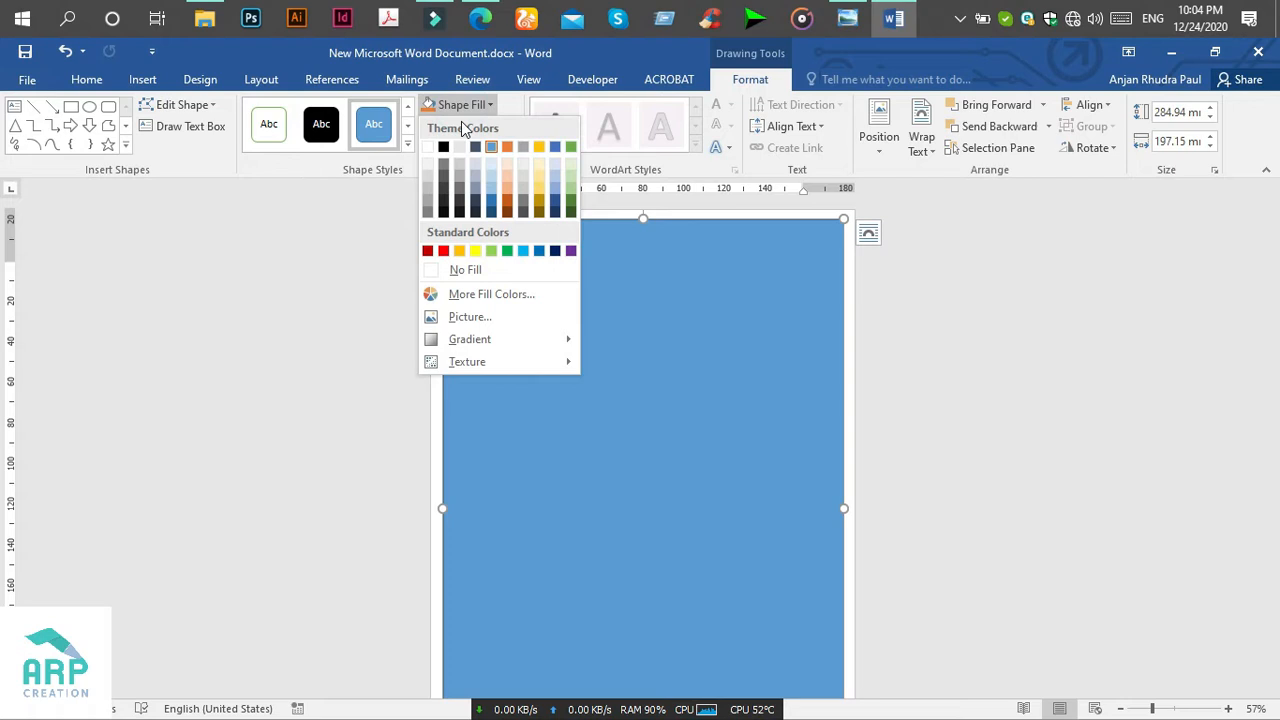
pyautogui.click(465, 271)
pyautogui.click(471, 126)
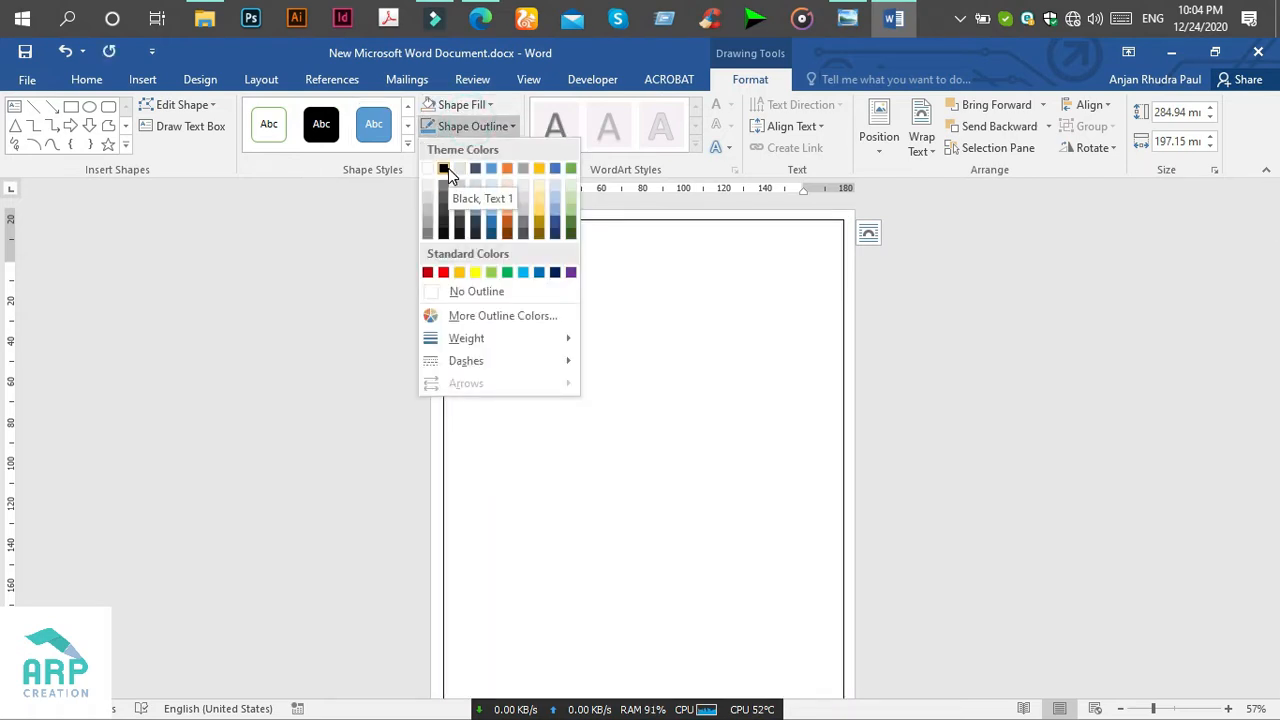
pyautogui.click(445, 213)
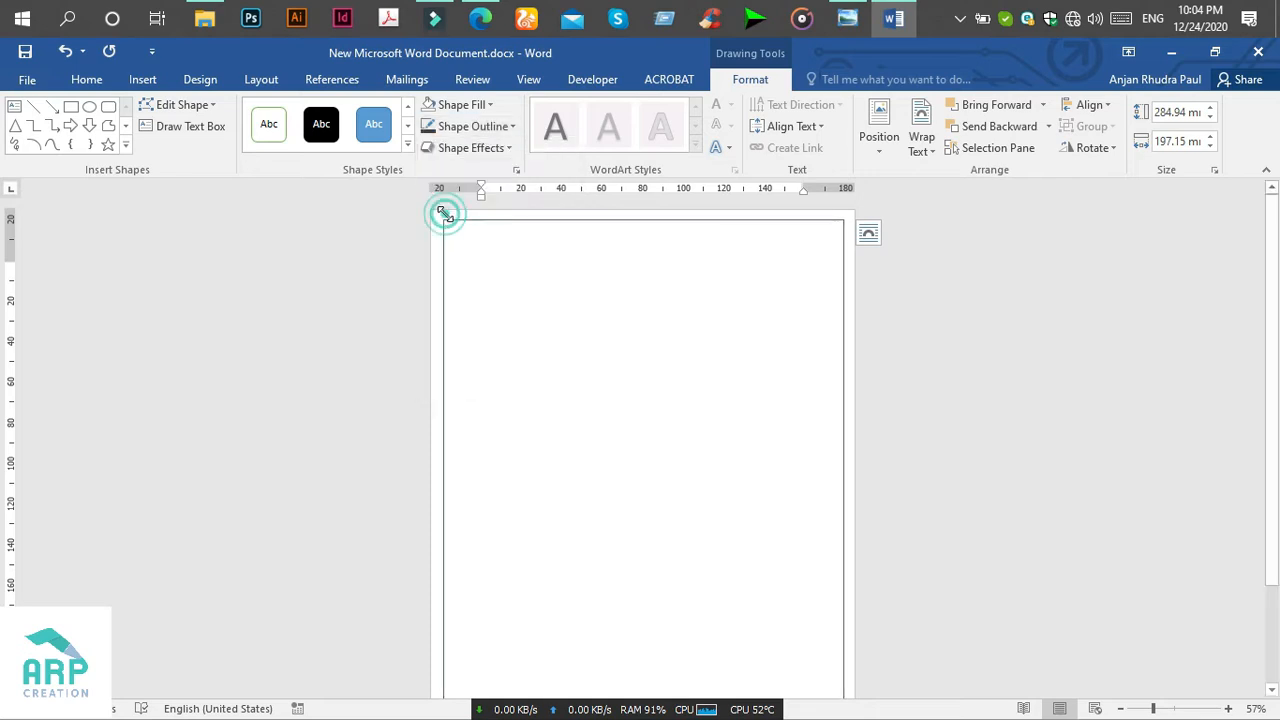
# Apply the Long Dash Dot Dot line style to the rectangle's outline and deselect the shape.
pyautogui.click(488, 126)
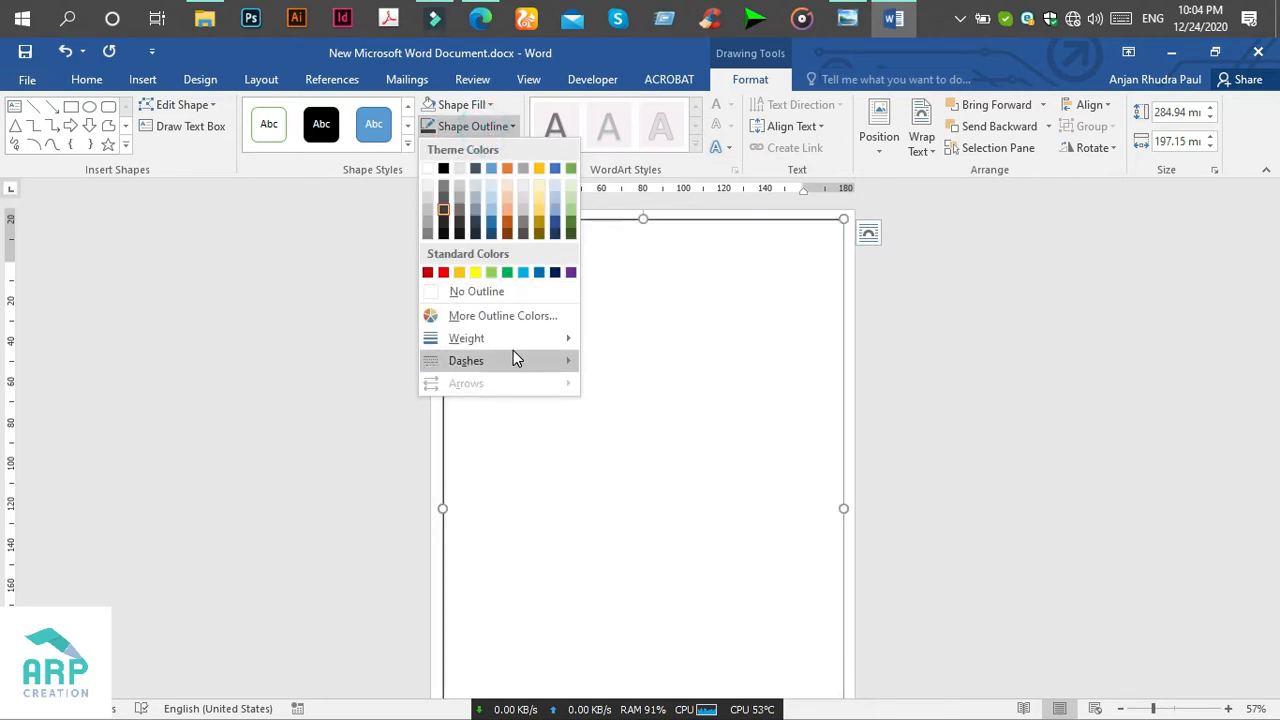
pyautogui.moveTo(515, 360)
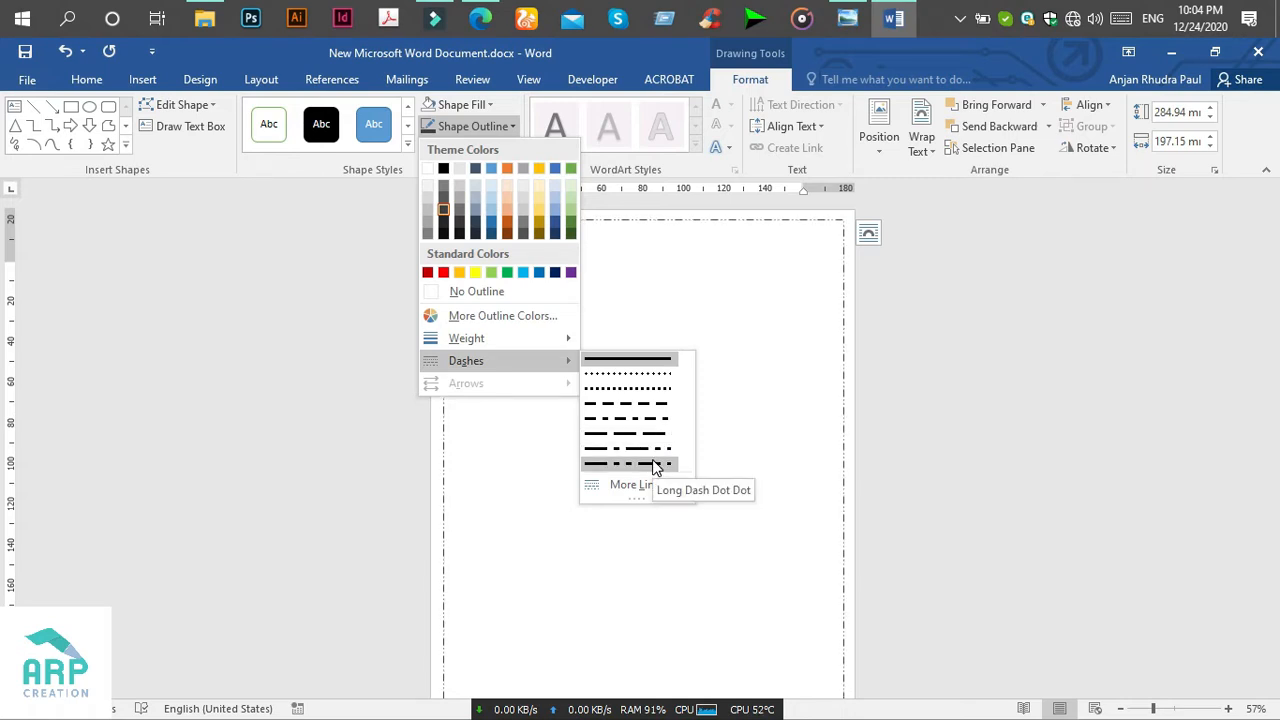
pyautogui.click(652, 463)
pyautogui.click(566, 297)
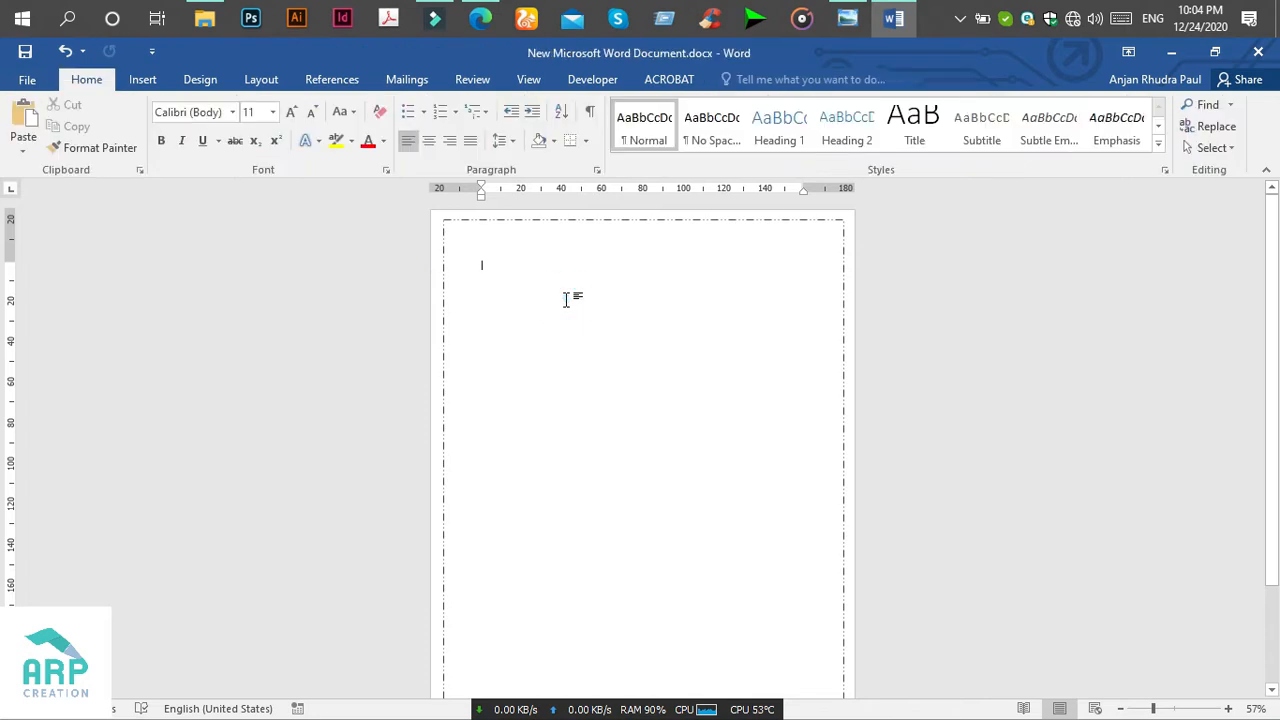
# Insert a Simple Text Box from the built-in text box designs near the top of the page.
pyautogui.click(128, 80)
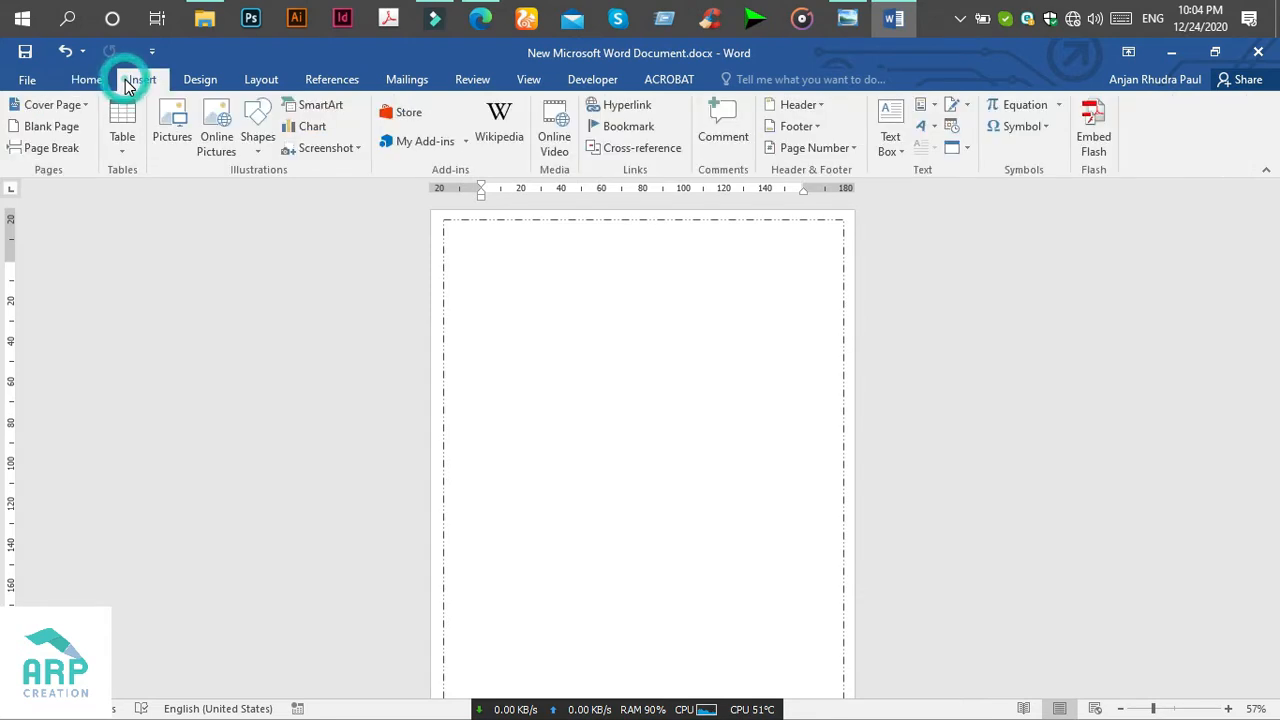
pyautogui.click(888, 152)
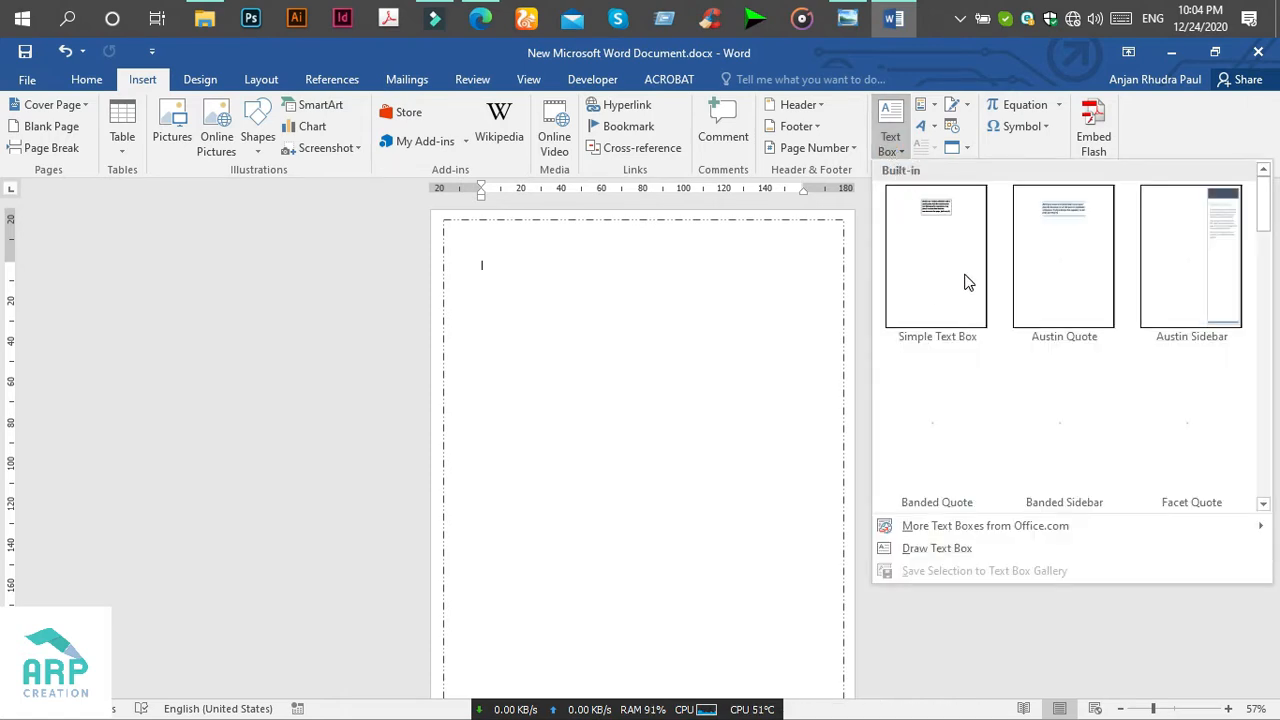
pyautogui.click(944, 280)
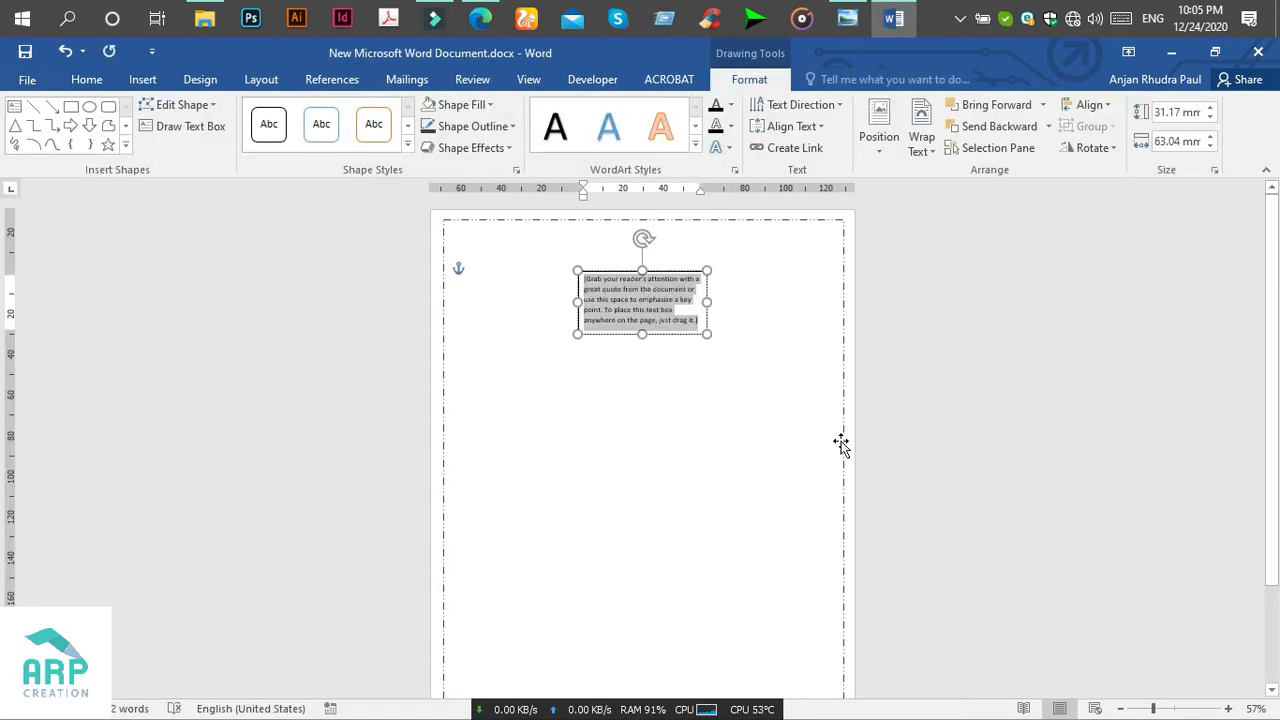
# Remove both the outline and the fill from the new text box.
pyautogui.click(1165, 708)
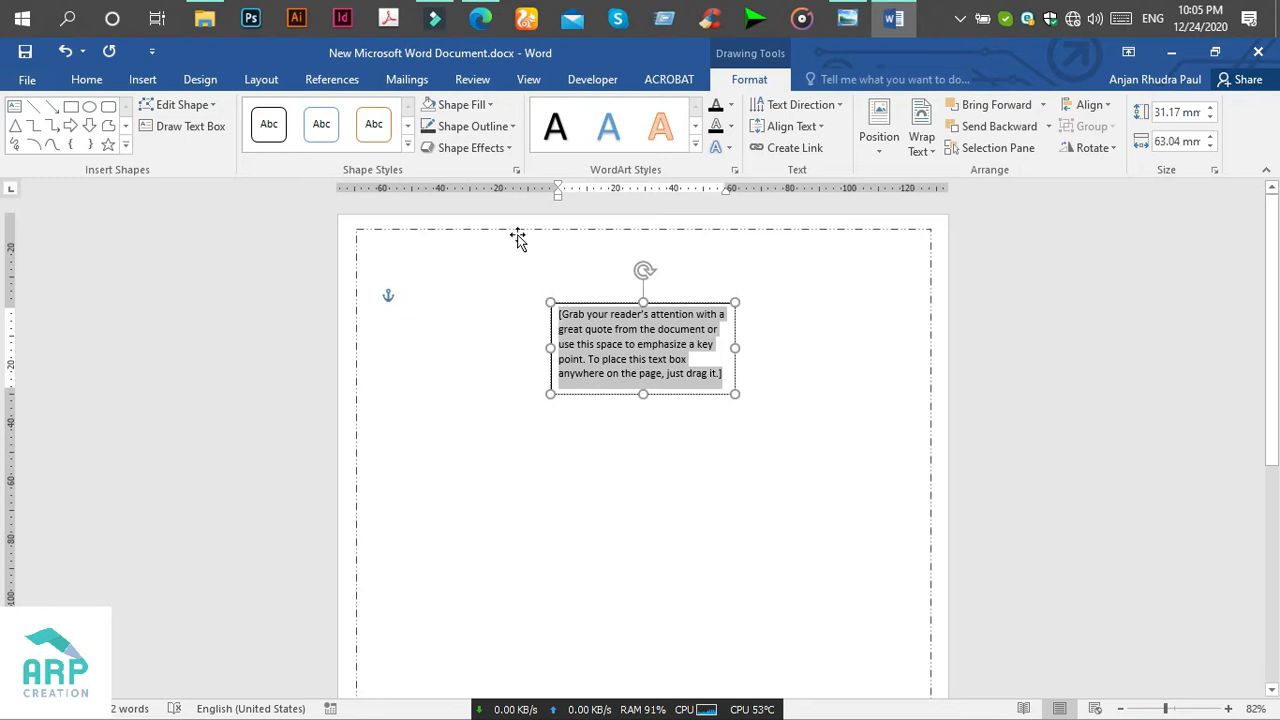
pyautogui.click(475, 130)
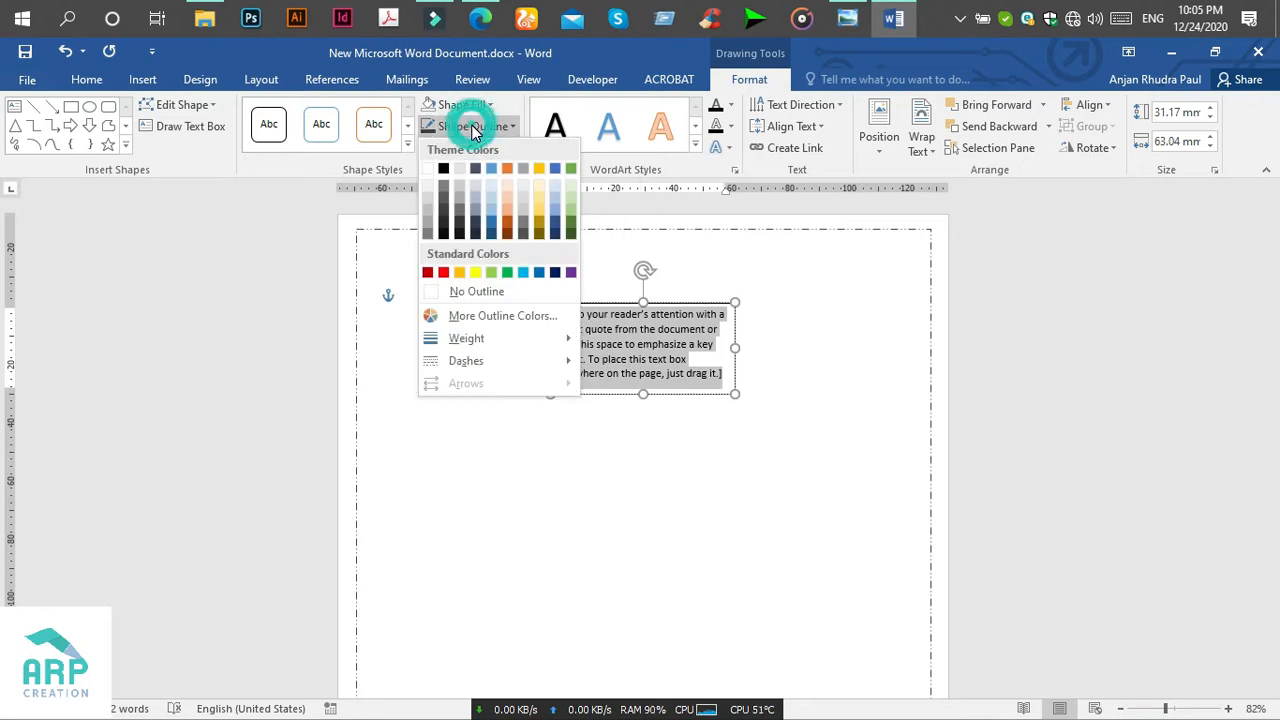
pyautogui.click(463, 293)
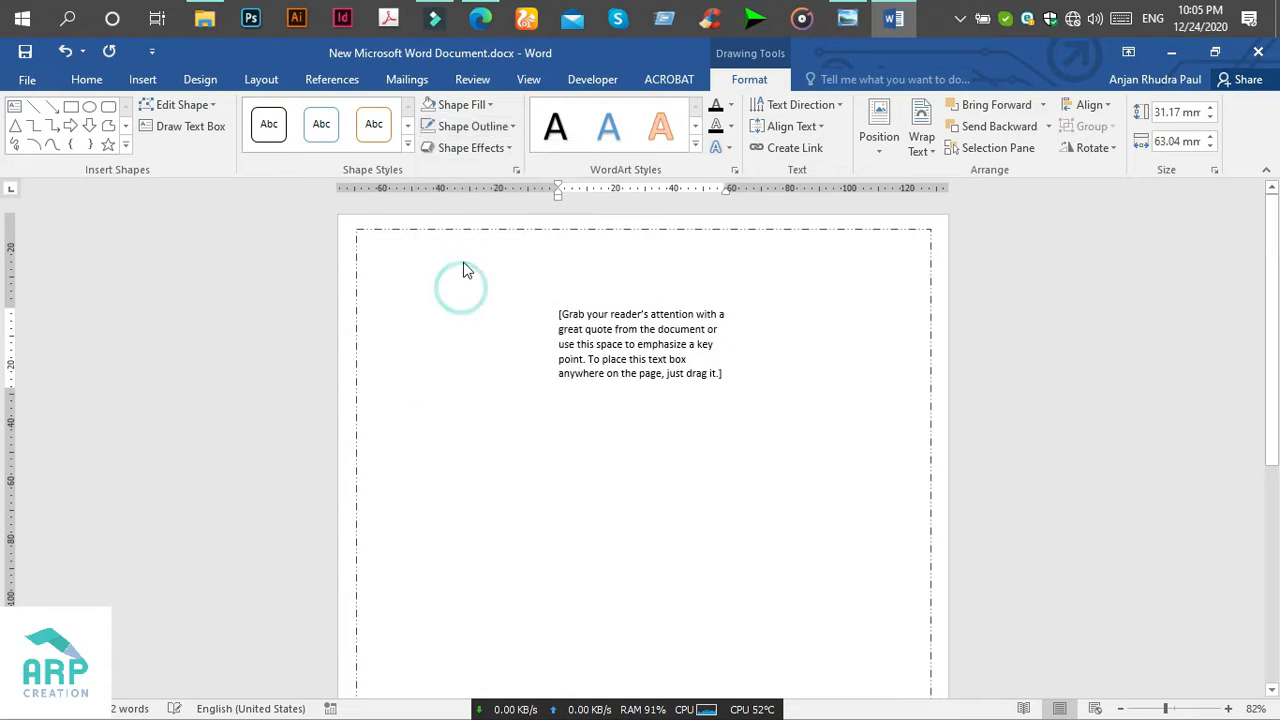
pyautogui.click(470, 107)
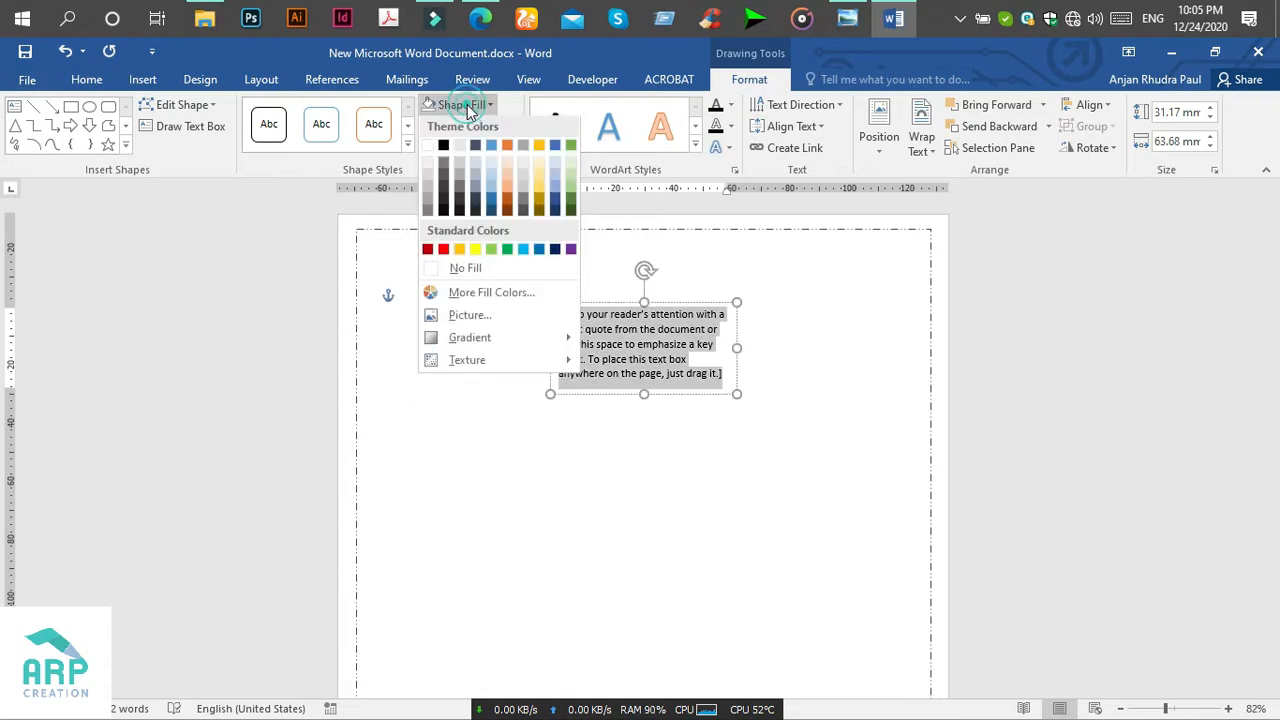
pyautogui.click(465, 271)
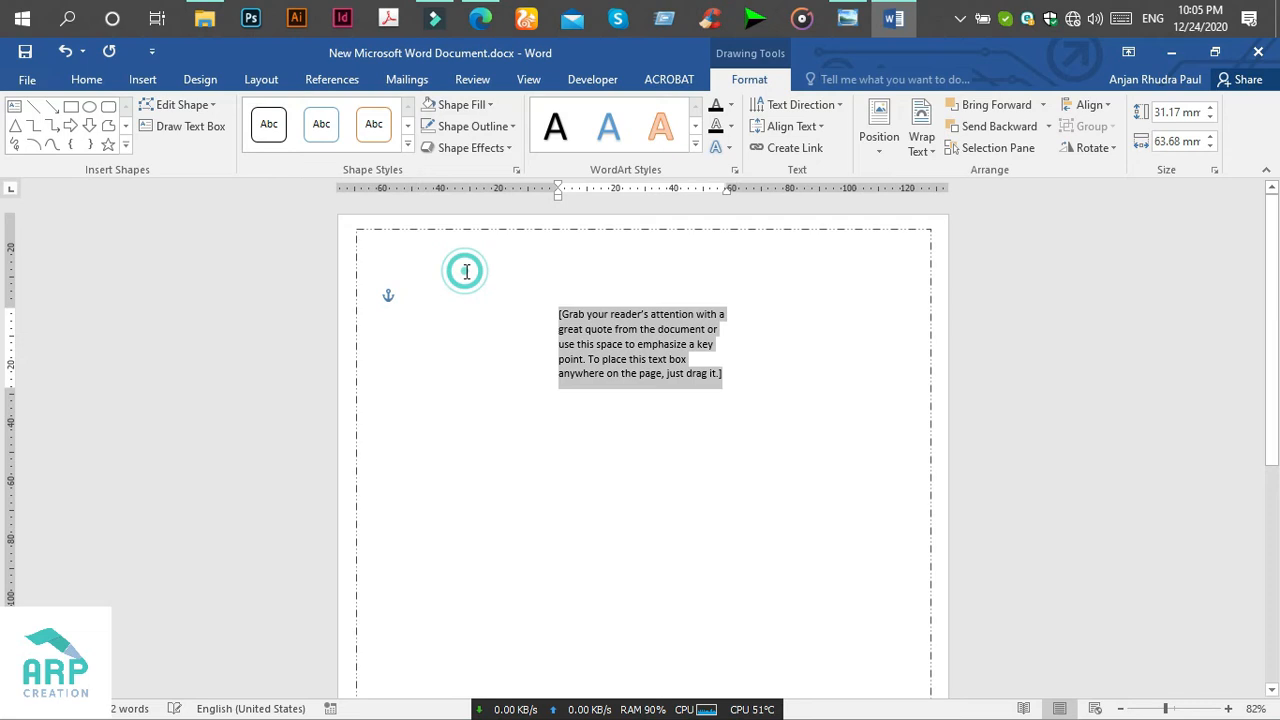
# Set the text box's internal left and right margins to 0 mm in its shape formatting options.
pyautogui.click(611, 300)
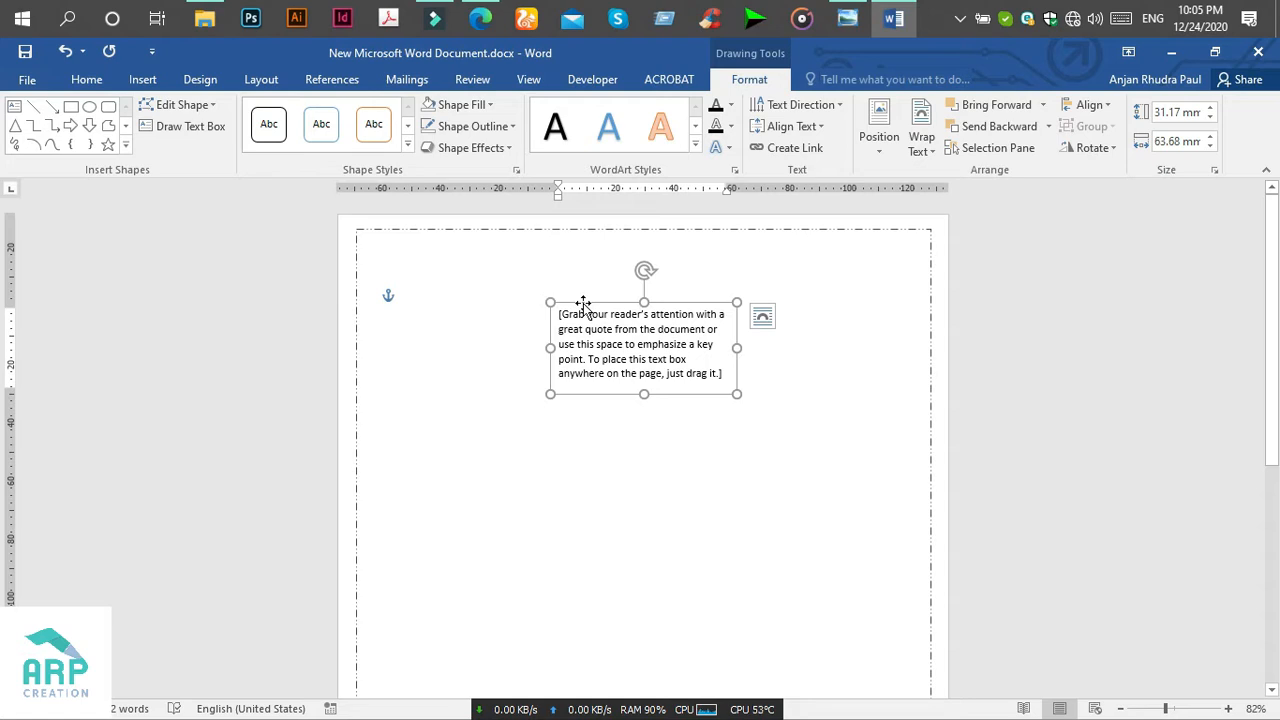
pyautogui.rightClick(583, 302)
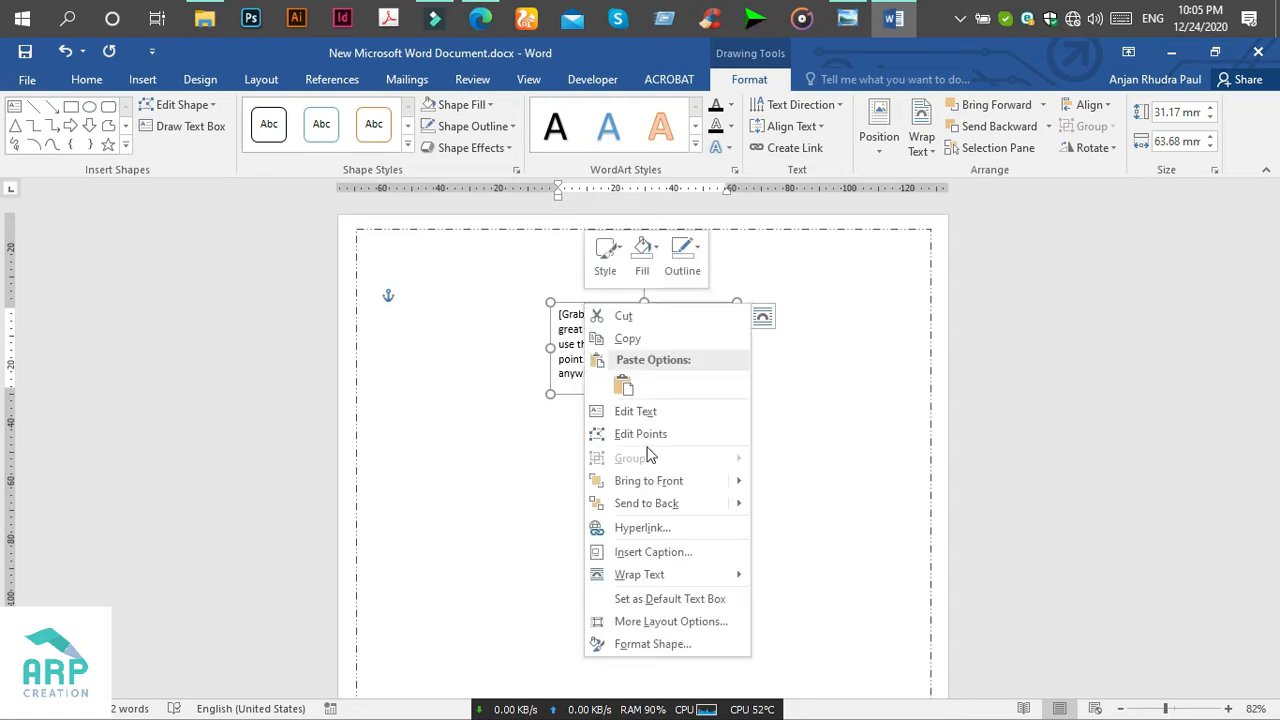
pyautogui.click(651, 644)
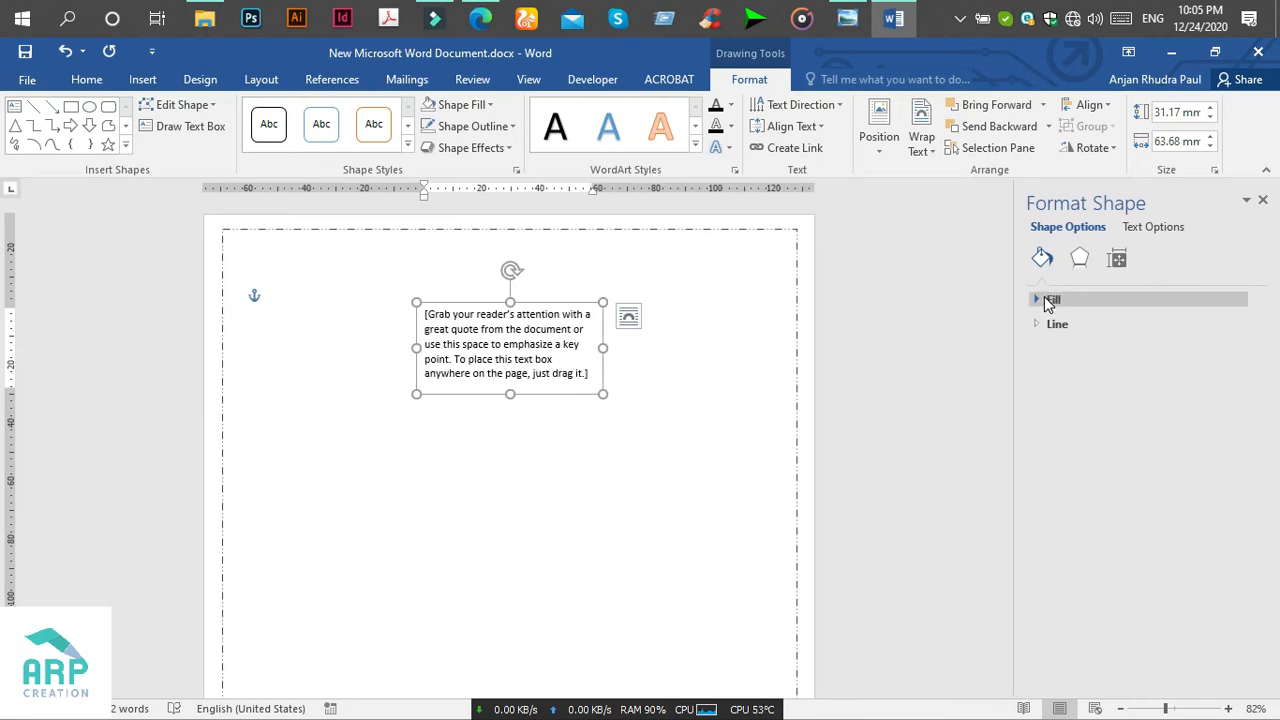
pyautogui.click(1153, 228)
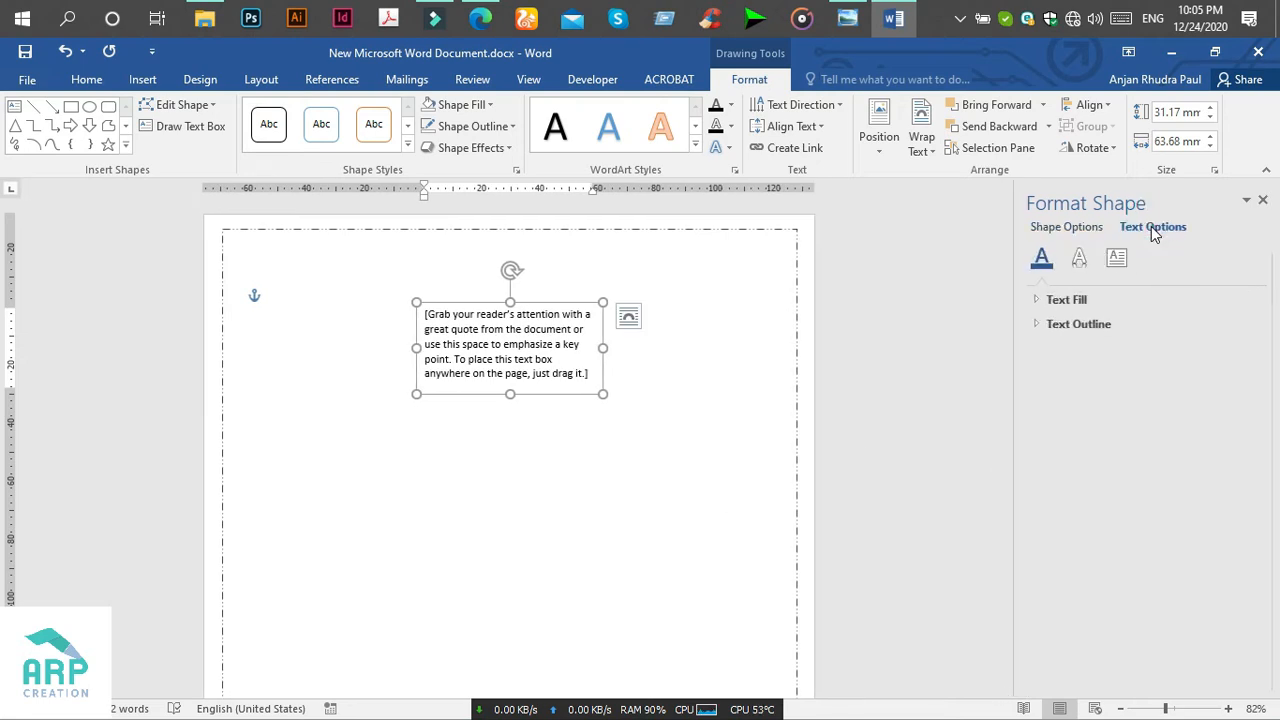
pyautogui.click(1117, 260)
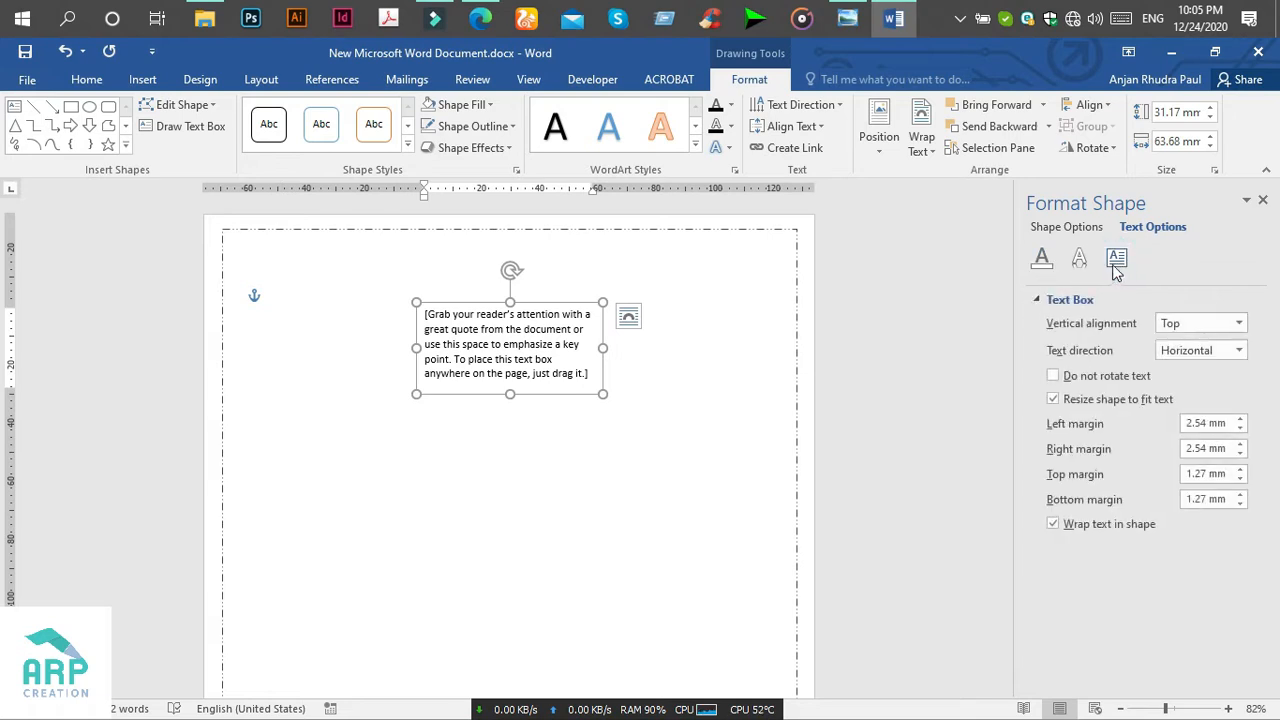
pyautogui.click(1042, 260)
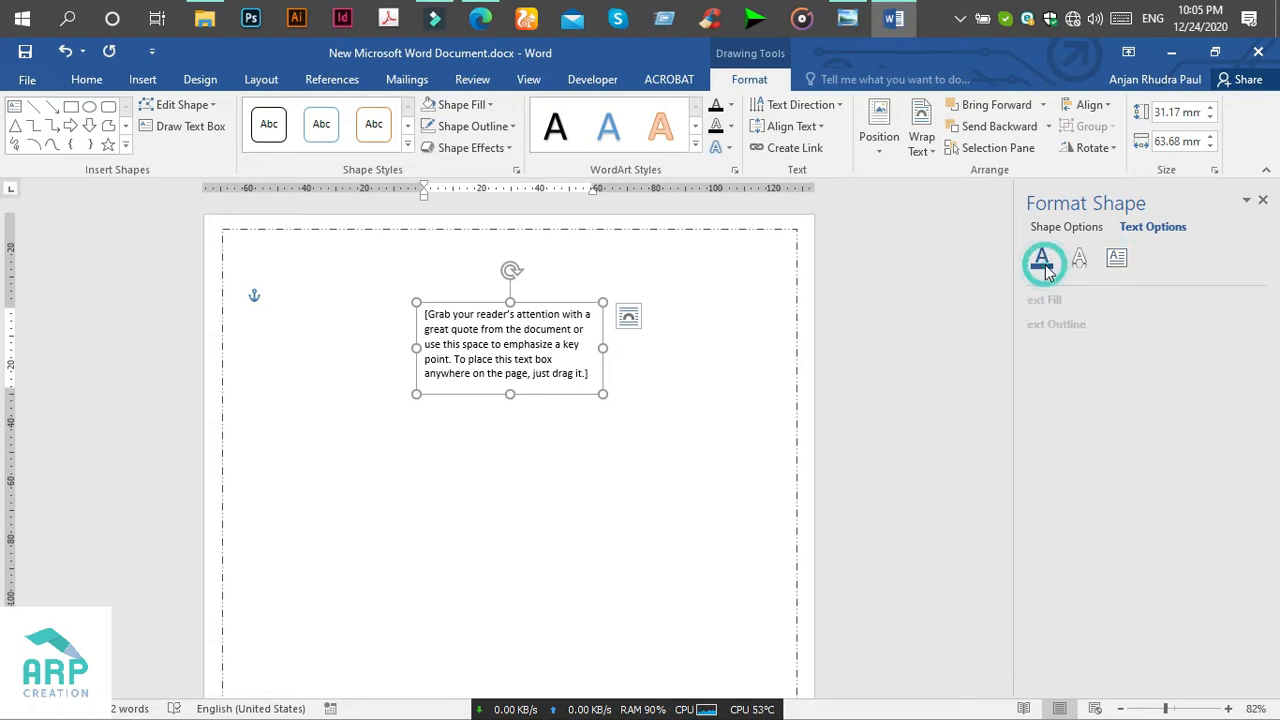
pyautogui.click(1118, 262)
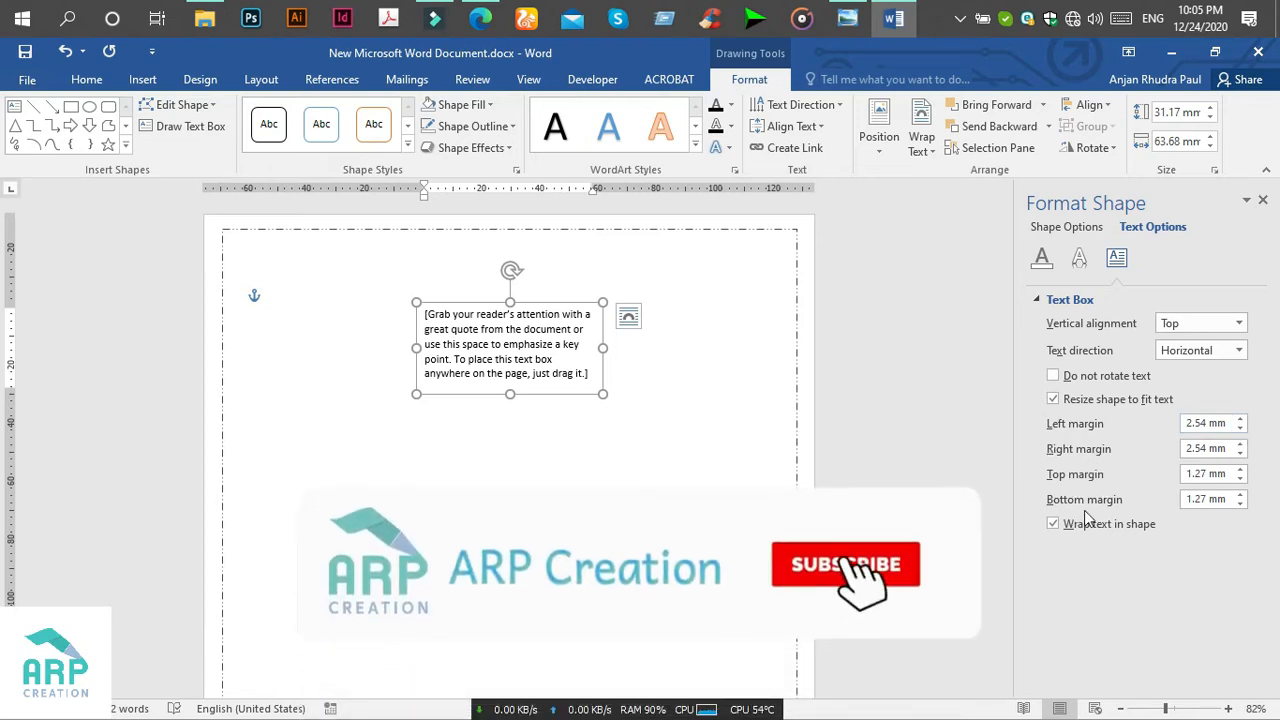
pyautogui.click(1241, 428)
pyautogui.click(1241, 428)
pyautogui.click(1241, 428)
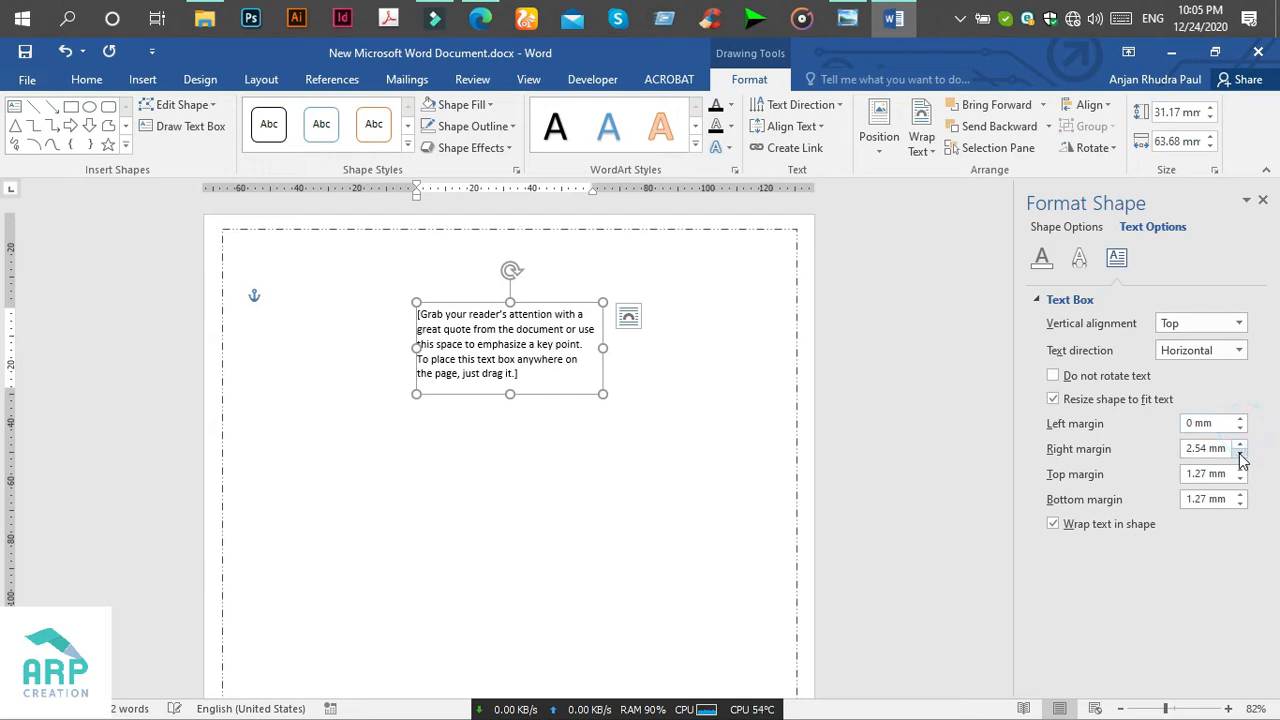
pyautogui.click(1241, 453)
pyautogui.click(1241, 453)
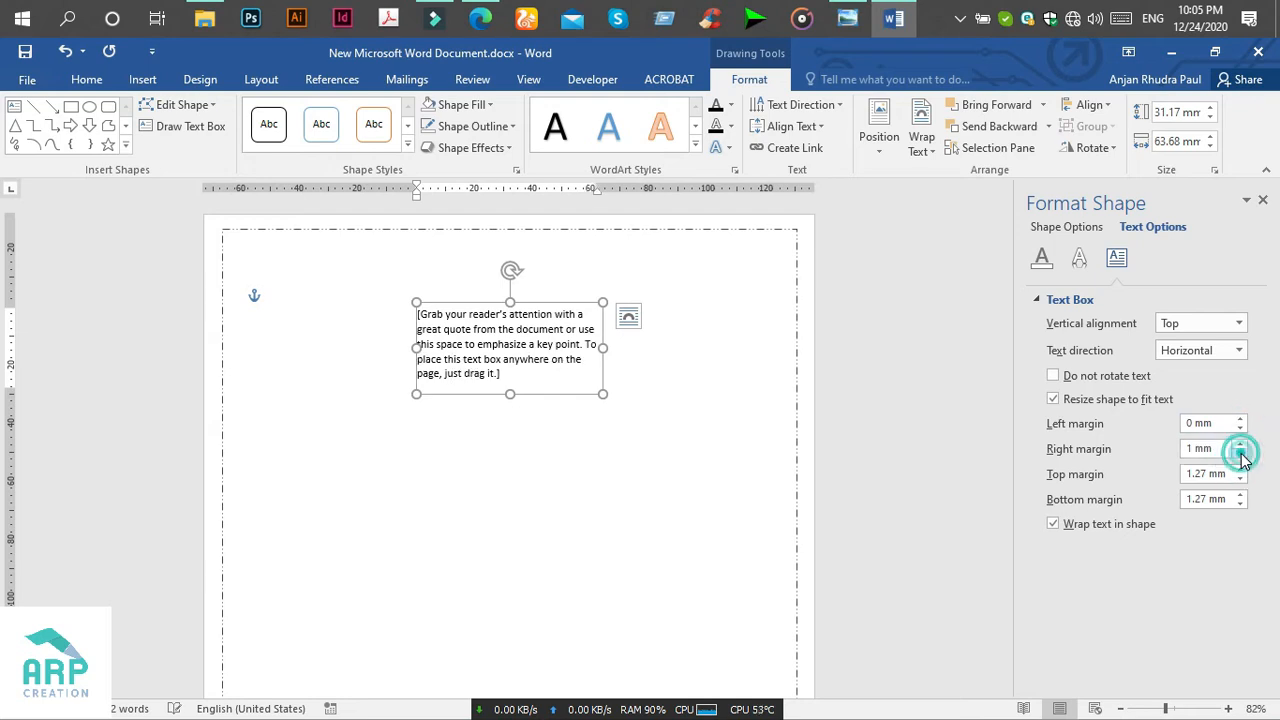
pyautogui.click(1241, 453)
# Set the text box's internal top and bottom margins to 0 mm and close the shape formatting options.
pyautogui.click(1241, 478)
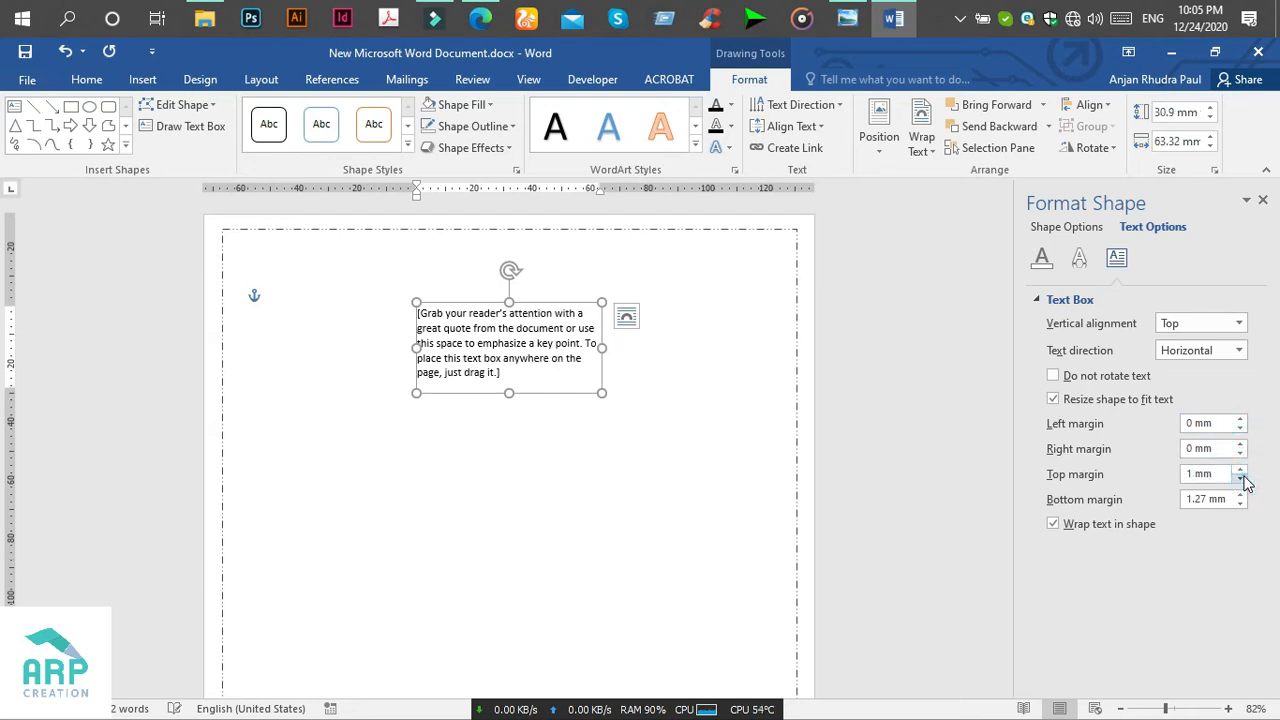
pyautogui.click(1241, 478)
pyautogui.click(1241, 503)
pyautogui.click(1241, 503)
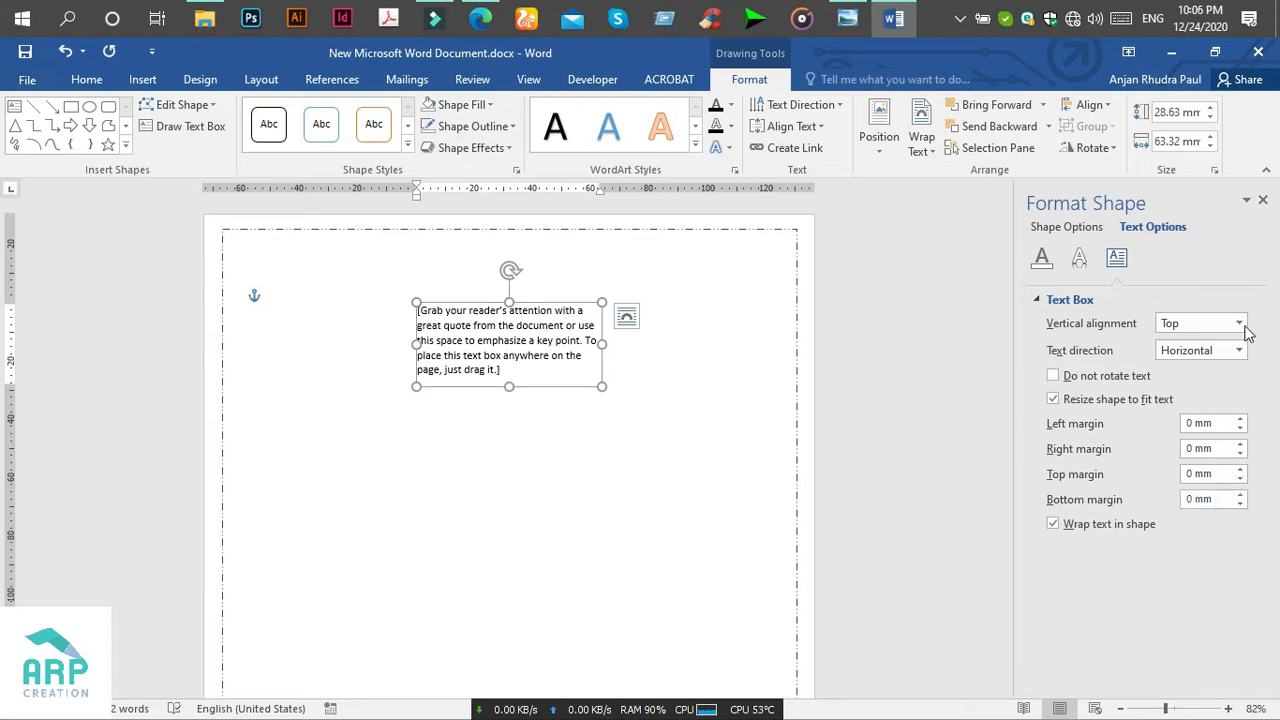
pyautogui.click(1264, 202)
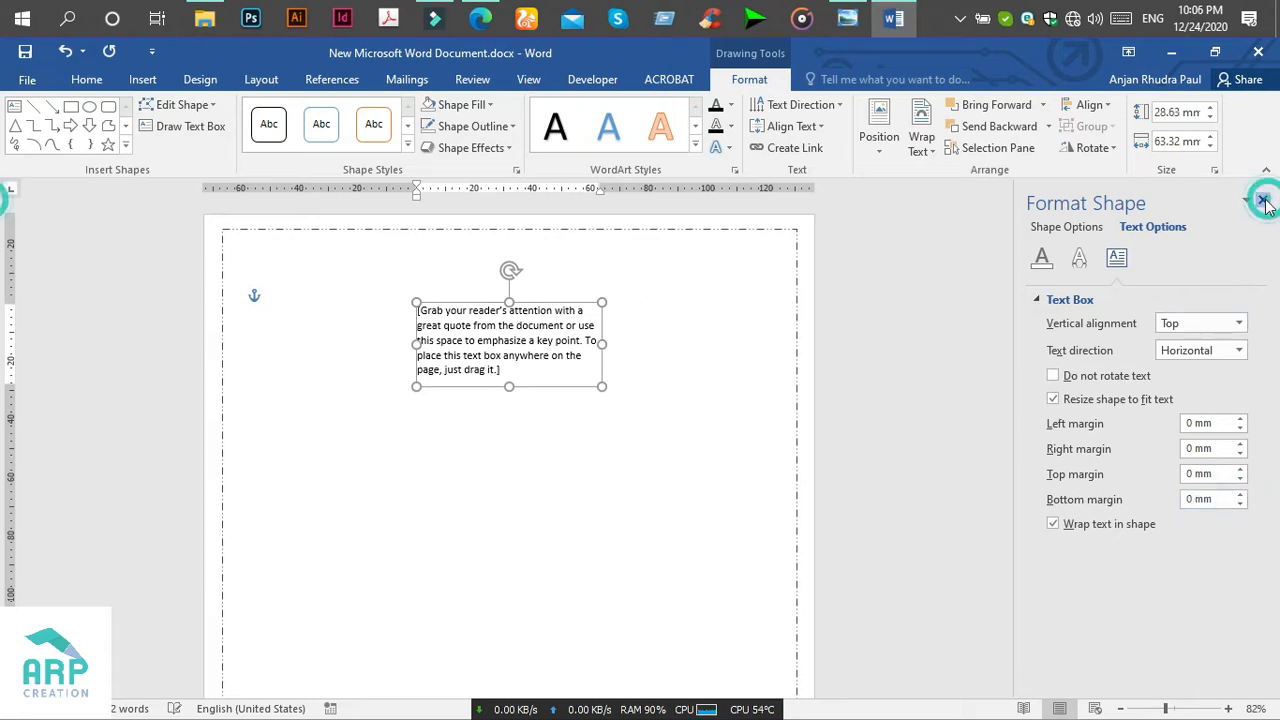
# Center the text box's contents and replace the placeholder with "YOUR PHOTOGRAPHY STUDIO".
pyautogui.click(88, 80)
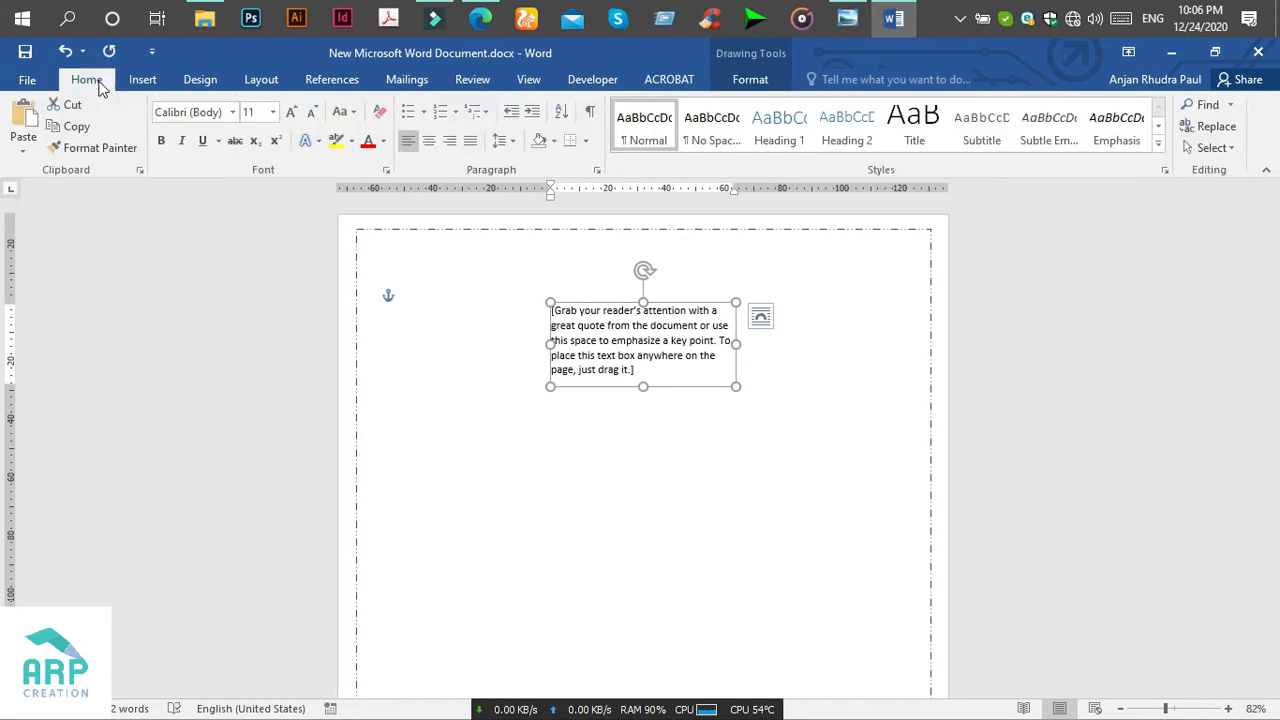
pyautogui.click(428, 141)
pyautogui.click(645, 342)
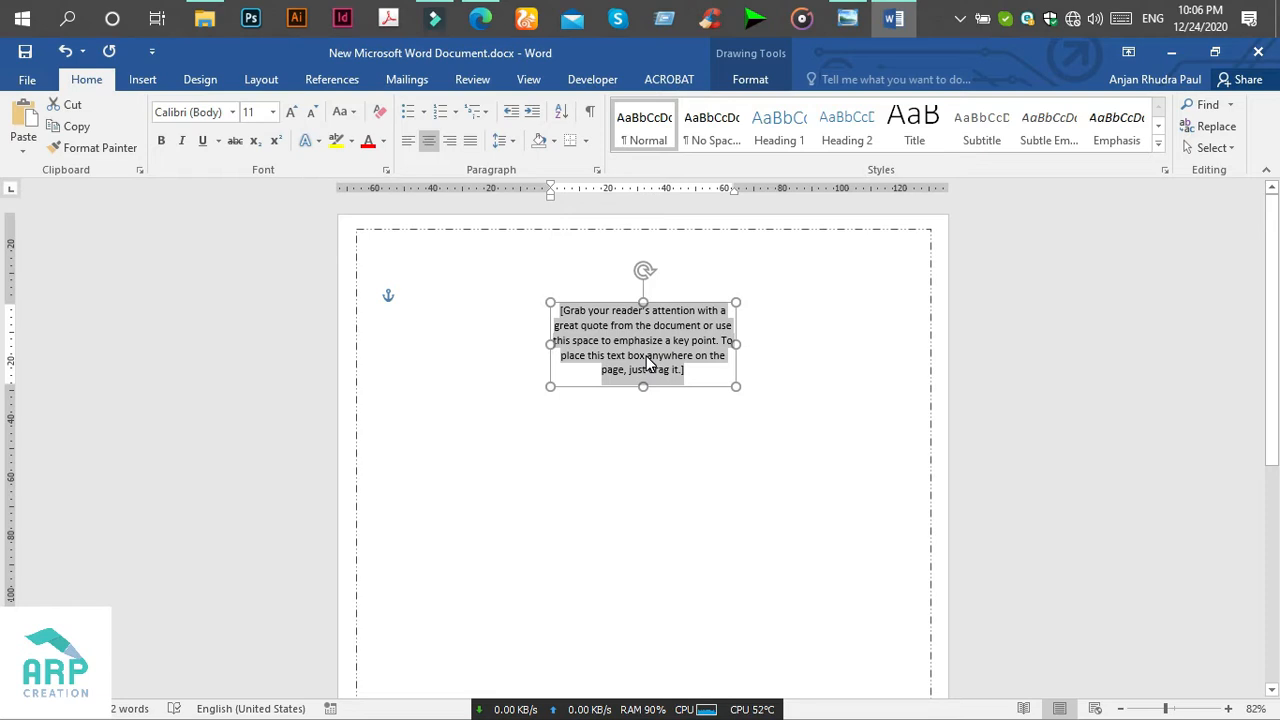
pyautogui.press('Delete')
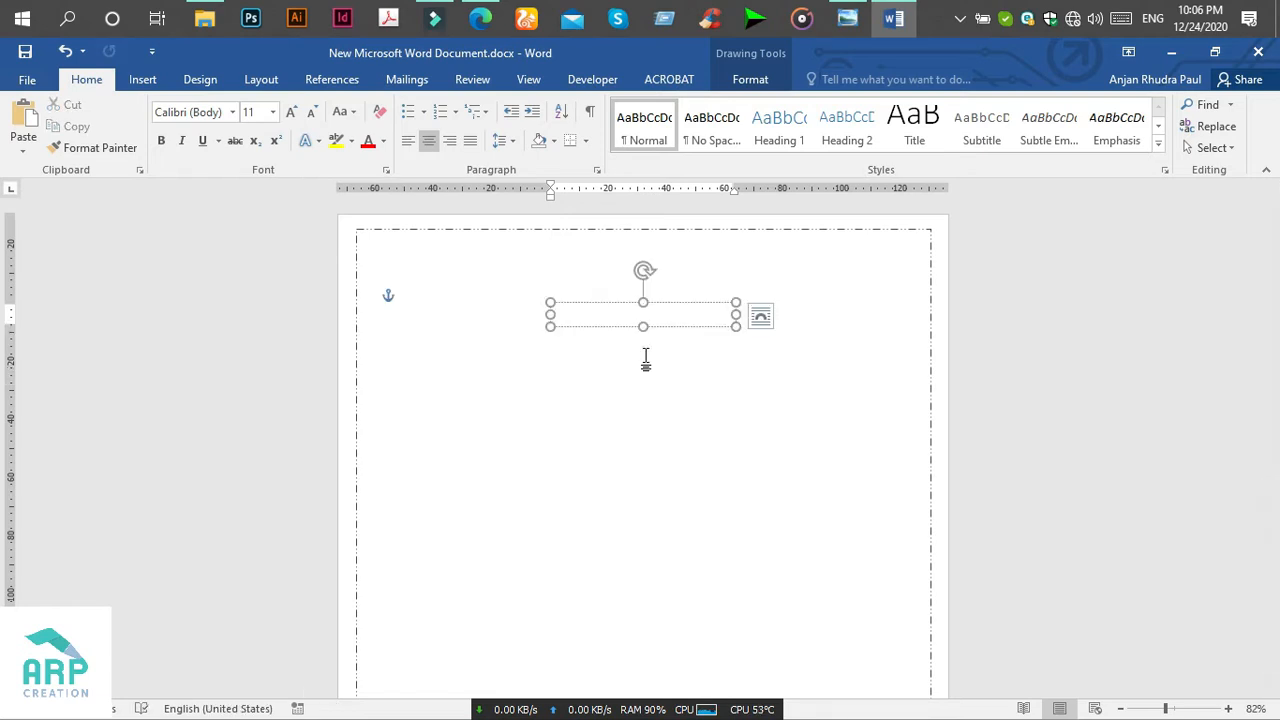
pyautogui.write('YOUR PHOTOG')
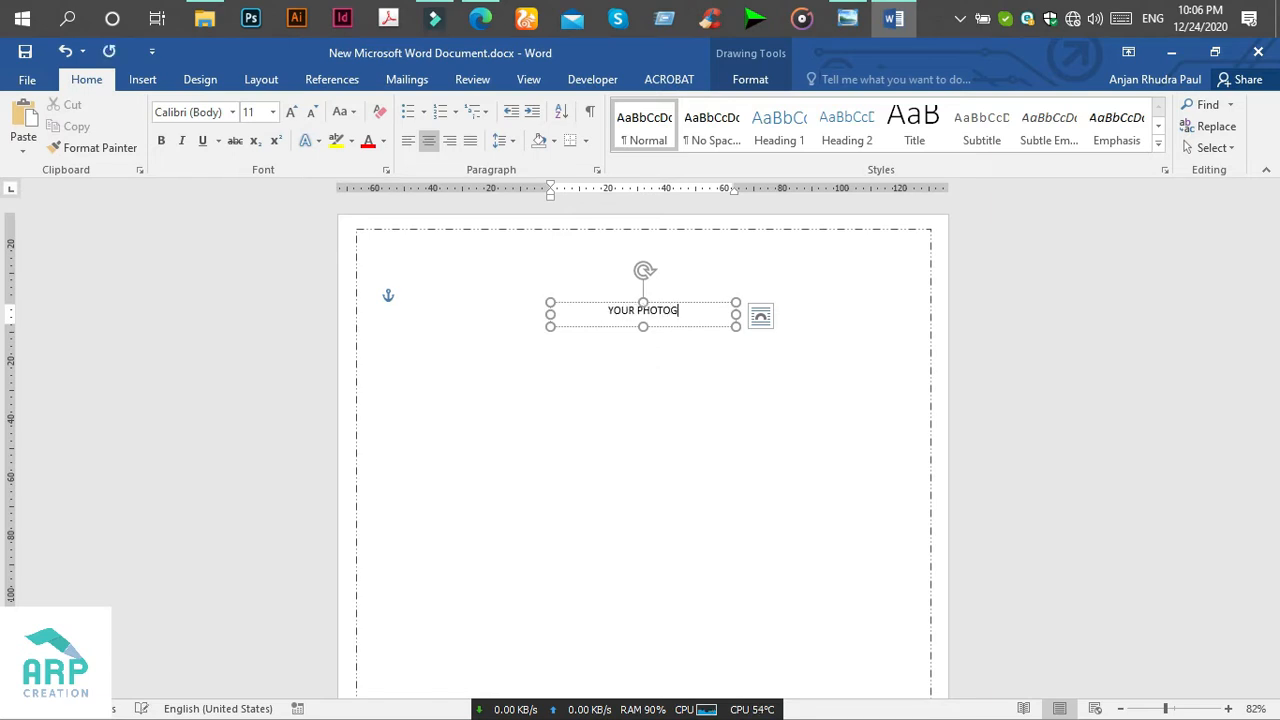
pyautogui.write('RAPHY STUDIO')
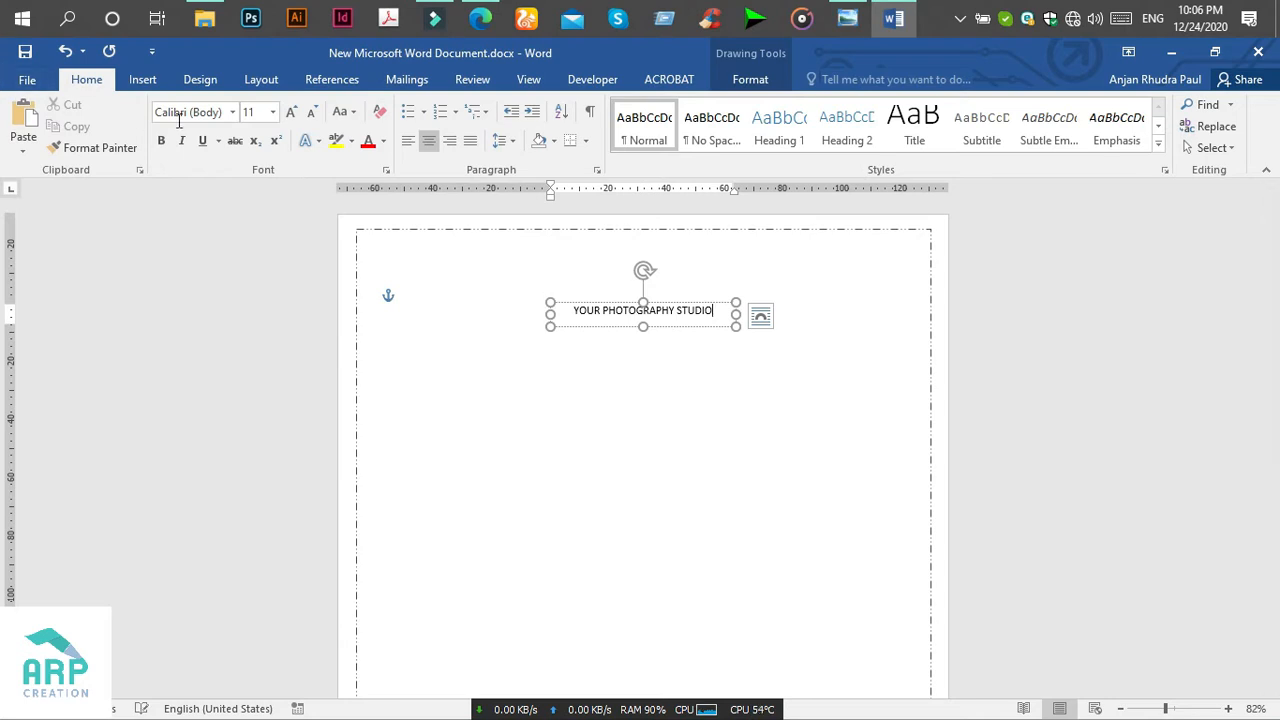
# Set the studio name to 14 pt, shrink its text box to the line's height and shift it slightly upward.
pyautogui.click(574, 303)
pyautogui.click(273, 112)
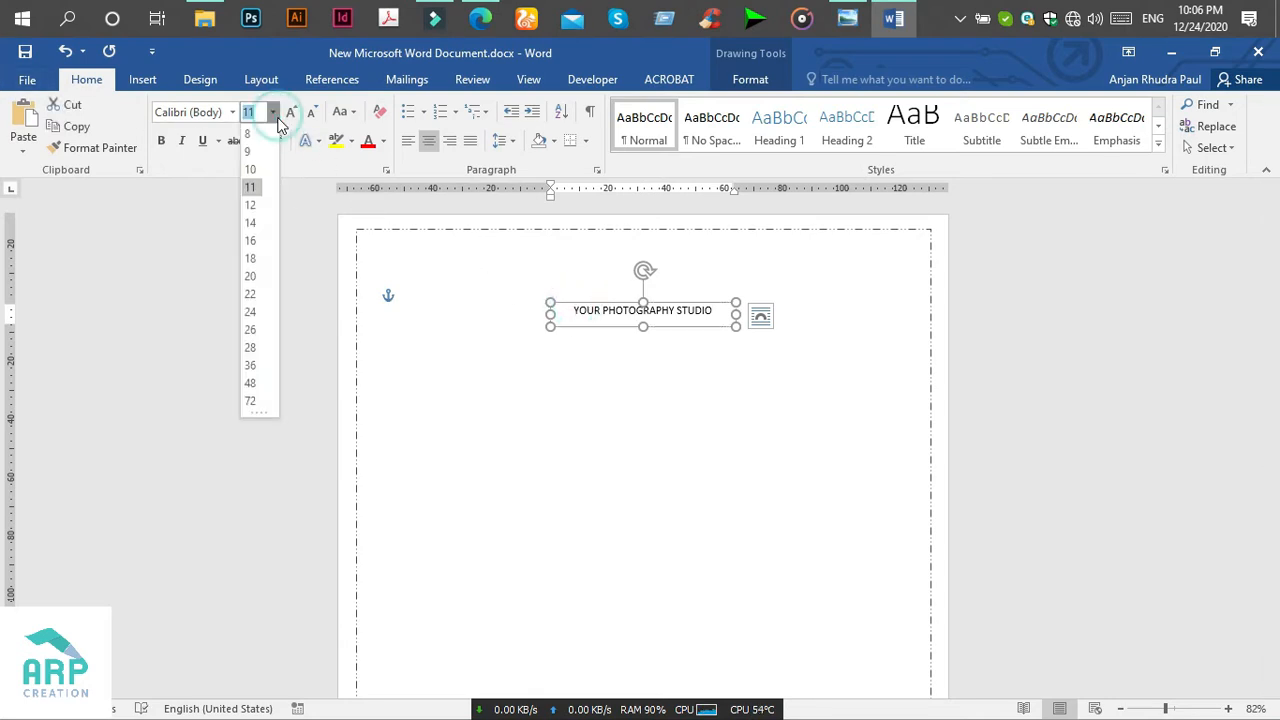
pyautogui.click(252, 222)
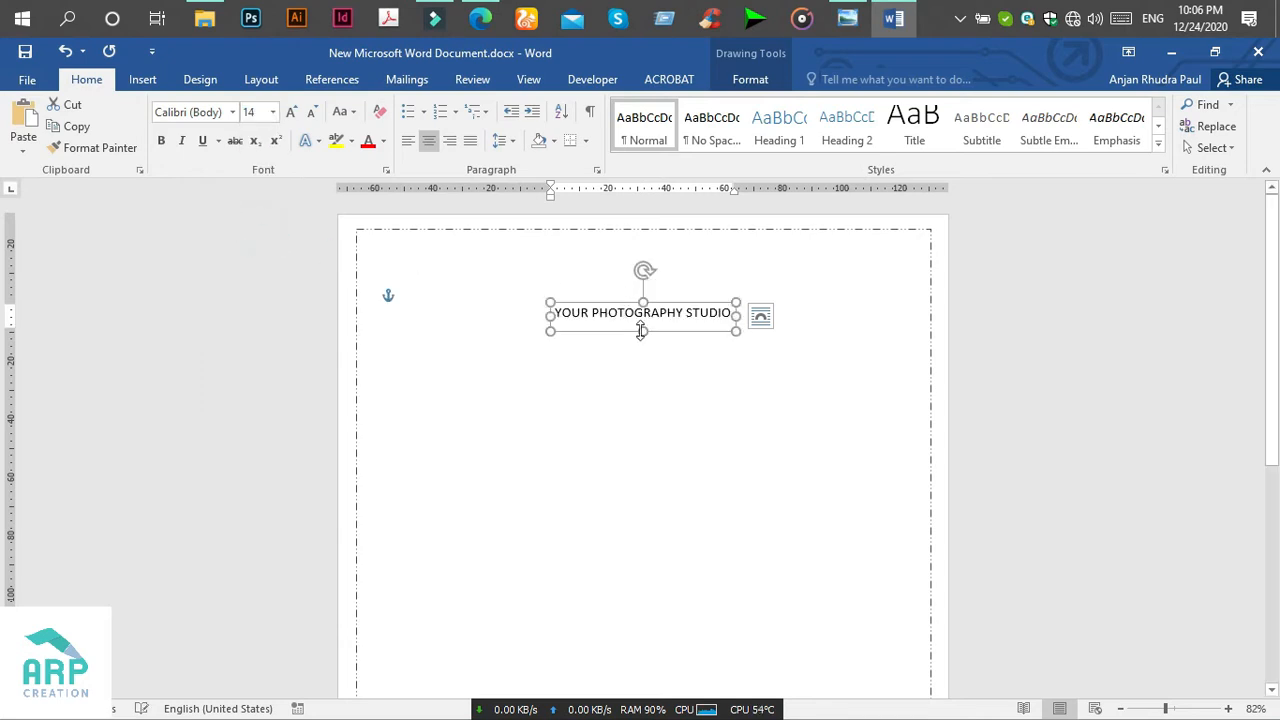
pyautogui.moveTo(641, 331); pyautogui.dragTo(673, 274)
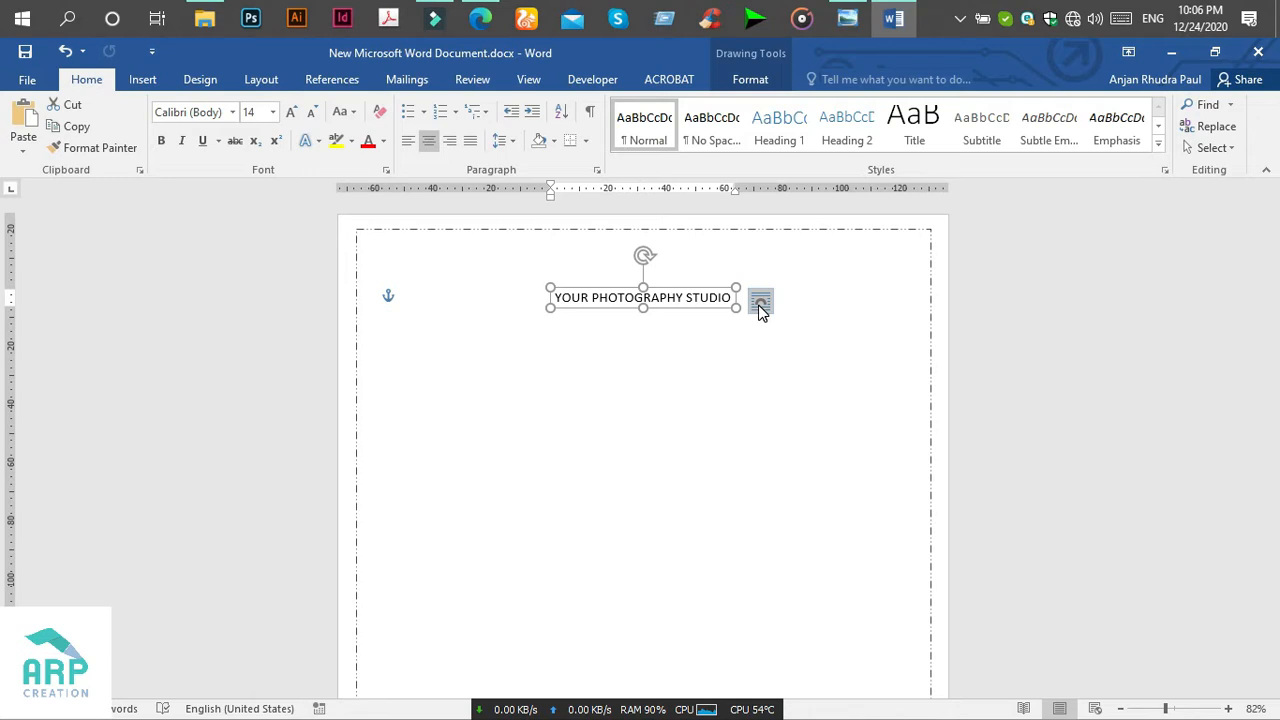
# Set the studio name box's text wrapping to In Front of Text and move it up just below the border's upper edge.
pyautogui.click(761, 304)
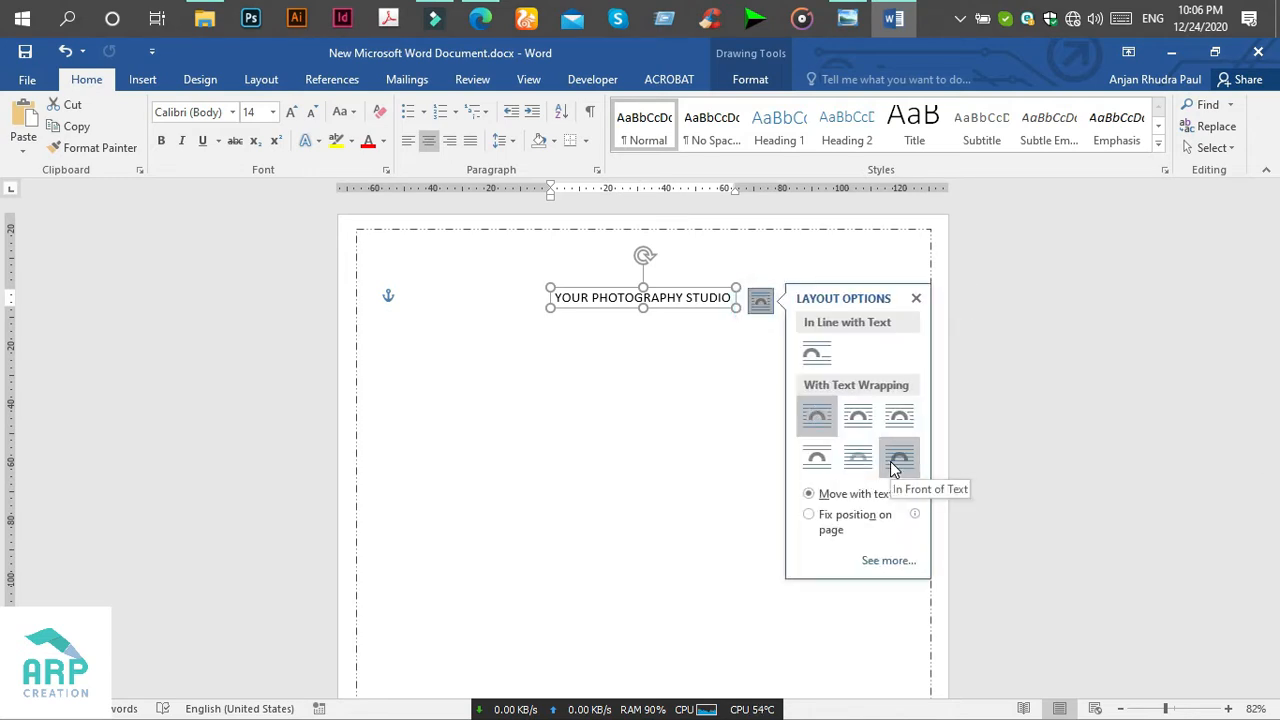
pyautogui.click(893, 464)
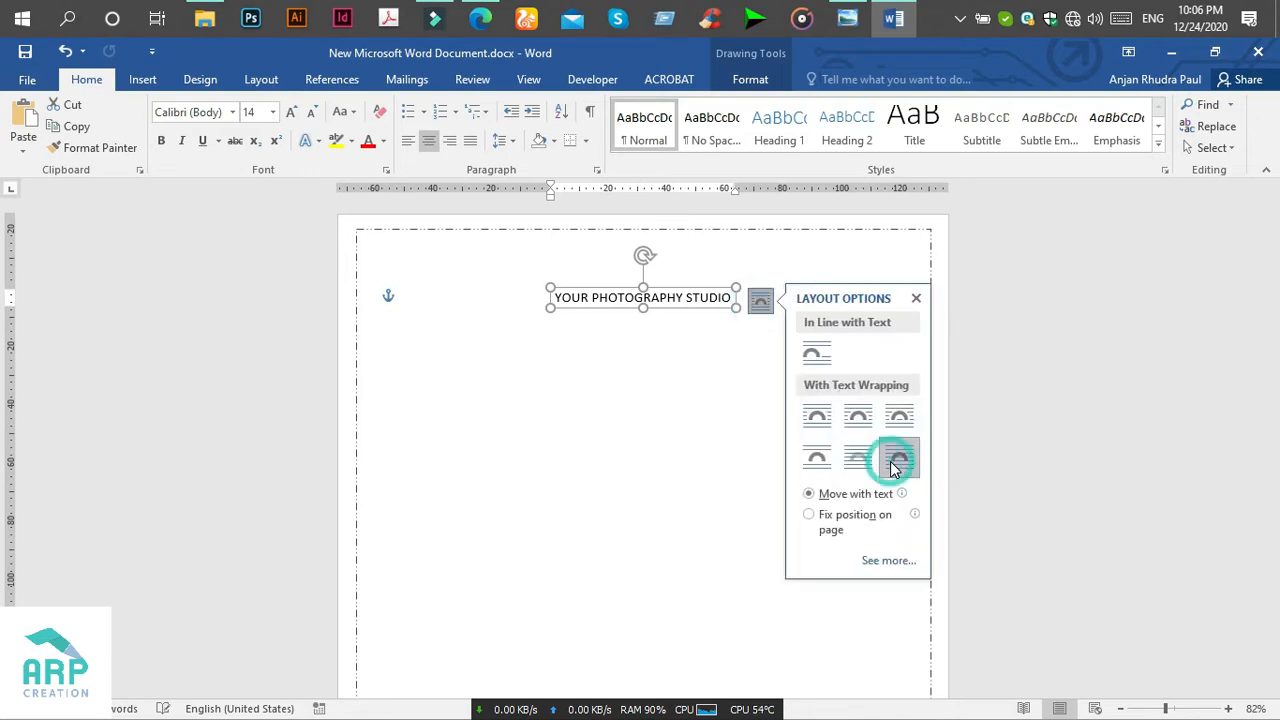
pyautogui.click(915, 298)
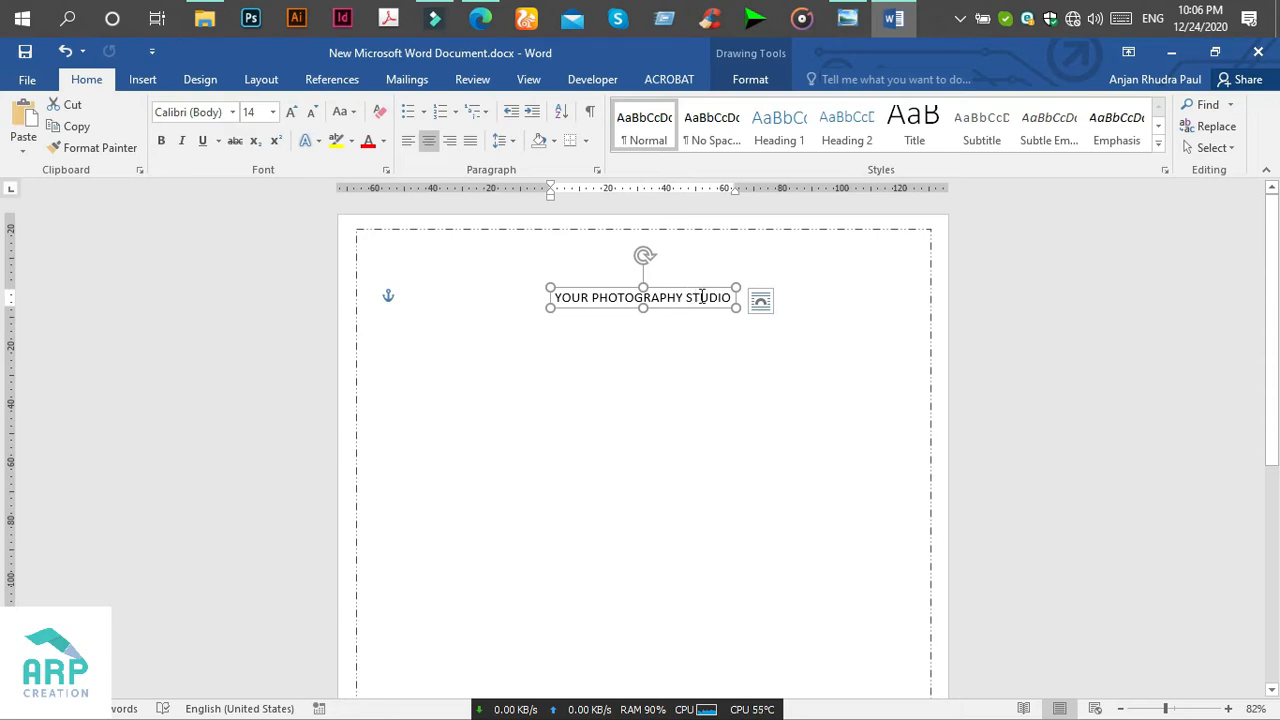
pyautogui.moveTo(690, 290); pyautogui.dragTo(699, 252)
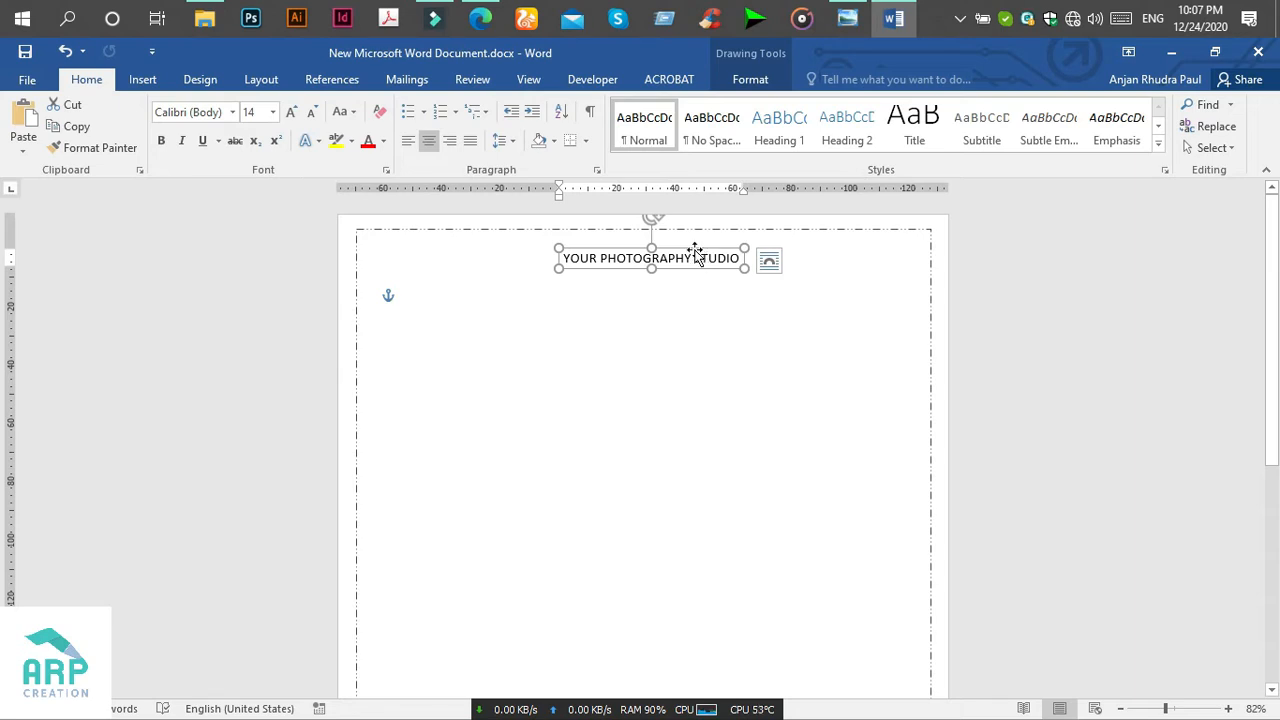
# Duplicate the studio name box directly below, enlarge the copy to about 138 mm wide and 17 mm high, and center it under the original.
pyautogui.moveTo(700, 258)
pyautogui.mouseDown()
pyautogui.moveTo(694, 249)
pyautogui.moveTo(692, 274)
pyautogui.mouseUp()
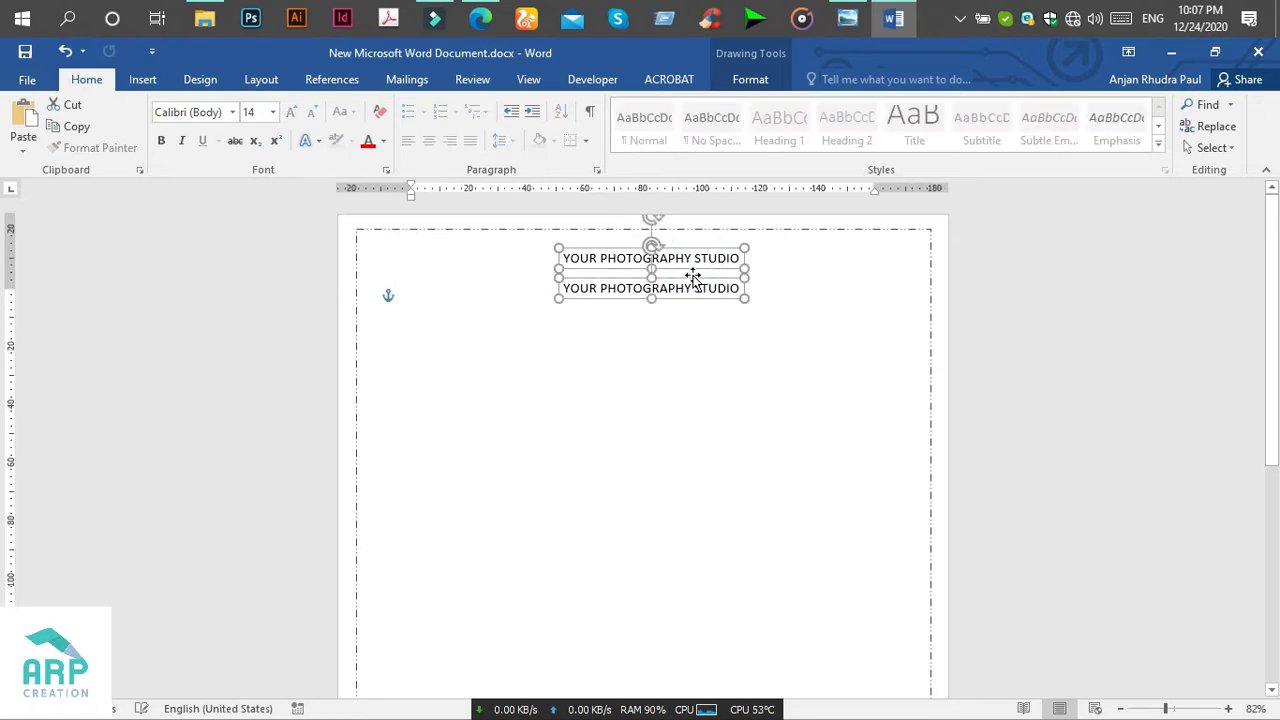
pyautogui.click(686, 288)
pyautogui.moveTo(651, 298); pyautogui.dragTo(651, 323)
pyautogui.moveTo(558, 301); pyautogui.dragTo(465, 301)
pyautogui.moveTo(740, 298); pyautogui.dragTo(866, 297)
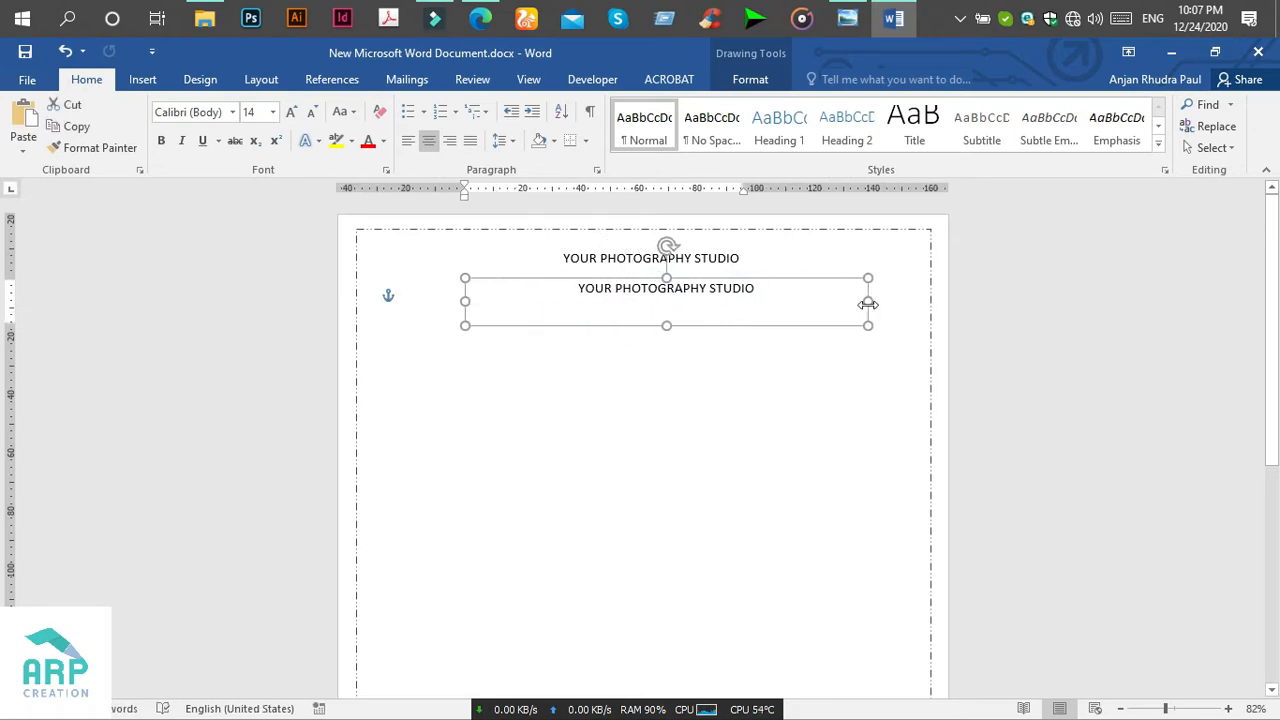
pyautogui.moveTo(717, 277); pyautogui.dragTo(704, 277)
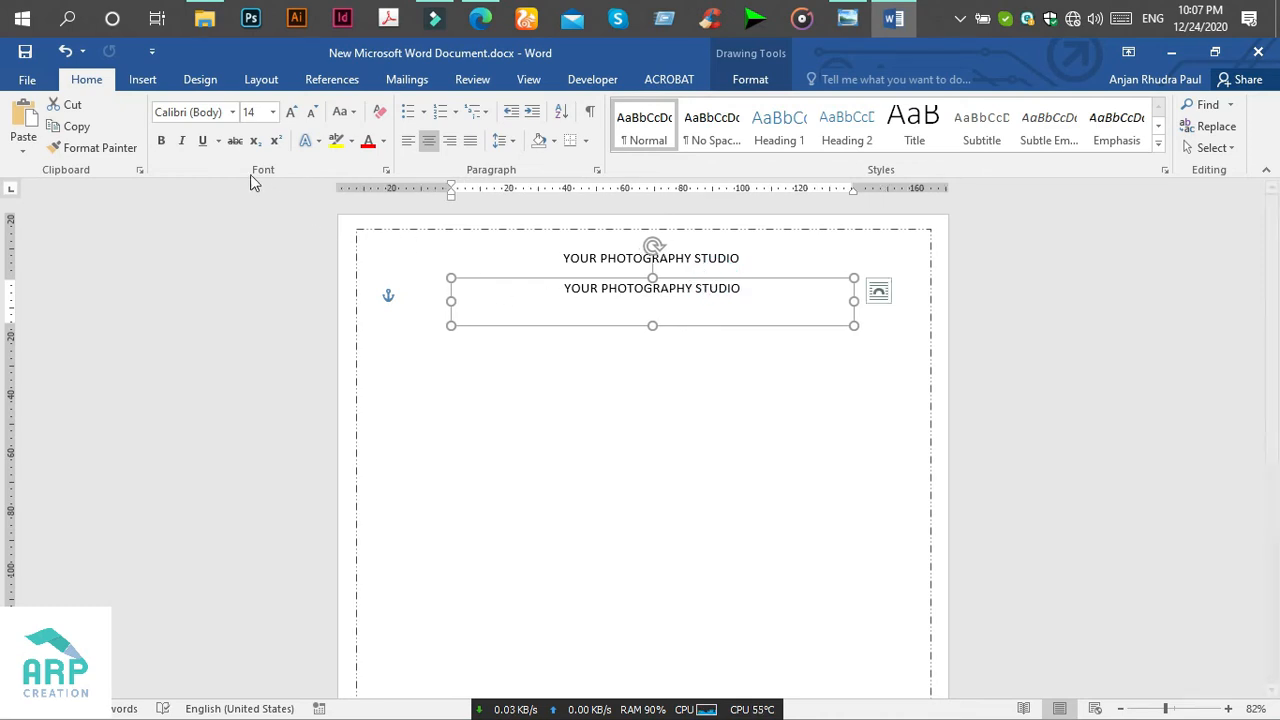
# Set the duplicated studio name text below the original to the ADAM.CG PRO font at 36 pt.
pyautogui.click(233, 112)
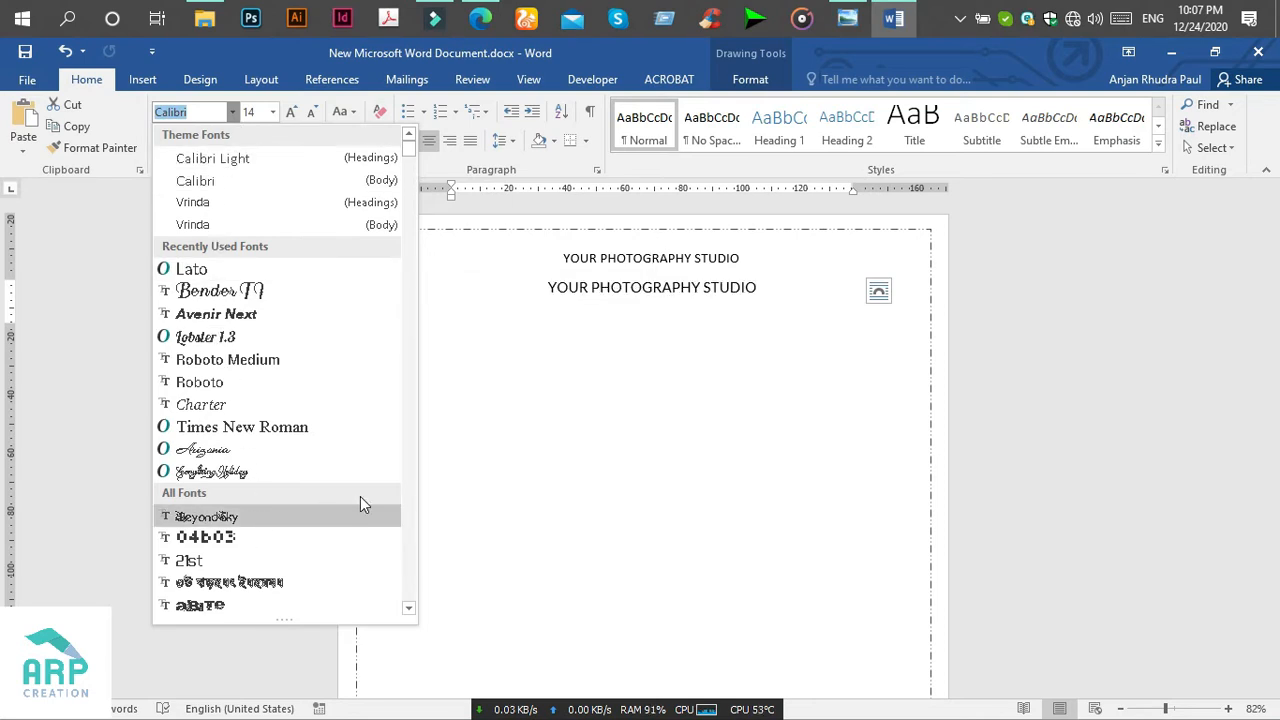
pyautogui.scroll(-7, 377, 486)
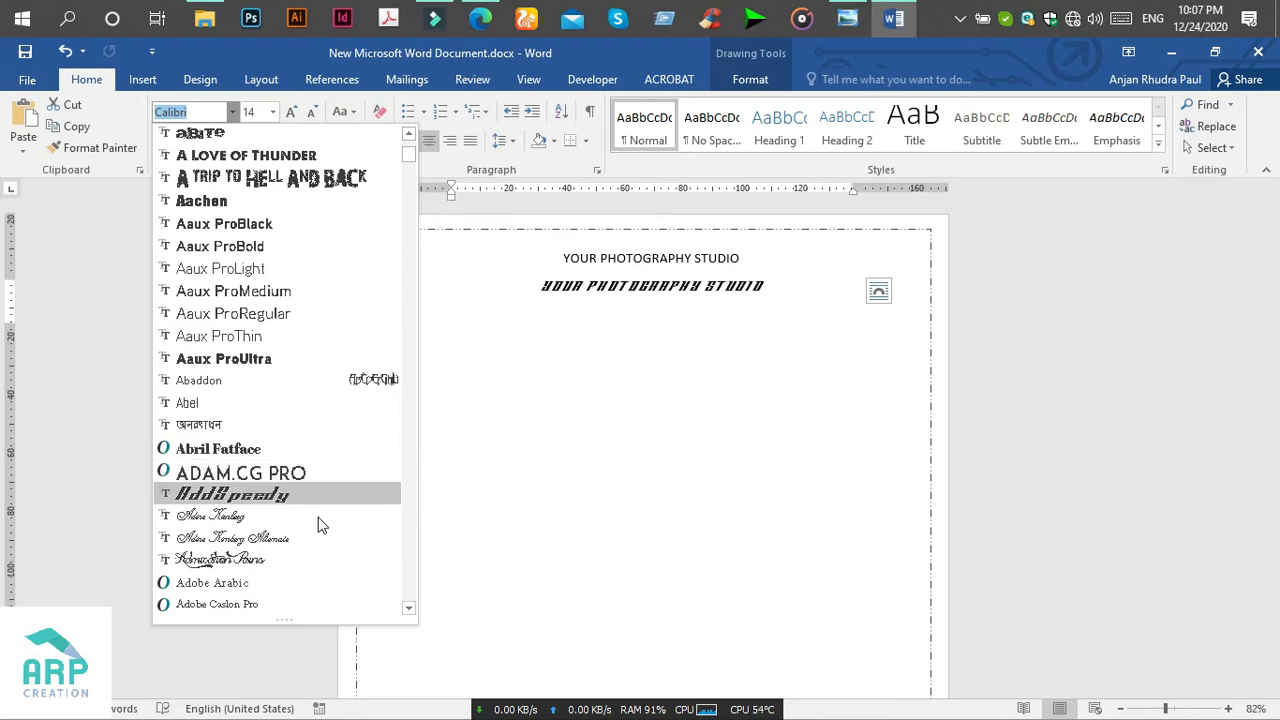
pyautogui.scroll(-1, 300, 527)
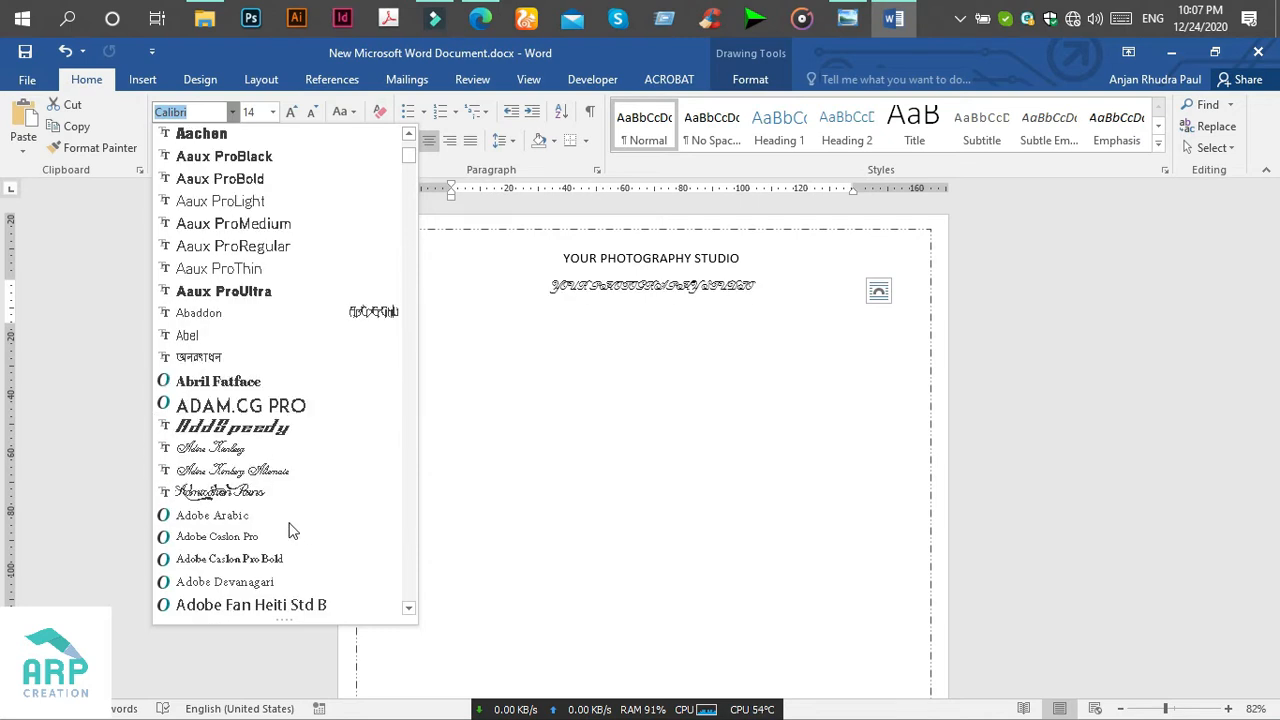
pyautogui.click(253, 406)
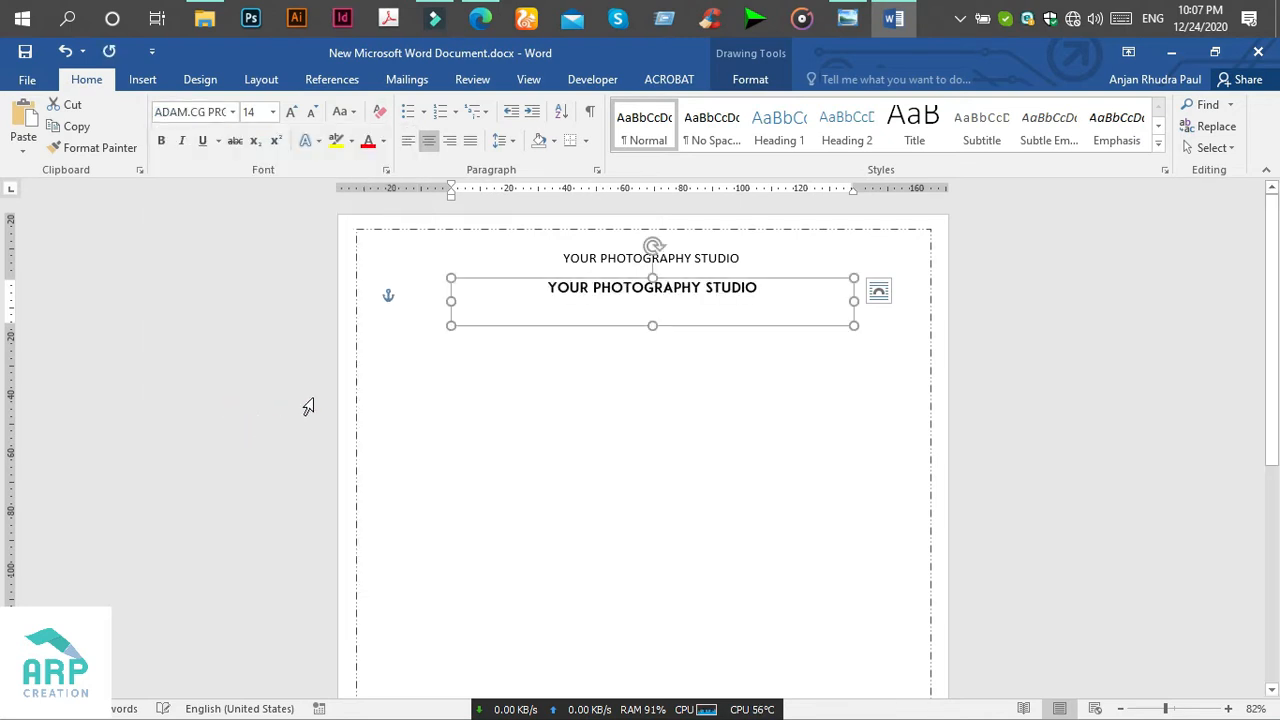
pyautogui.click(273, 113)
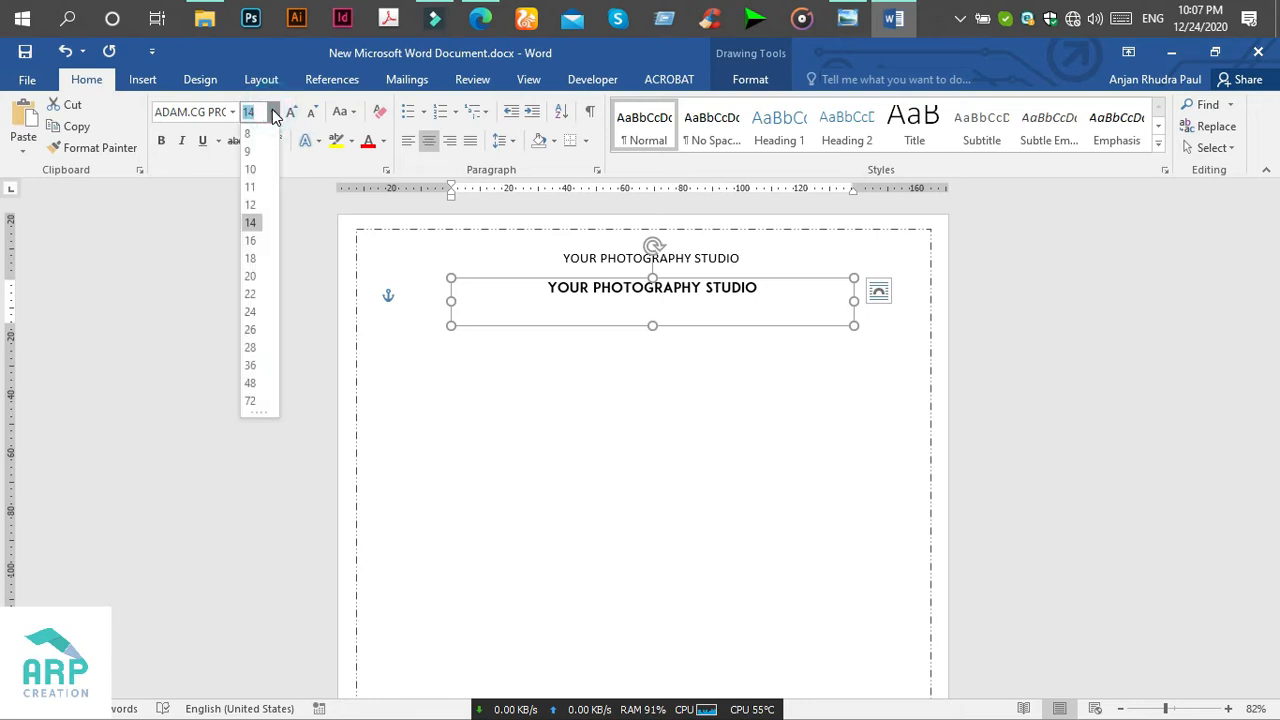
pyautogui.click(251, 366)
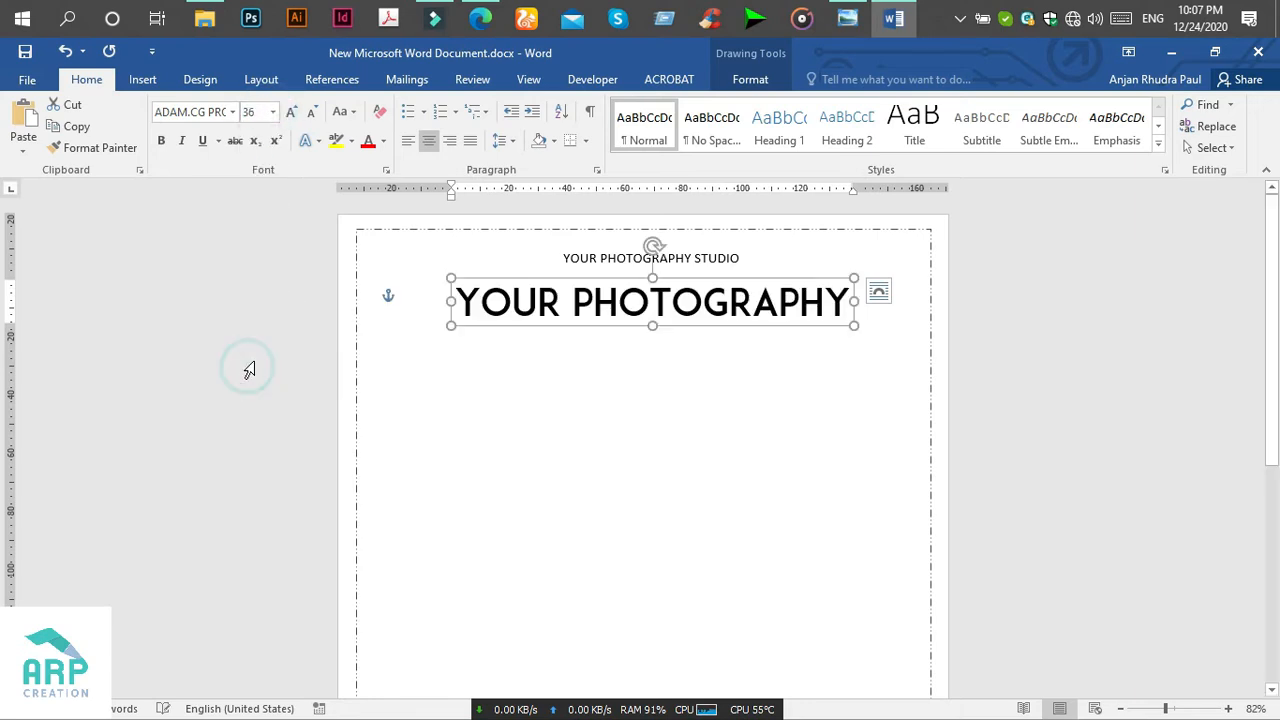
# Replace the large duplicated text with the heading "PRICING PACKAGE".
pyautogui.click(558, 304)
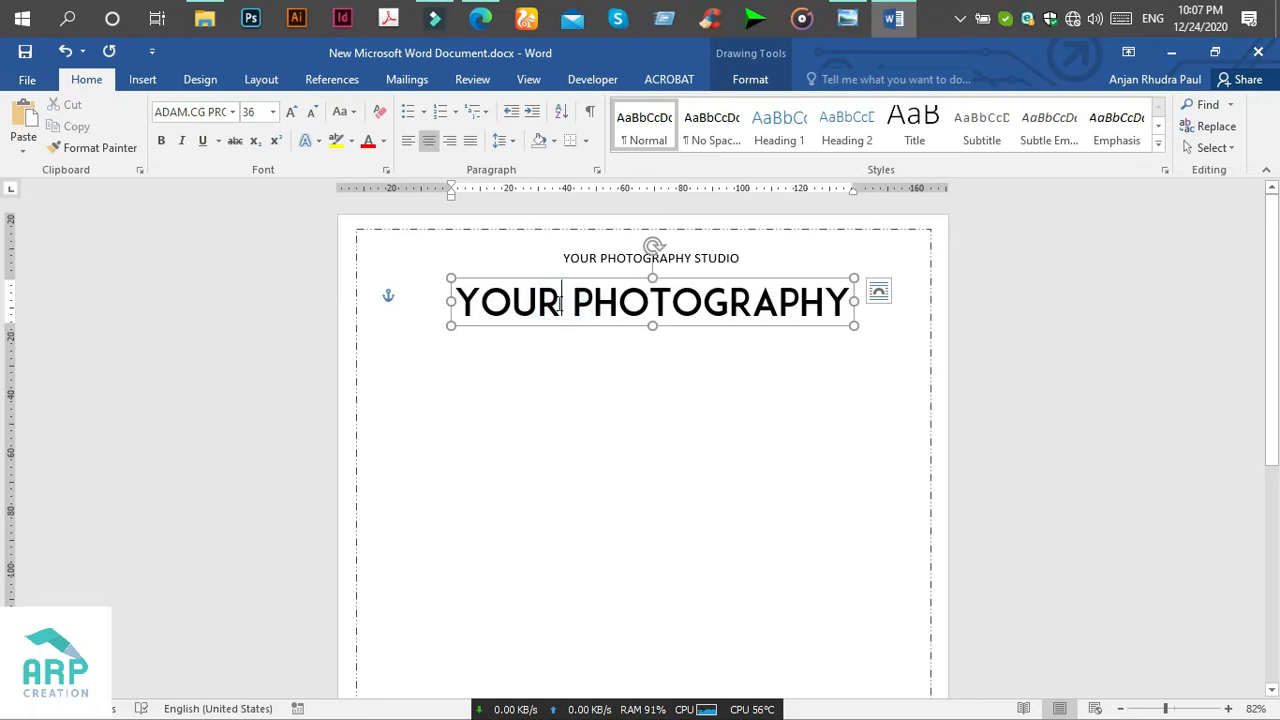
pyautogui.hotkey('ctrl', 'a')
pyautogui.write('PRI')
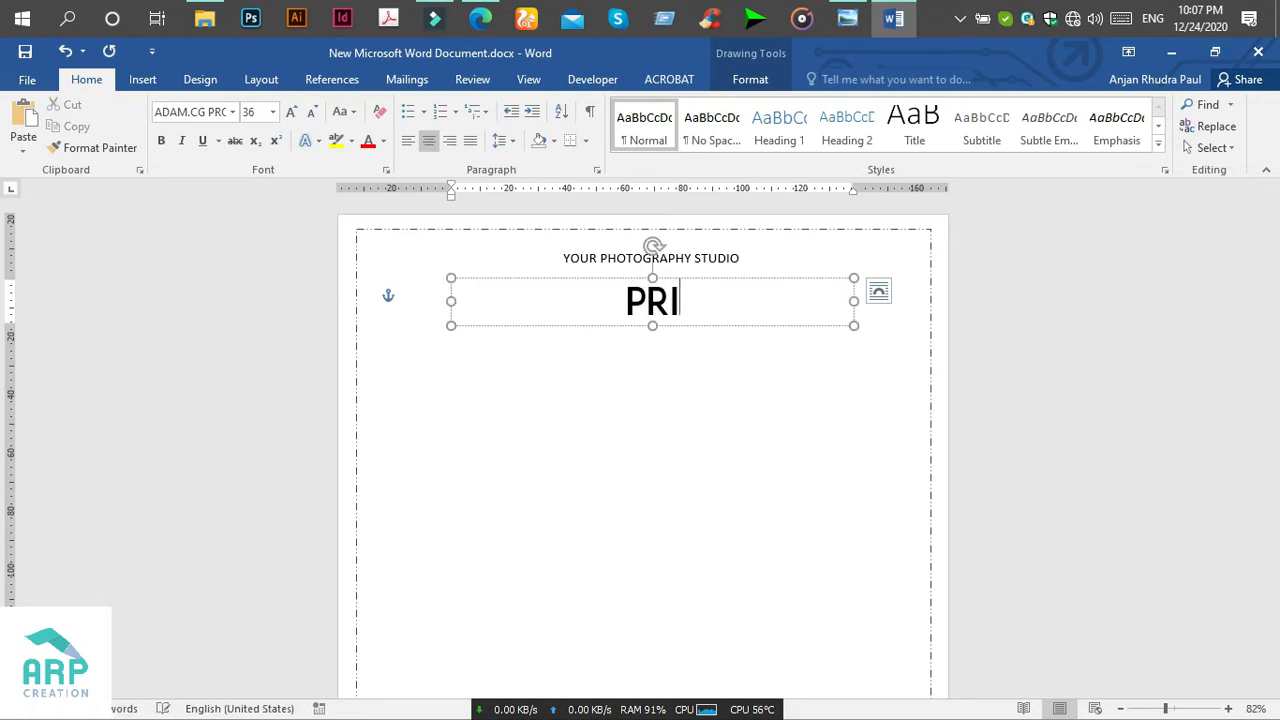
pyautogui.write('CING')
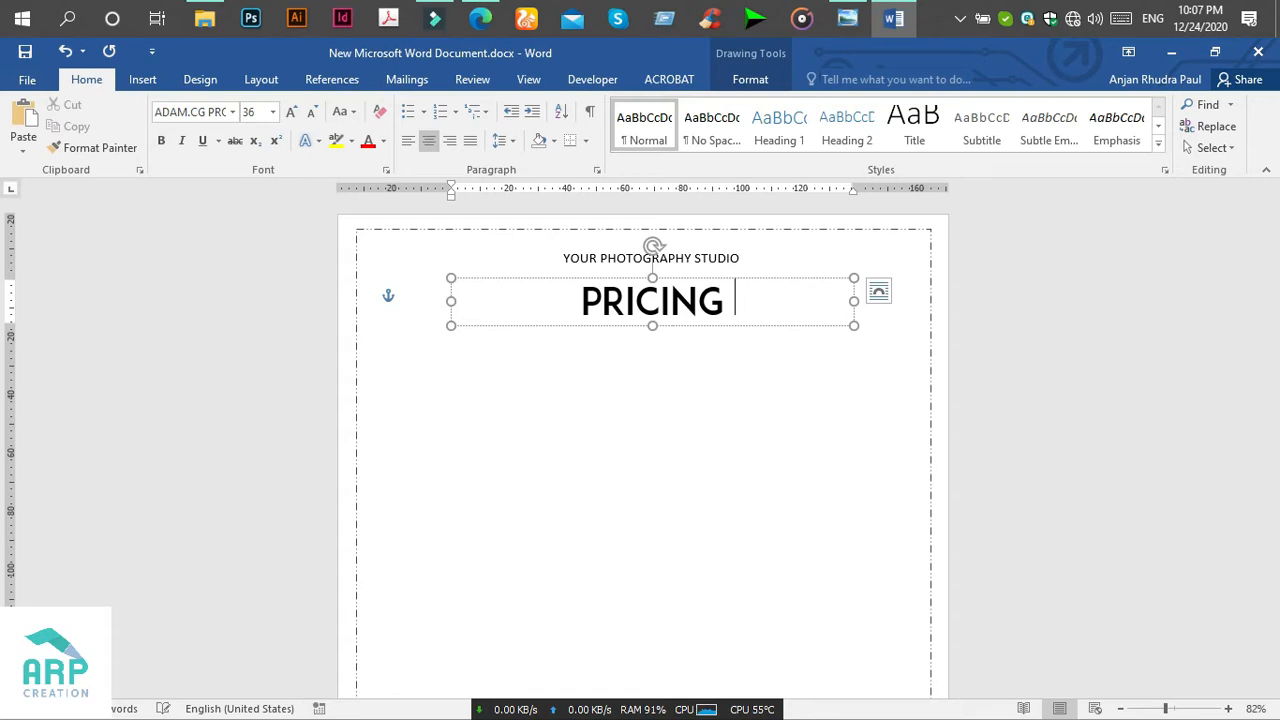
pyautogui.write(' PA')
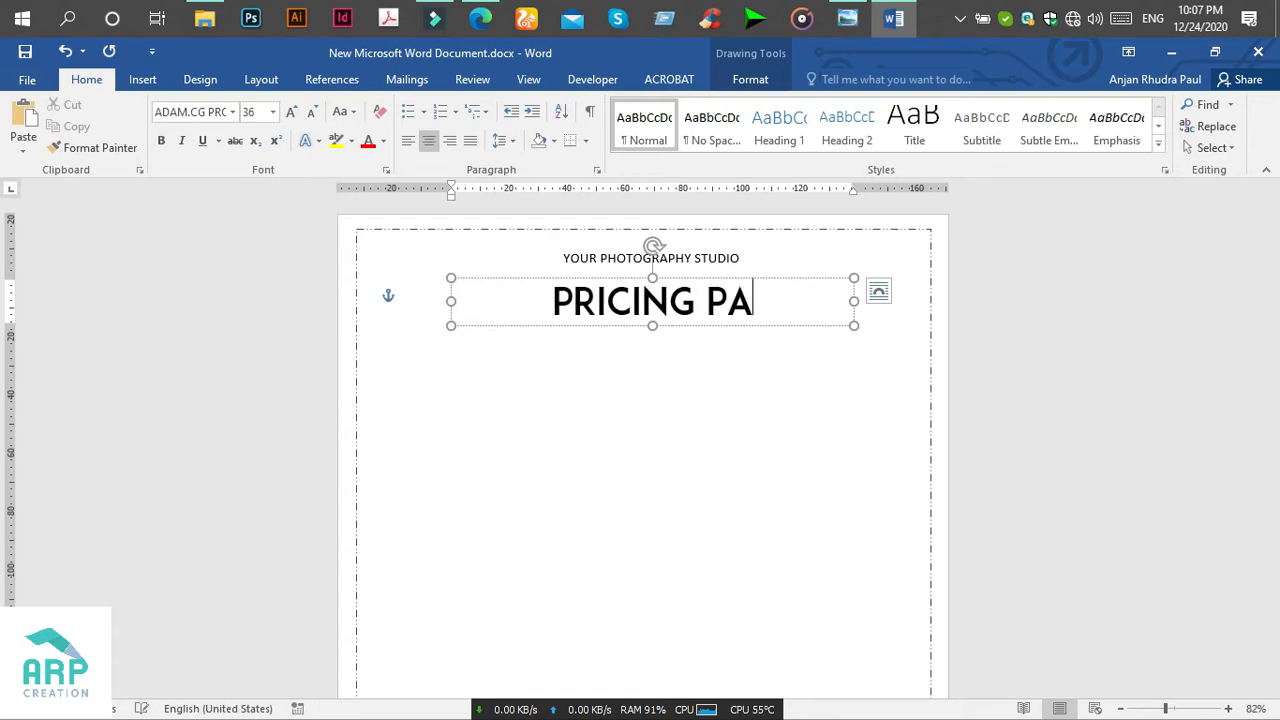
pyautogui.write('CKAGE')
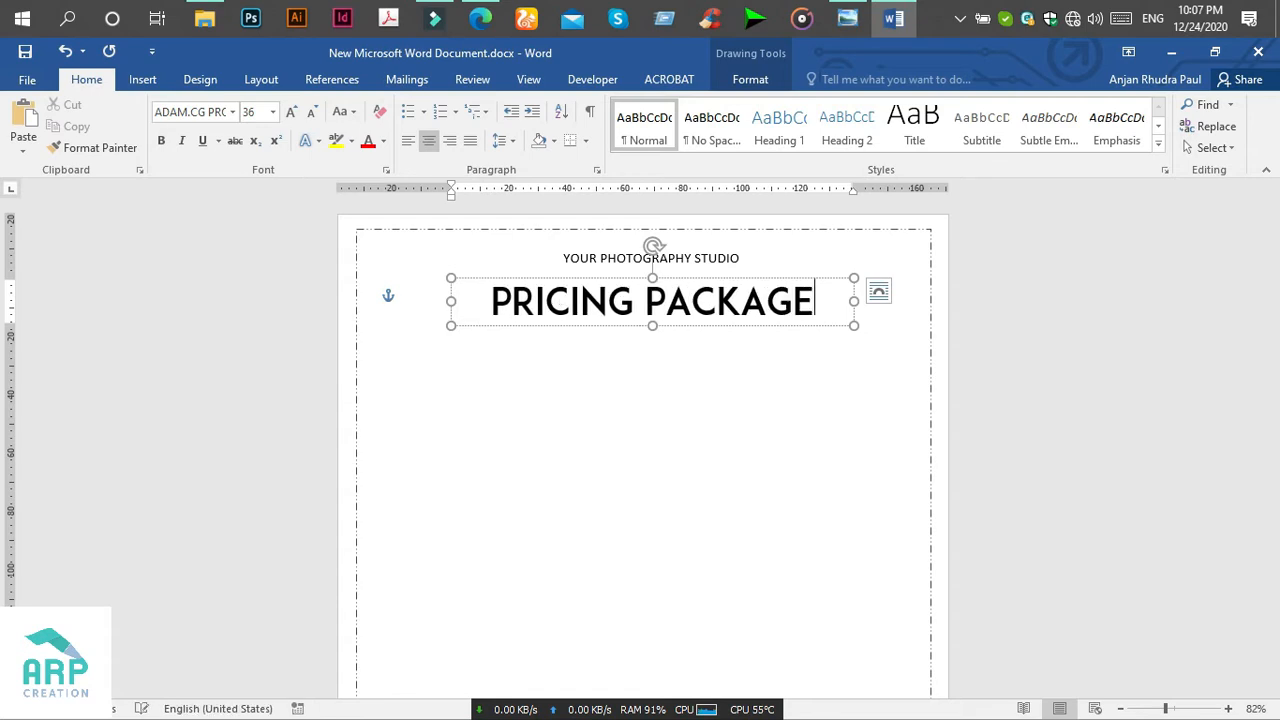
# Color the "PRICING PACKAGE" heading with a very dark grey shade of the black theme color and deselect its text box.
pyautogui.click(680, 278)
pyautogui.click(383, 141)
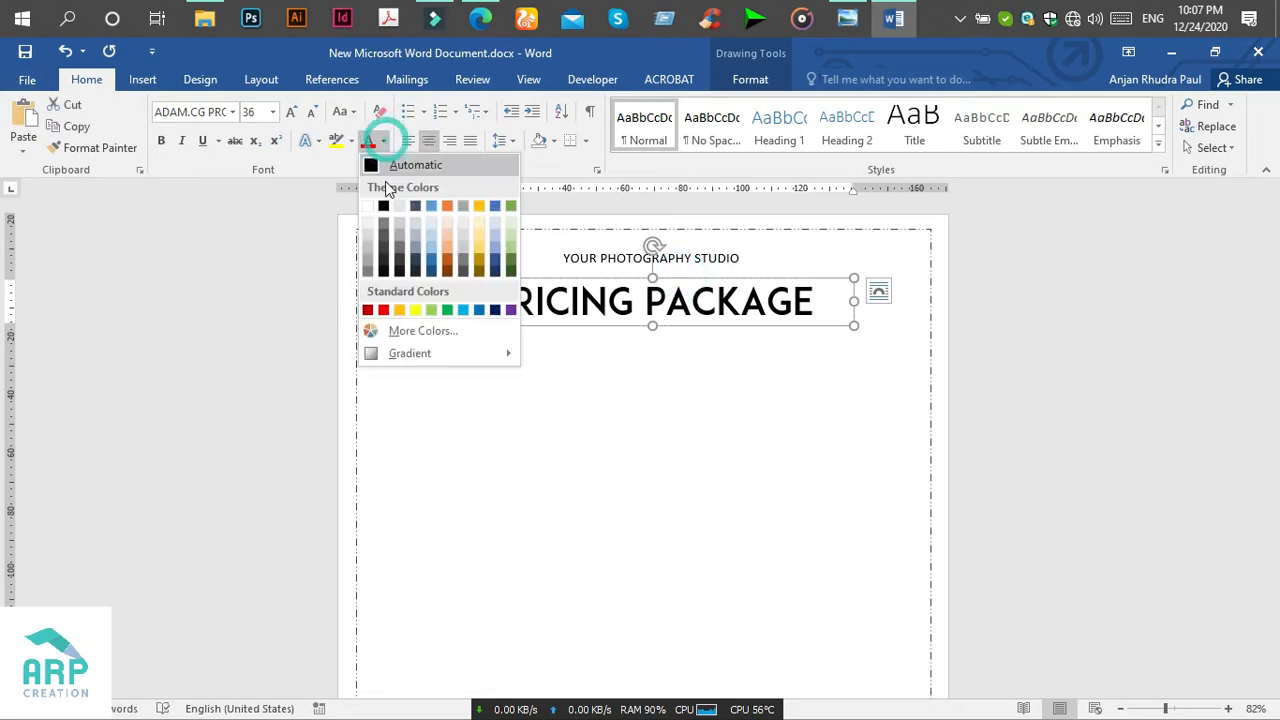
pyautogui.click(383, 260)
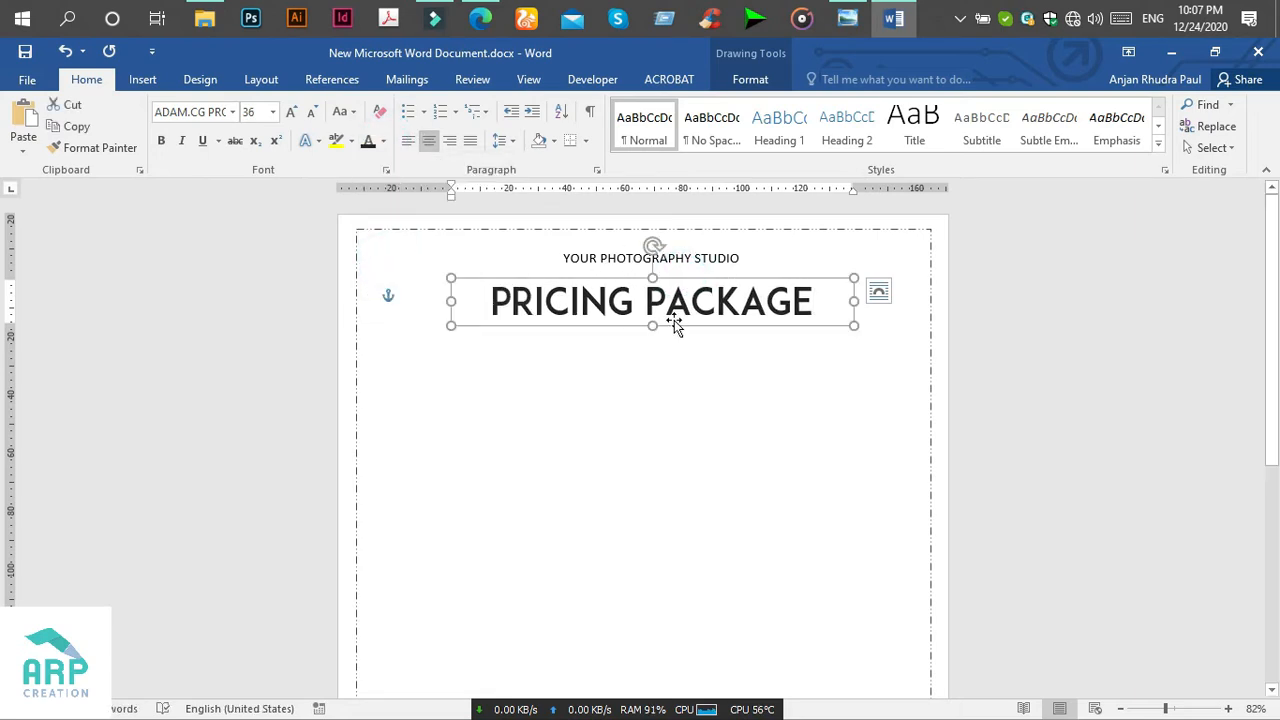
pyautogui.click(690, 305)
pyautogui.scroll(-1, 664, 338)
pyautogui.click(661, 340)
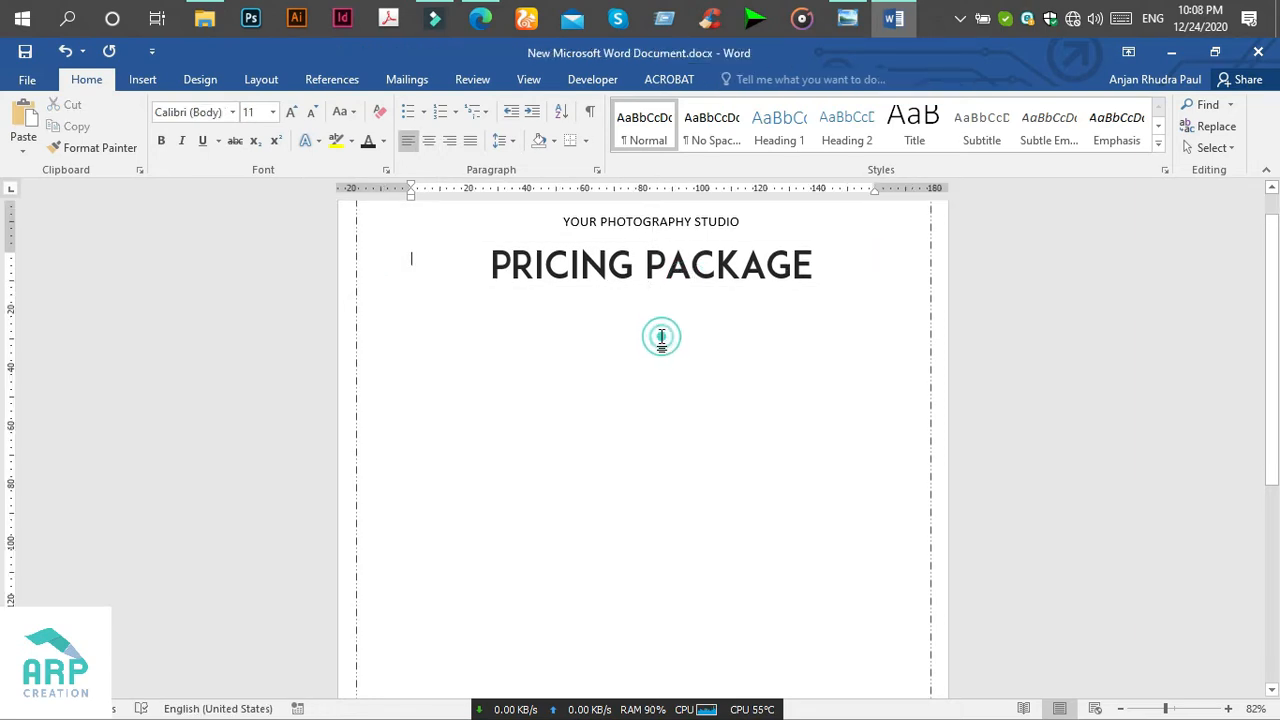
# Duplicate the small studio name box and place the copy below the heading, near the page border's left edge.
pyautogui.click(683, 224)
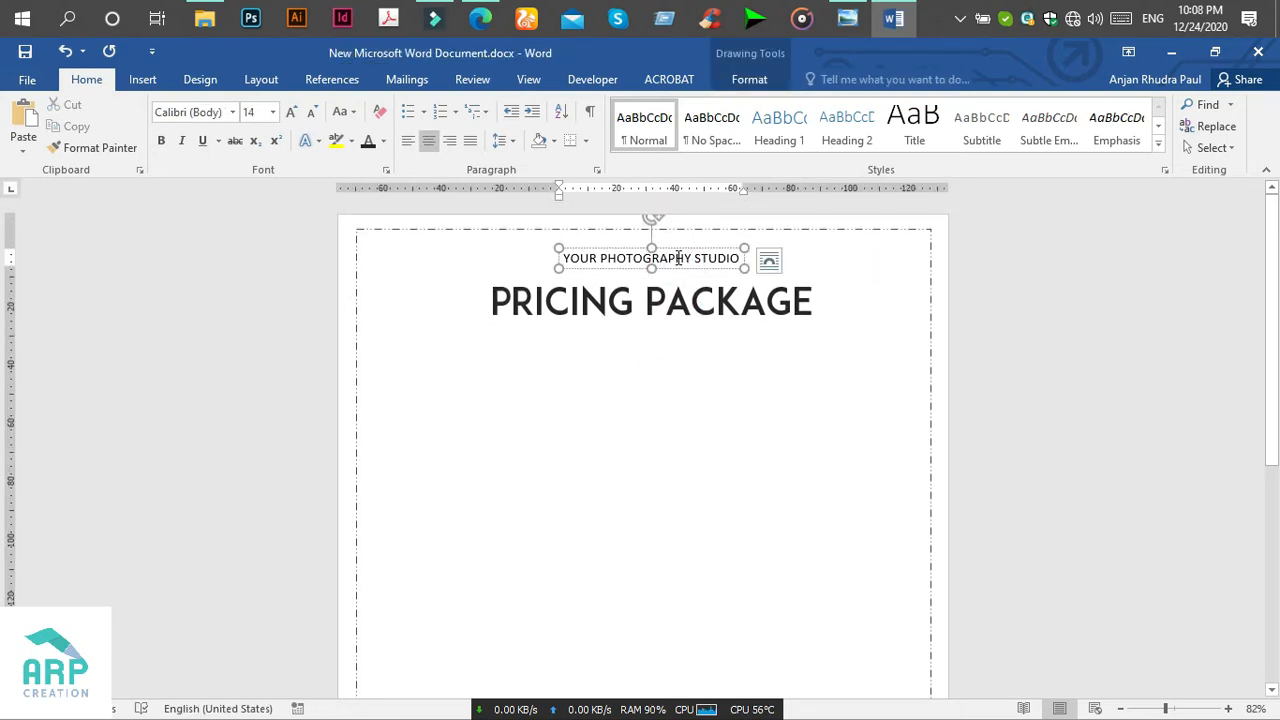
pyautogui.click(679, 255)
pyautogui.click(678, 250)
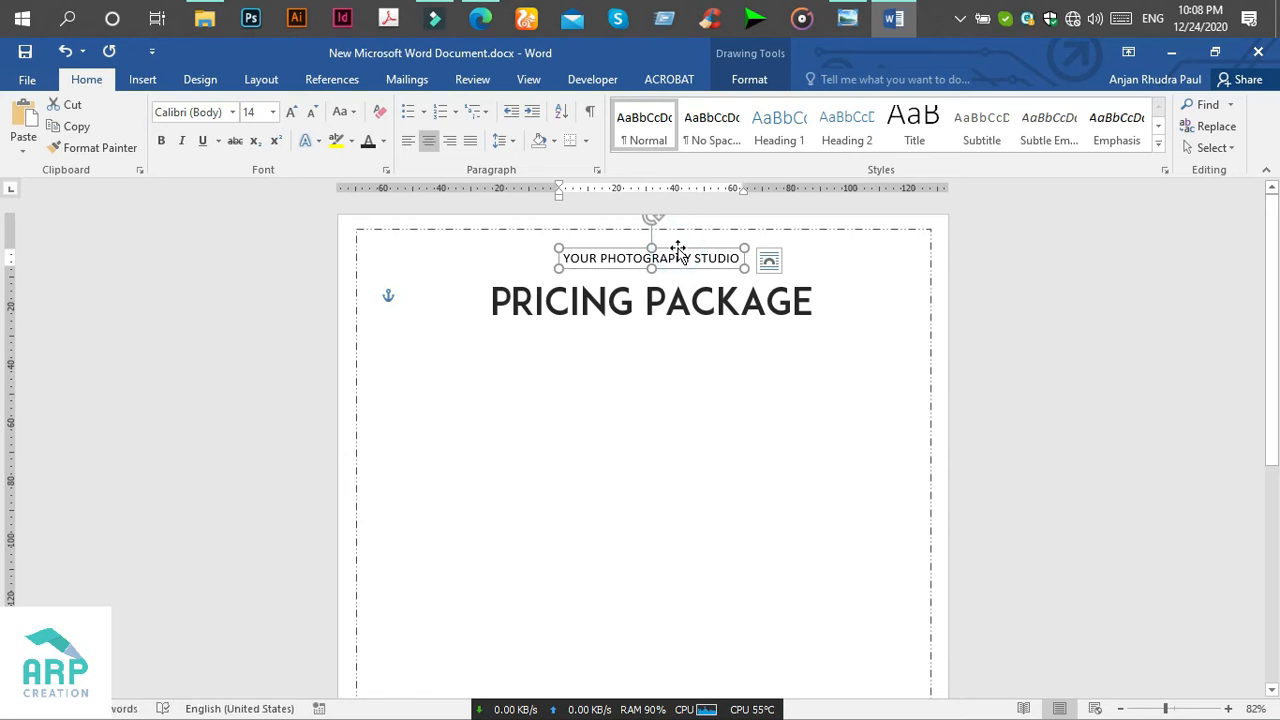
pyautogui.moveTo(683, 258); pyautogui.dragTo(509, 352)
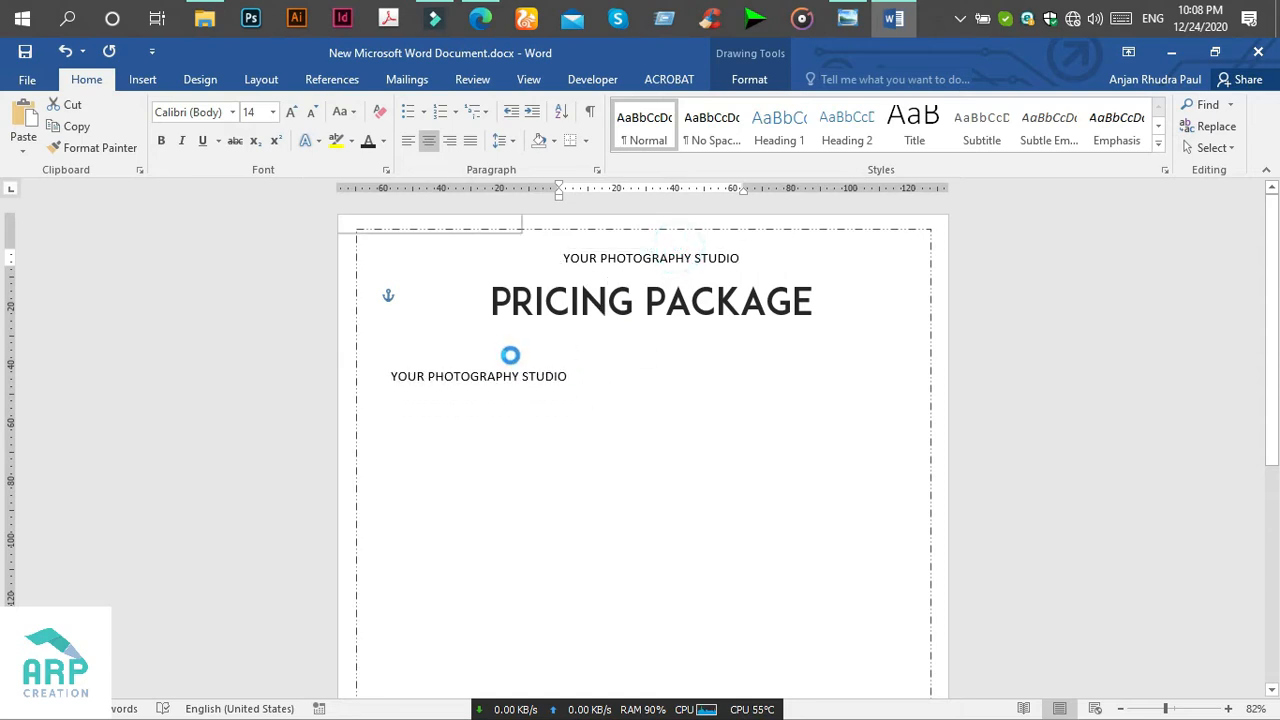
pyautogui.click(499, 377)
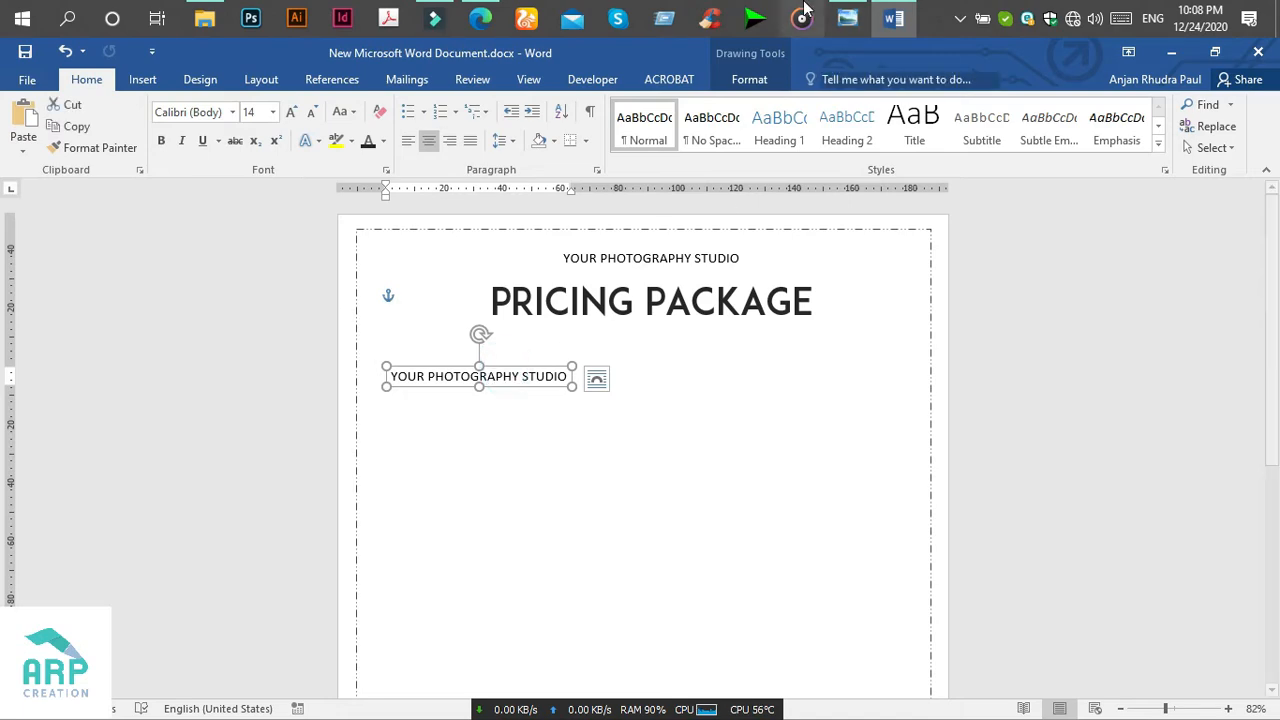
# Make the copied text below the heading bold and replace it with "INDOOR SESSION".
pyautogui.click(847, 16)
pyautogui.click(893, 18)
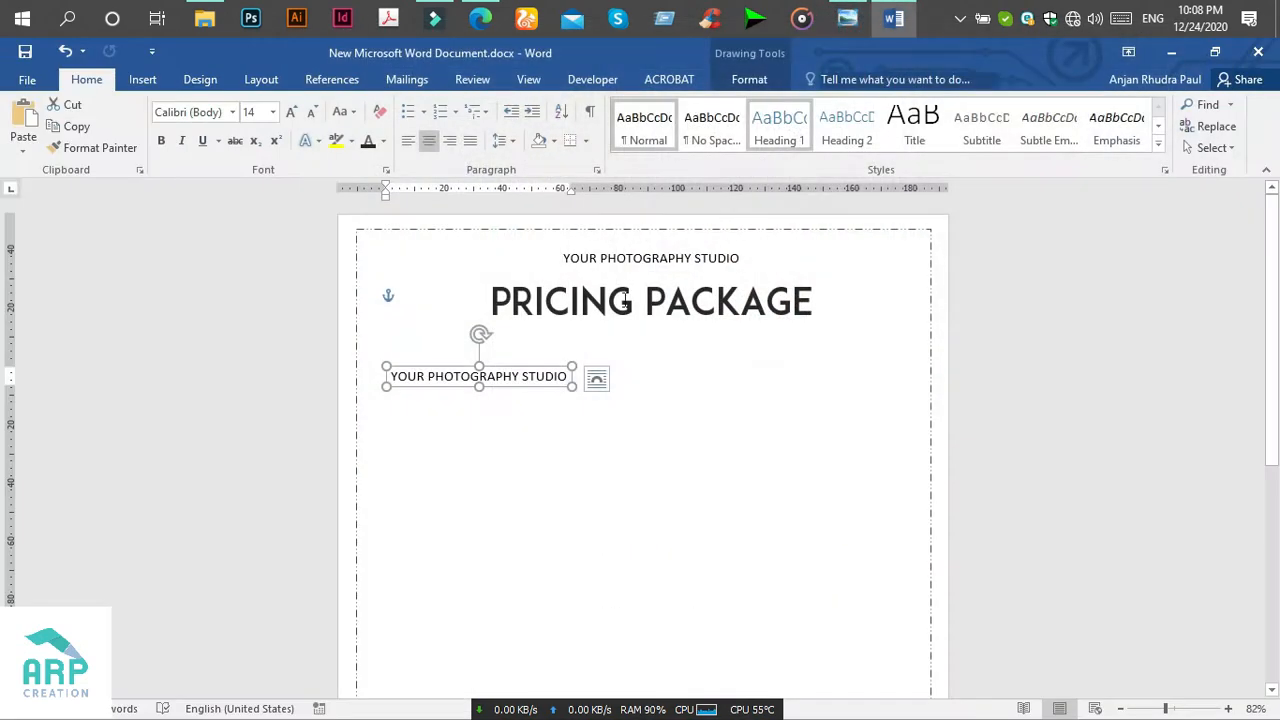
pyautogui.click(161, 141)
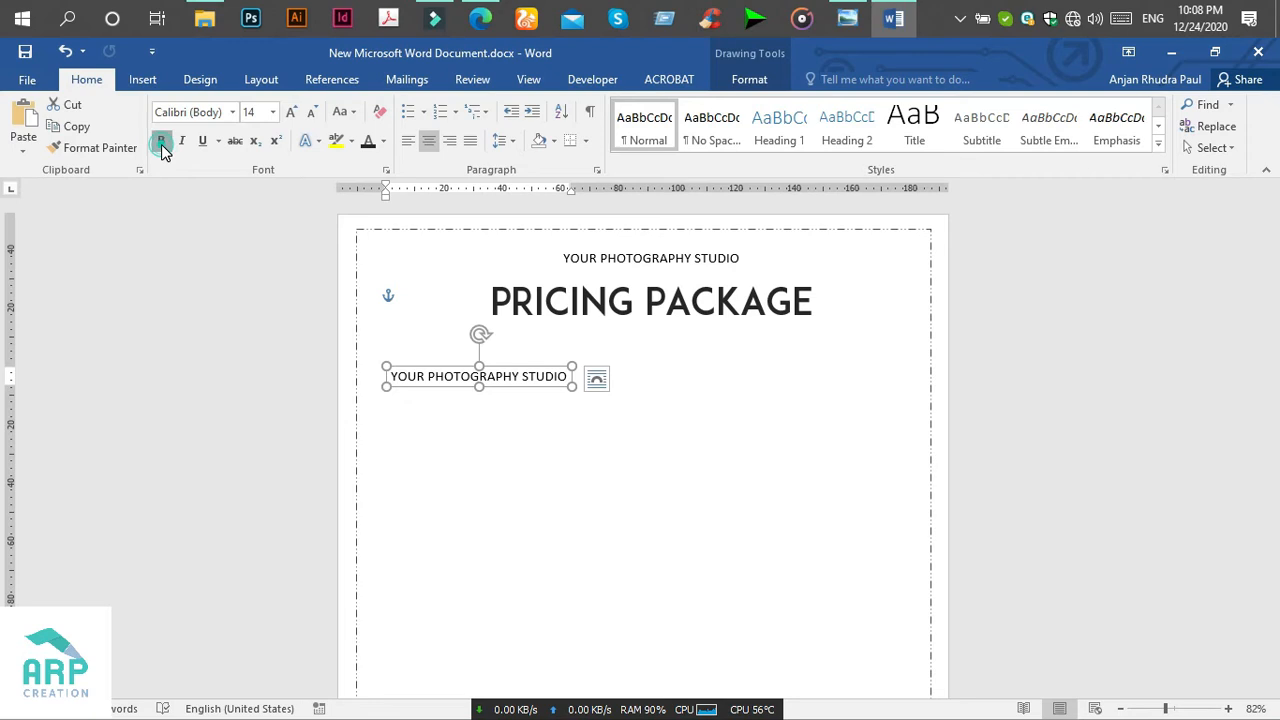
pyautogui.click(533, 375)
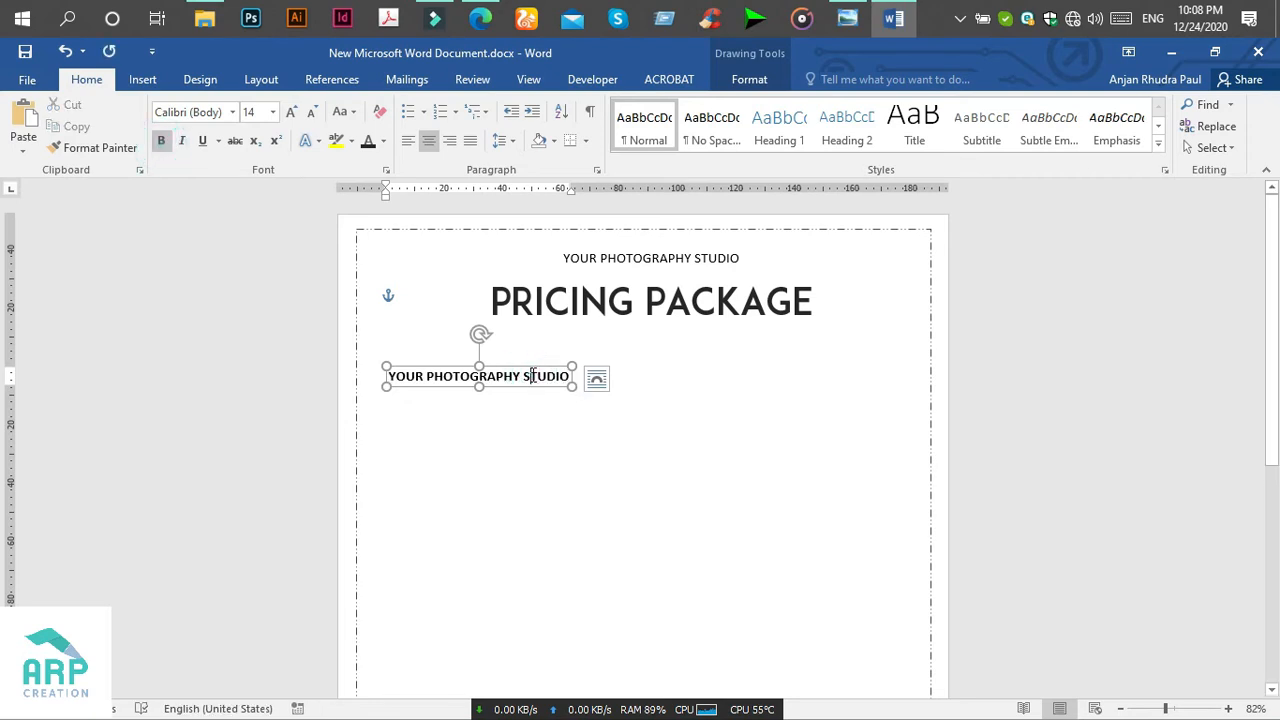
pyautogui.hotkey('ctrl', 'a')
pyautogui.press('BackSpace')
pyautogui.write('IND')
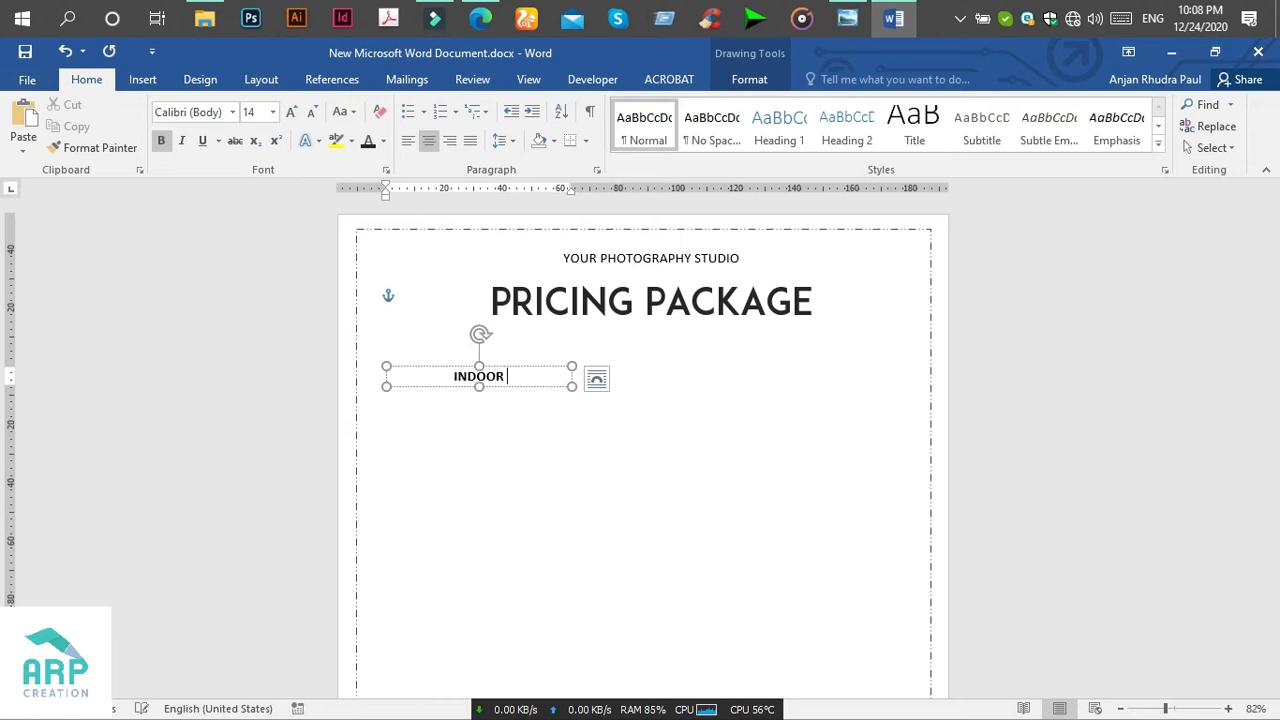
pyautogui.write('OOR SESSION')
# Check the reference design image, then left-align the "INDOOR SESSION" text in its box.
pyautogui.click(868, 10)
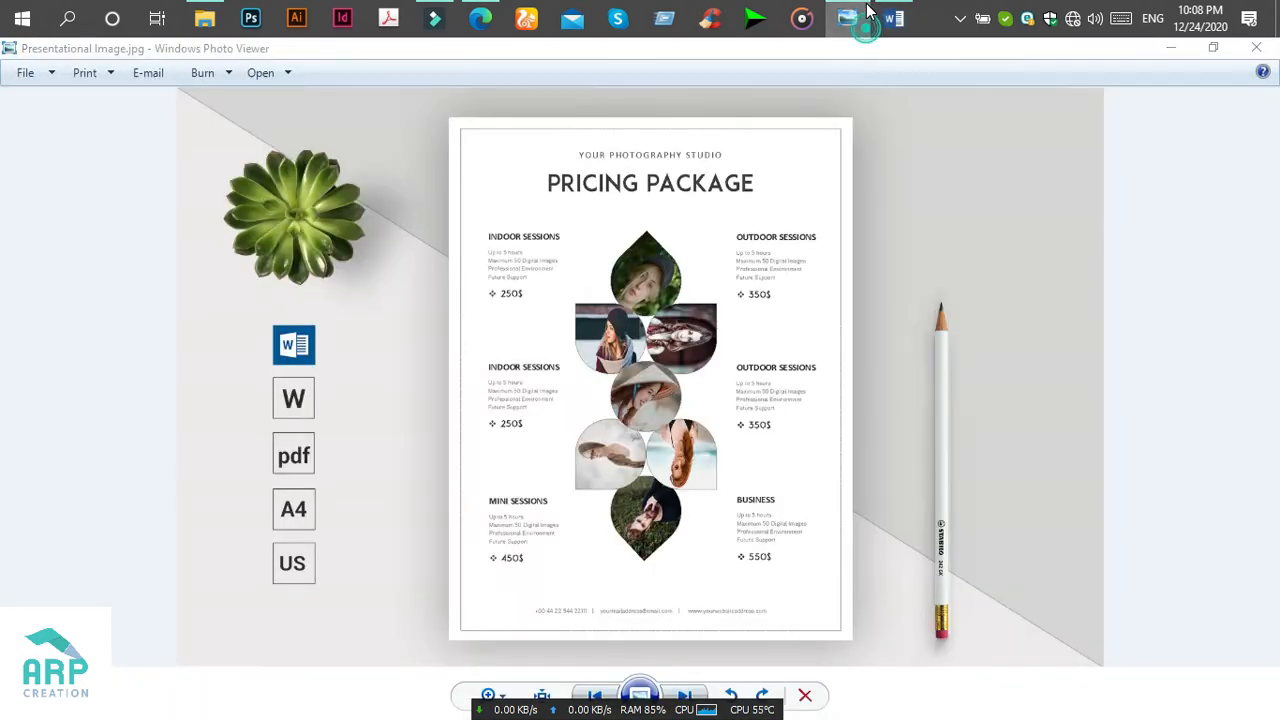
pyautogui.click(893, 18)
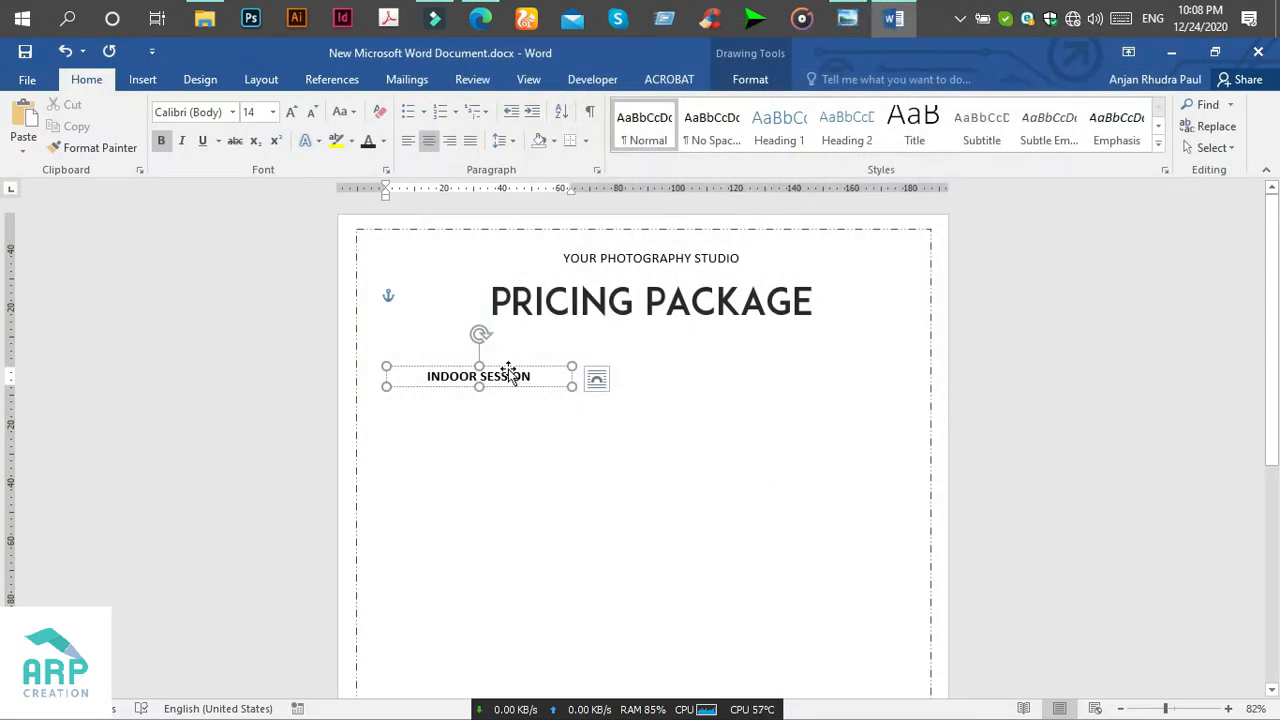
pyautogui.click(508, 372)
pyautogui.click(408, 140)
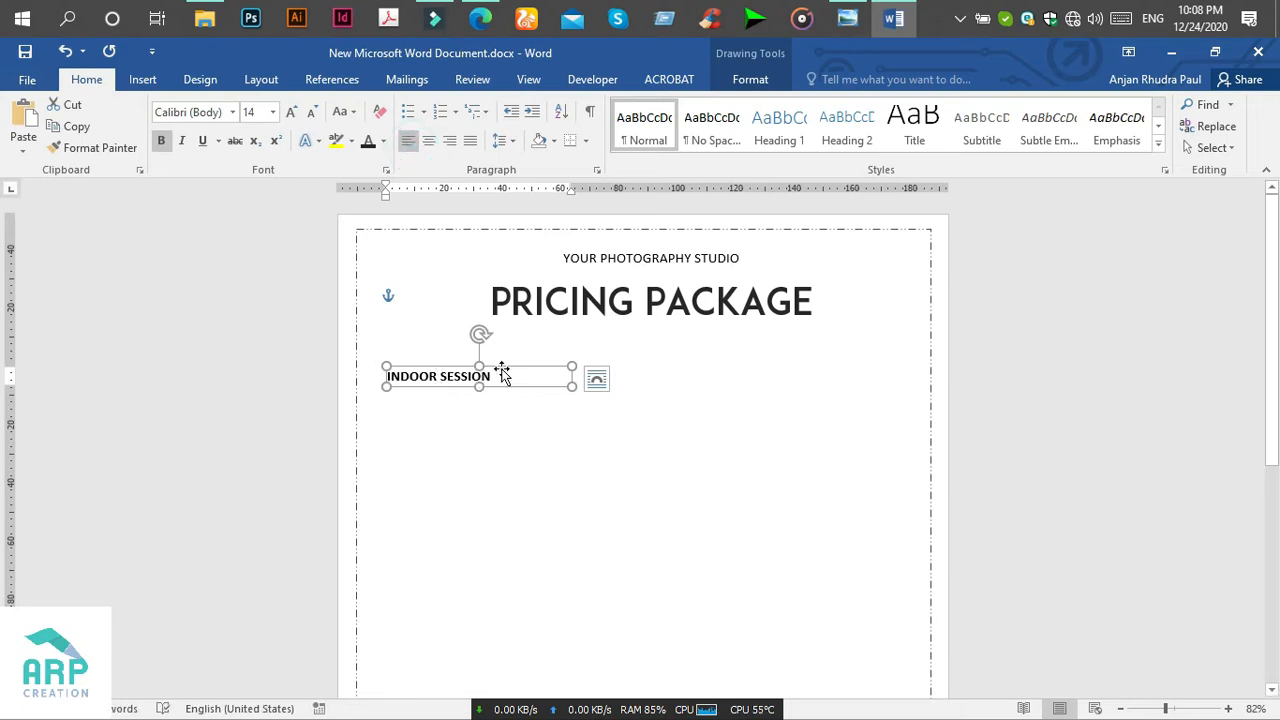
# Duplicate the "INDOOR SESSION" box directly below itself and stretch the copy downward to about 37 mm high.
pyautogui.click(502, 372)
pyautogui.moveTo(502, 372); pyautogui.dragTo(503, 391)
pyautogui.click(480, 392)
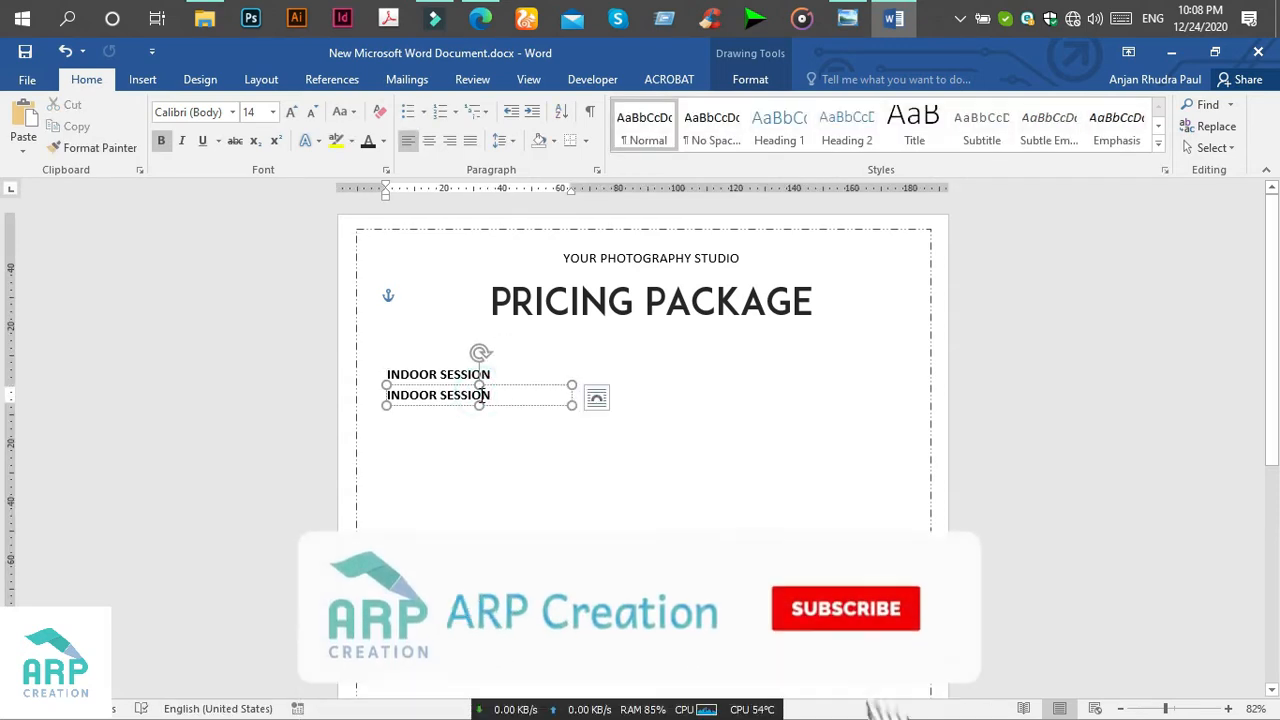
pyautogui.moveTo(480, 405); pyautogui.dragTo(479, 494)
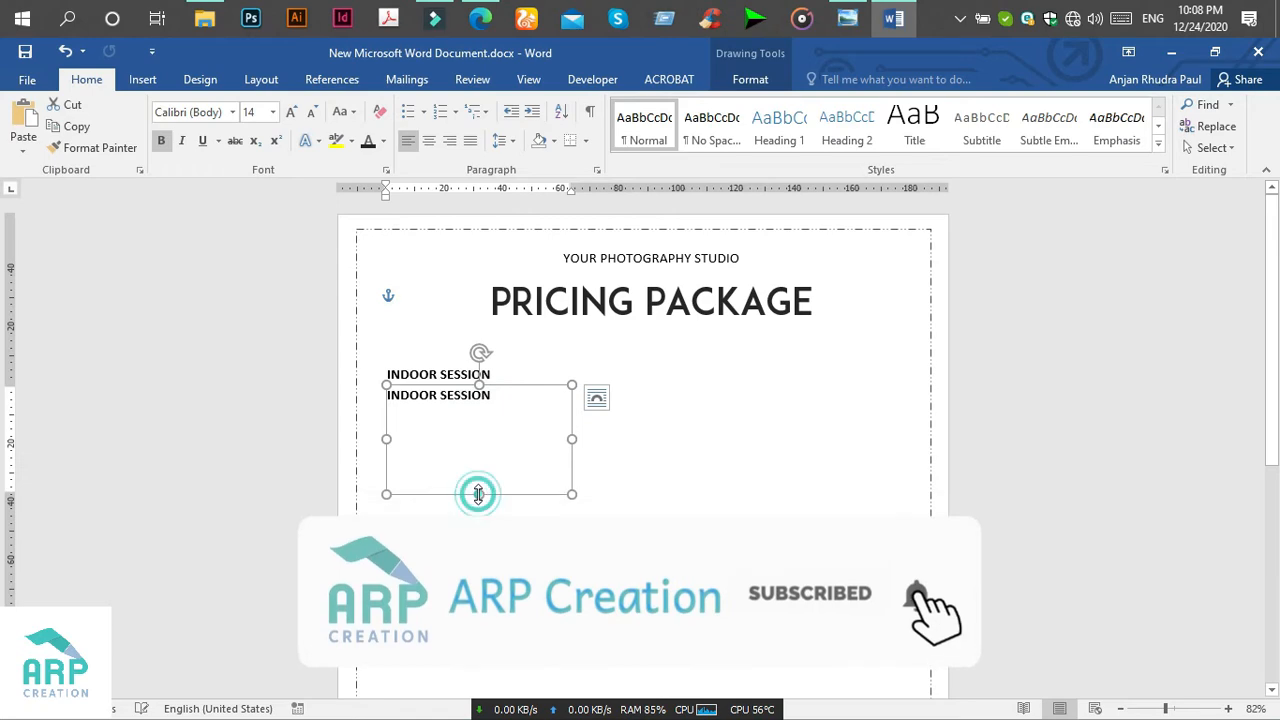
# Remove bold from the lower "INDOOR SESSION" copy and set it to Aaux ProRegular at 9 pt.
pyautogui.click(161, 140)
pyautogui.click(232, 113)
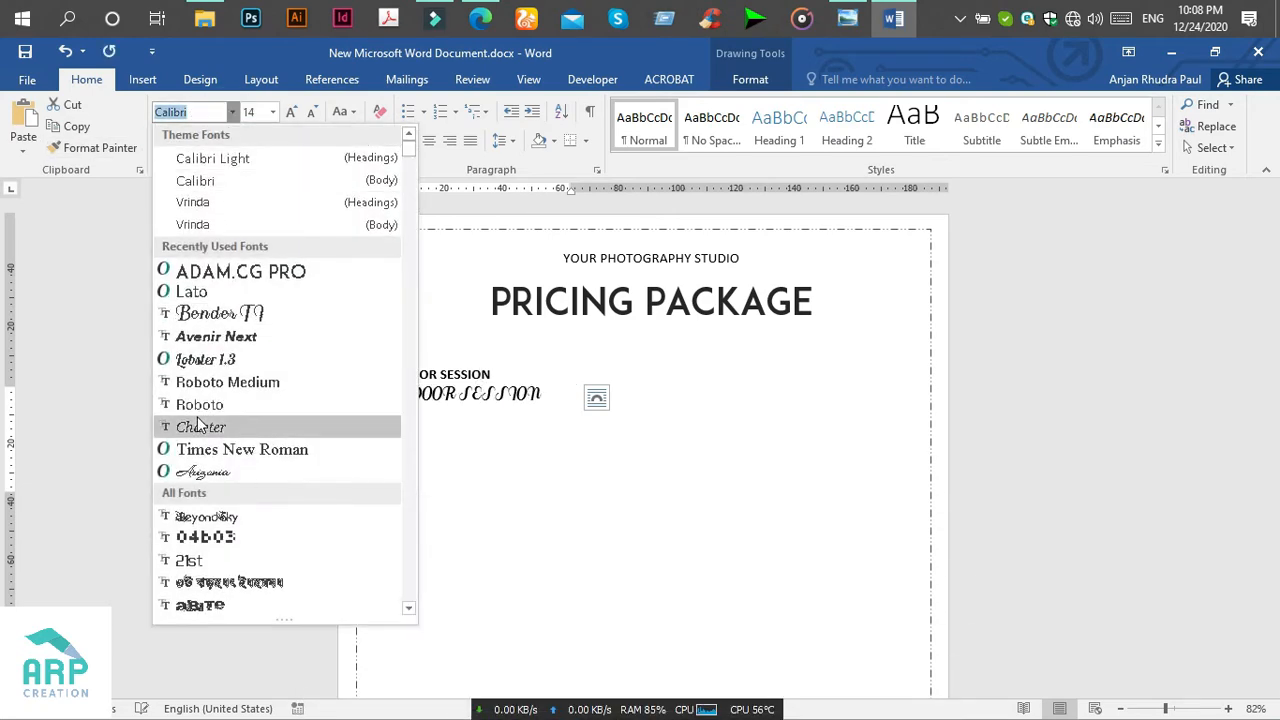
pyautogui.scroll(-4, 236, 555)
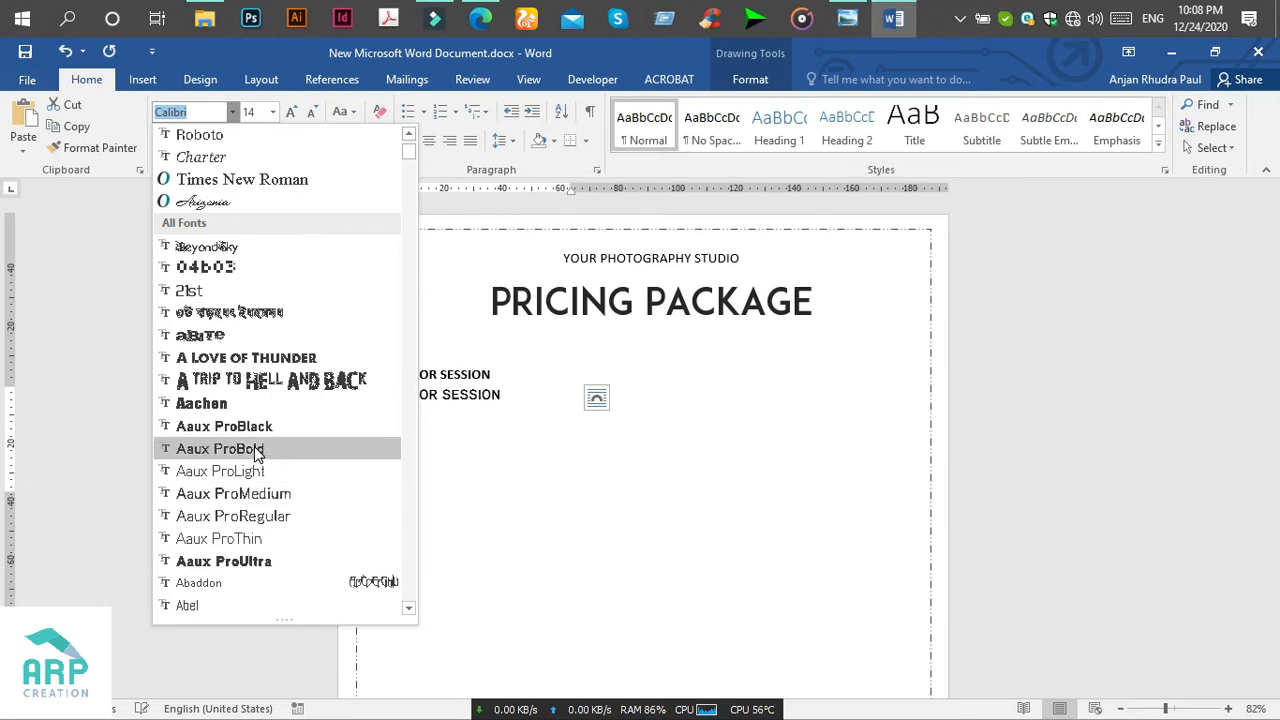
pyautogui.click(239, 517)
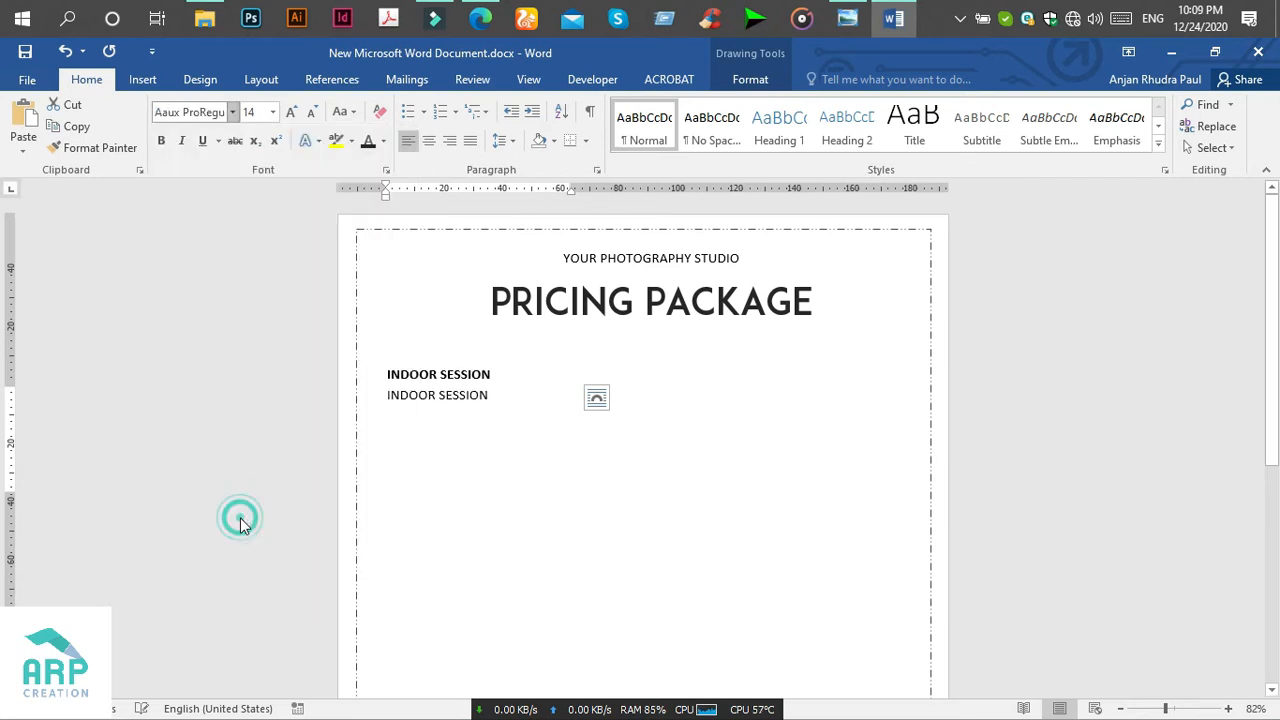
pyautogui.click(272, 112)
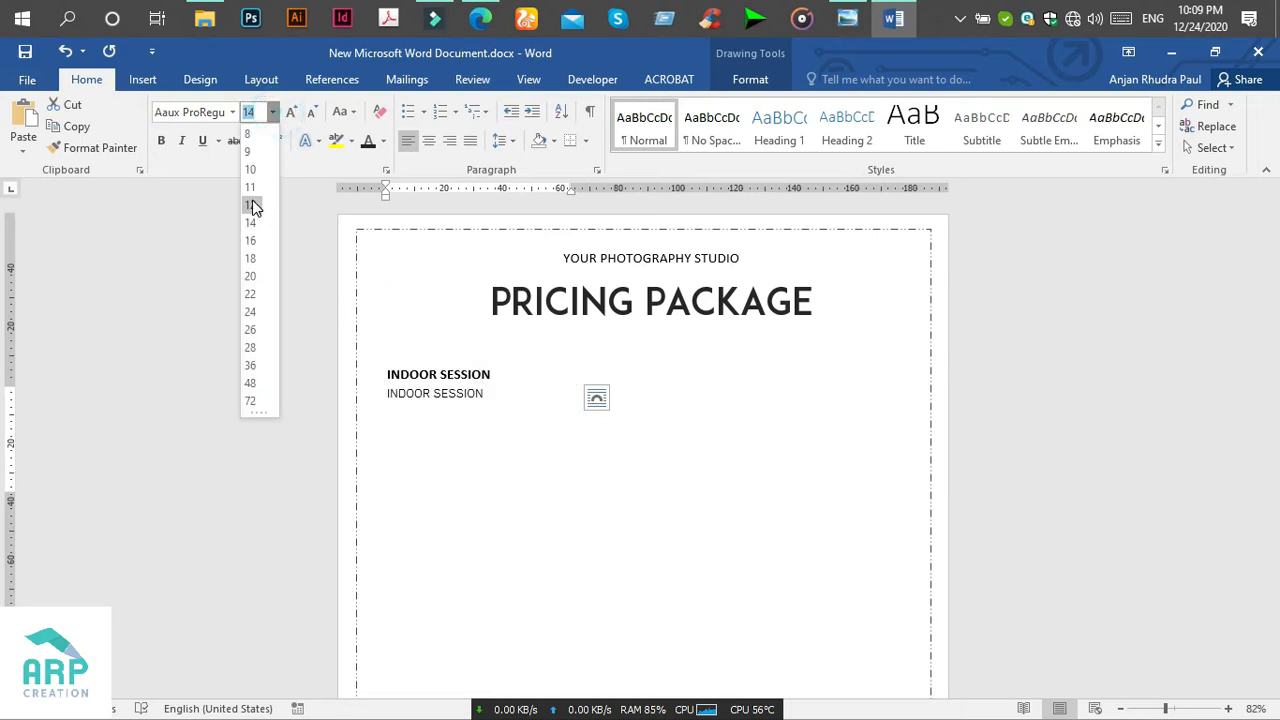
pyautogui.click(253, 152)
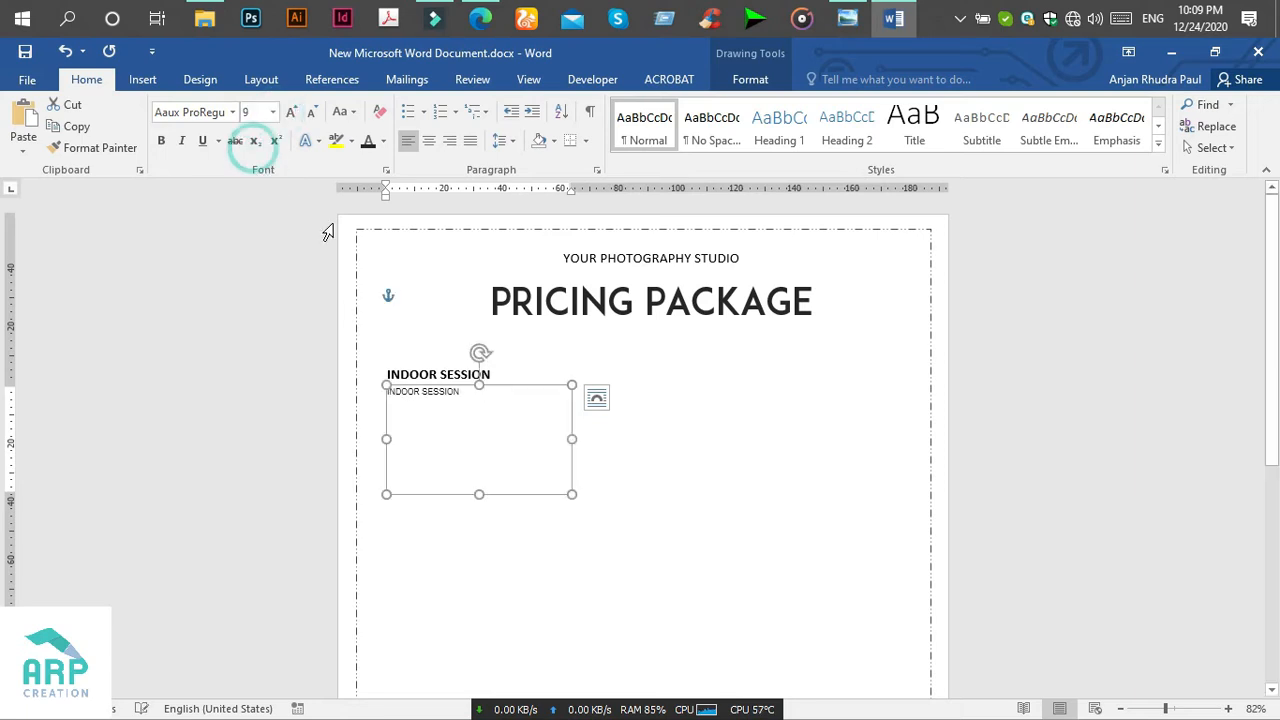
# Shorten the lower "INDOOR SESSION" box to about 22 mm high and replace its text with "LOREM SIONGDF".
pyautogui.moveTo(479, 494); pyautogui.dragTo(479, 448)
pyautogui.tripleClick(452, 396)
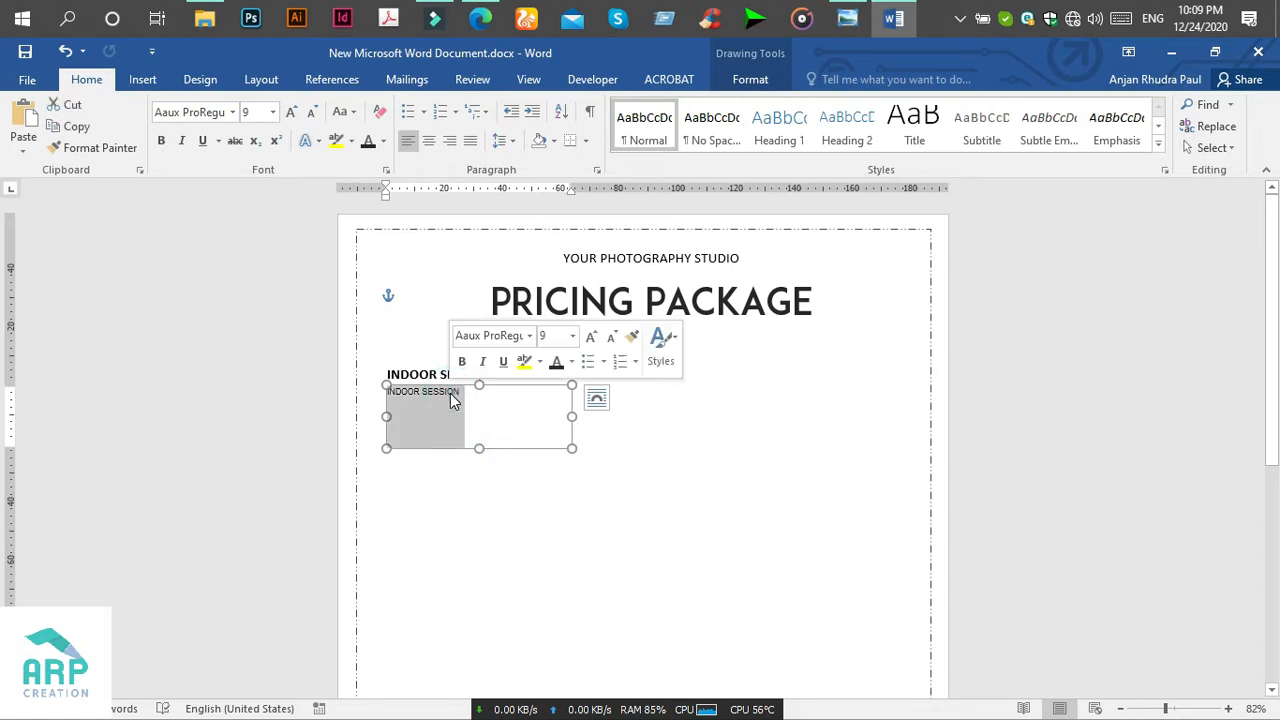
pyautogui.write('Lo')
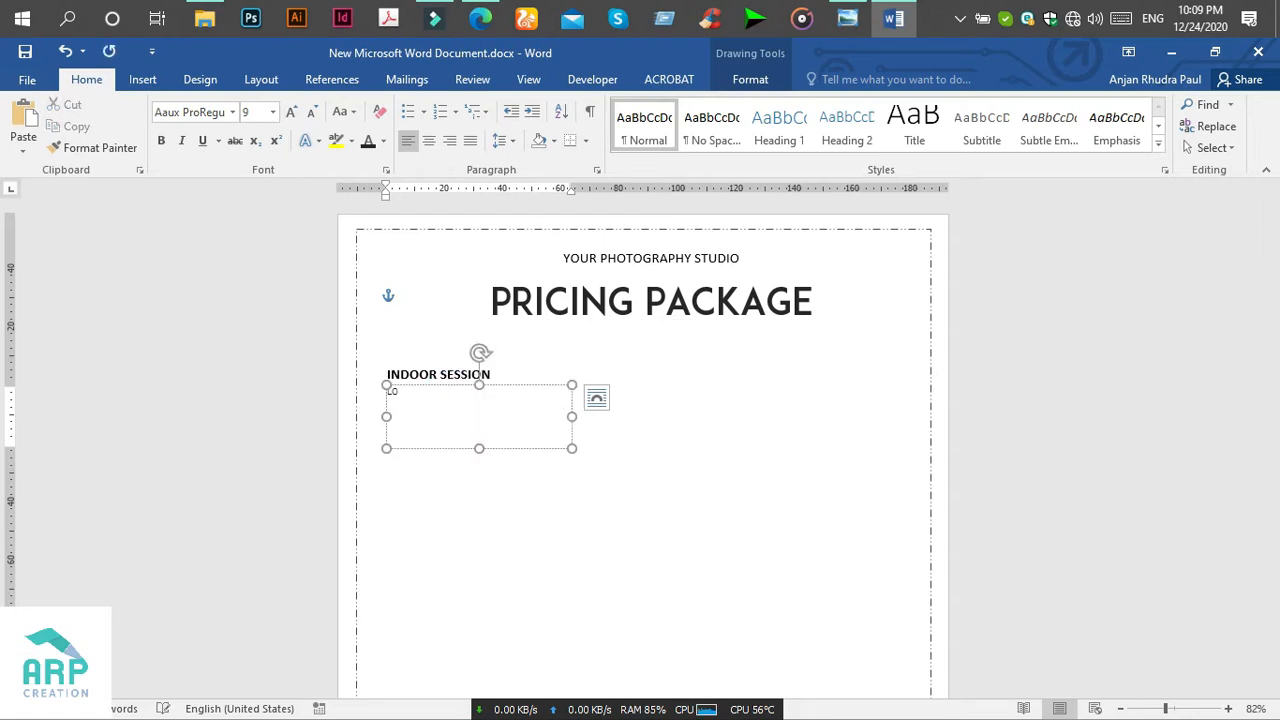
pyautogui.write('rem s')
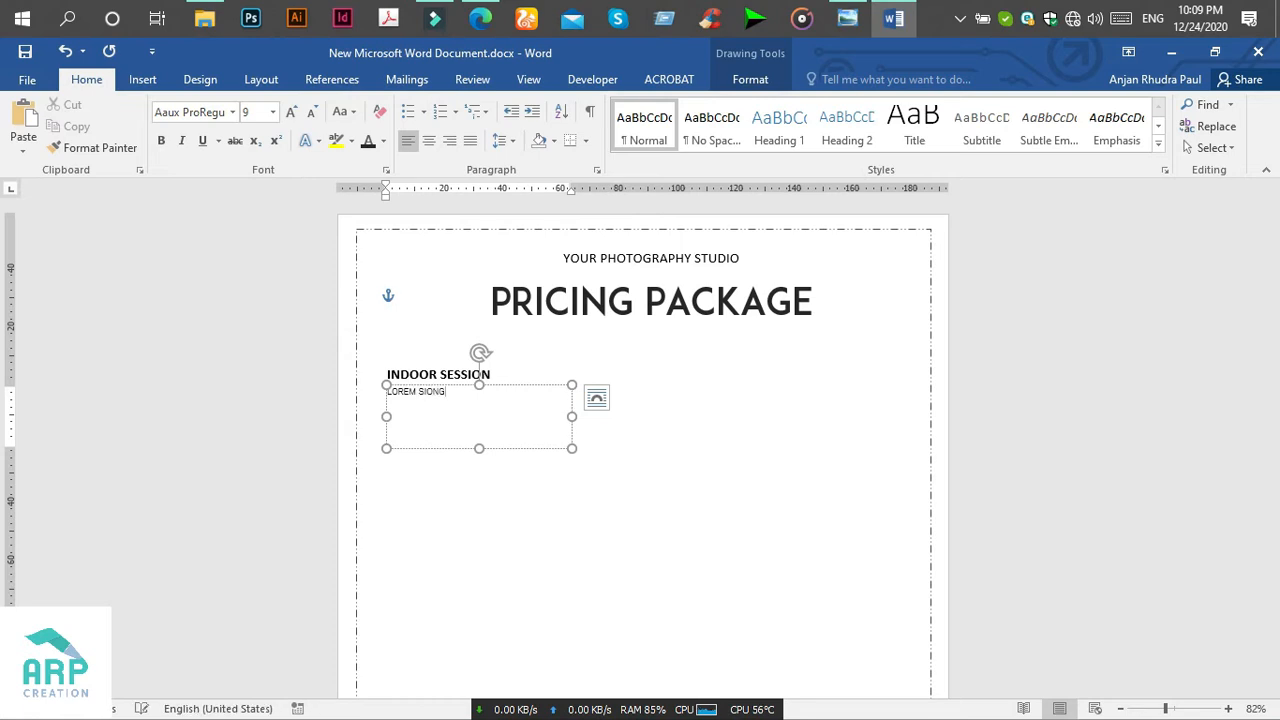
# Check the session descriptions in the reference design image, then copy the "LOREM SIONGDF" line and paste it as a second line below.
pyautogui.click(847, 18)
pyautogui.scroll(5, 537, 259)
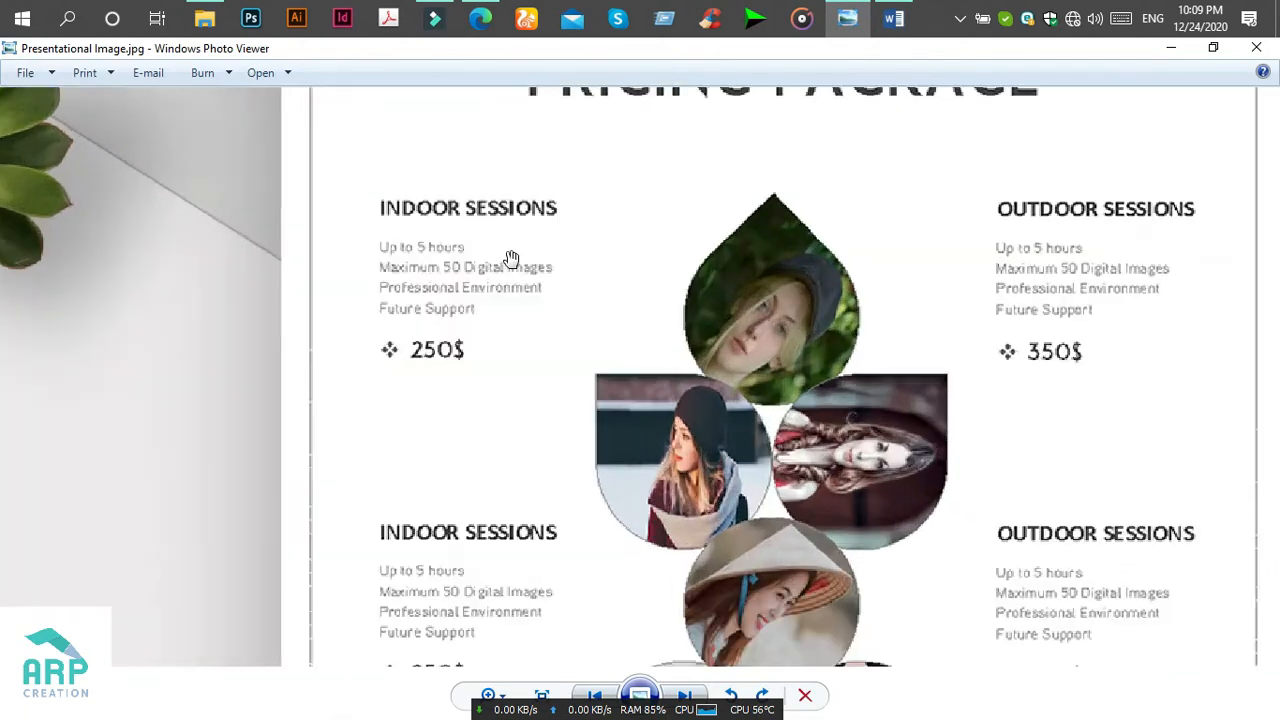
pyautogui.scroll(-5, 601, 329)
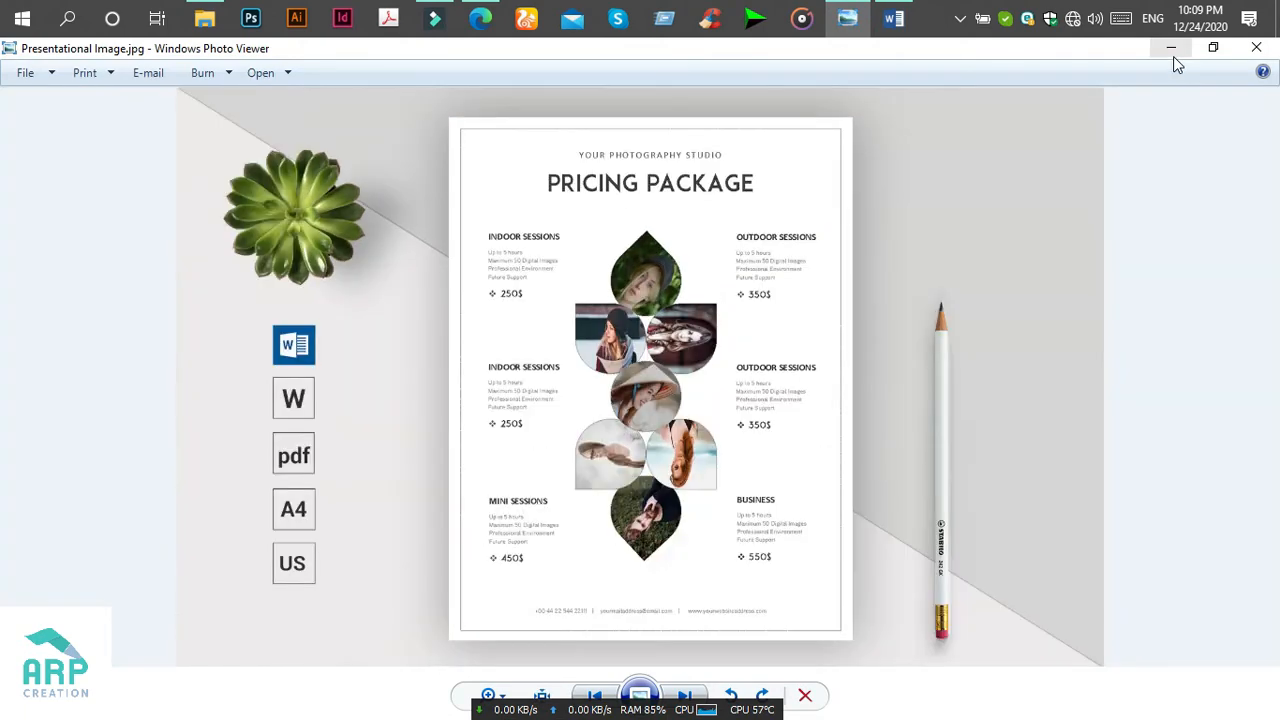
pyautogui.click(1171, 52)
pyautogui.click(447, 398)
pyautogui.moveTo(458, 398); pyautogui.dragTo(389, 405)
pyautogui.hotkey('ctrl', 'c')
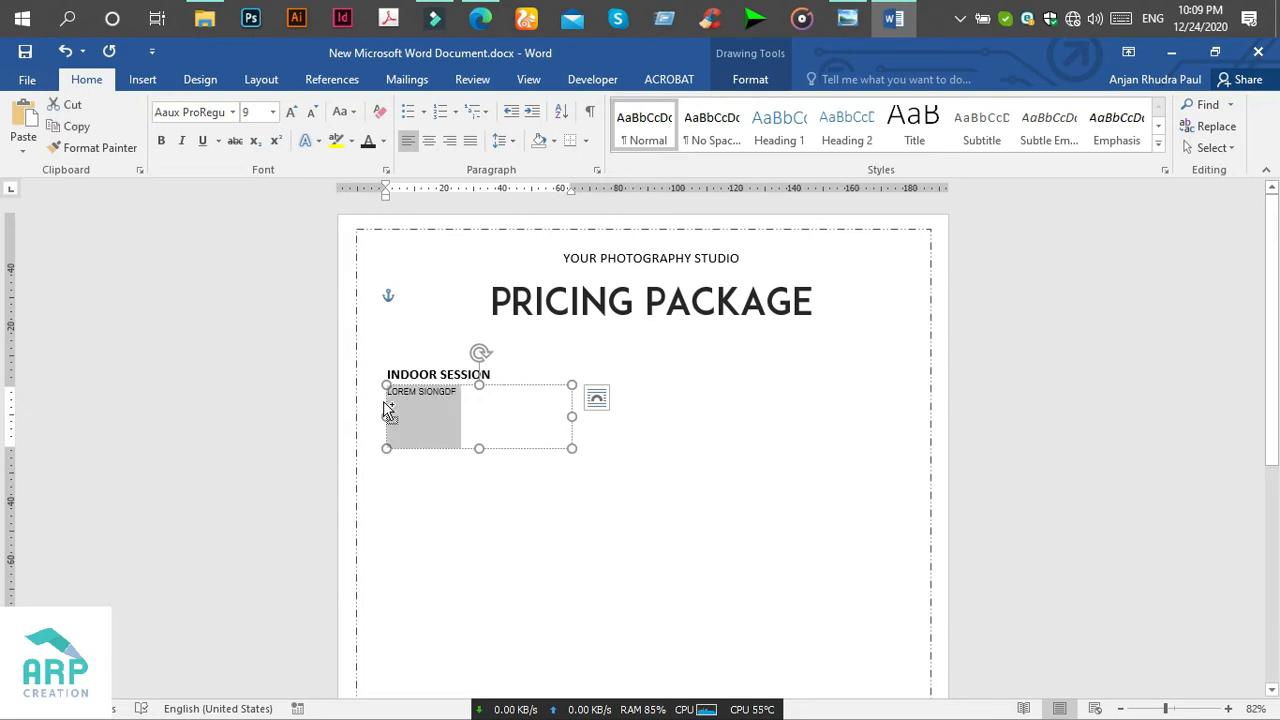
pyautogui.click(447, 398)
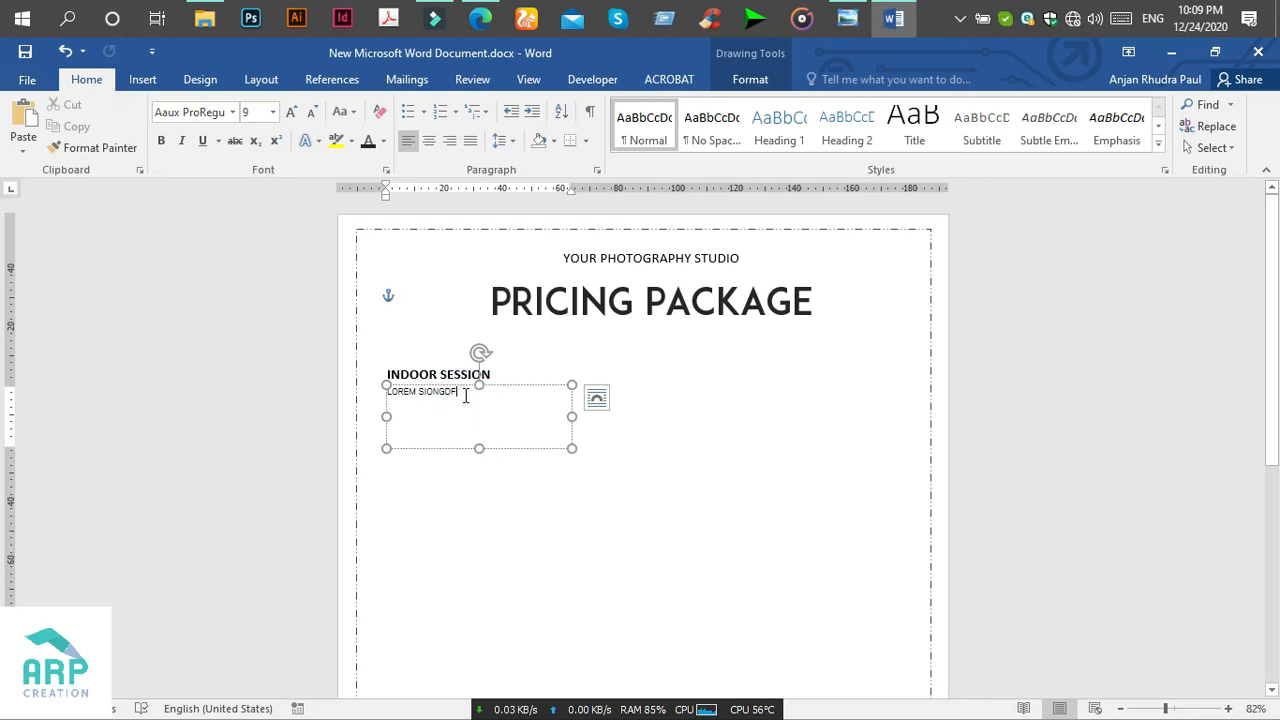
pyautogui.press('Return')
pyautogui.hotkey('ctrl', 'v')
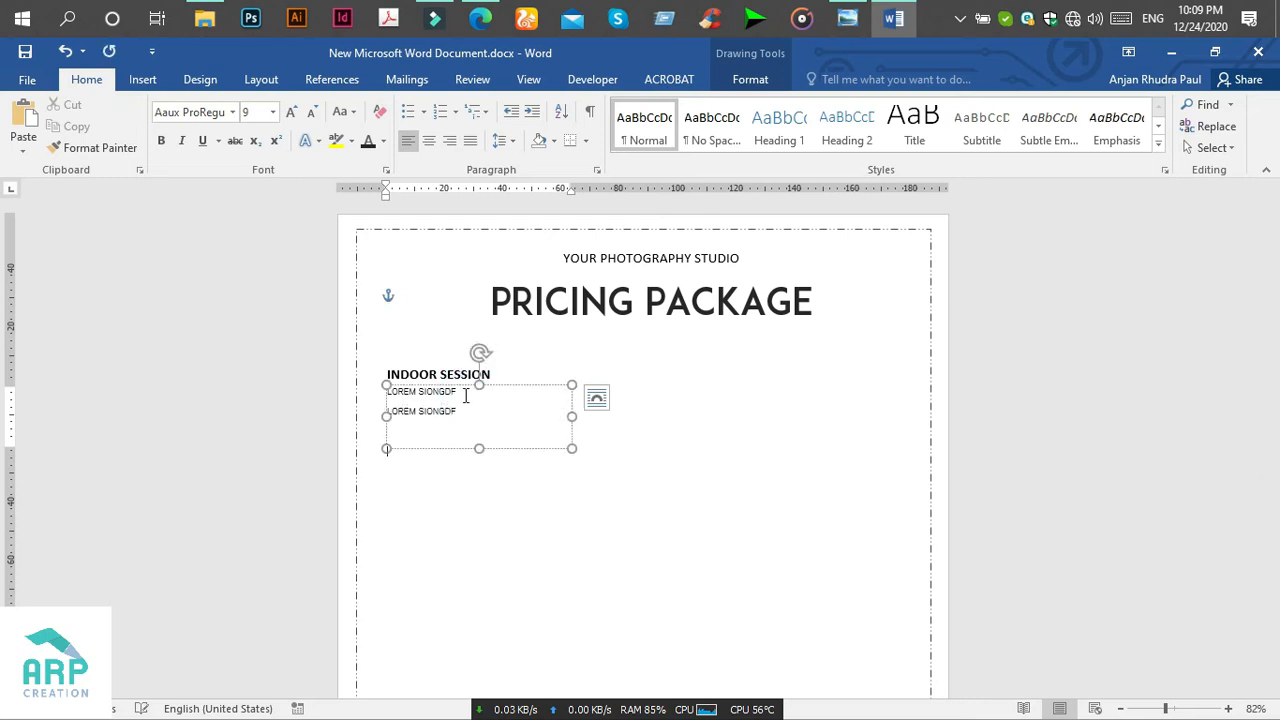
# Paste a third "LOREM SIONGDF" line directly after the second one in the description box.
pyautogui.press('ctrl')
pyautogui.press('ctrl')
pyautogui.press('ctrl')
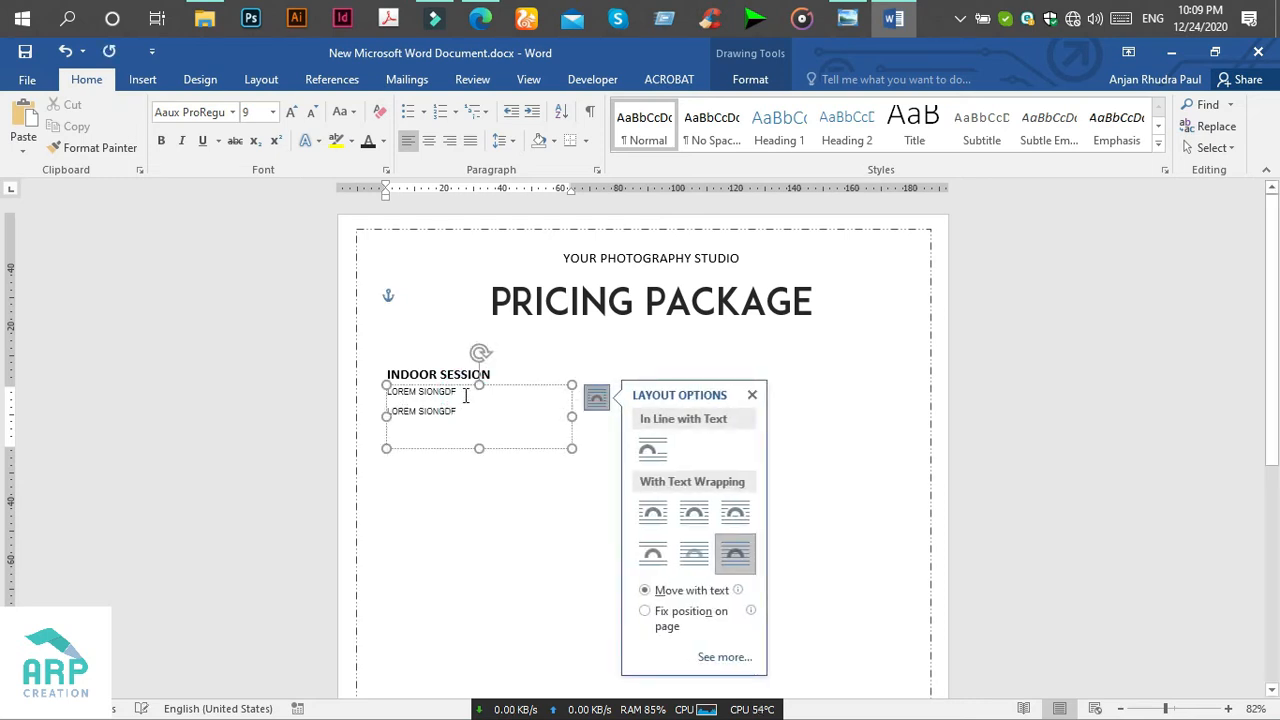
pyautogui.click(457, 414)
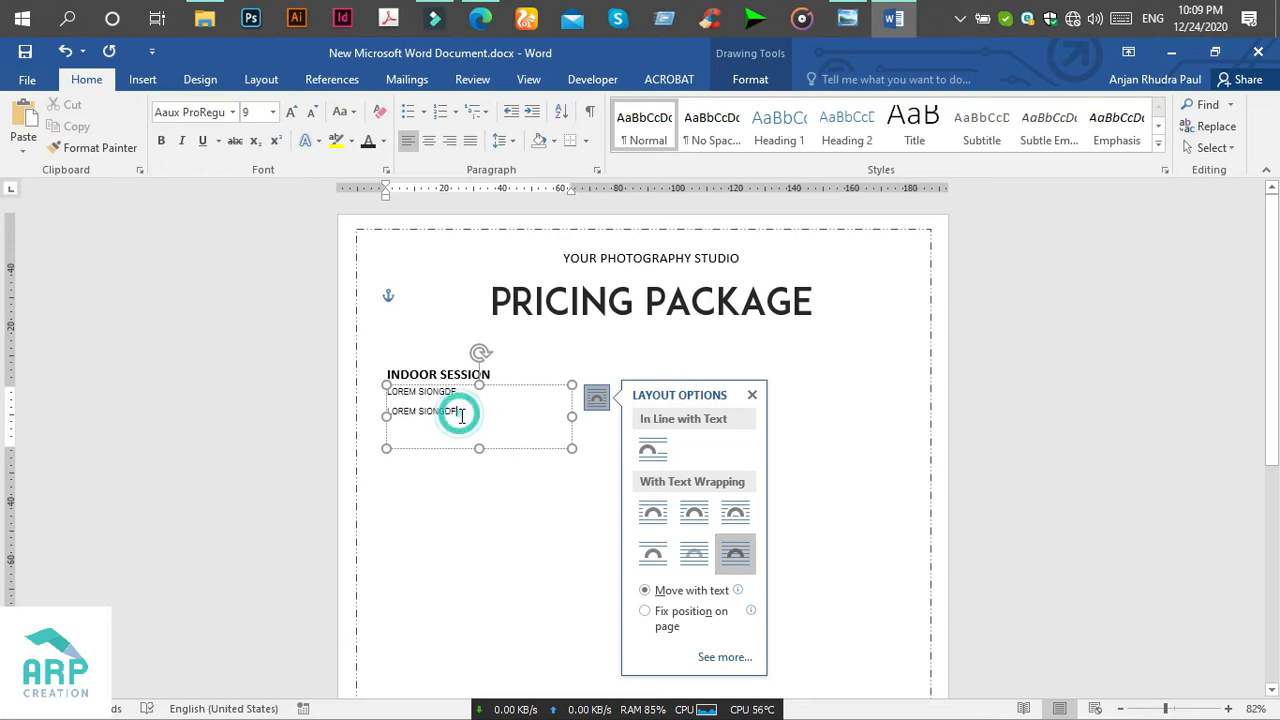
pyautogui.press('Return')
pyautogui.hotkey('ctrl', 'v')
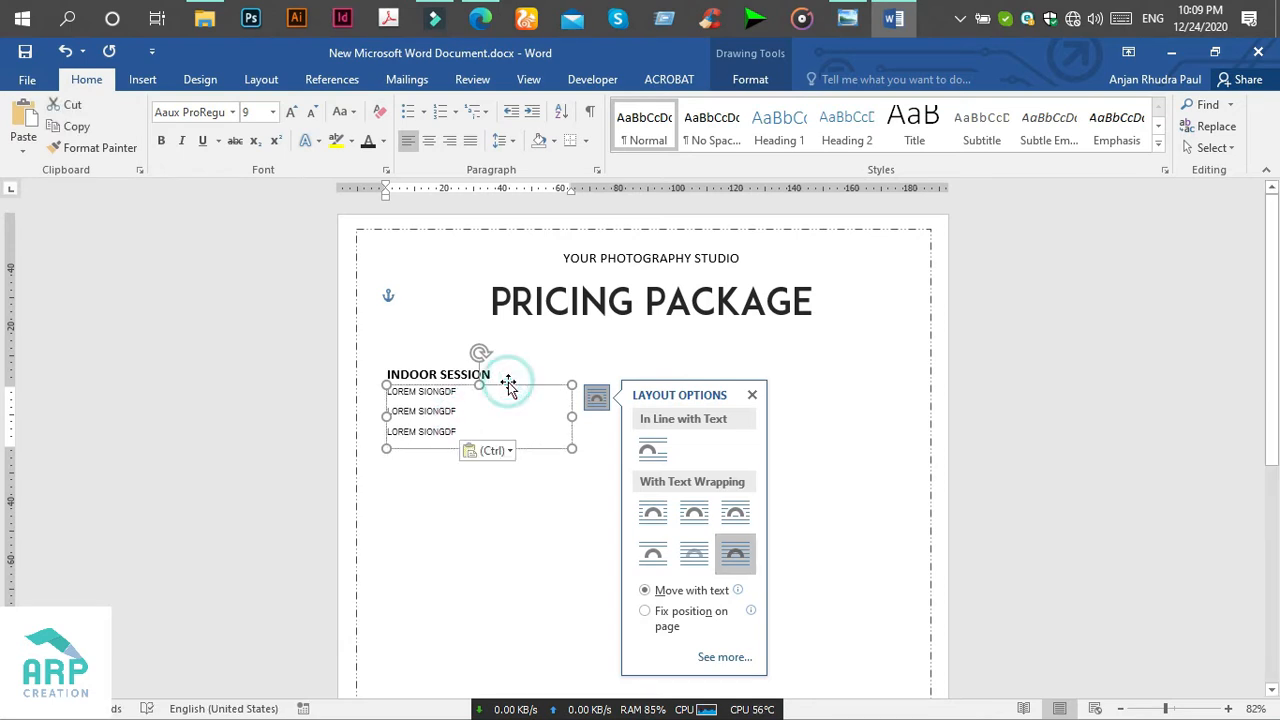
# Set the description box's line spacing to 1.0 and remove the space after its paragraphs, comparing it with the reference image.
pyautogui.click(518, 146)
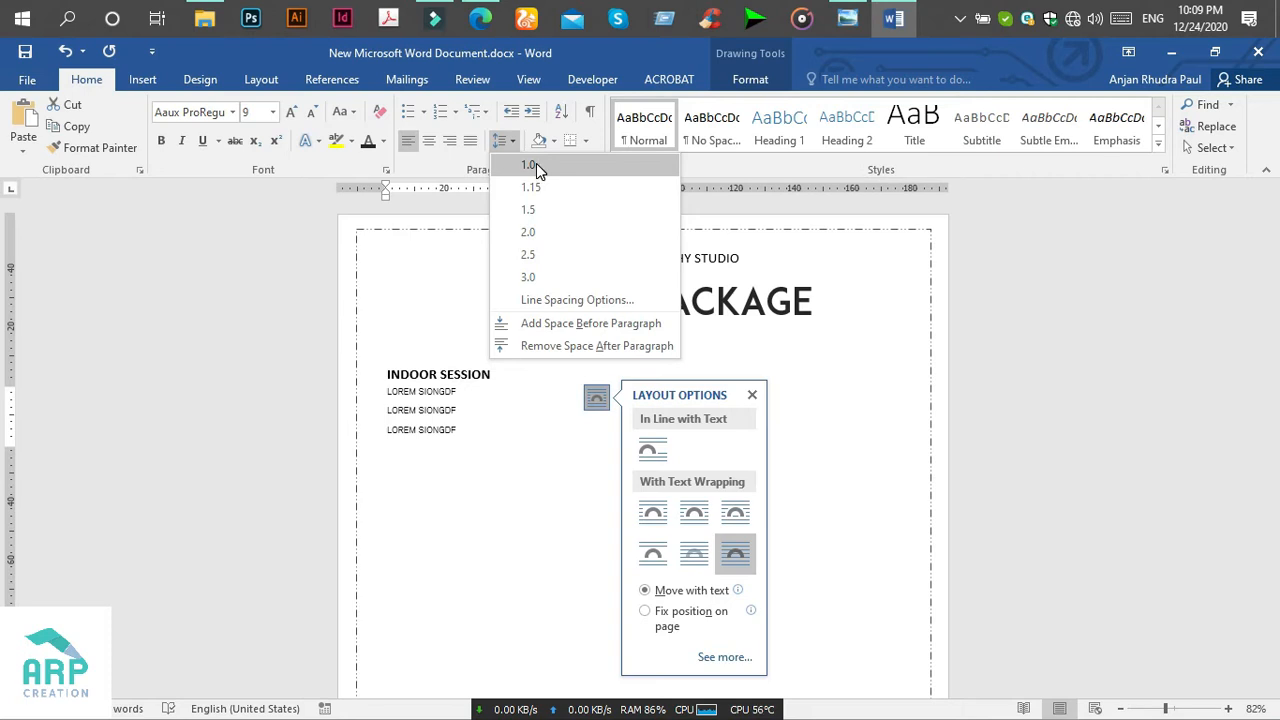
pyautogui.click(536, 164)
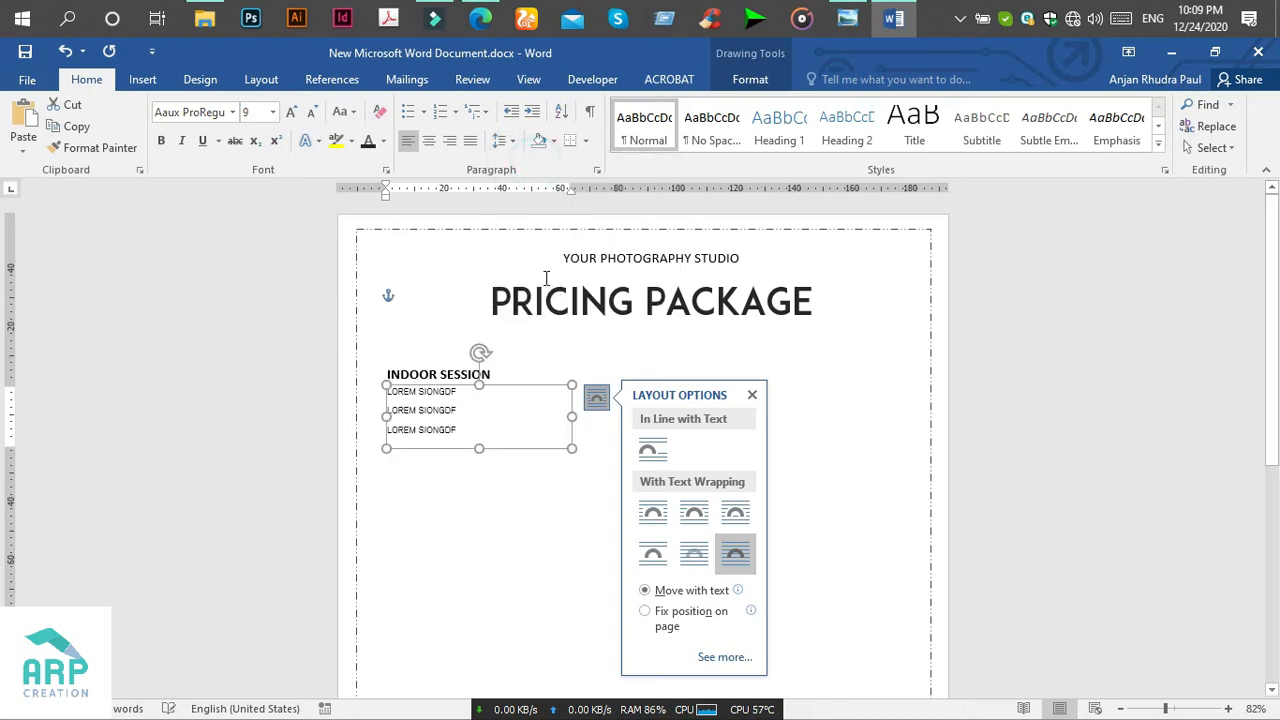
pyautogui.click(514, 146)
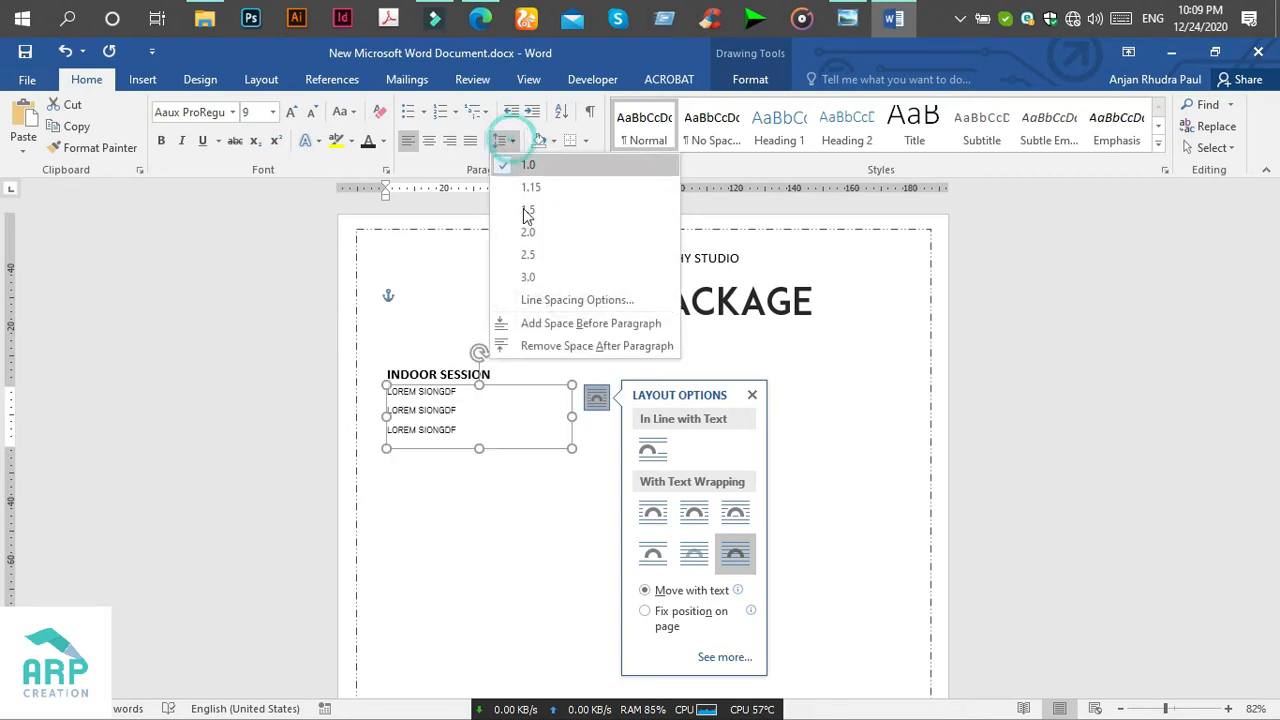
pyautogui.click(556, 345)
pyautogui.click(852, 18)
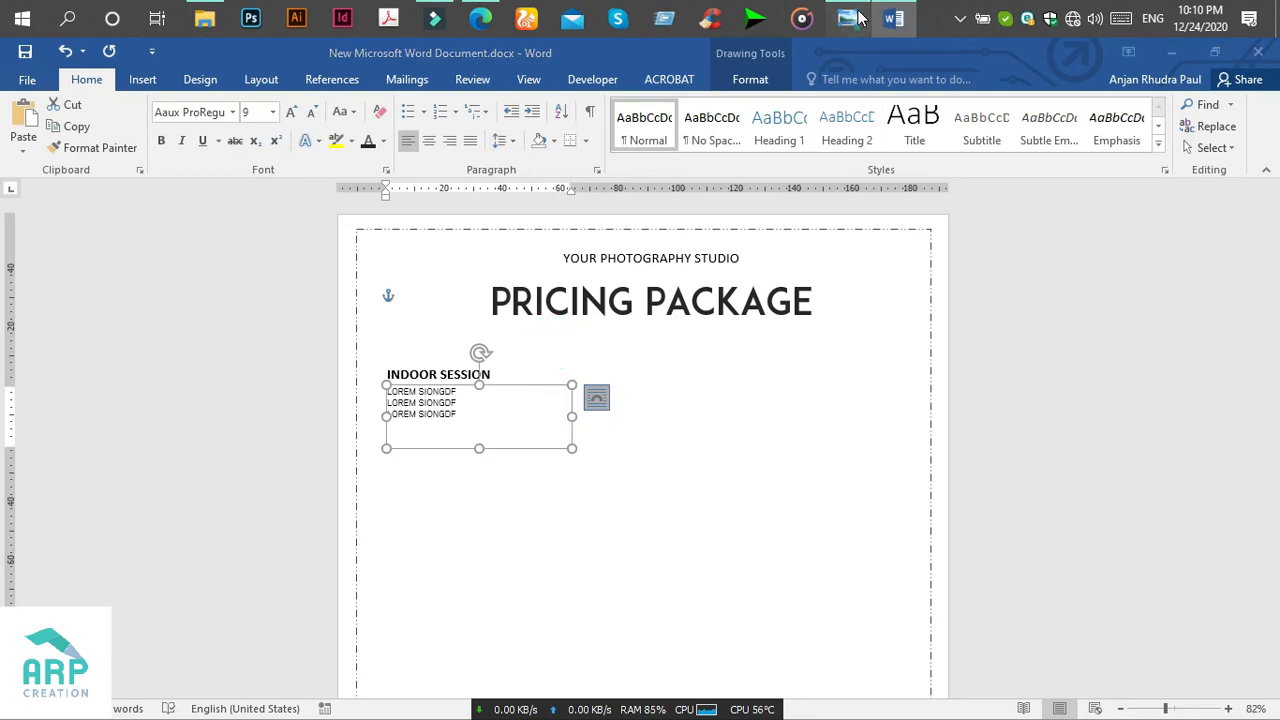
pyautogui.click(893, 18)
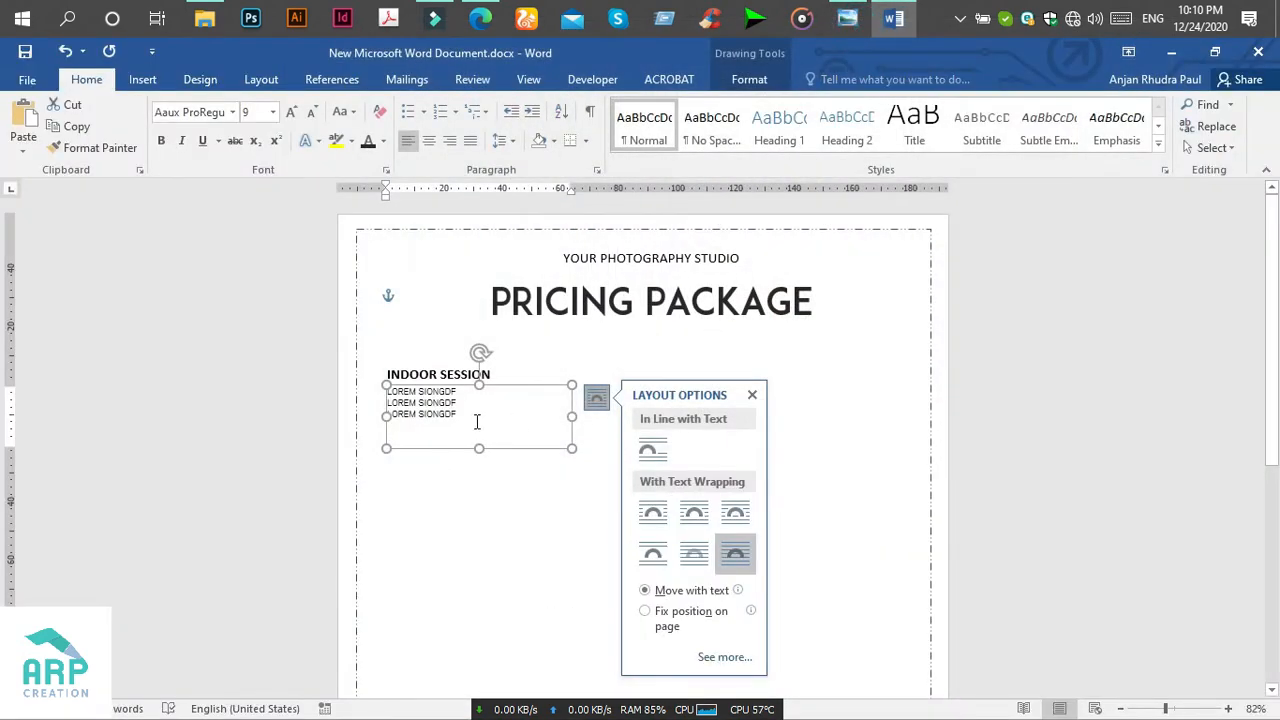
# Shorten the description box to about 17 mm high and paste a fourth "LOREM SIONGDF" line at its end.
pyautogui.moveTo(480, 448); pyautogui.dragTo(481, 435)
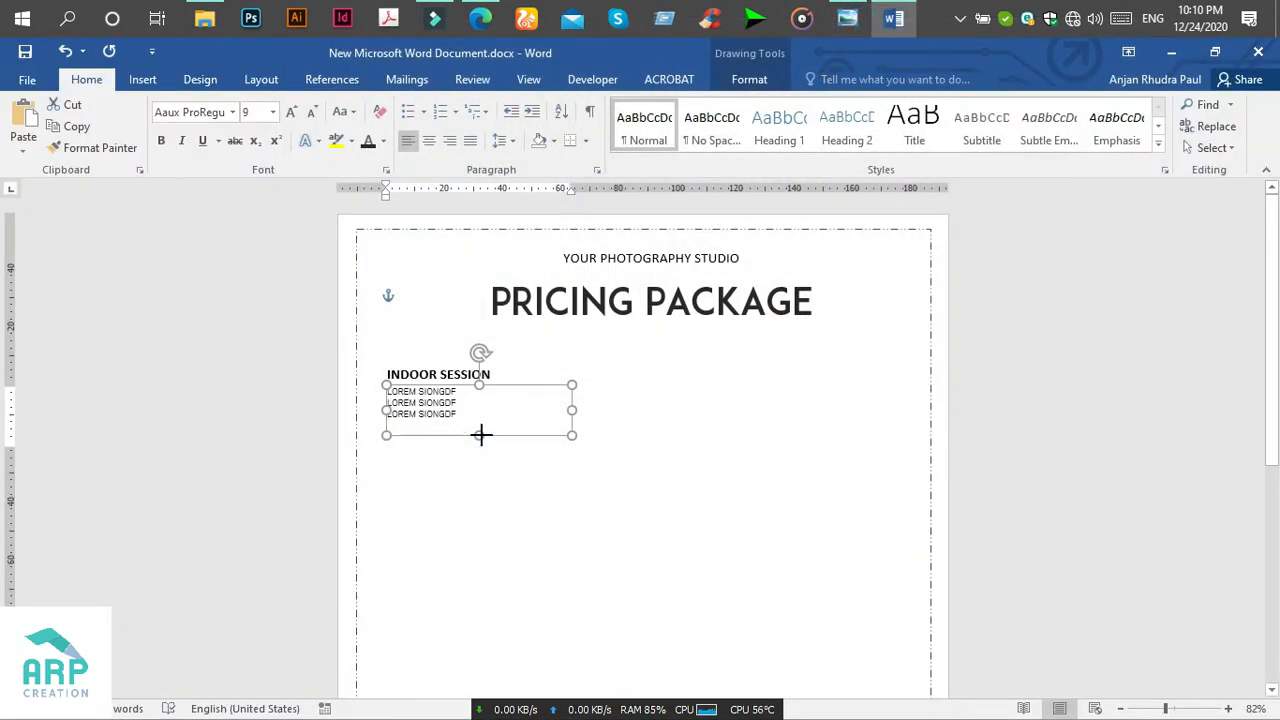
pyautogui.click(471, 417)
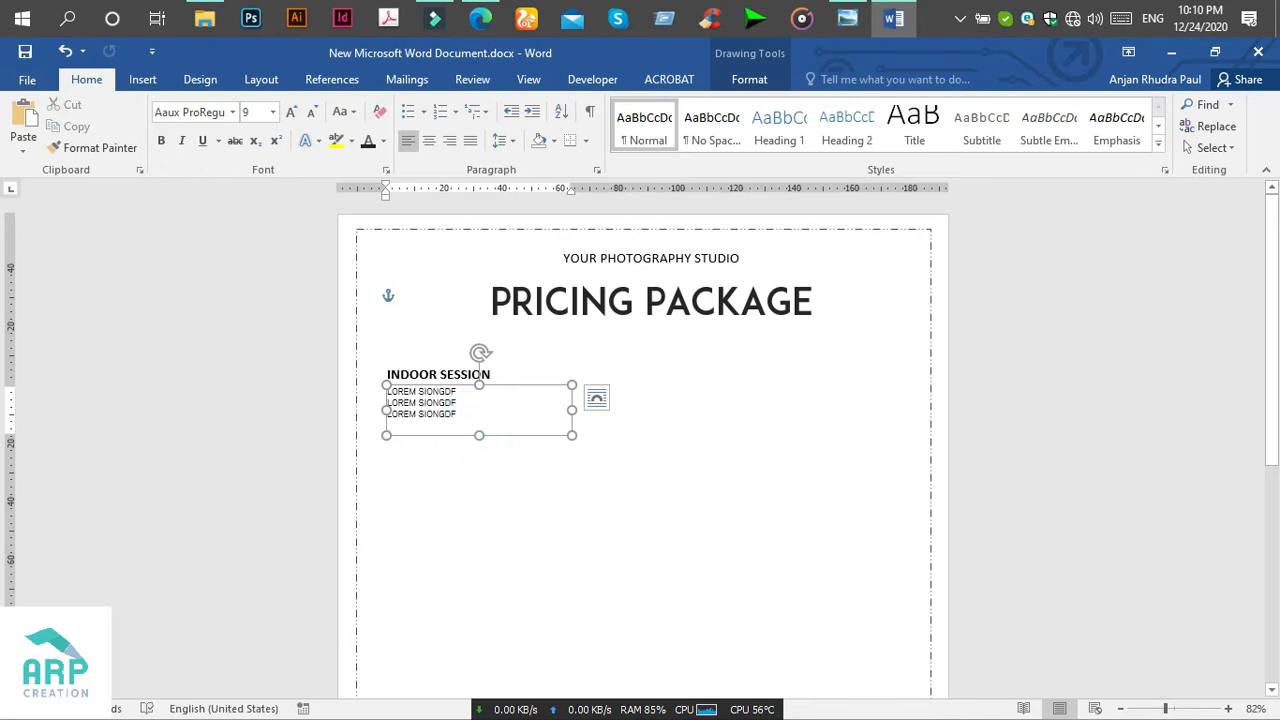
pyautogui.hotkey('ctrl', 'v')
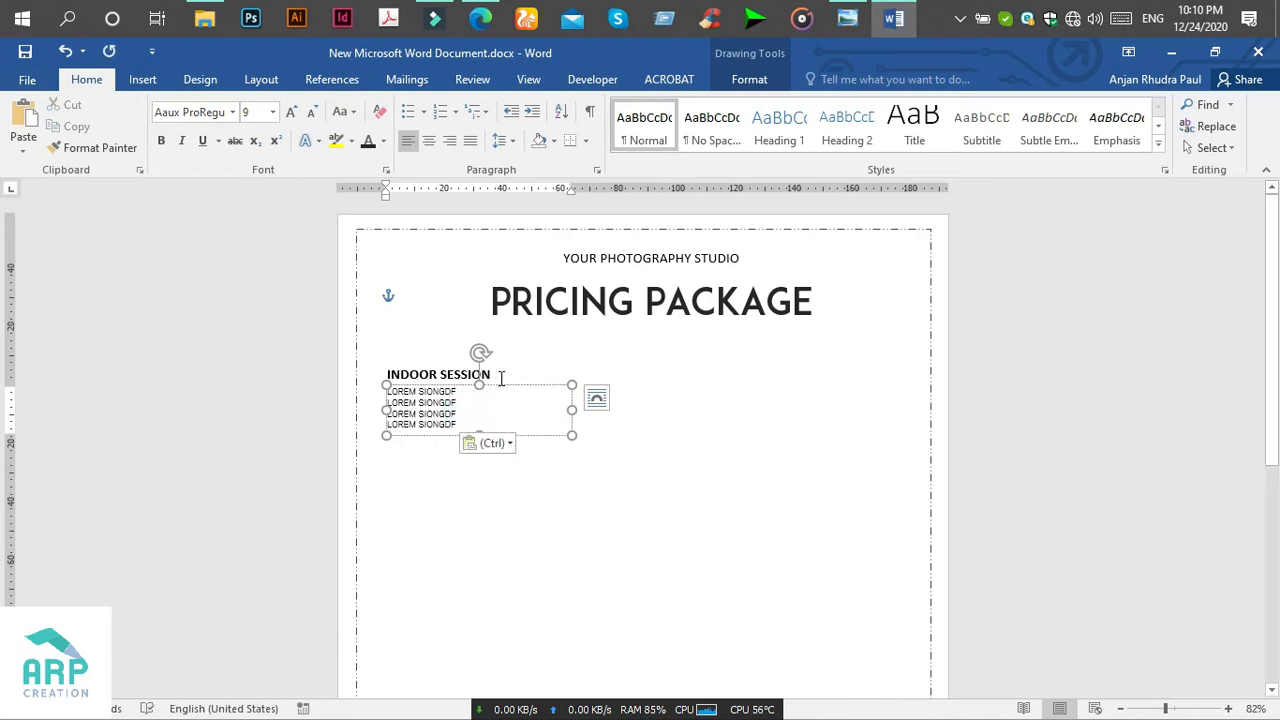
# Move the description box slightly down from the "INDOOR SESSION" heading and color its text with the lightest gray tint of black.
pyautogui.moveTo(499, 384); pyautogui.dragTo(500, 390)
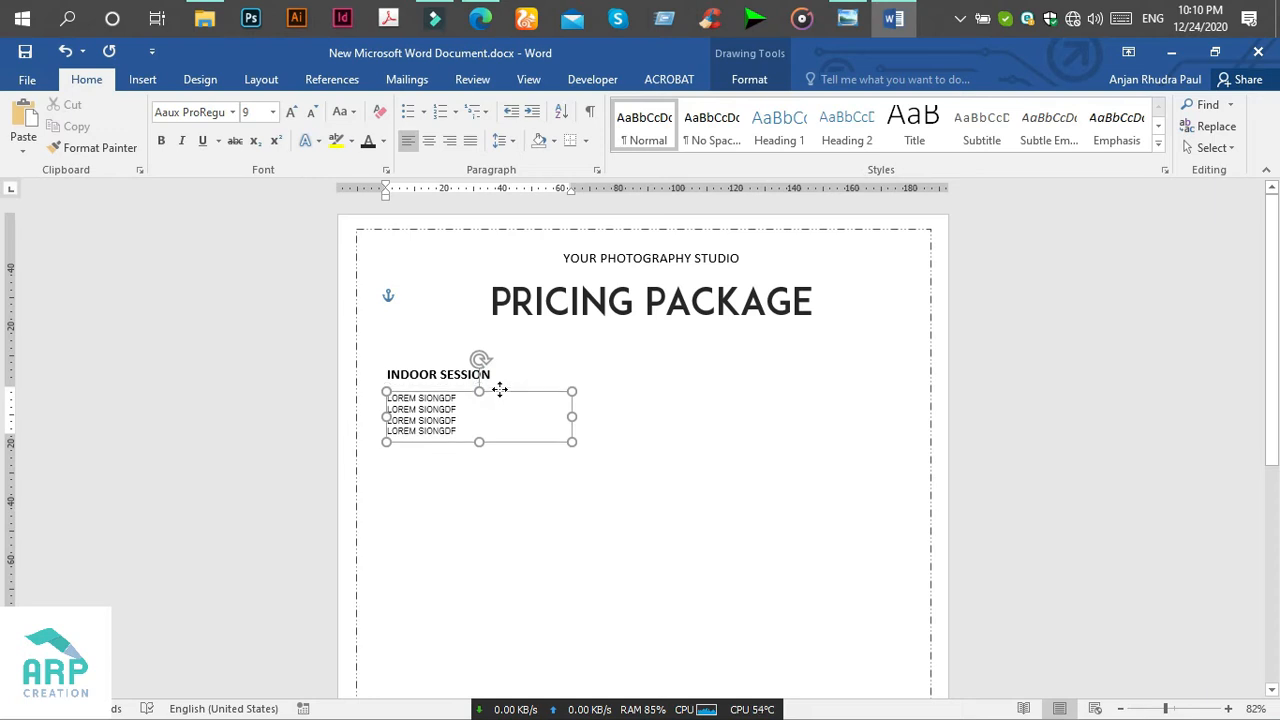
pyautogui.click(383, 141)
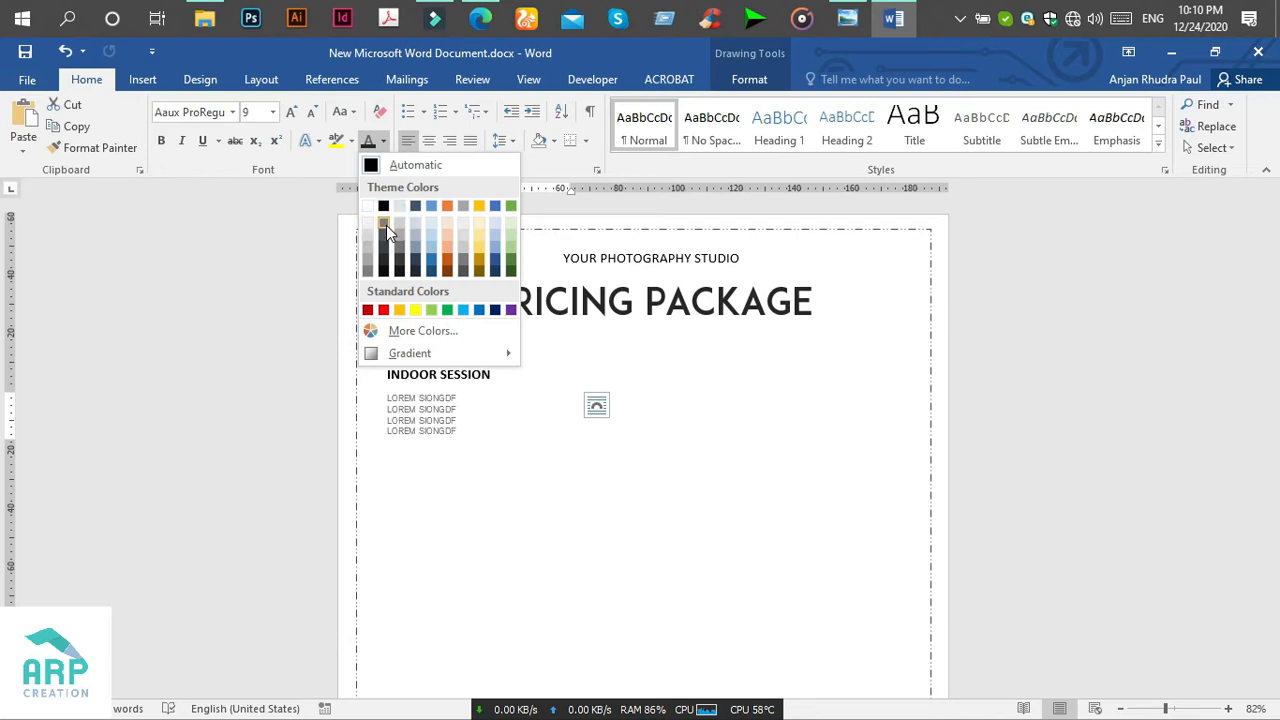
pyautogui.click(387, 231)
pyautogui.click(443, 397)
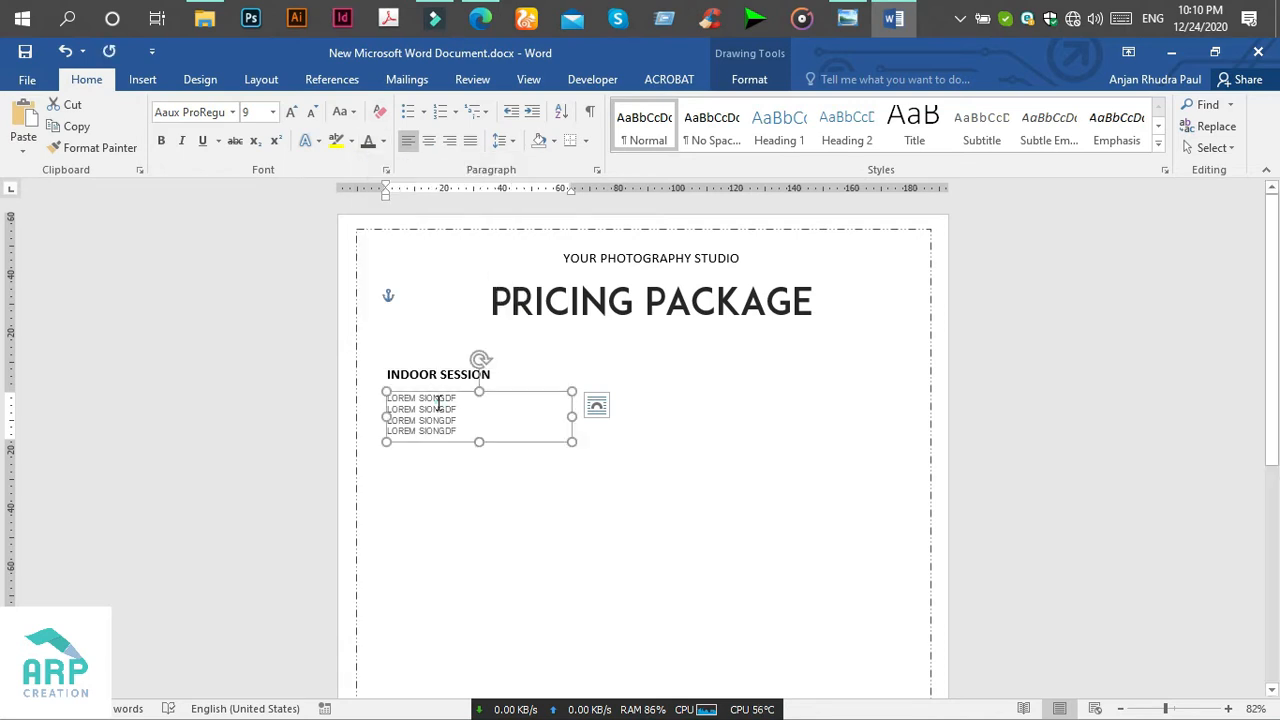
pyautogui.moveTo(443, 397); pyautogui.dragTo(443, 397)
# Duplicate the bold "INDOOR SESSION" heading box and place the copy directly below the description lines.
pyautogui.click(440, 372)
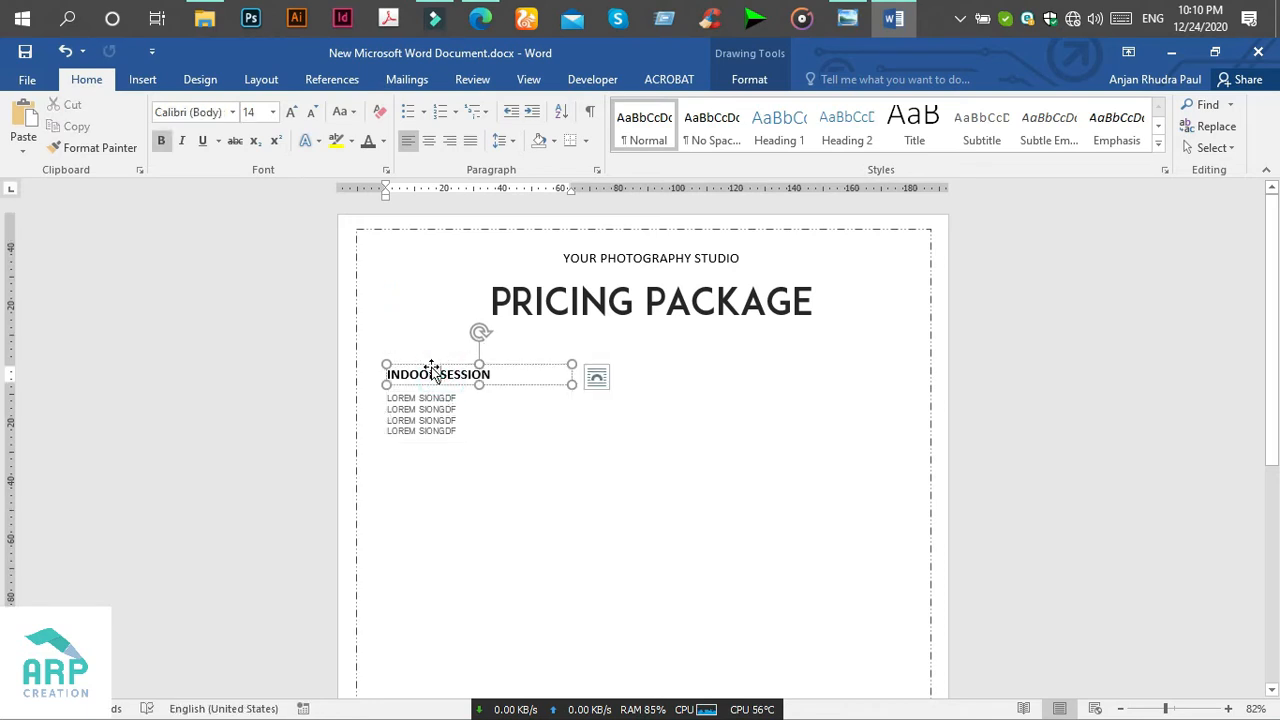
pyautogui.click(432, 370)
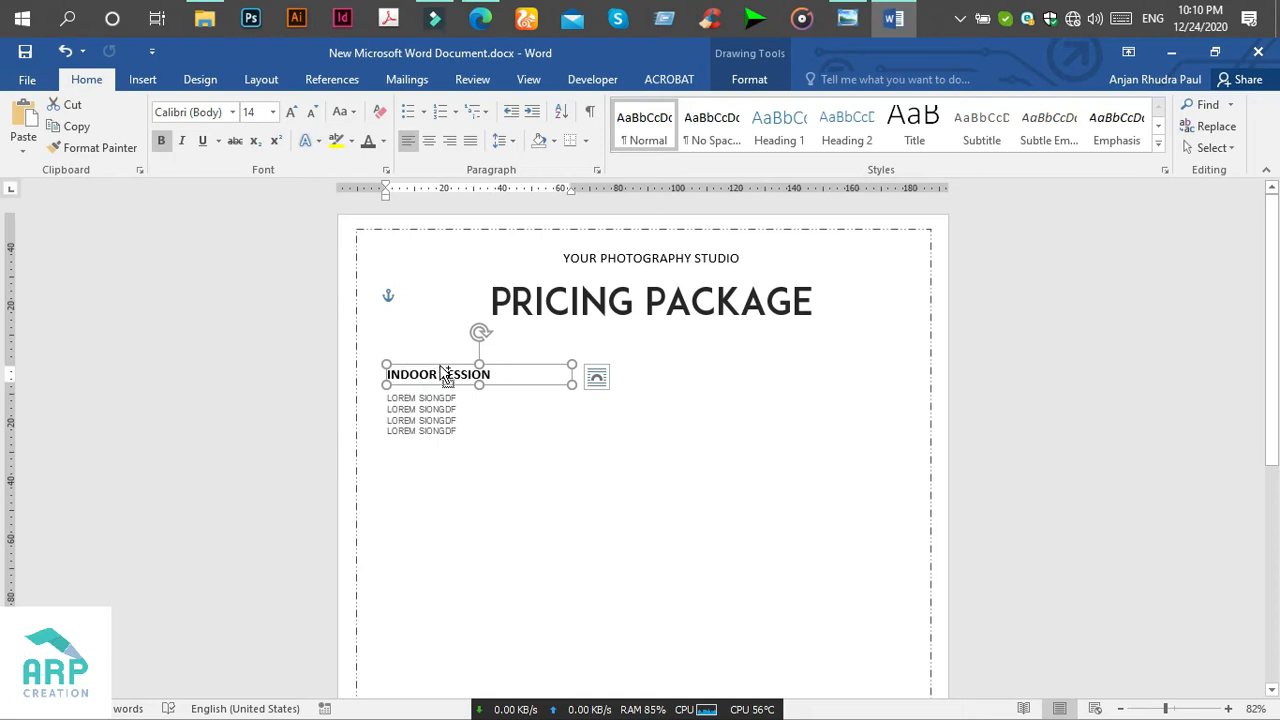
pyautogui.click(440, 375)
pyautogui.moveTo(440, 375); pyautogui.dragTo(440, 434)
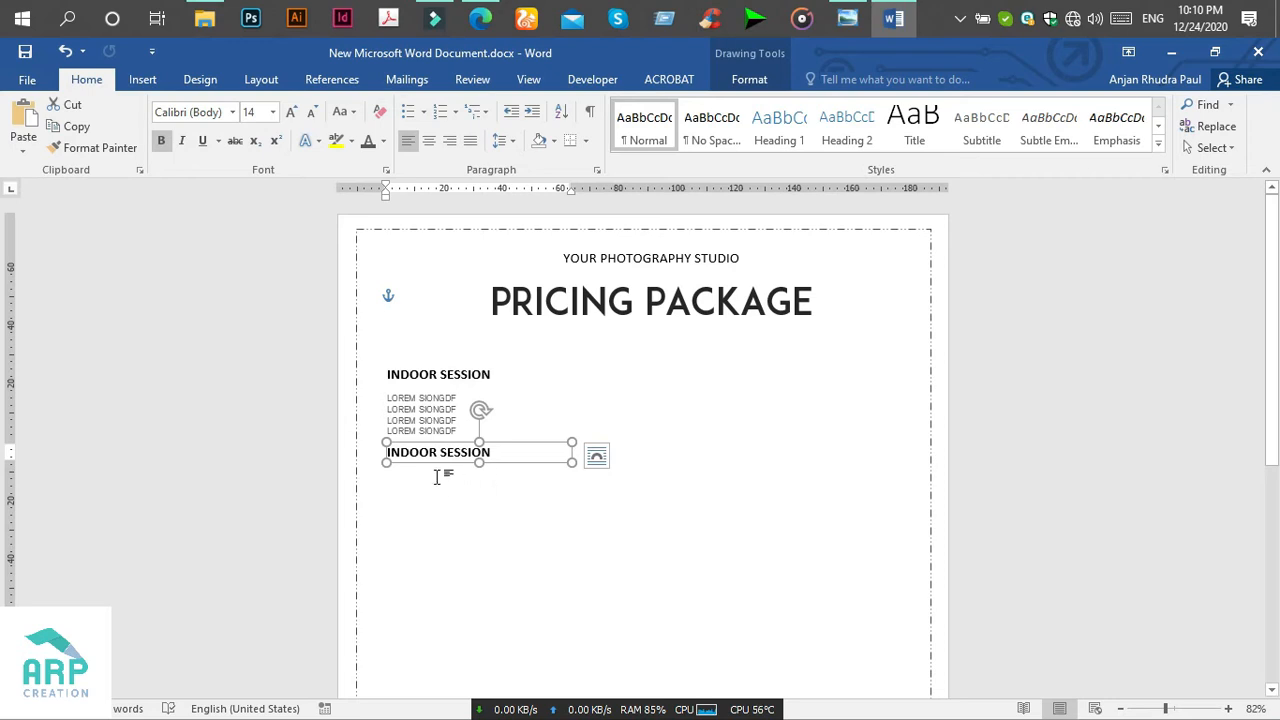
# Stretch the copied heading box to about 15 mm high and replace its text with "$450".
pyautogui.click(450, 453)
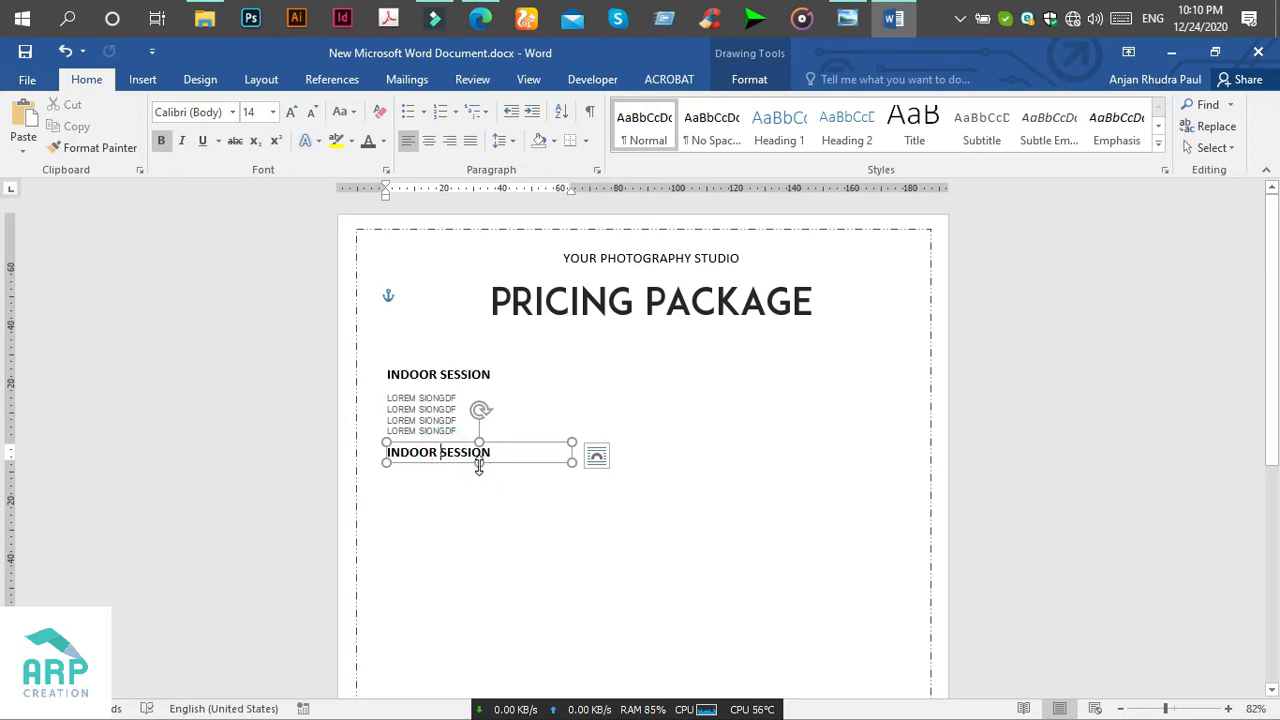
pyautogui.moveTo(479, 463); pyautogui.dragTo(479, 486)
pyautogui.click(463, 458)
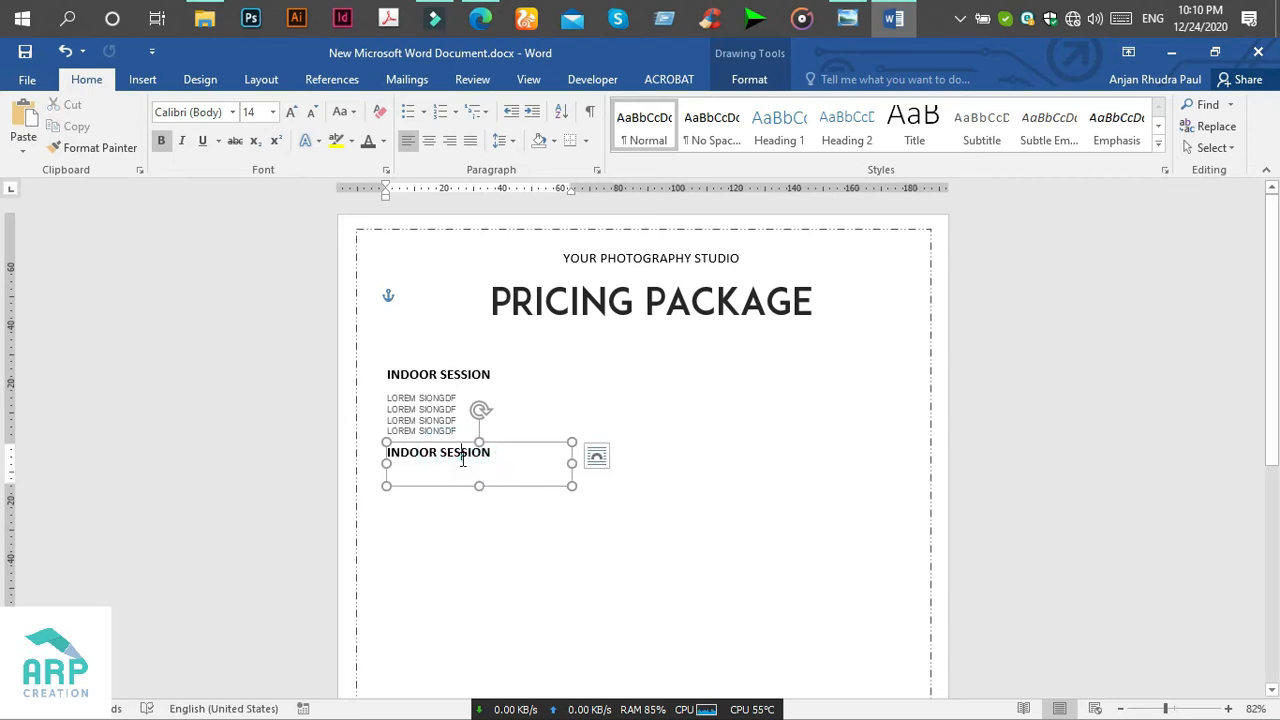
pyautogui.tripleClick(463, 458)
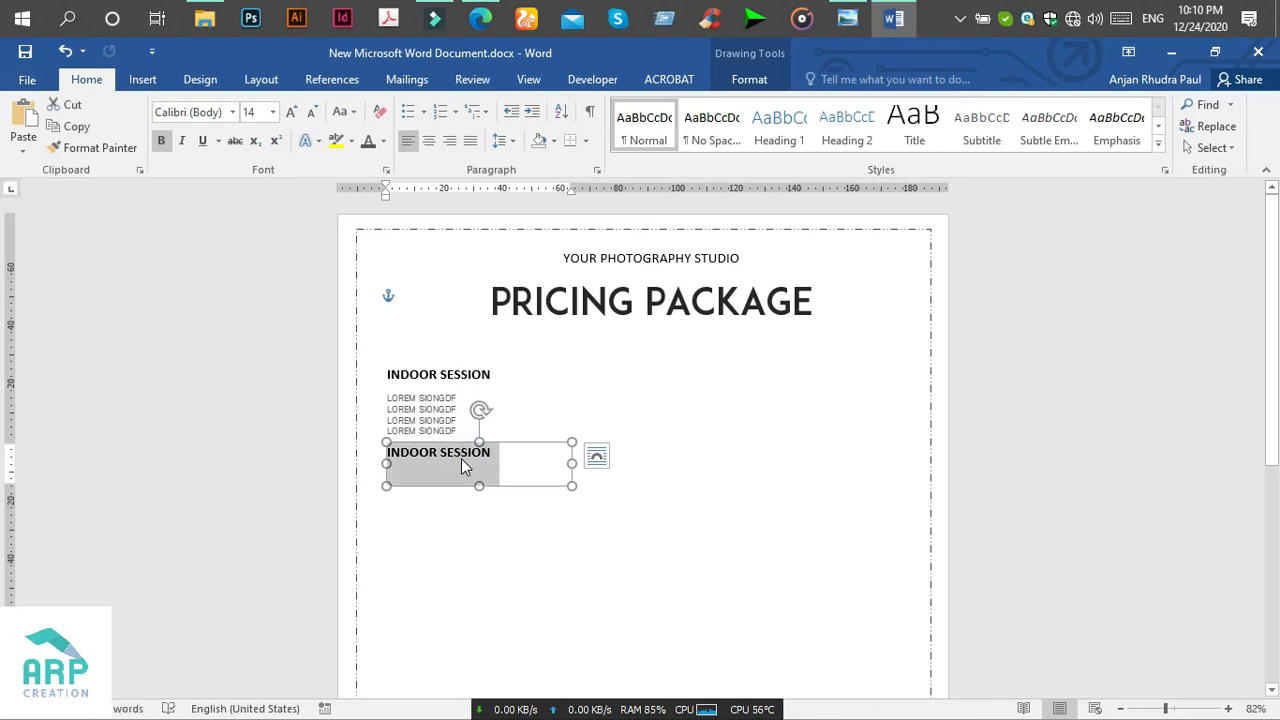
pyautogui.write('$450')
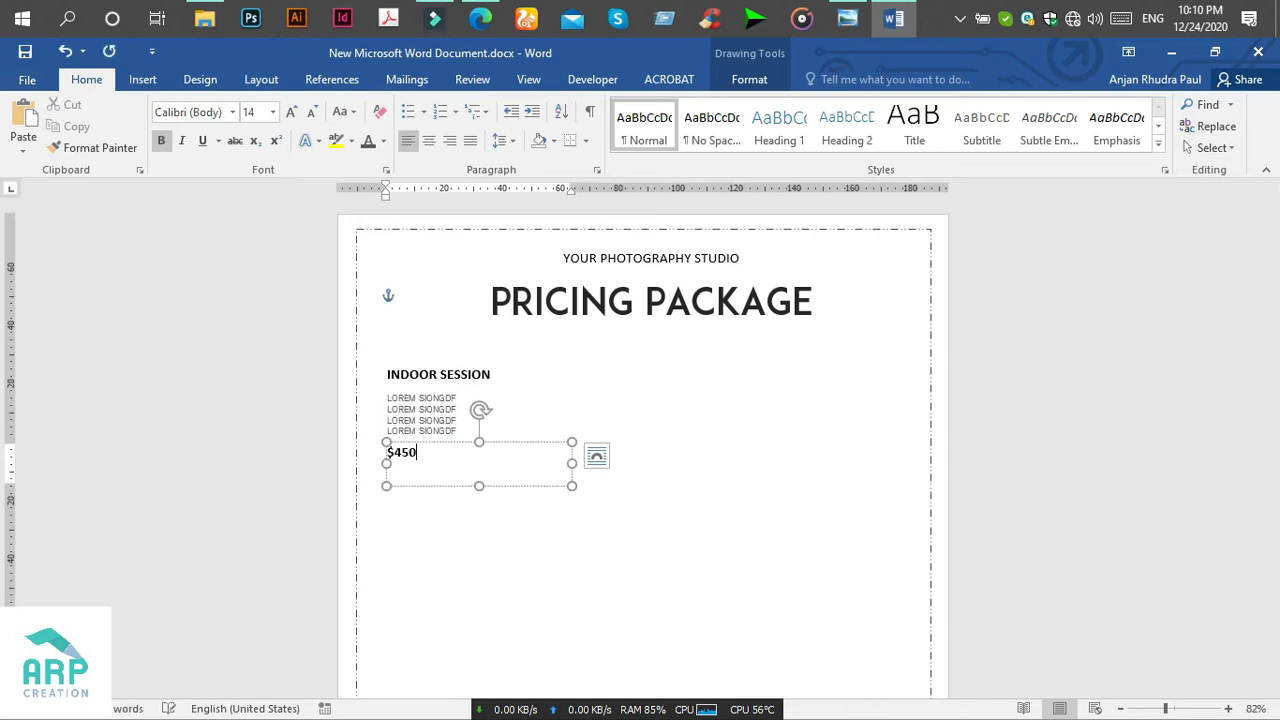
# Set the "$450" price text to the ADAM.CG PRO font and remove its bold formatting.
pyautogui.click(523, 441)
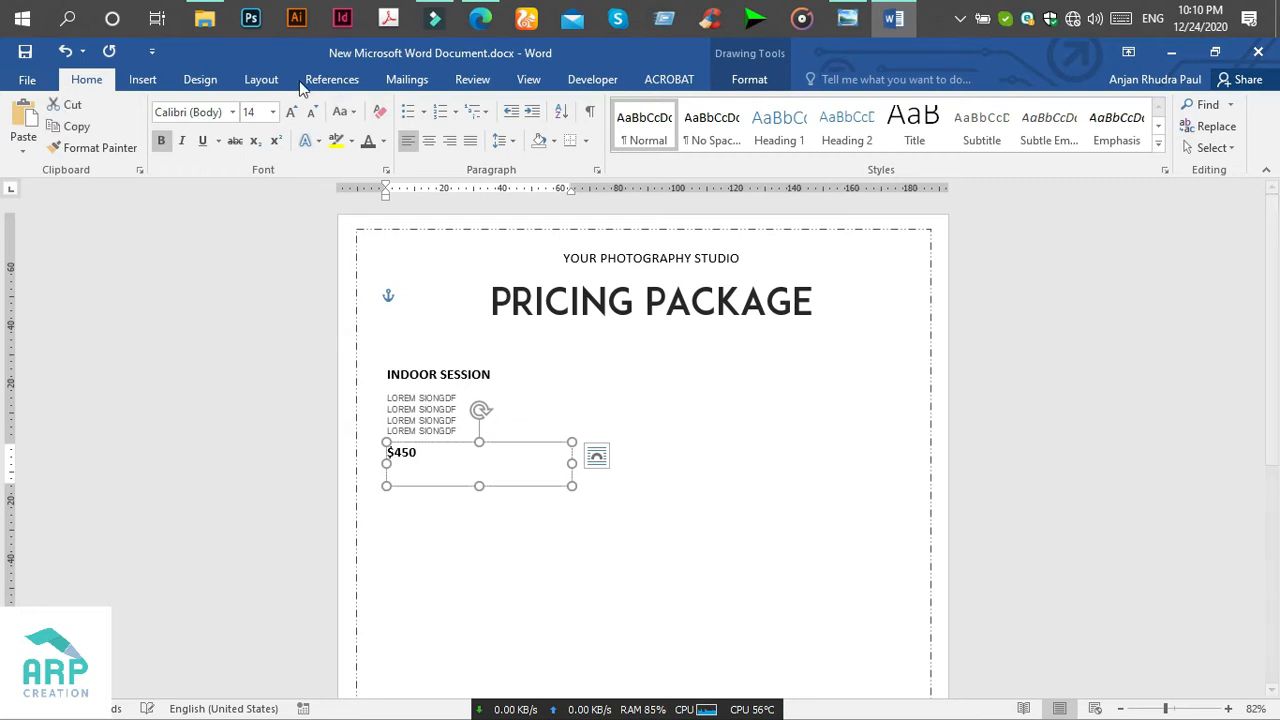
pyautogui.click(233, 112)
pyautogui.click(240, 294)
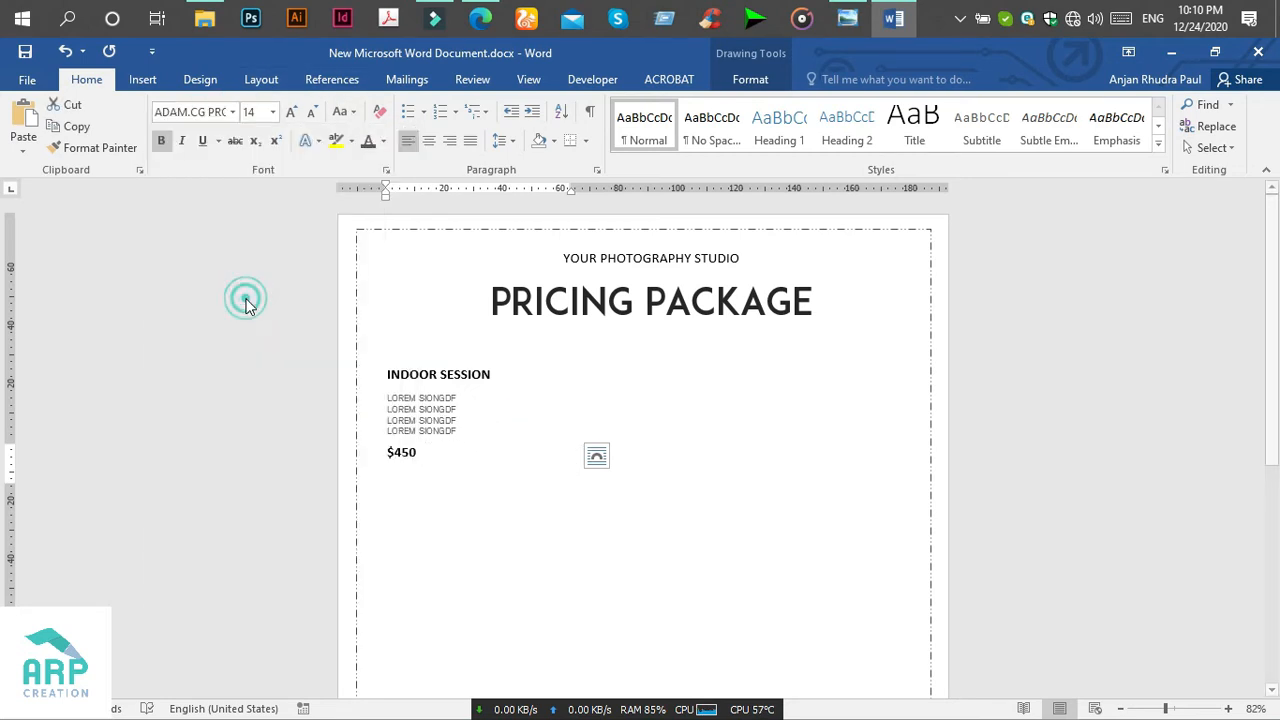
pyautogui.click(161, 140)
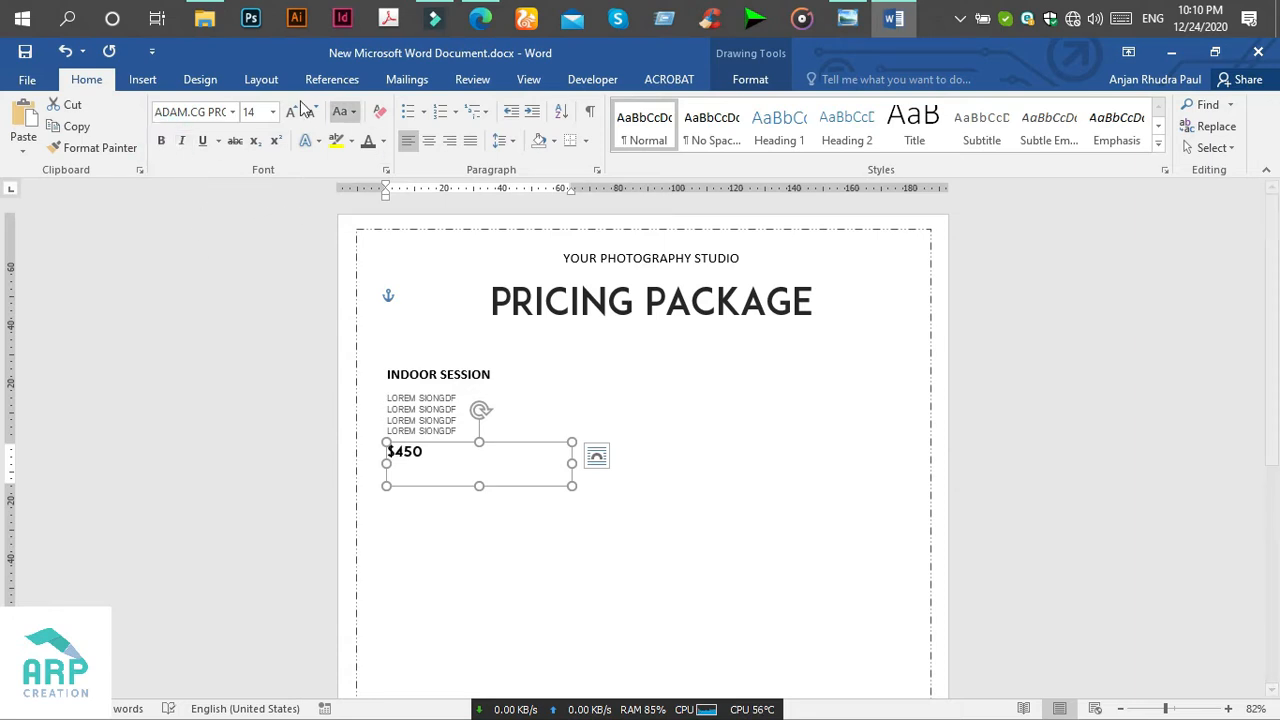
# Check the price layout in the reference design image, then narrow the "$450" box to about 21 mm wide.
pyautogui.click(848, 20)
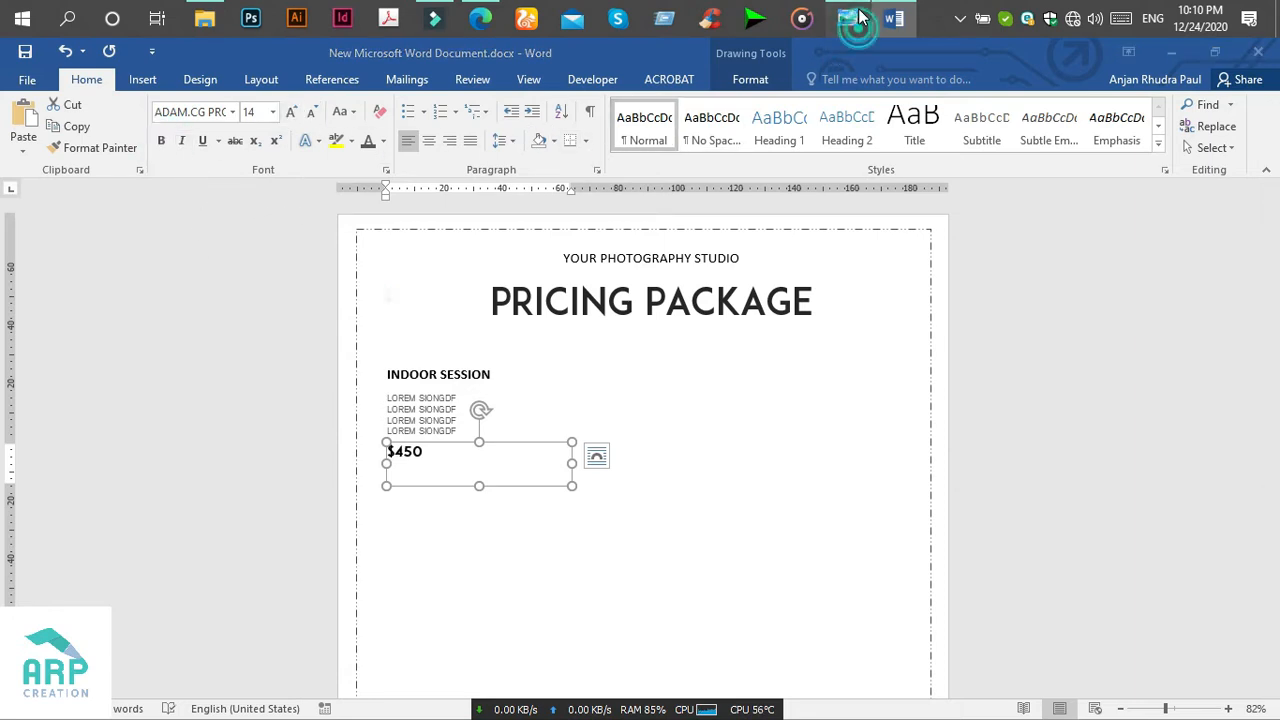
pyautogui.click(850, 18)
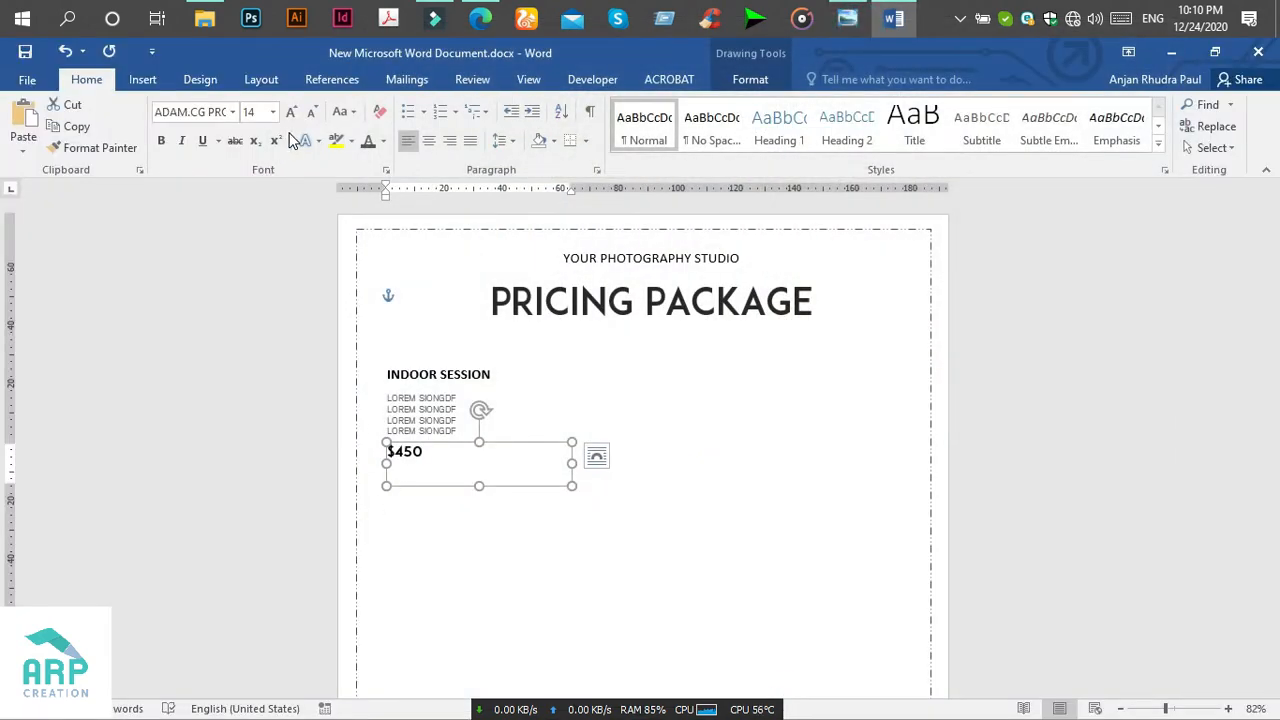
pyautogui.moveTo(572, 463); pyautogui.dragTo(447, 460)
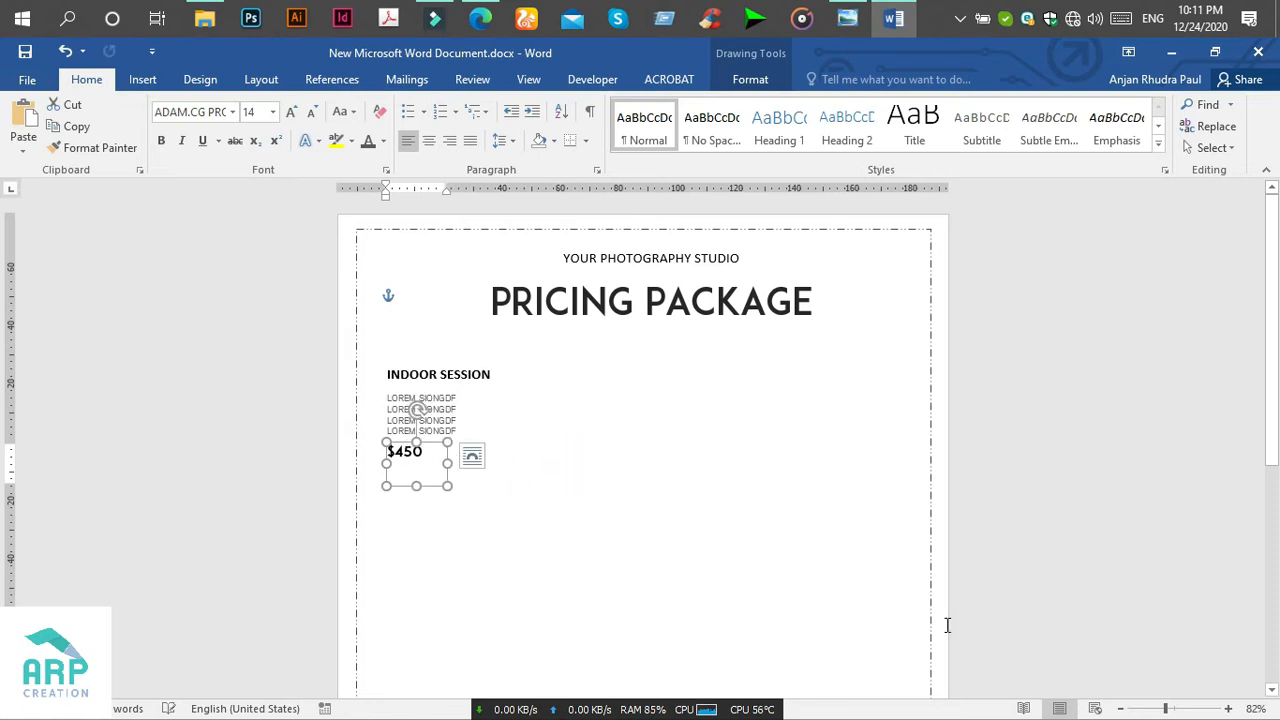
# Add a four-diamond bullet with reduced indent to the "$450" price and shorten its box to fit the single line.
pyautogui.click(1181, 710)
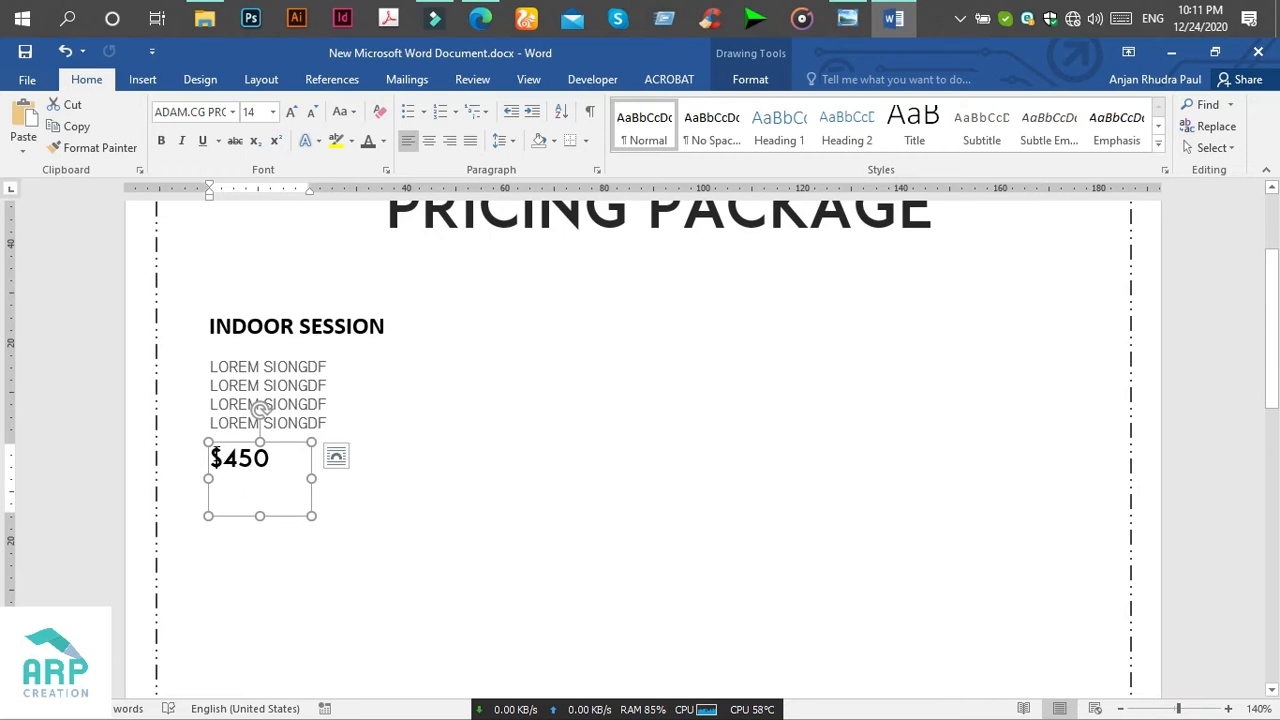
pyautogui.click(210, 457)
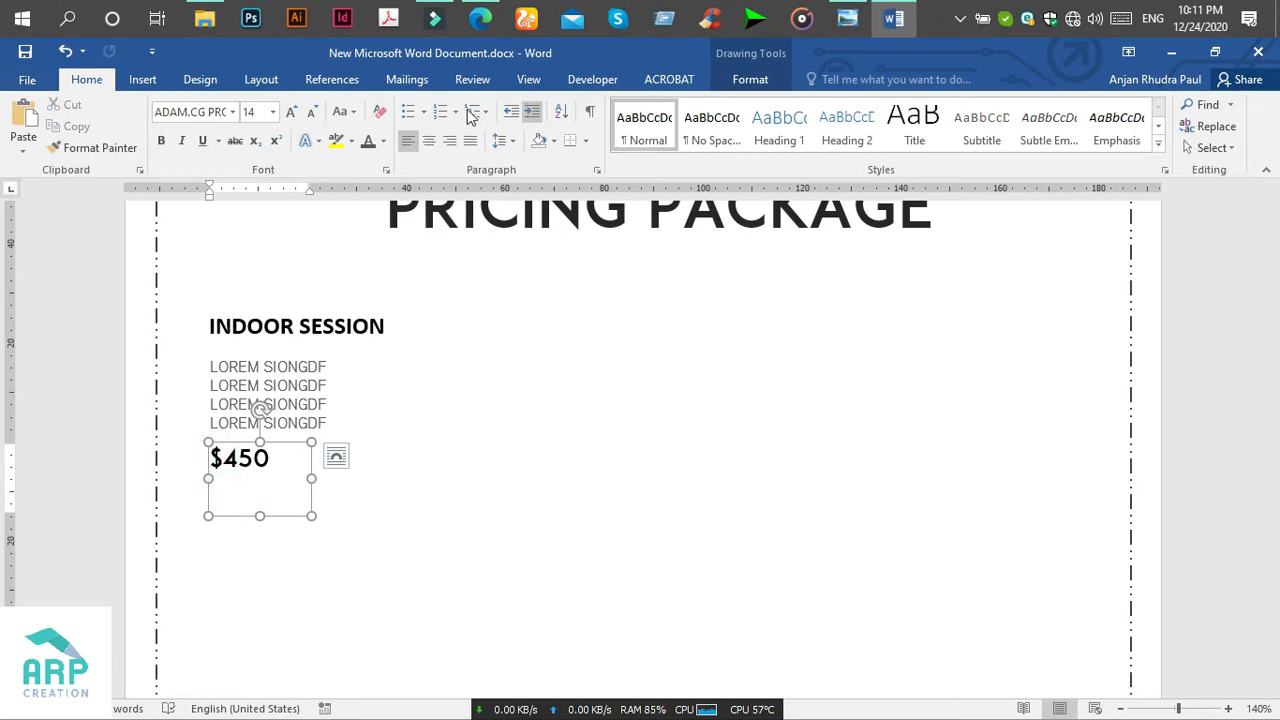
pyautogui.click(422, 112)
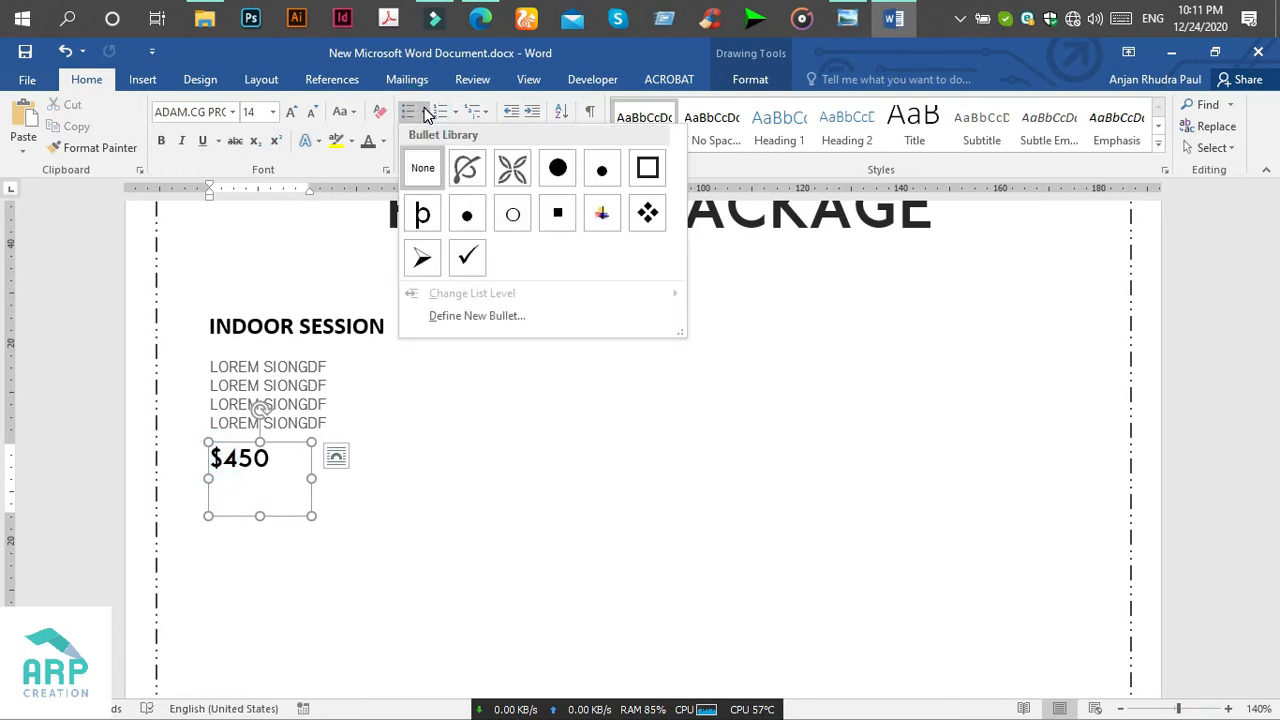
pyautogui.click(641, 221)
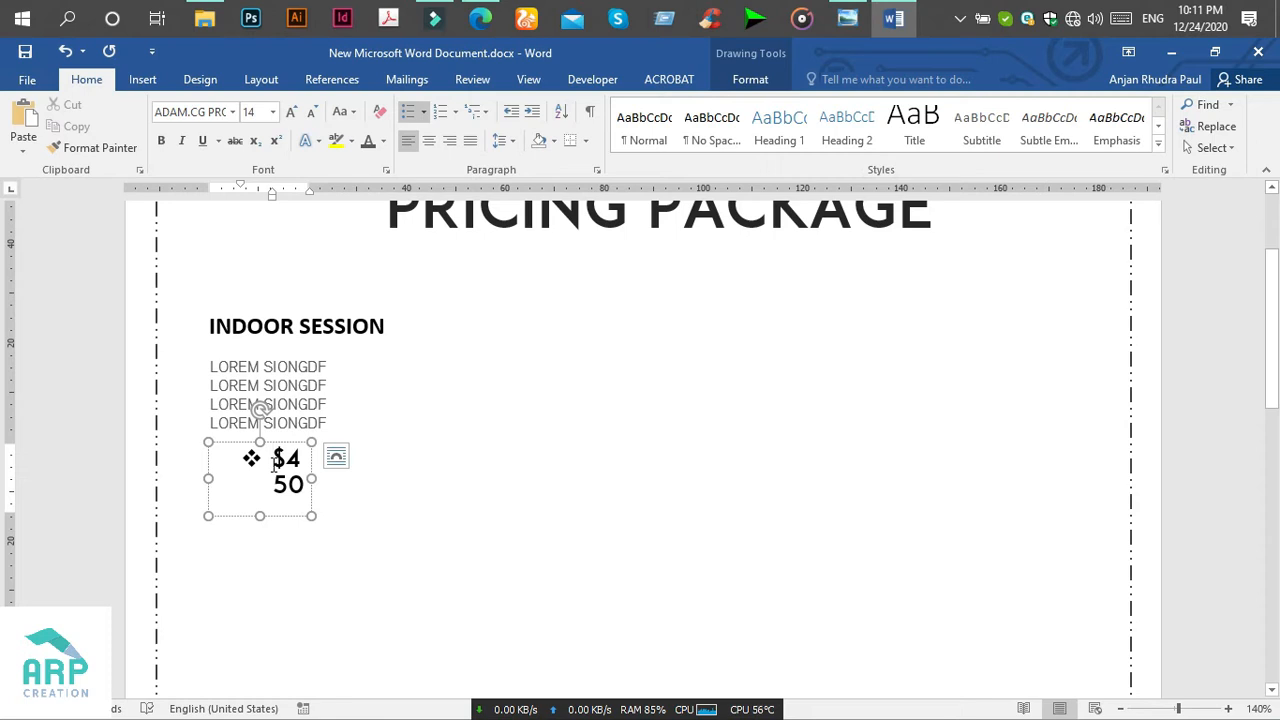
pyautogui.hotkey('shift', 'Tab')
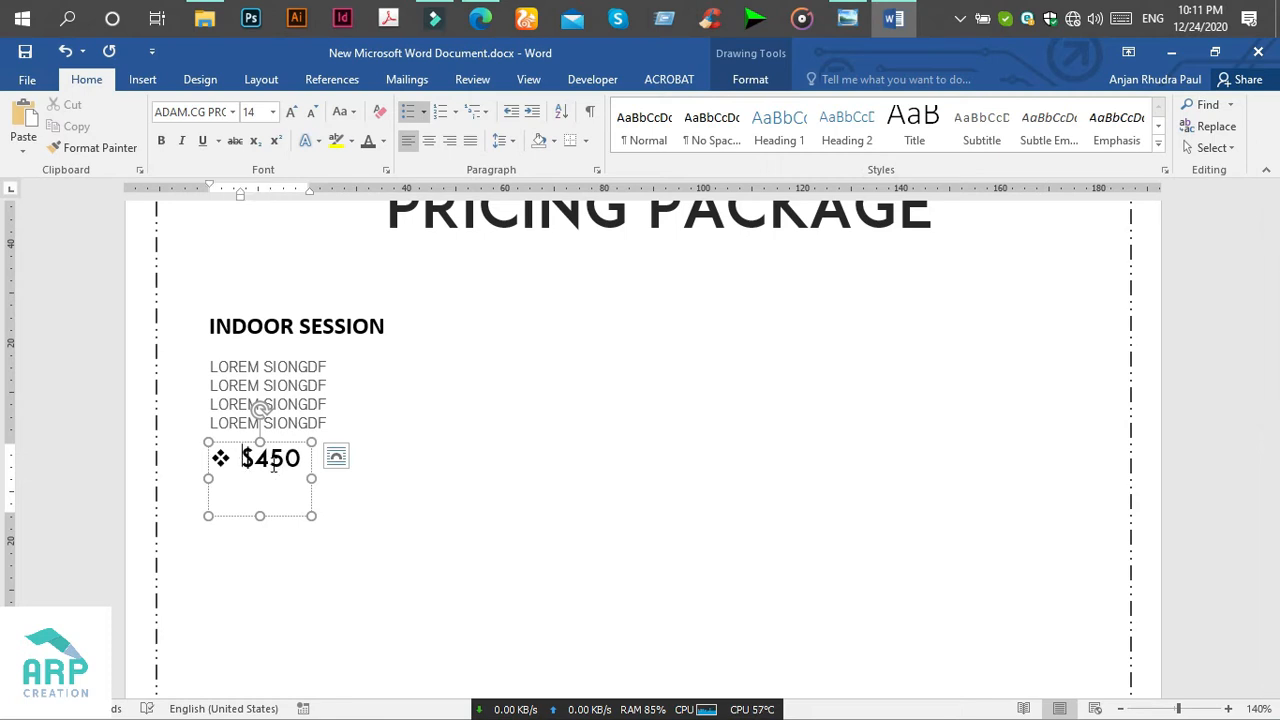
pyautogui.moveTo(260, 515); pyautogui.dragTo(268, 478)
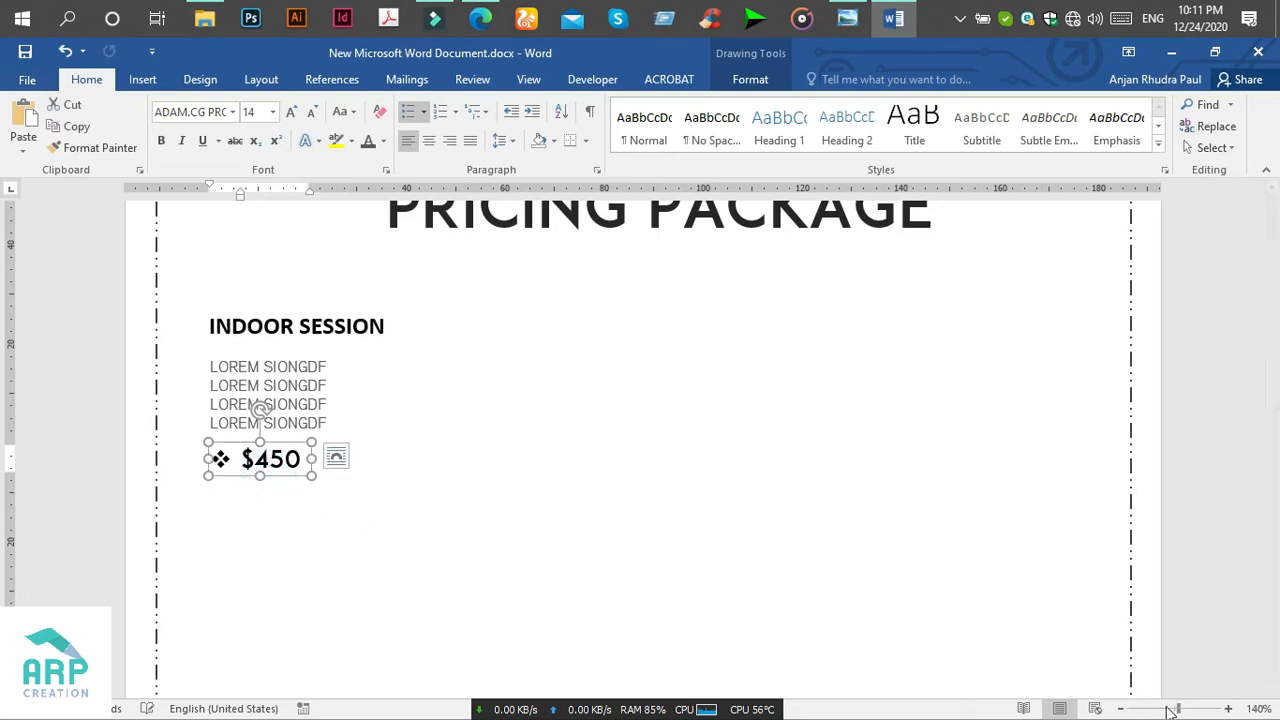
# Duplicate the "INDOOR SESSION" heading, description and price boxes together and place the copy straight below the original block.
pyautogui.moveTo(1170, 710); pyautogui.dragTo(1158, 713)
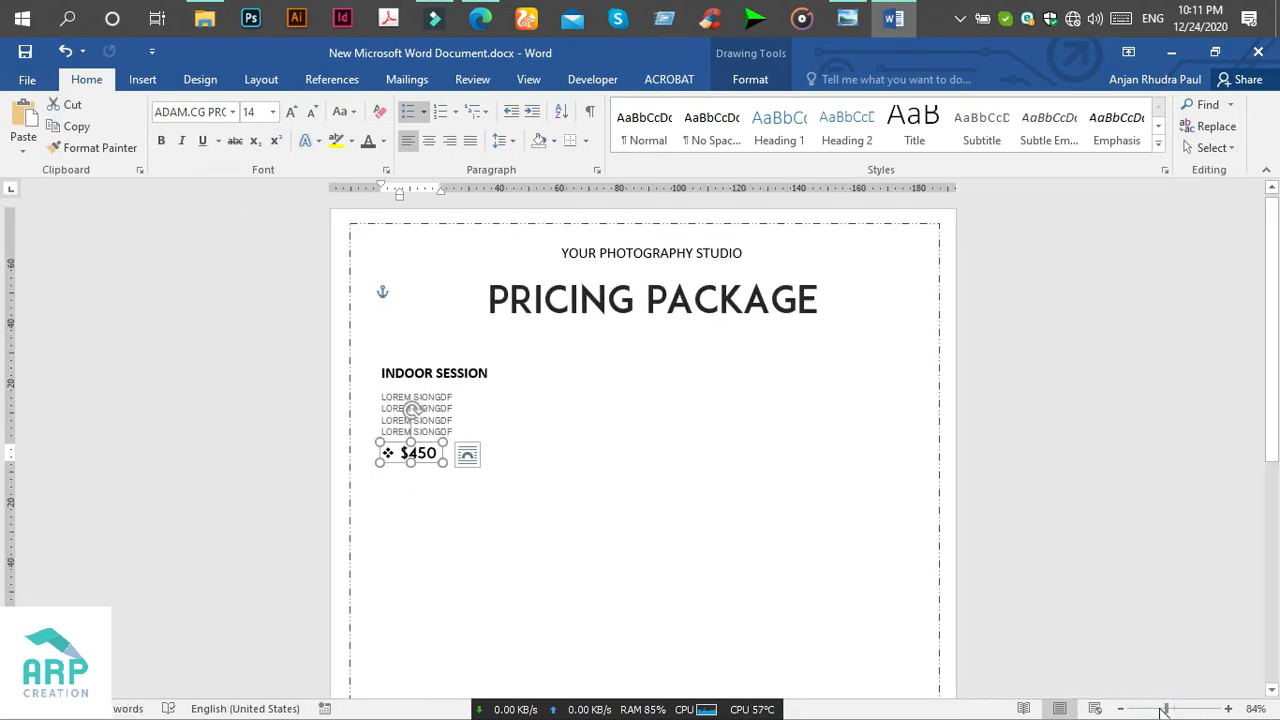
pyautogui.click(1157, 710)
pyautogui.click(467, 349)
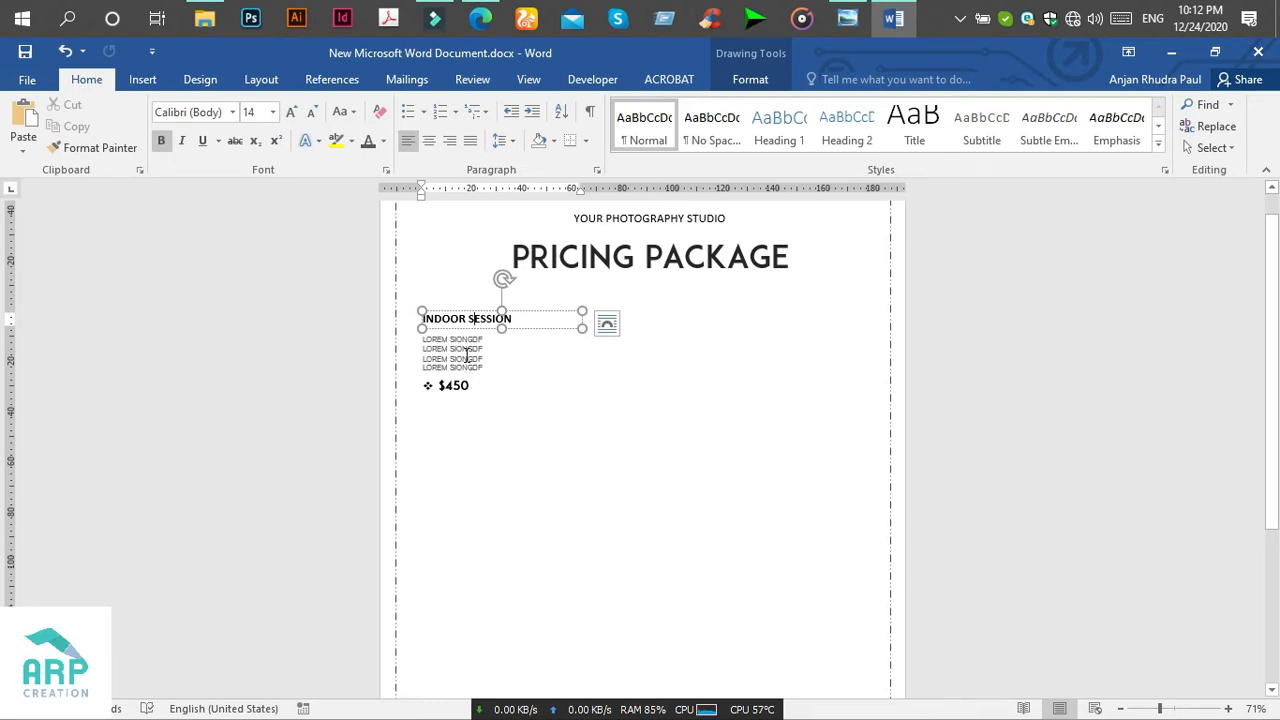
pyautogui.keyDown('shift'); pyautogui.click(463, 360); pyautogui.keyUp('shift')
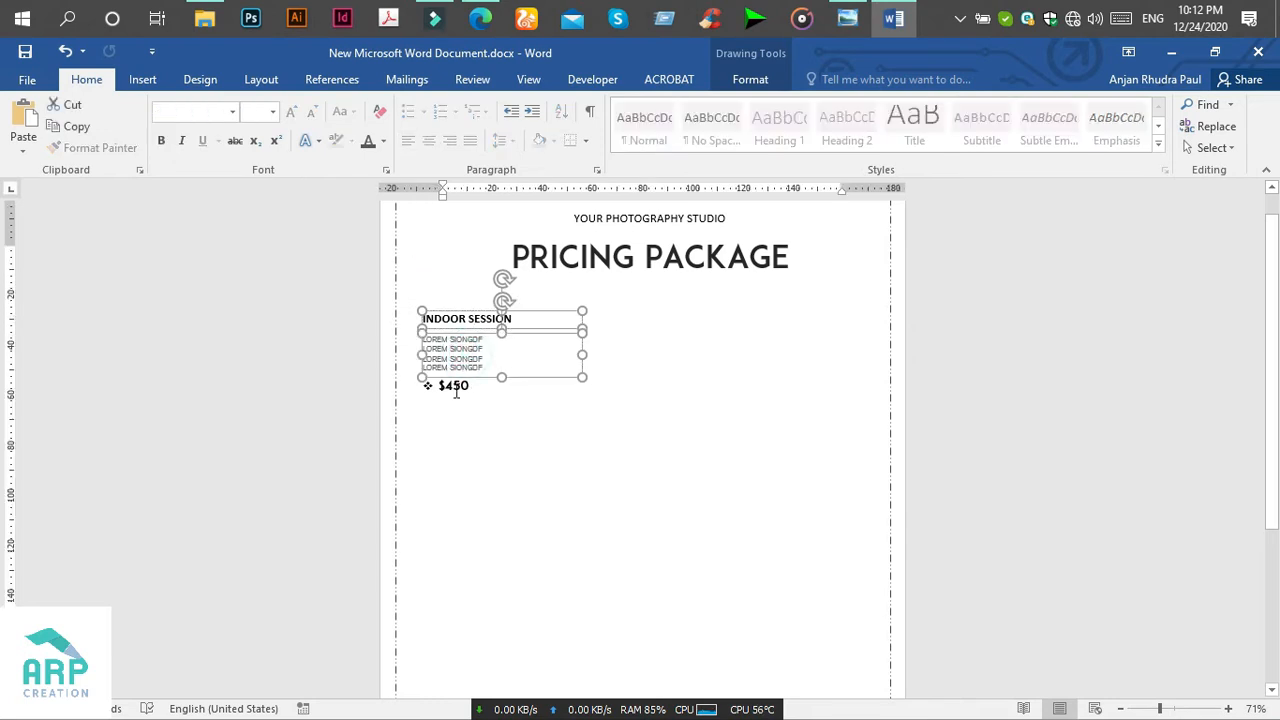
pyautogui.keyDown('shift'); pyautogui.click(454, 390); pyautogui.keyUp('shift')
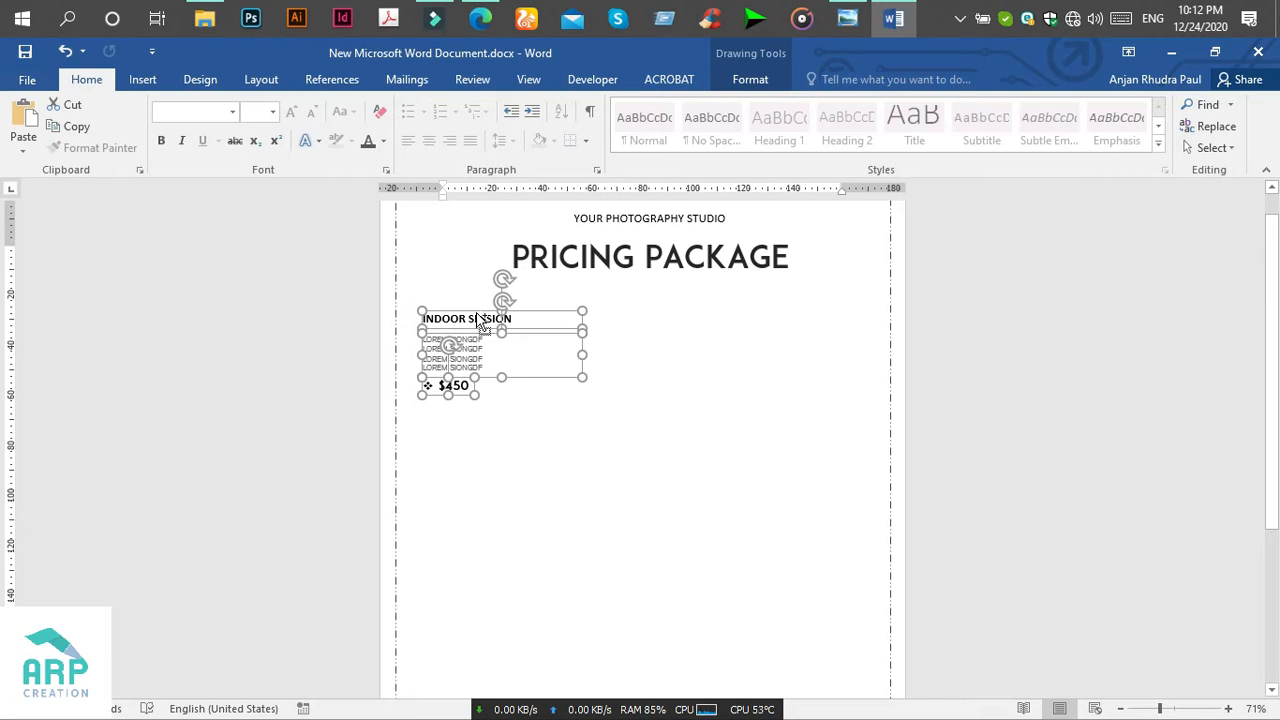
pyautogui.keyDown('ctrl'); pyautogui.moveTo(478, 318); pyautogui.dragTo(480, 446); pyautogui.keyUp('ctrl')
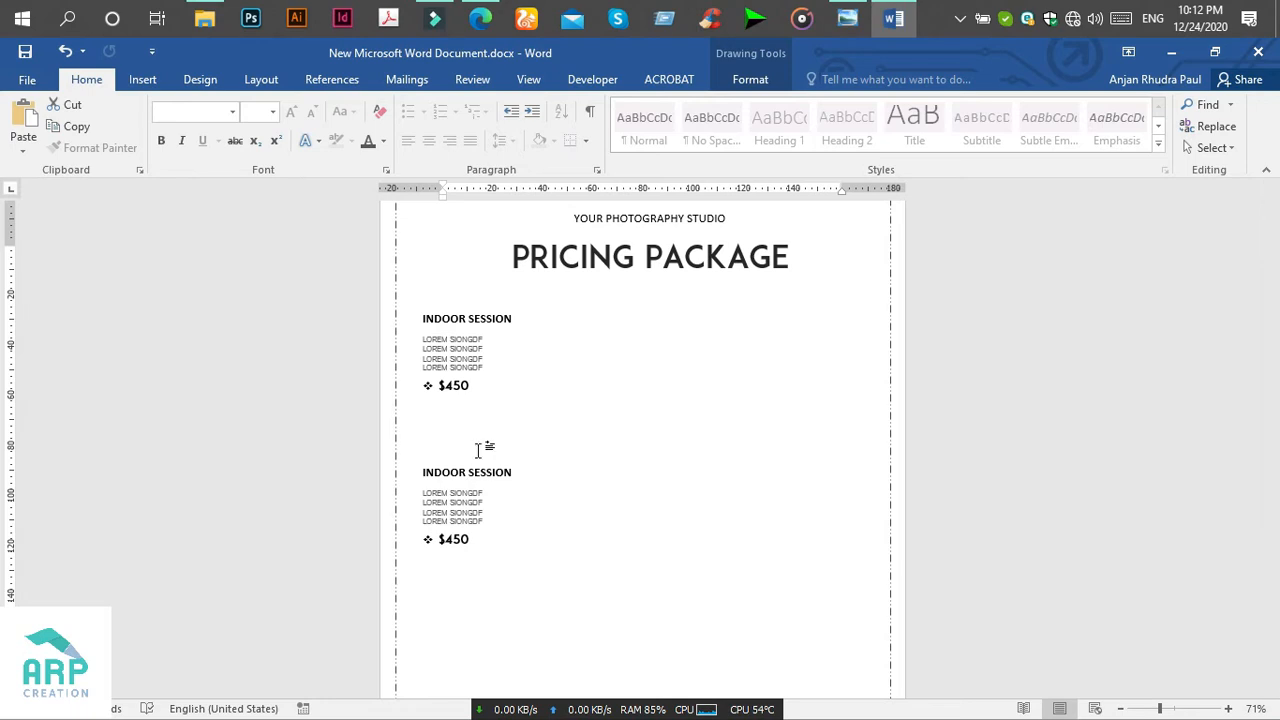
# Duplicate the second session block and place the copy below it as the third block of the column.
pyautogui.scroll(-4, 484, 460)
pyautogui.scroll(2, 487, 473)
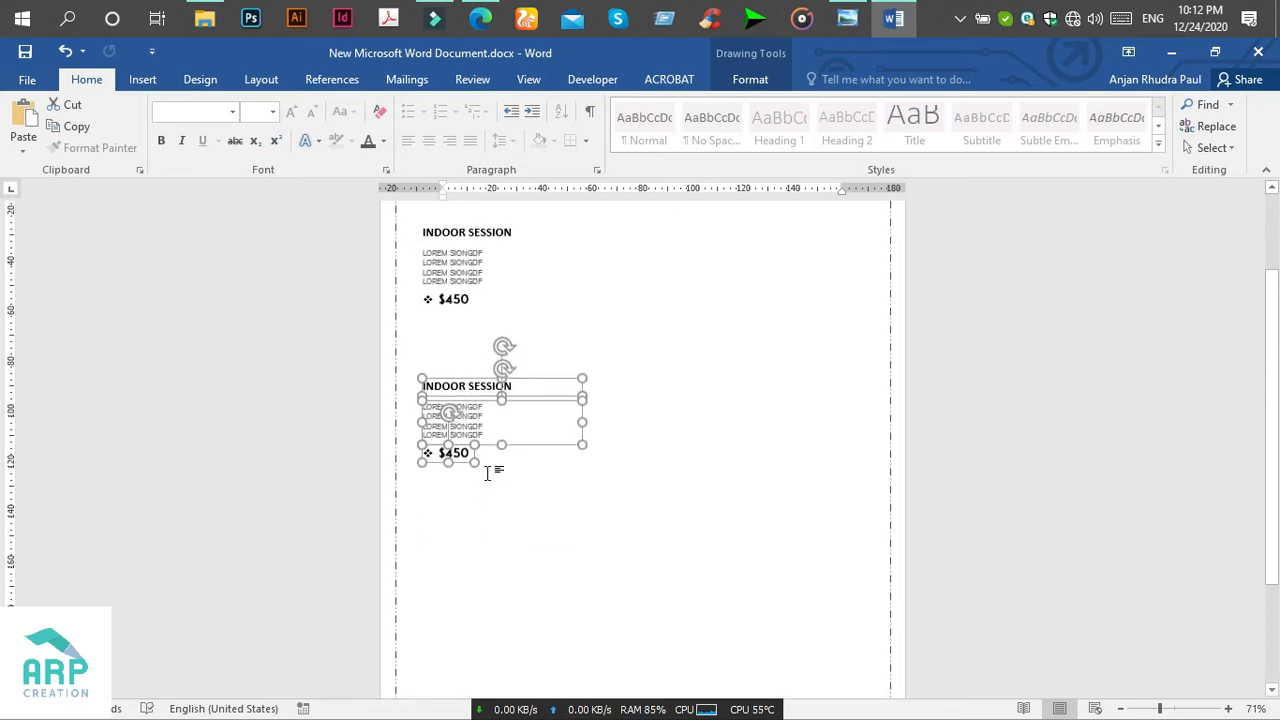
pyautogui.keyDown('ctrl'); pyautogui.moveTo(483, 385); pyautogui.dragTo(480, 535); pyautogui.keyUp('ctrl')
pyautogui.scroll(-3, 482, 534)
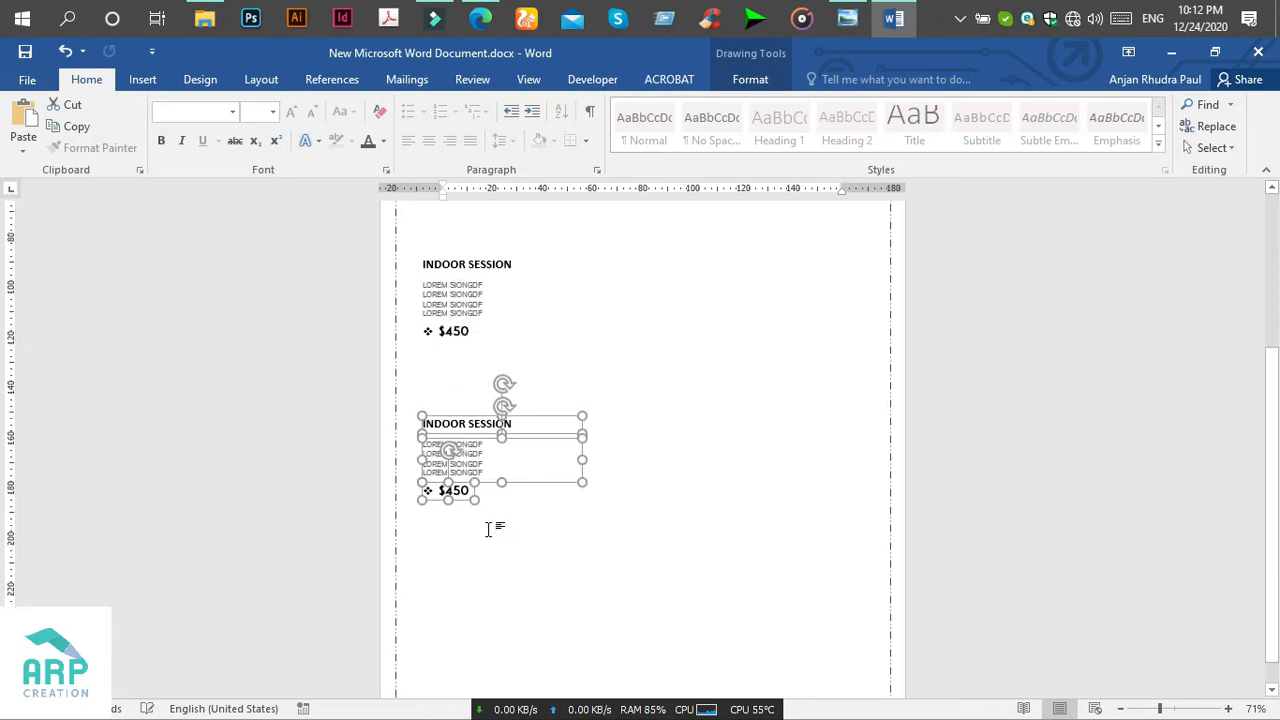
# Select the heading, description and price boxes of all three session blocks and copy them to the right side of the page.
pyautogui.scroll(2, 488, 533)
pyautogui.scroll(2, 490, 533)
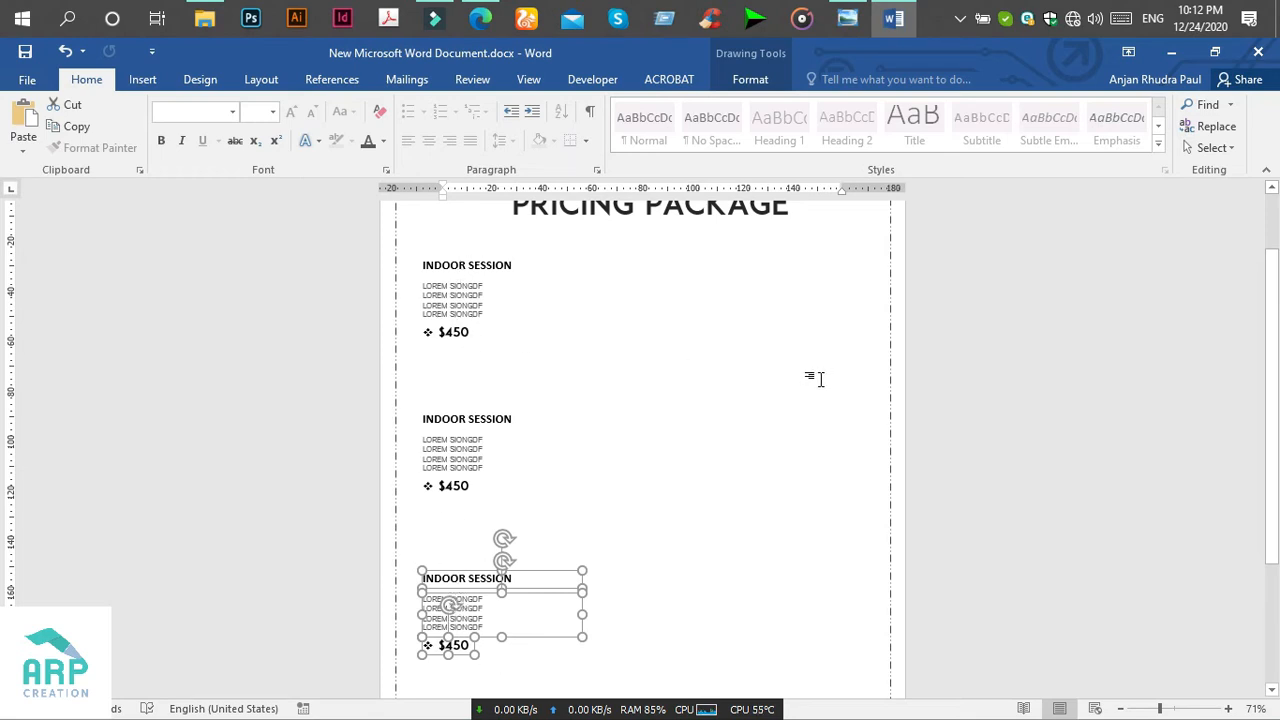
pyautogui.click(453, 486)
pyautogui.keyDown('shift'); pyautogui.click(457, 450); pyautogui.keyUp('shift')
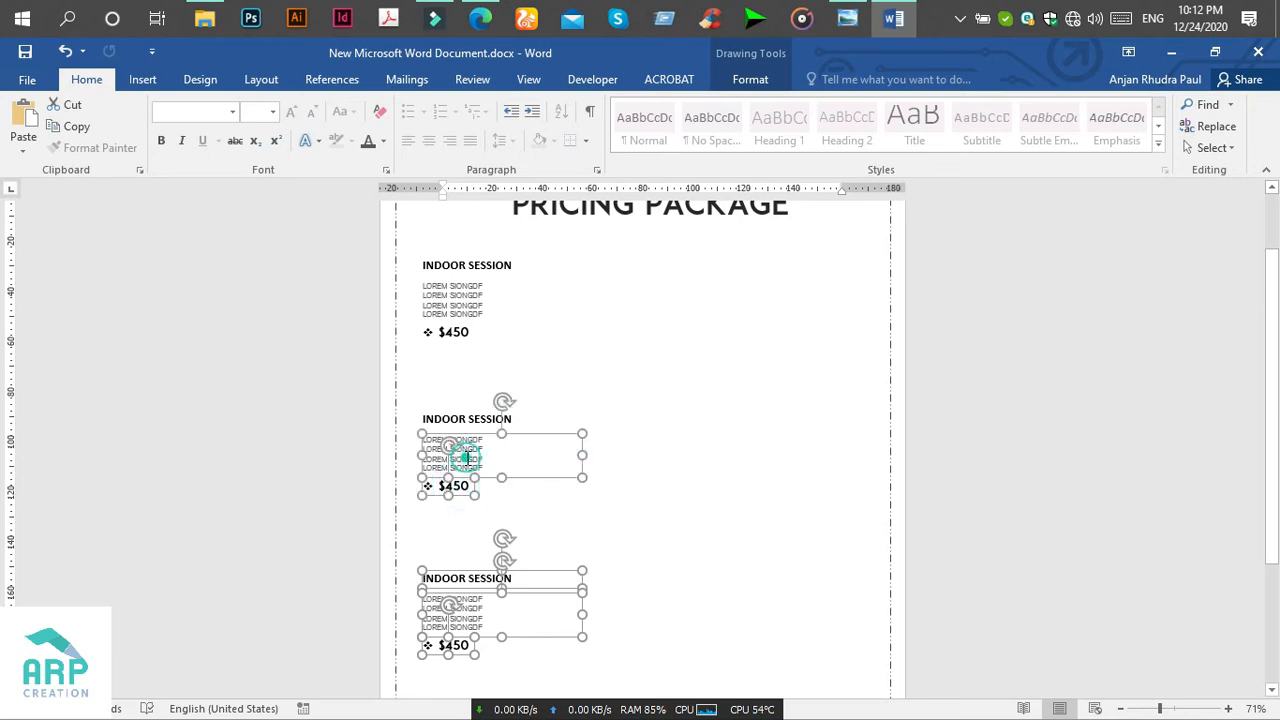
pyautogui.keyDown('shift'); pyautogui.click(473, 415); pyautogui.keyUp('shift')
pyautogui.keyDown('shift'); pyautogui.click(453, 332); pyautogui.keyUp('shift')
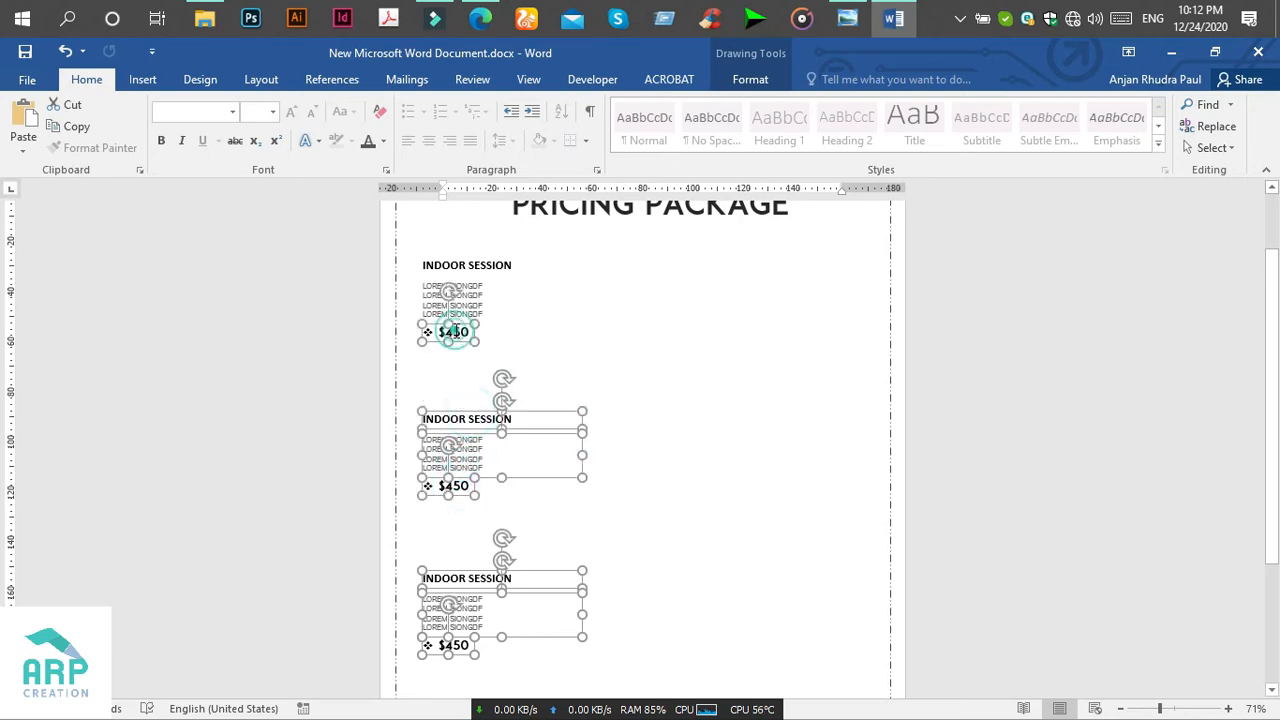
pyautogui.keyDown('shift'); pyautogui.click(472, 297); pyautogui.keyUp('shift')
pyautogui.keyDown('shift'); pyautogui.click(470, 264); pyautogui.keyUp('shift')
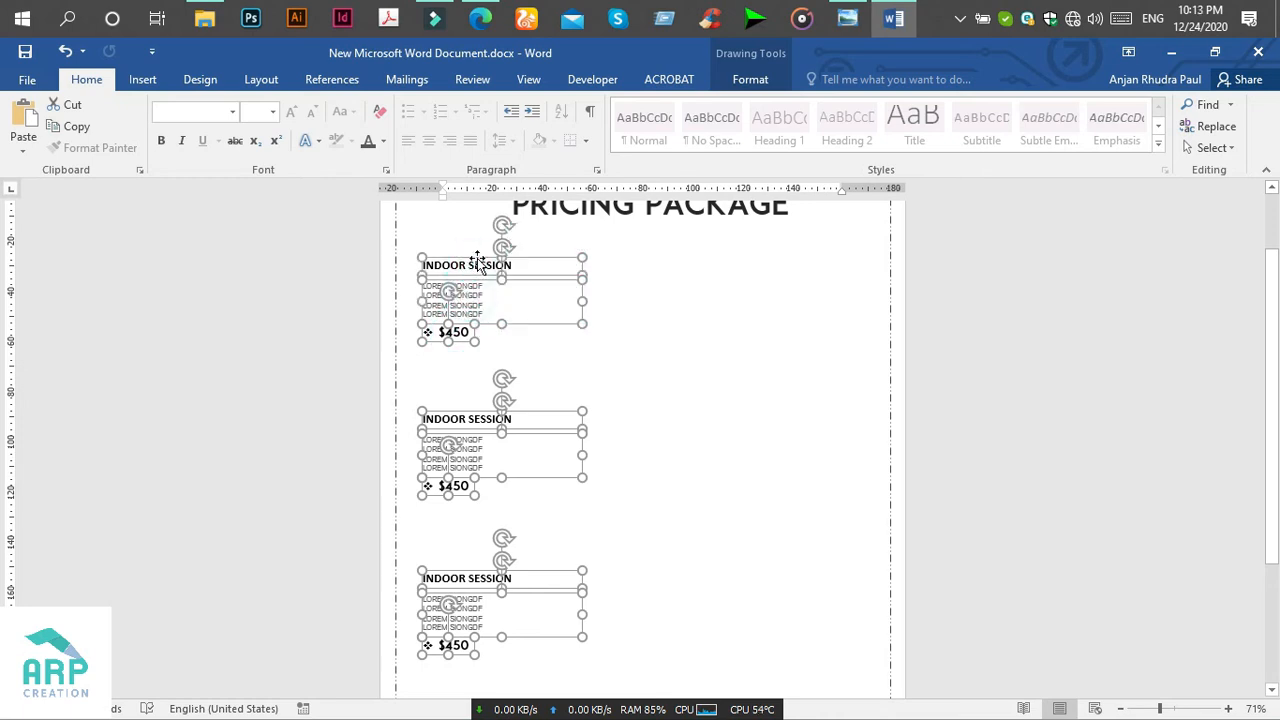
pyautogui.moveTo(477, 265); pyautogui.dragTo(810, 262)
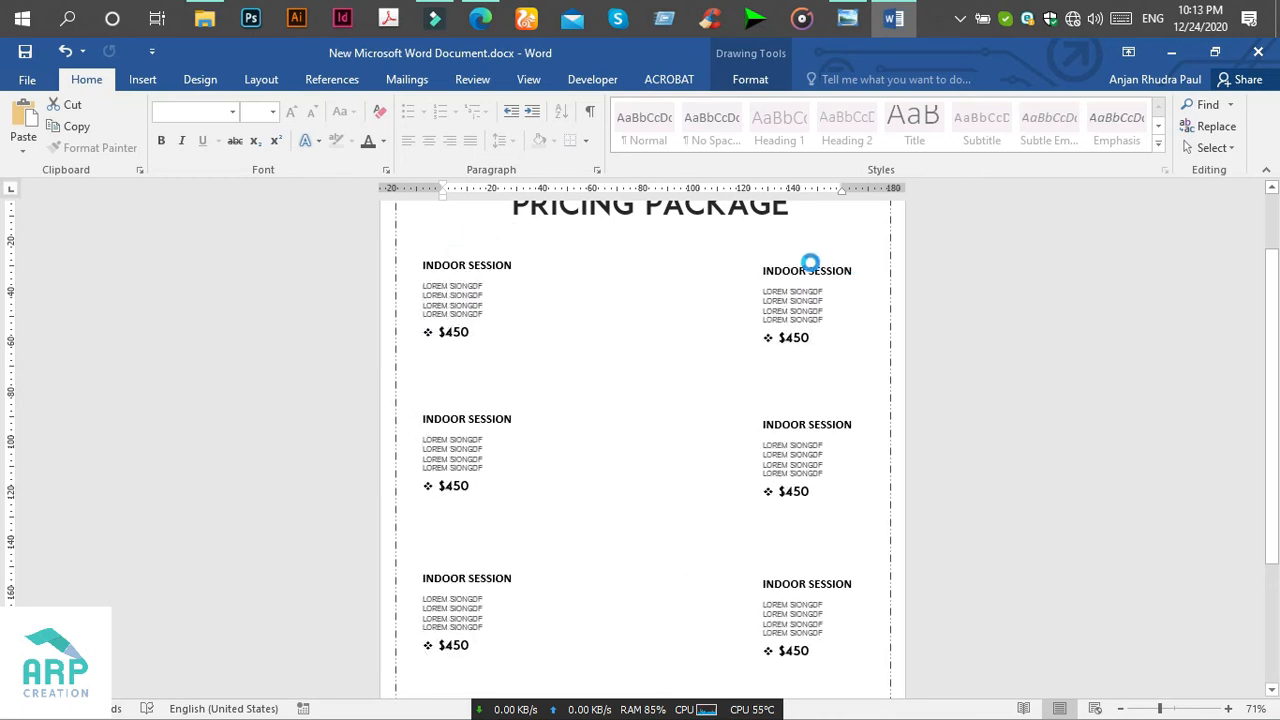
# Shift the copied right-hand column slightly left and up so its blocks line up with the rows of the left column.
pyautogui.click(870, 25)
pyautogui.click(868, 30)
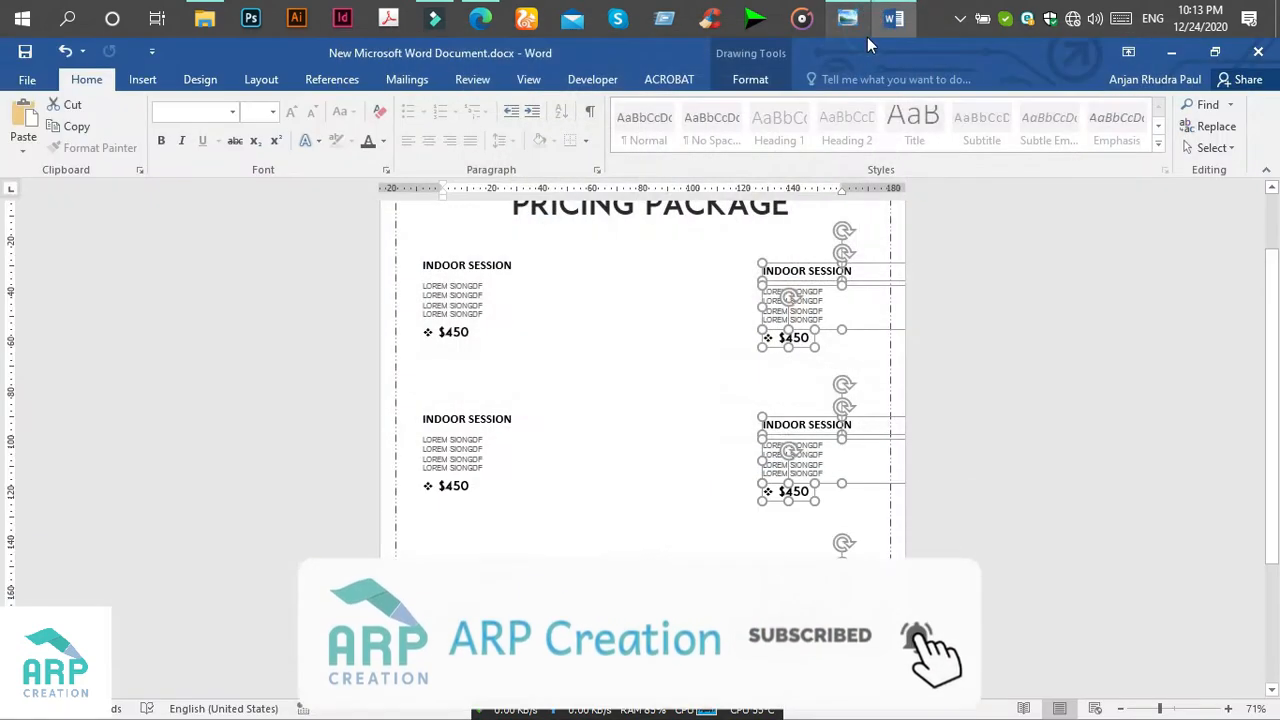
pyautogui.moveTo(791, 263); pyautogui.dragTo(782, 253)
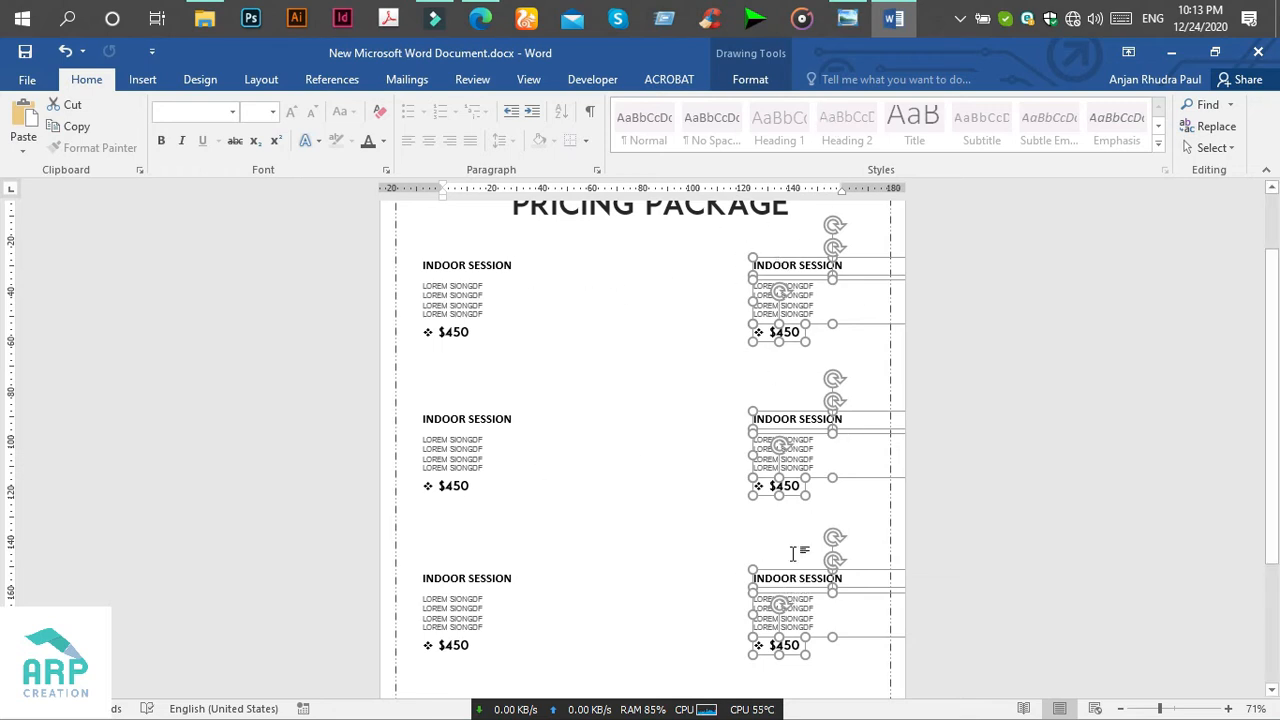
pyautogui.click(694, 418)
# Duplicate the lowest left "INDOOR SESSION" heading box and place the copy at the bottom centre of the page, just above the border.
pyautogui.scroll(2, 700, 440)
pyautogui.scroll(-3, 700, 440)
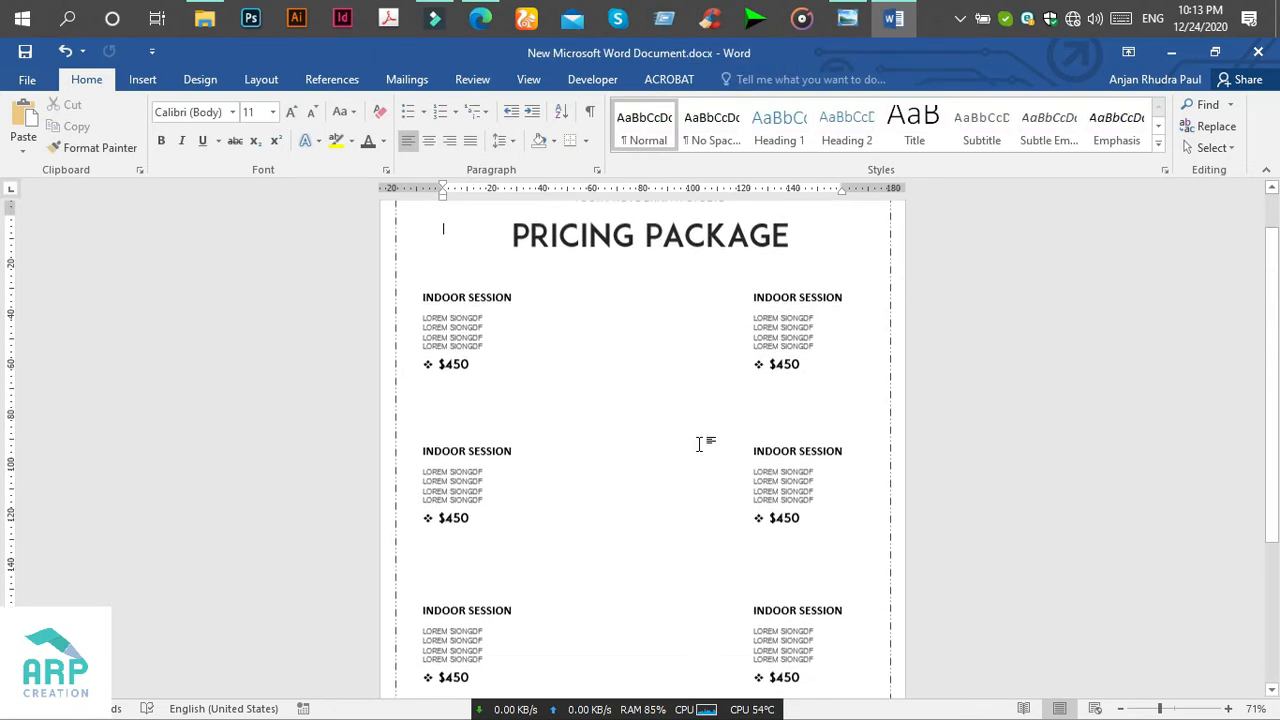
pyautogui.scroll(-3, 699, 444)
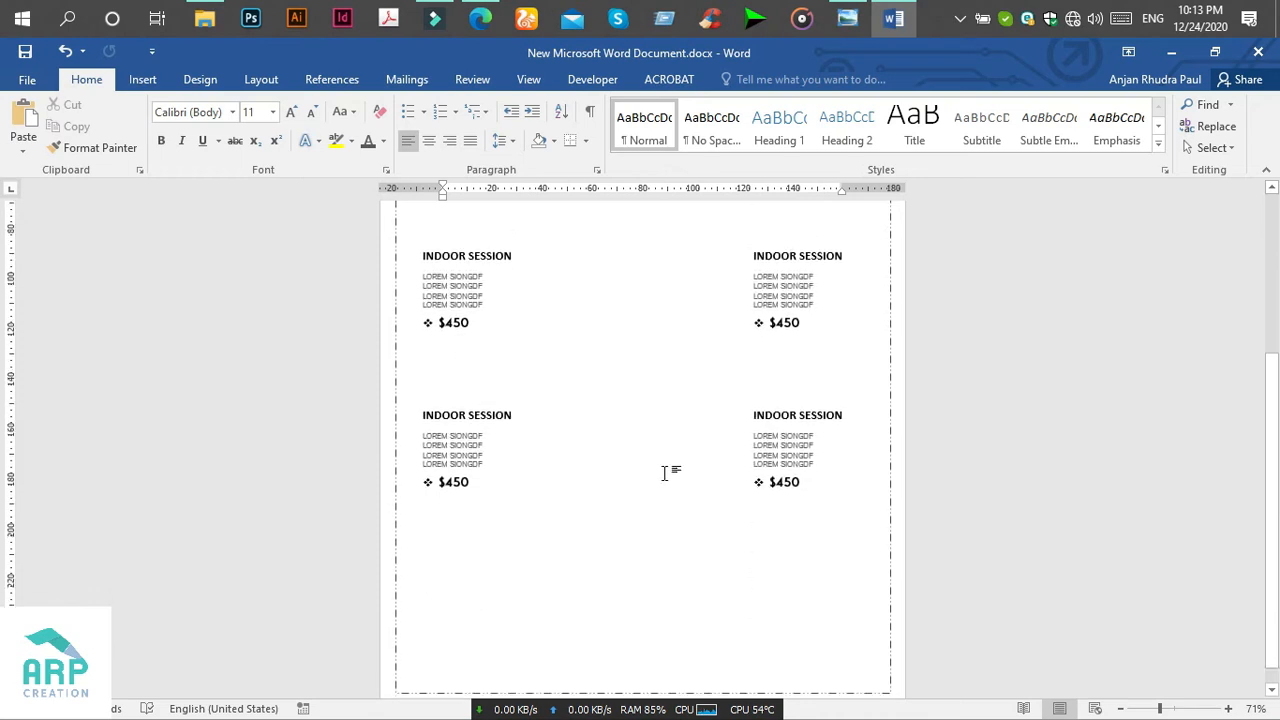
pyautogui.click(468, 443)
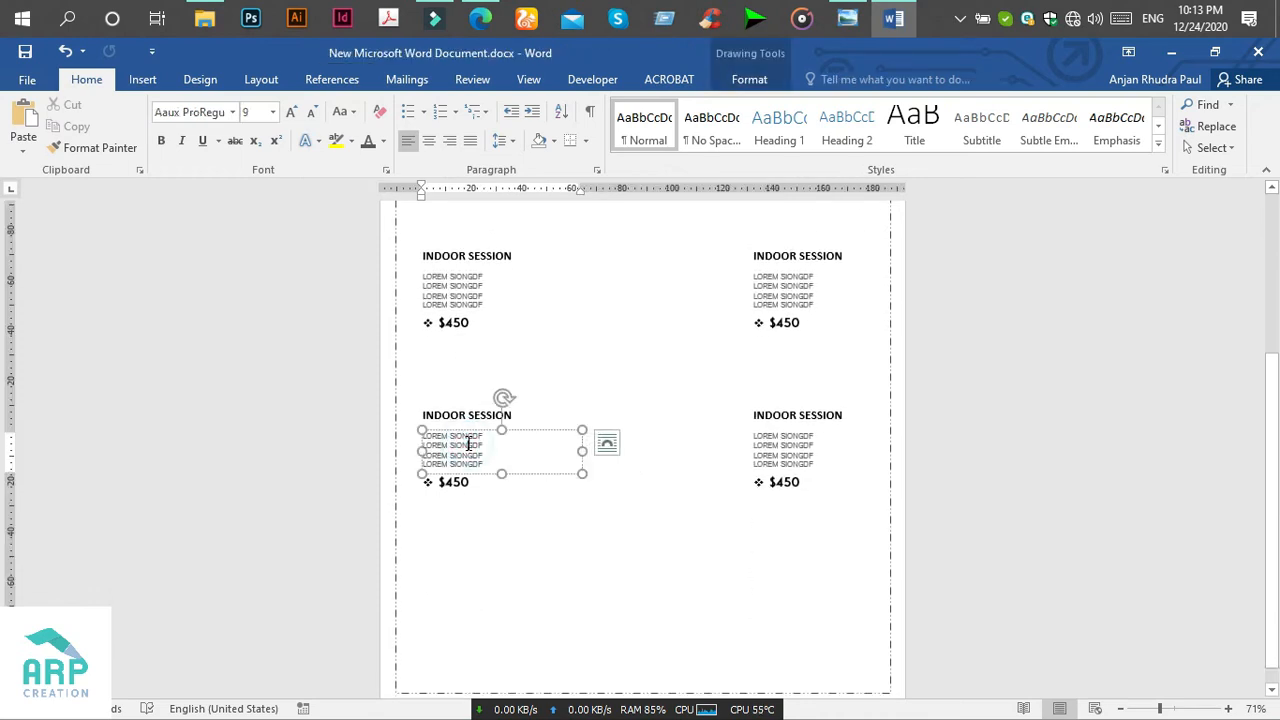
pyautogui.click(518, 430)
pyautogui.click(474, 412)
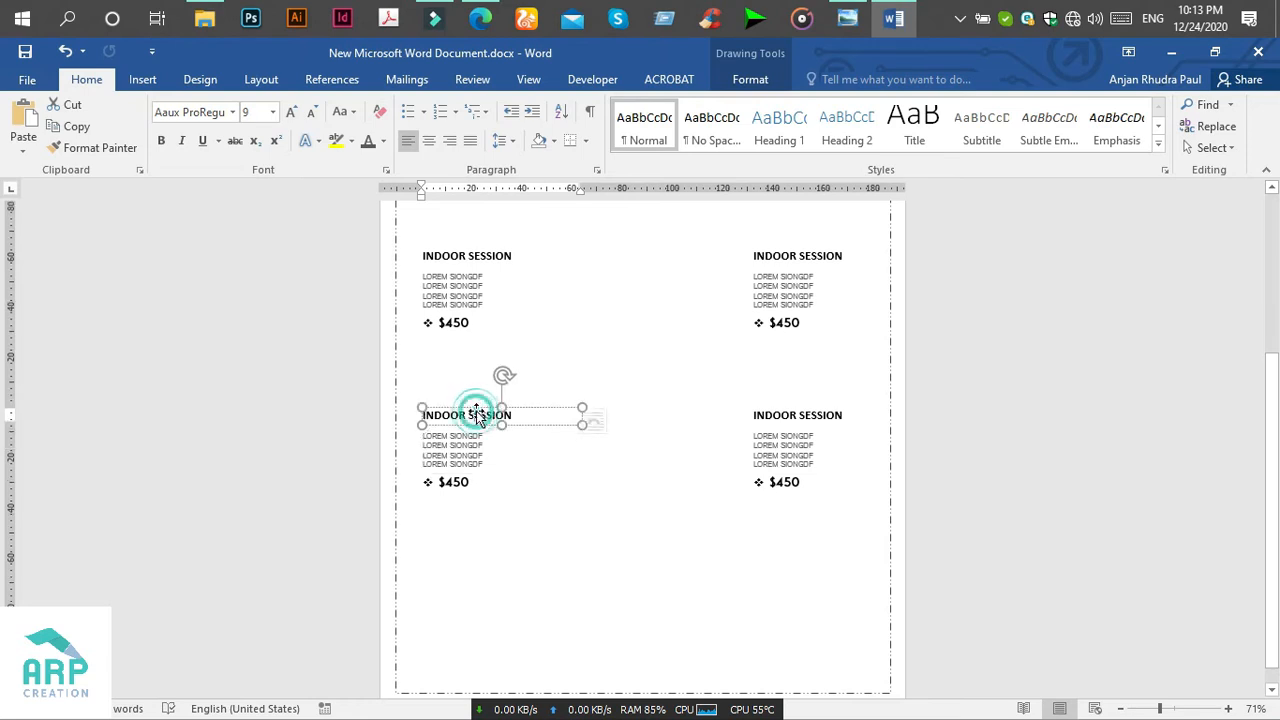
pyautogui.click(473, 410)
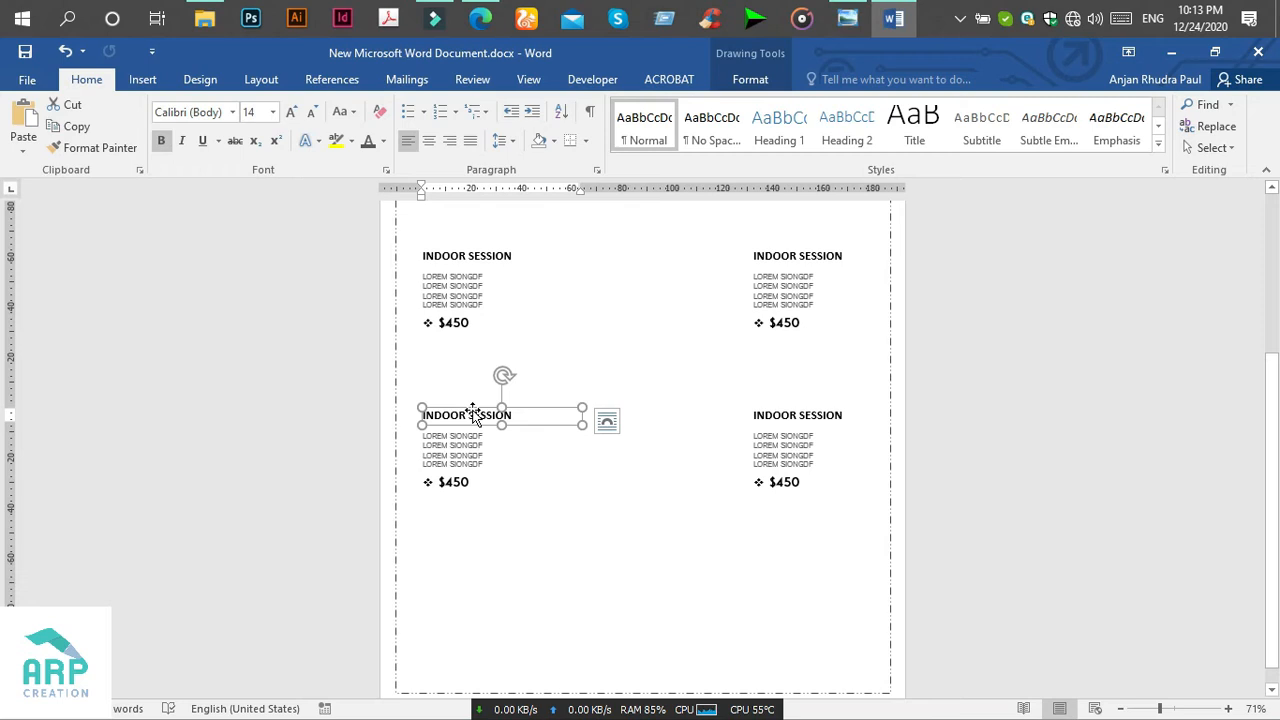
pyautogui.click(472, 411)
pyautogui.moveTo(571, 616); pyautogui.dragTo(612, 654)
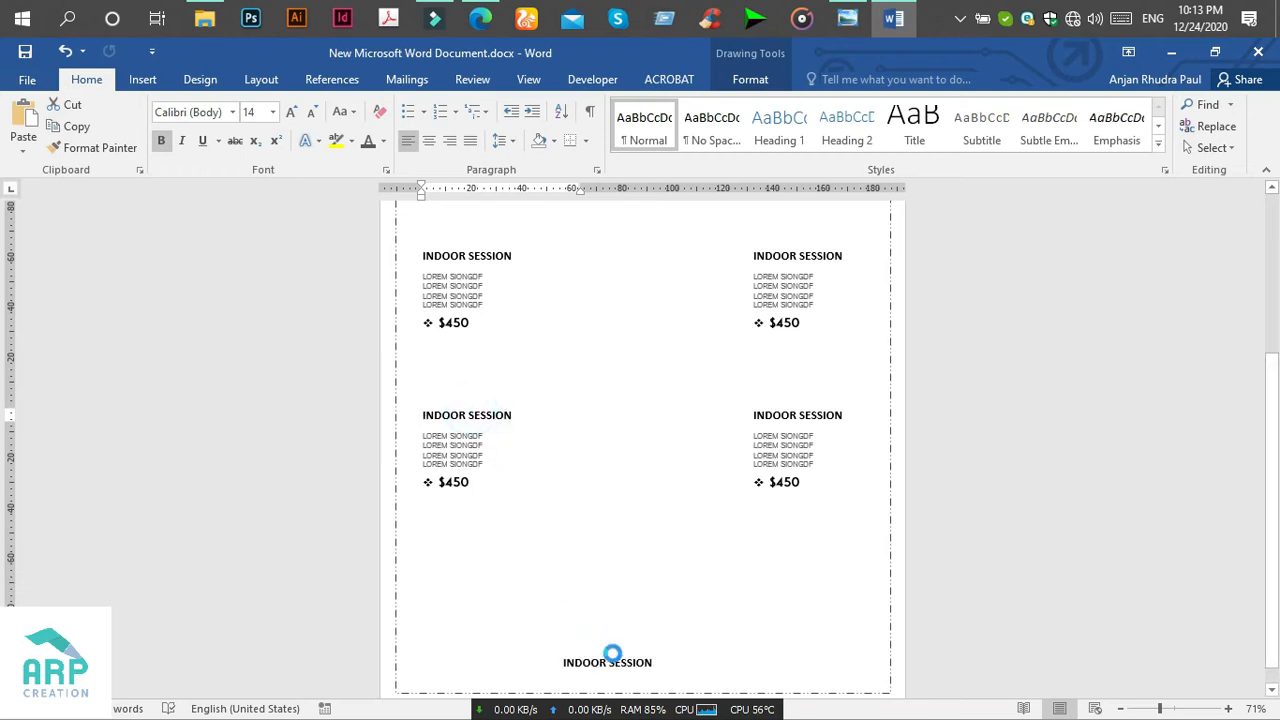
# Centre the text of the bottom heading copy and format it as Aaux ProRegular, size 9, without bold.
pyautogui.click(430, 150)
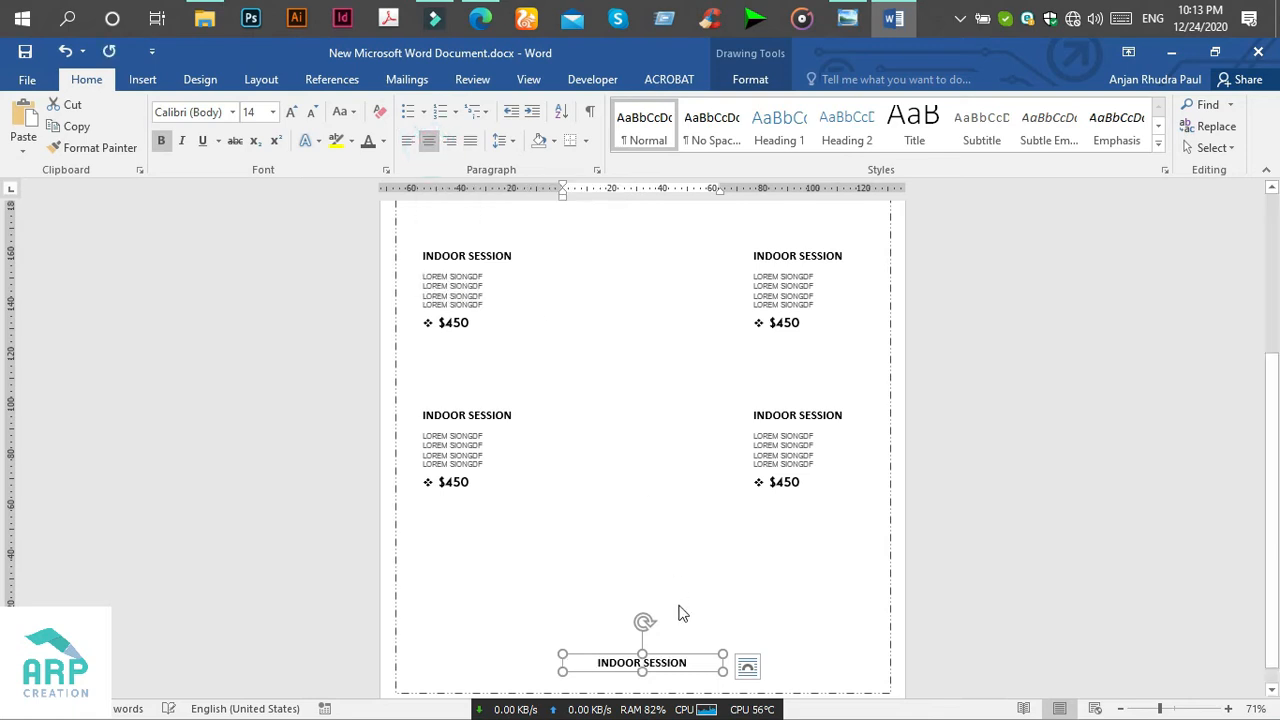
pyautogui.click(670, 662)
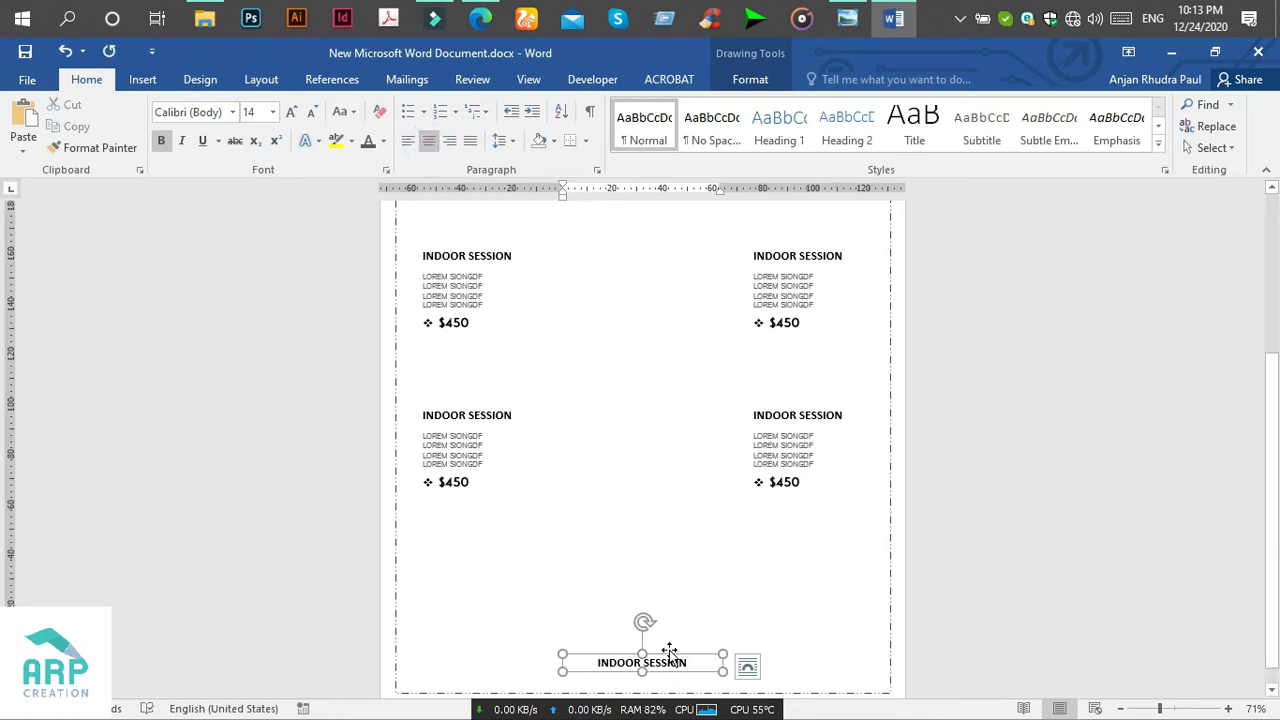
pyautogui.click(668, 662)
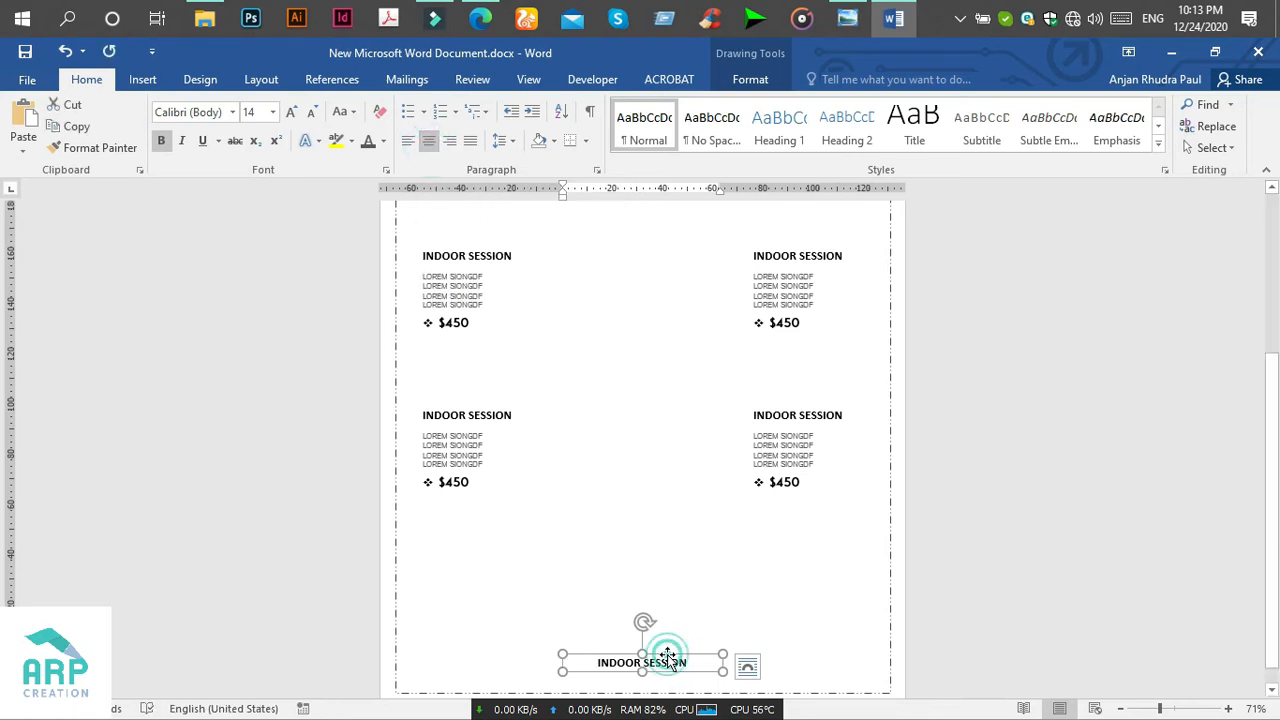
pyautogui.click(273, 112)
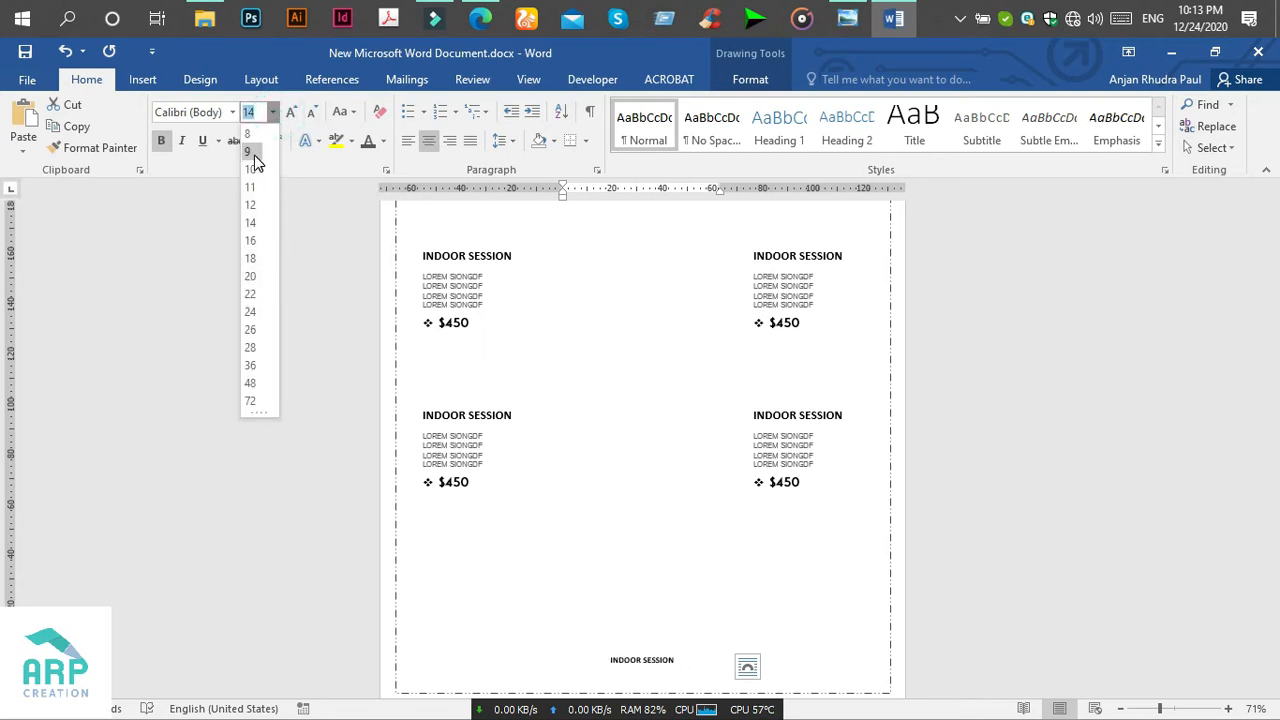
pyautogui.click(252, 152)
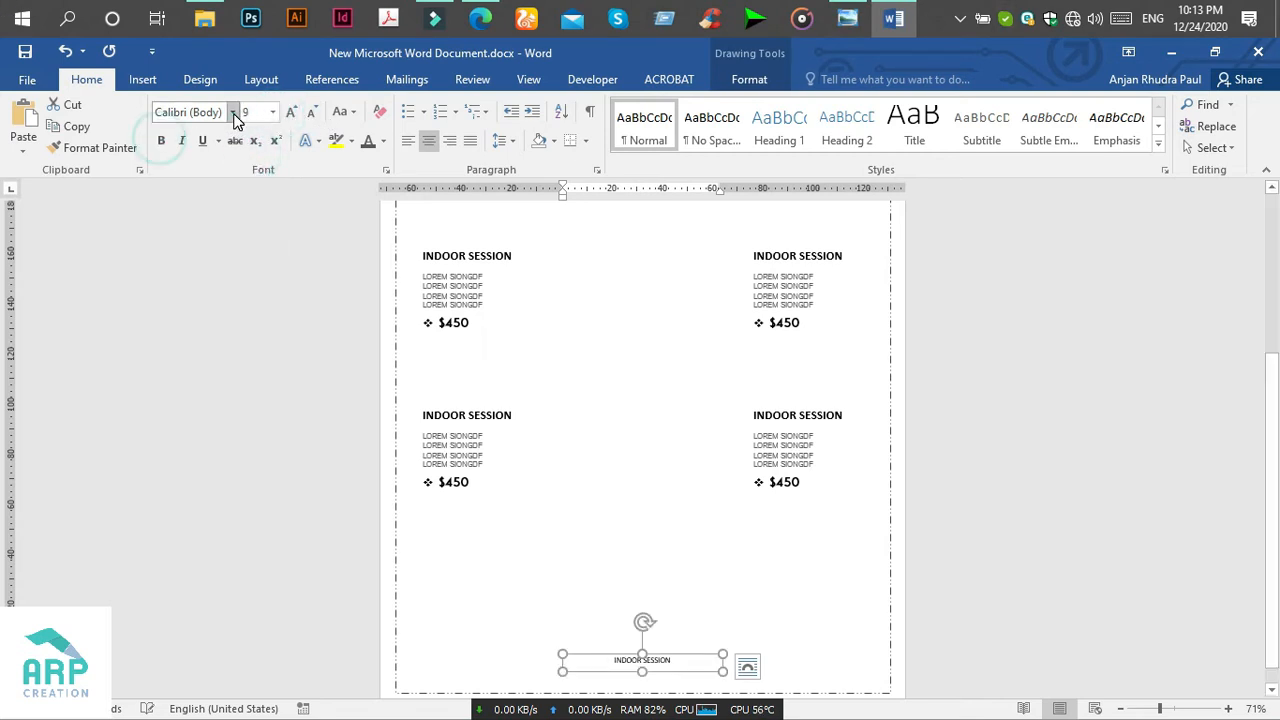
pyautogui.click(234, 113)
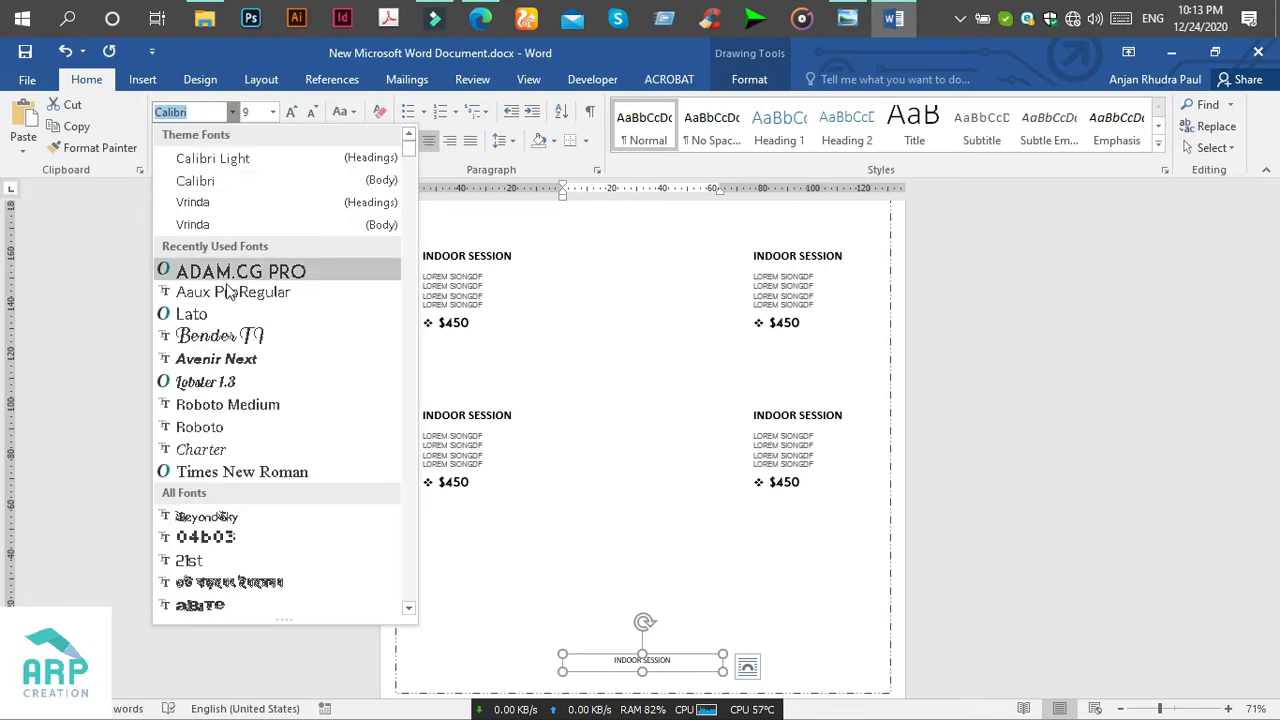
pyautogui.click(228, 291)
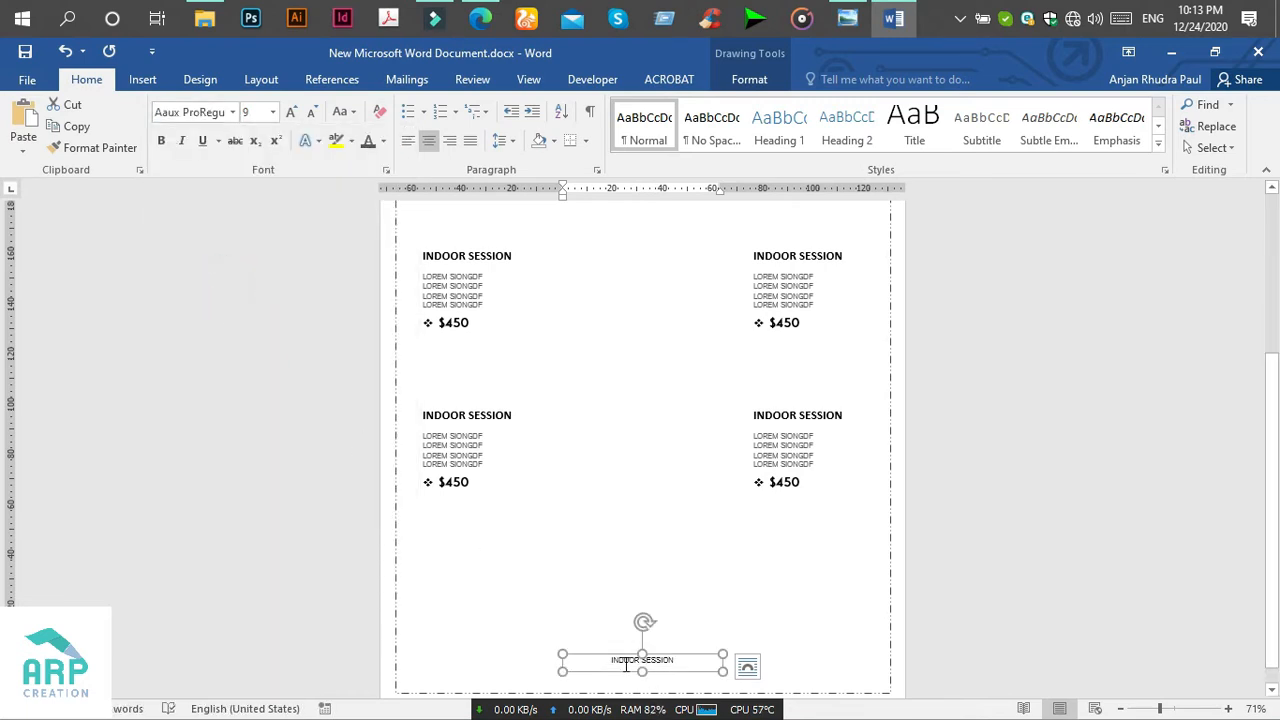
# Switch to Windows Photo Viewer and check the footer contact line in the reference design image.
pyautogui.click(847, 18)
pyautogui.scroll(3, 586, 623)
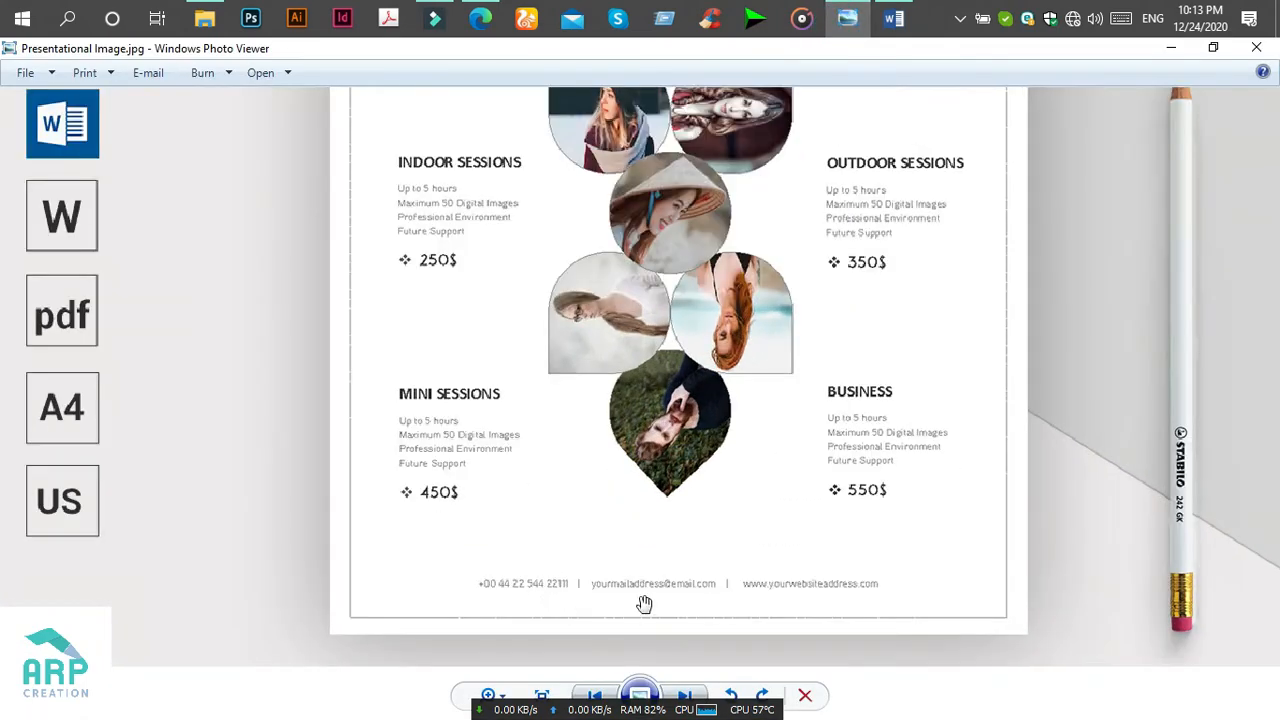
pyautogui.scroll(-3, 820, 590)
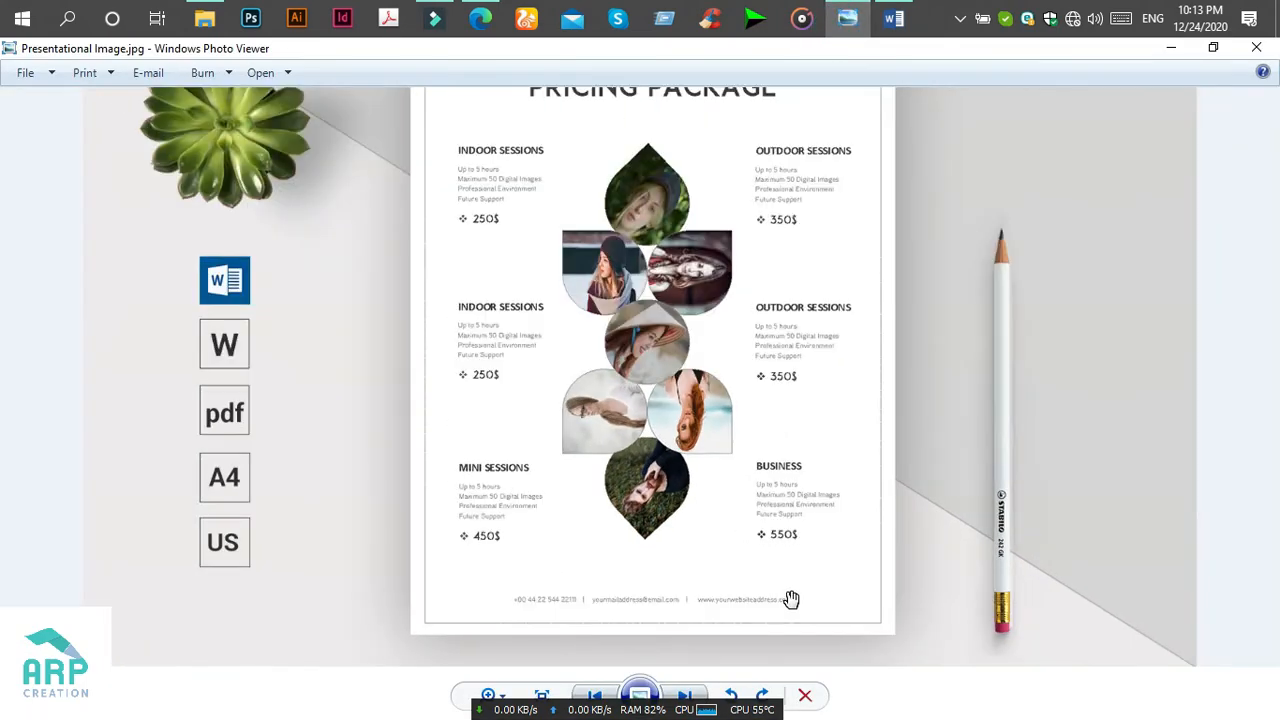
# Return to the Word document and align the studio line, the PRICING PACKAGE title, the dashed border and the footer text box on a common horizontal centre.
pyautogui.click(1168, 47)
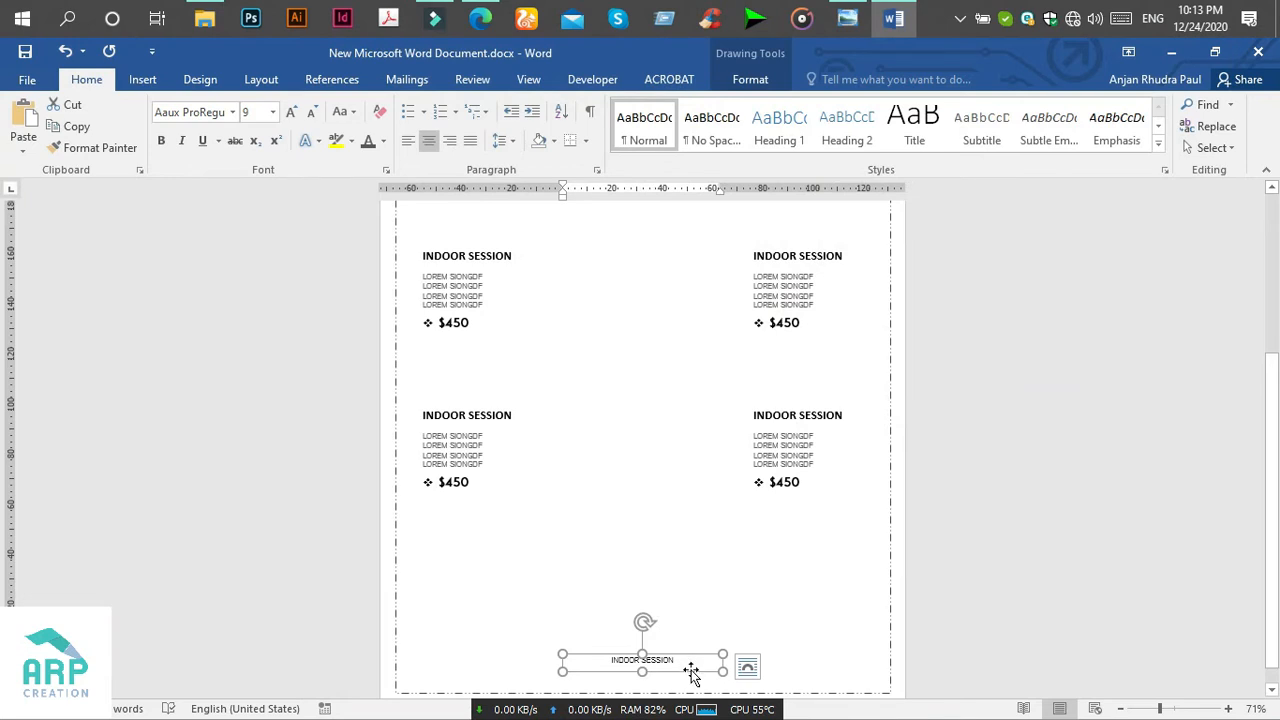
pyautogui.scroll(-2, 689, 480)
pyautogui.scroll(3, 690, 483)
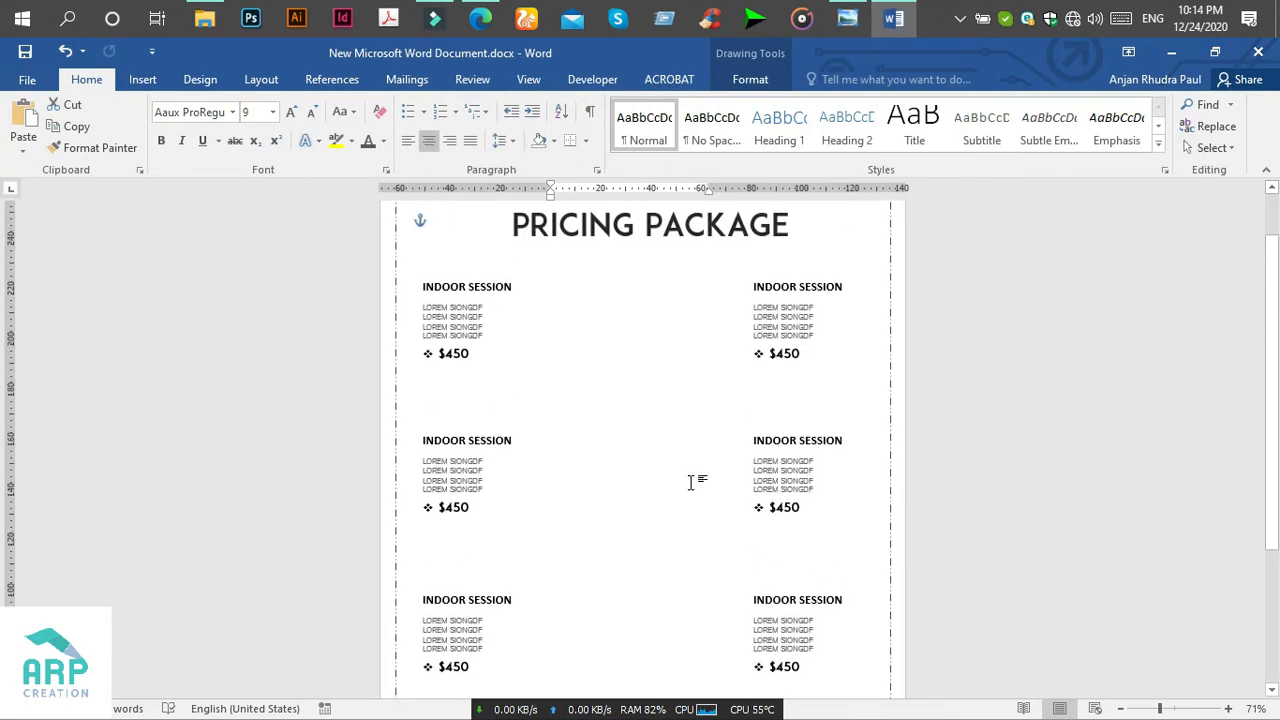
pyautogui.scroll(1, 690, 483)
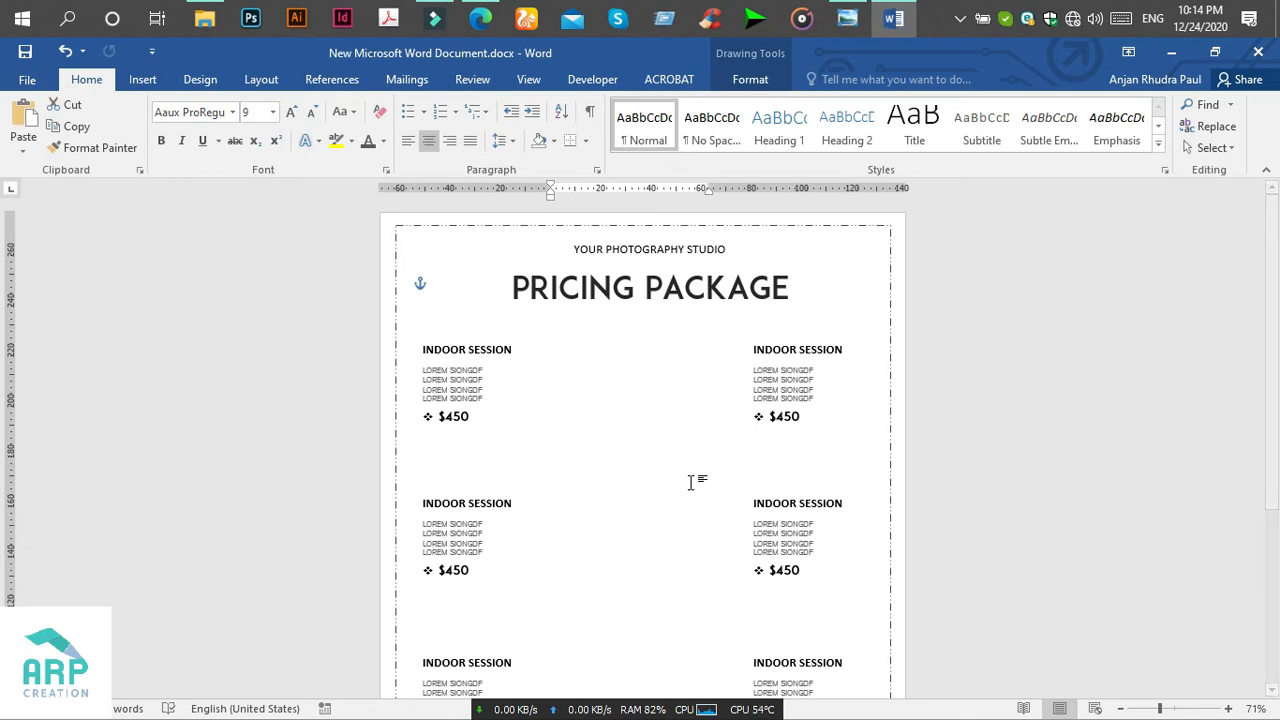
pyautogui.scroll(-5, 690, 483)
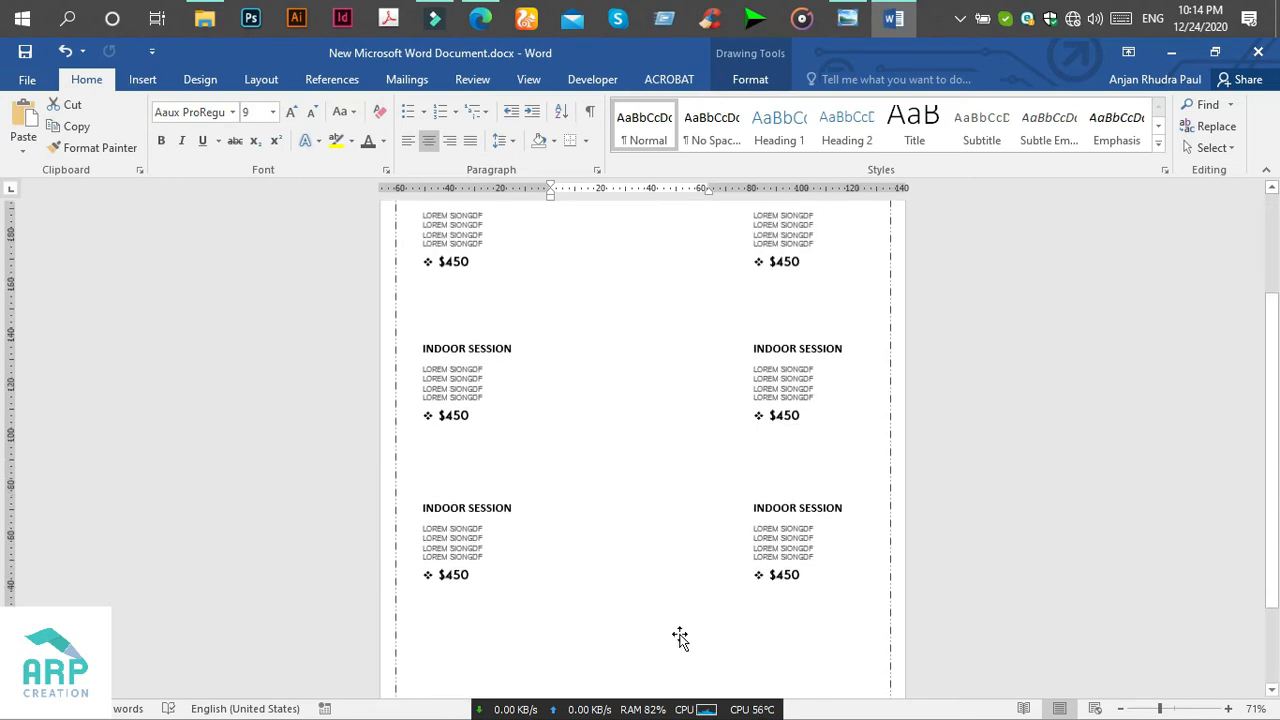
pyautogui.click(665, 640)
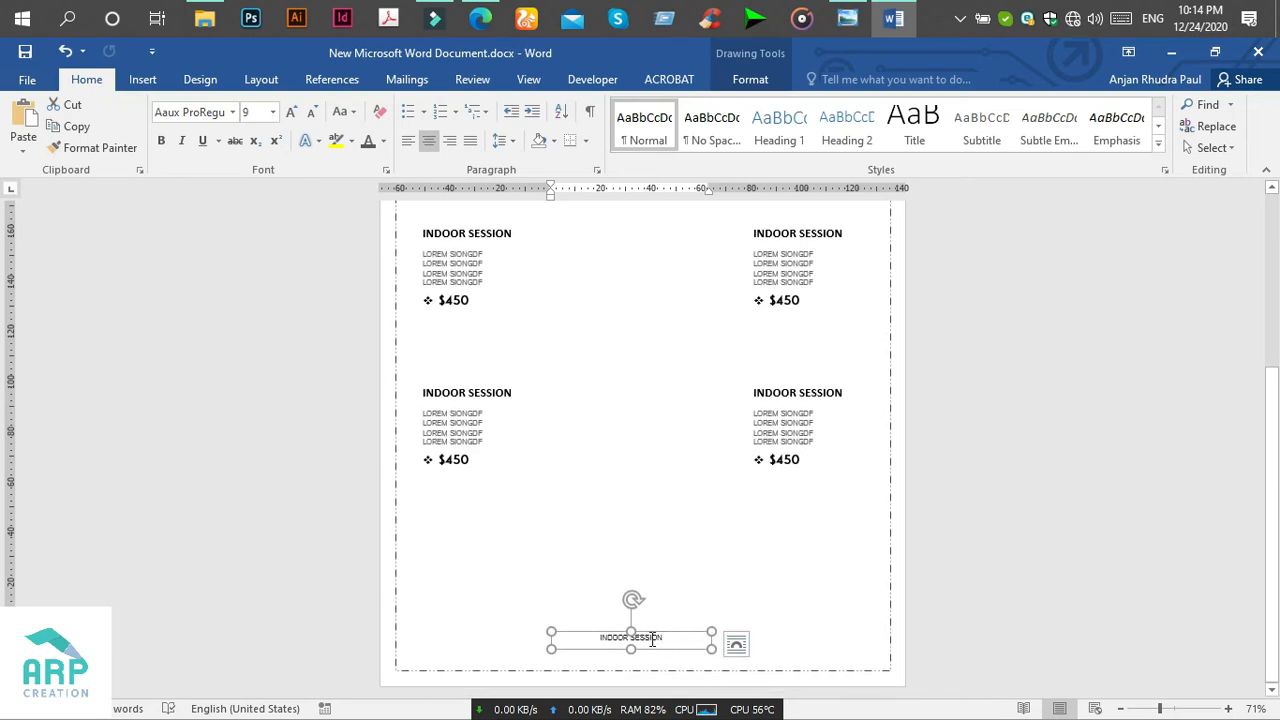
pyautogui.scroll(5, 654, 583)
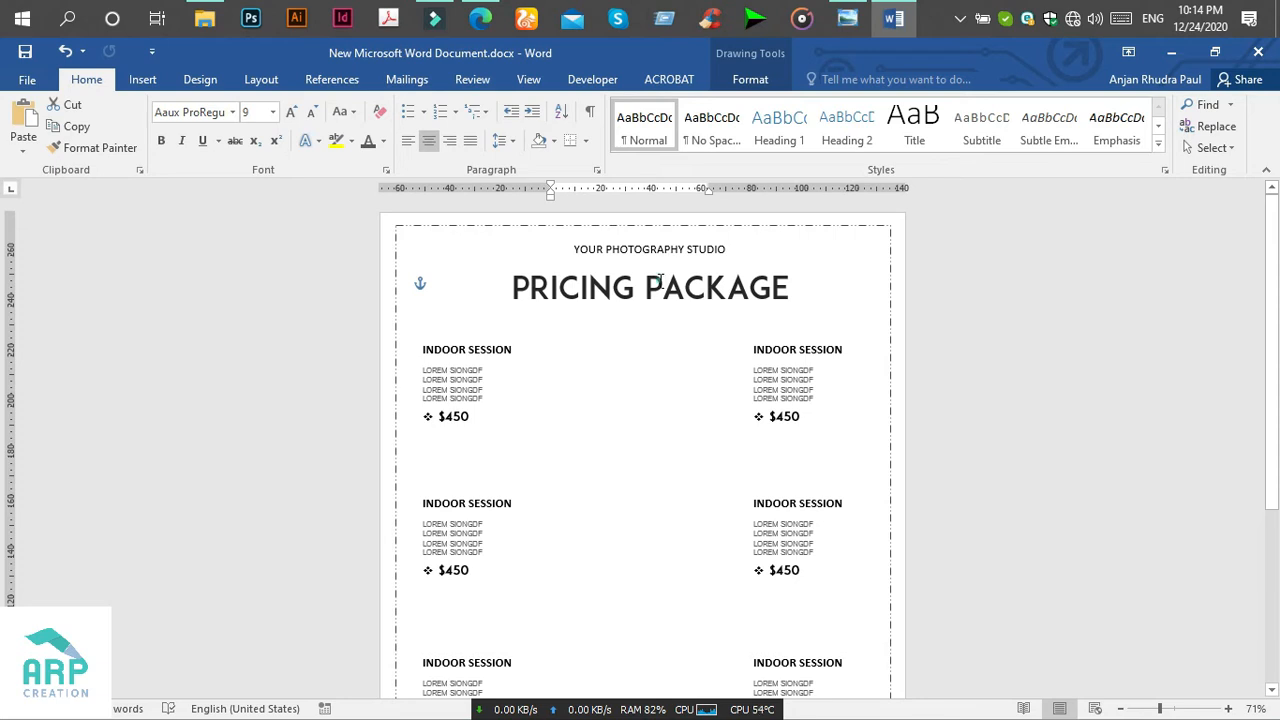
pyautogui.click(657, 248)
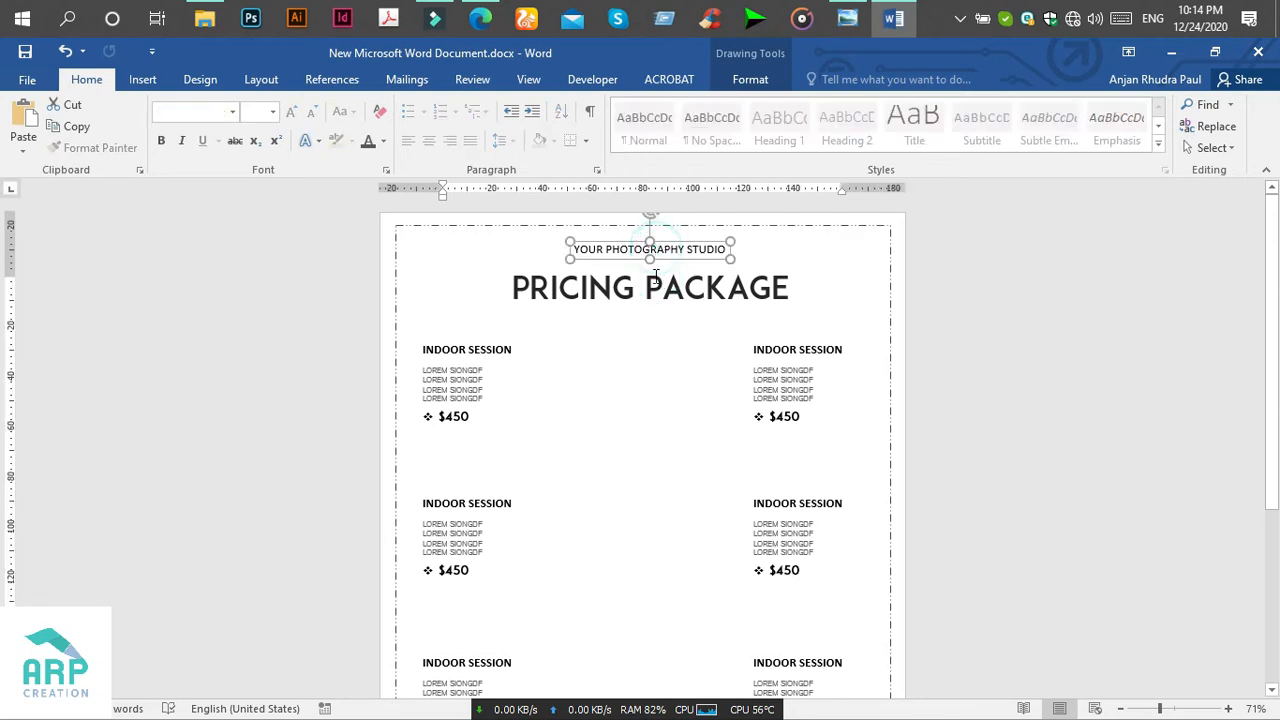
pyautogui.keyDown('shift'); pyautogui.click(651, 284); pyautogui.keyUp('shift')
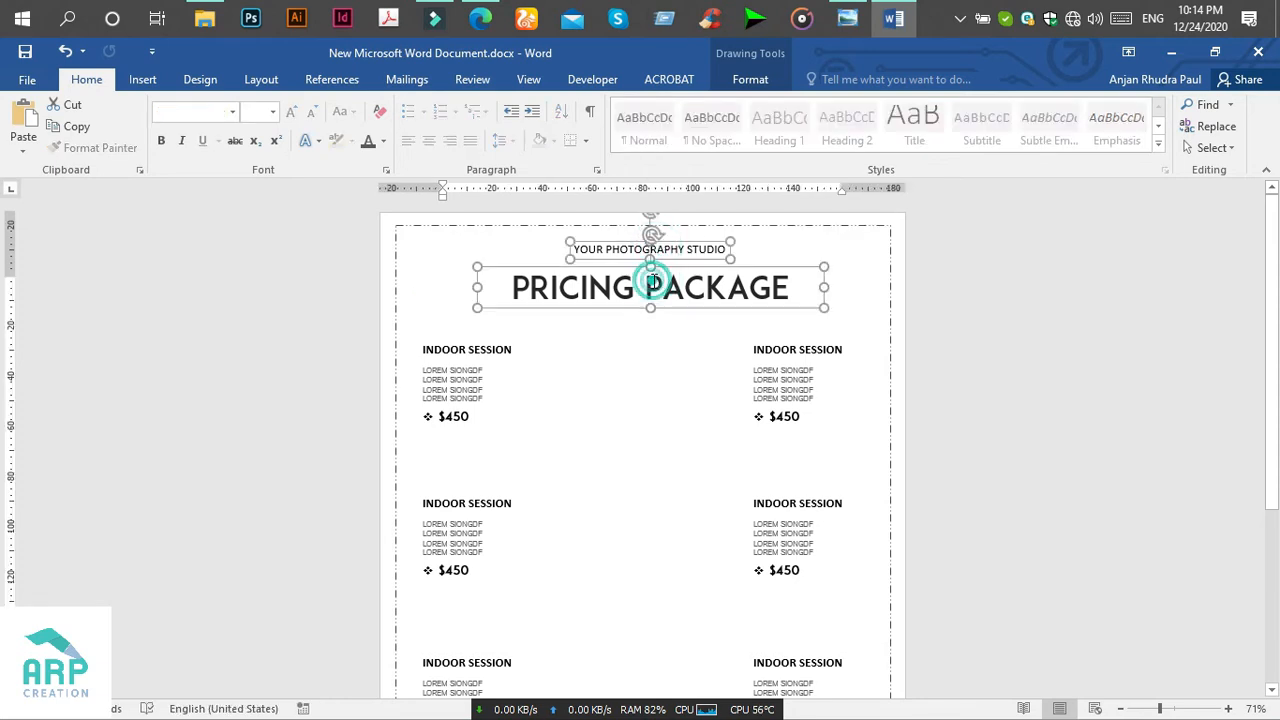
pyautogui.keyDown('shift'); pyautogui.click(686, 226); pyautogui.keyUp('shift')
pyautogui.scroll(-5, 720, 500)
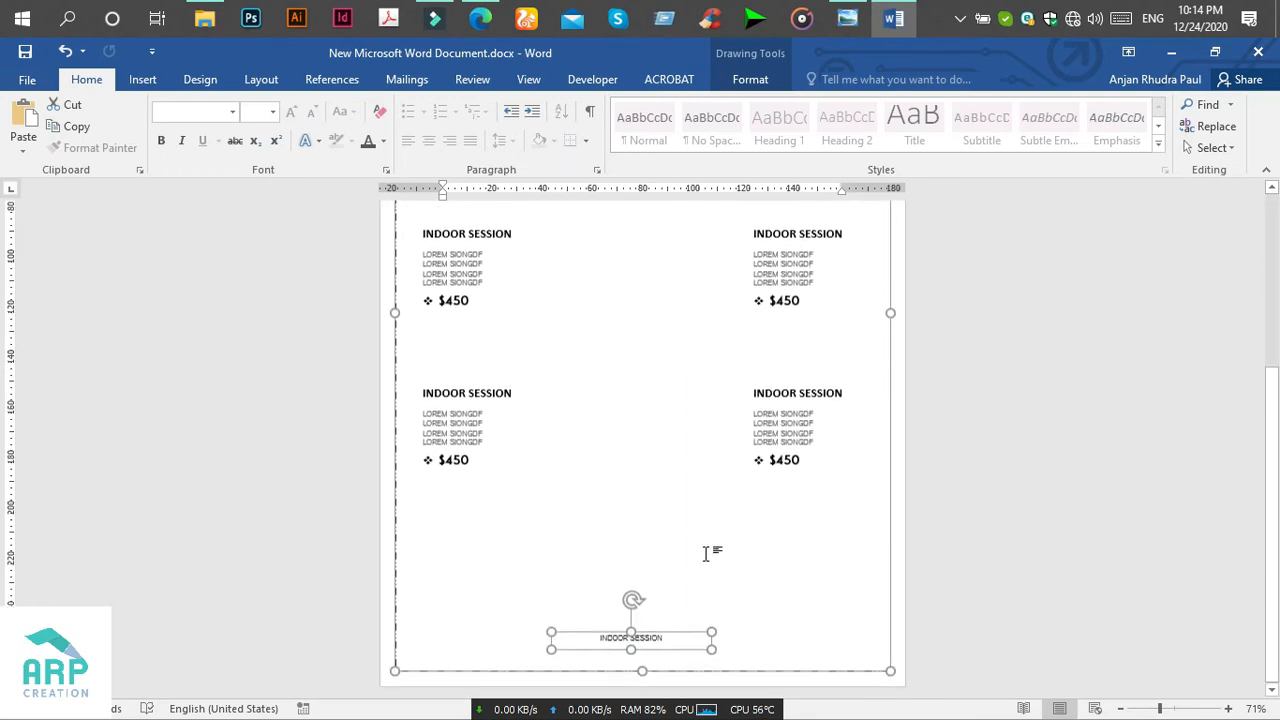
pyautogui.click(753, 88)
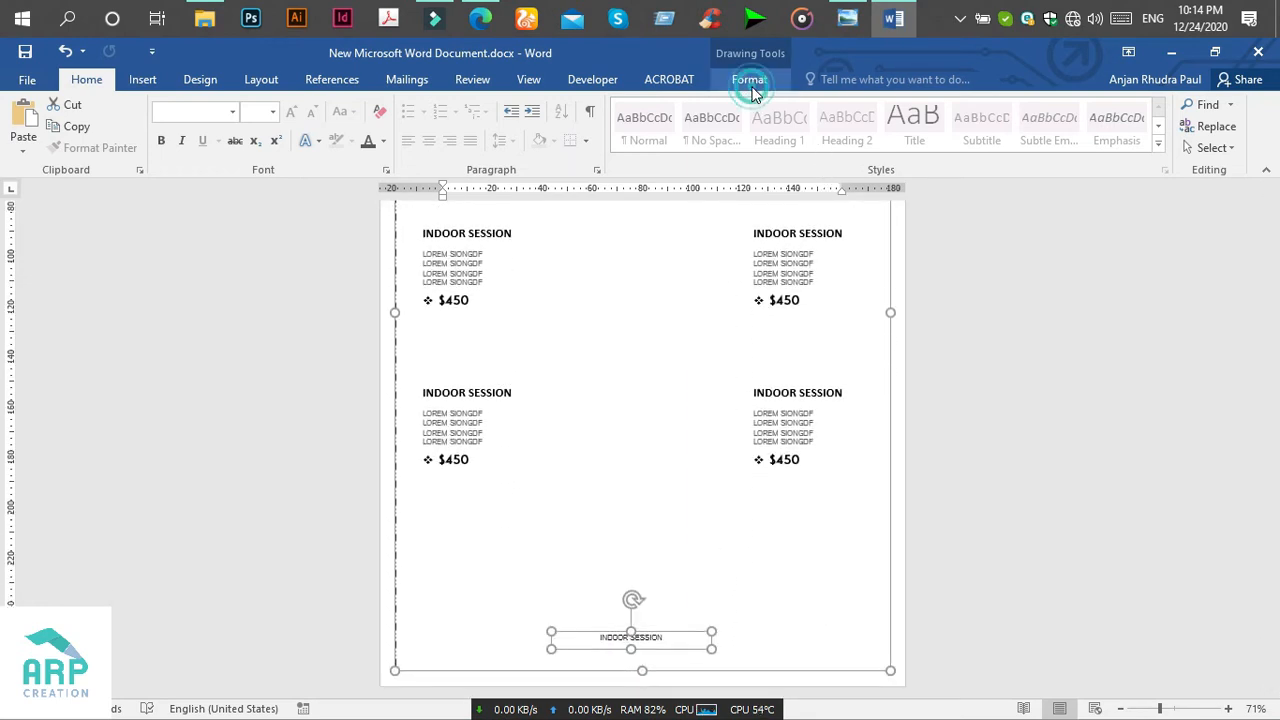
pyautogui.click(1087, 104)
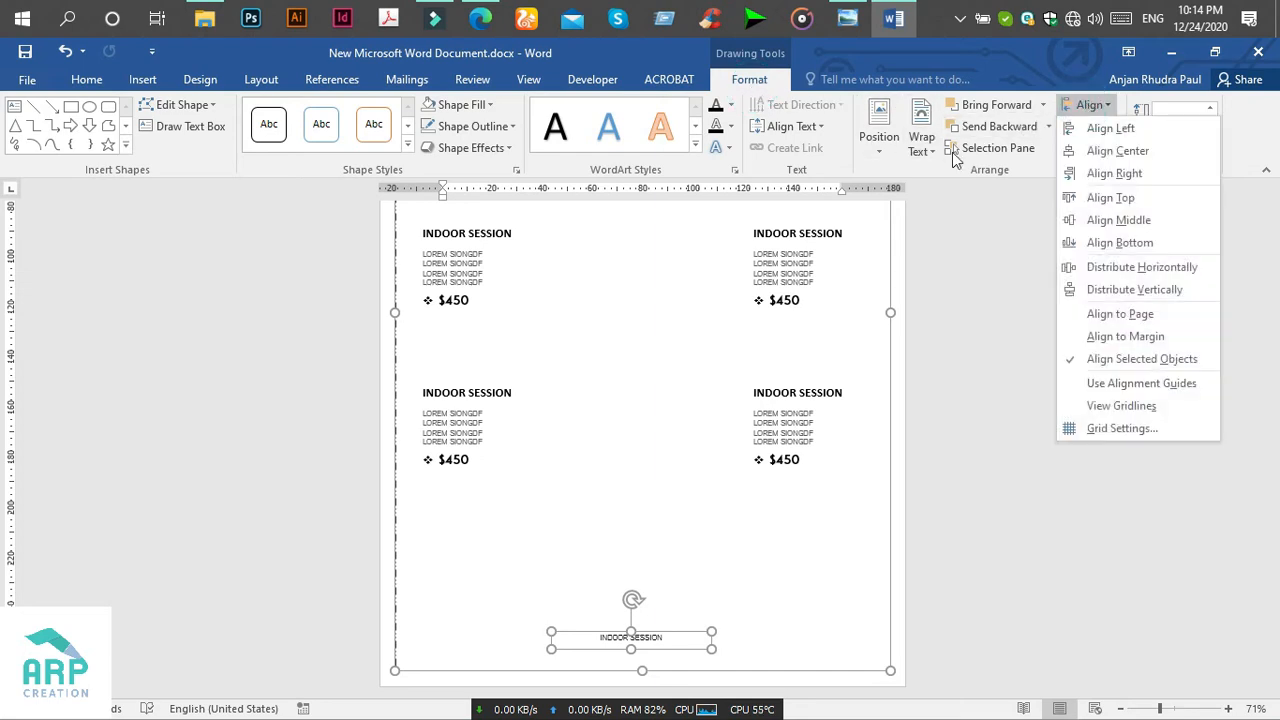
pyautogui.scroll(10, 630, 290)
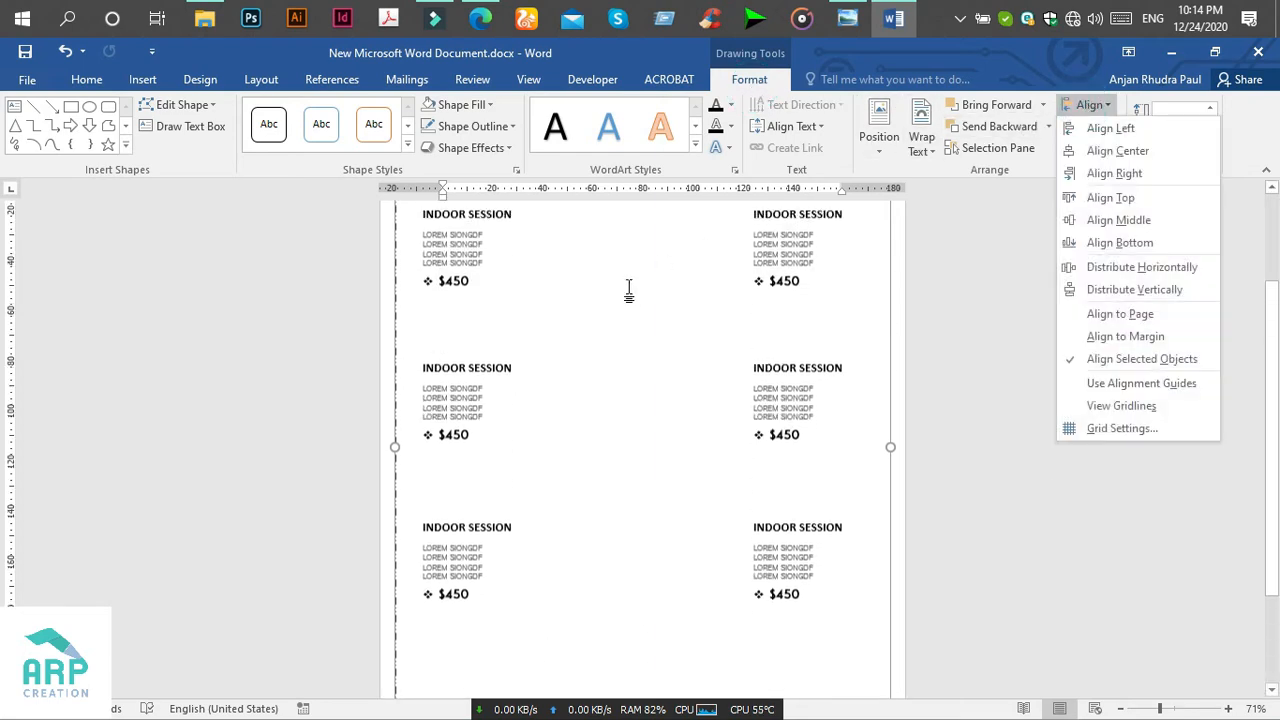
pyautogui.click(1120, 151)
pyautogui.click(642, 380)
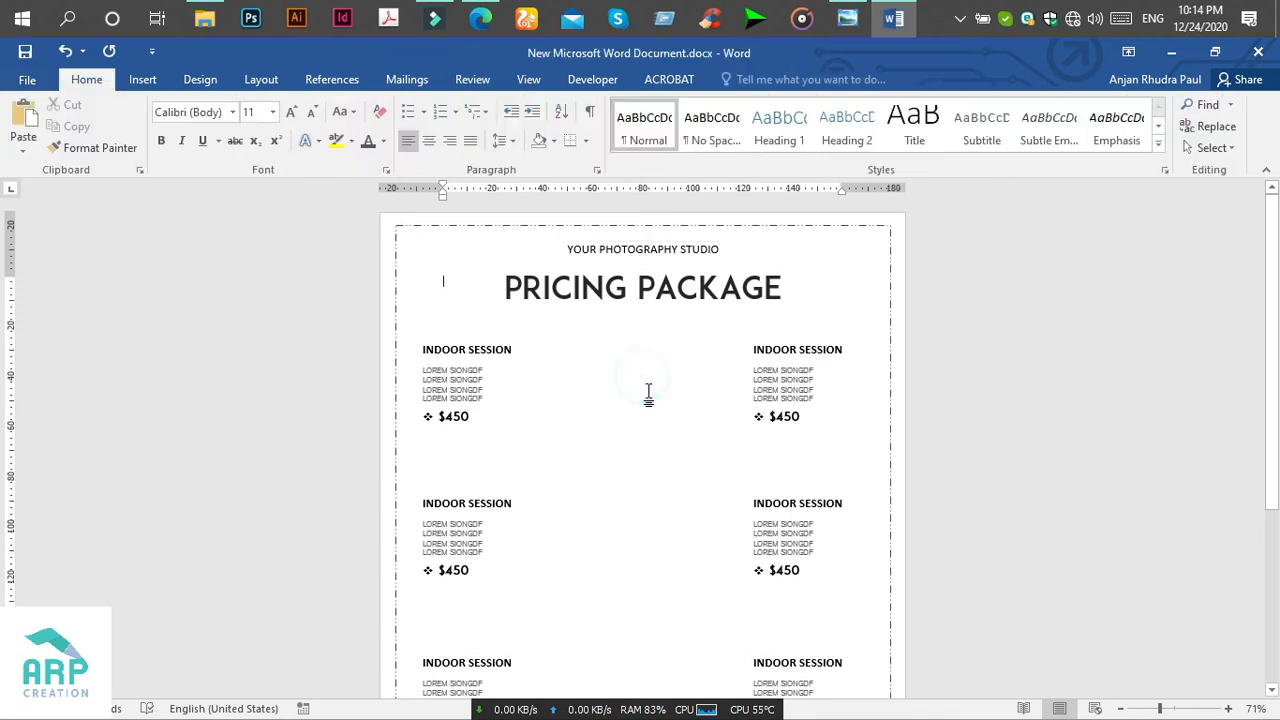
# Check the photo shapes in the Windows Photo Viewer reference image, and draw a teardrop about 39 mm wide and high between the first-row session blocks in Word.
pyautogui.click(145, 79)
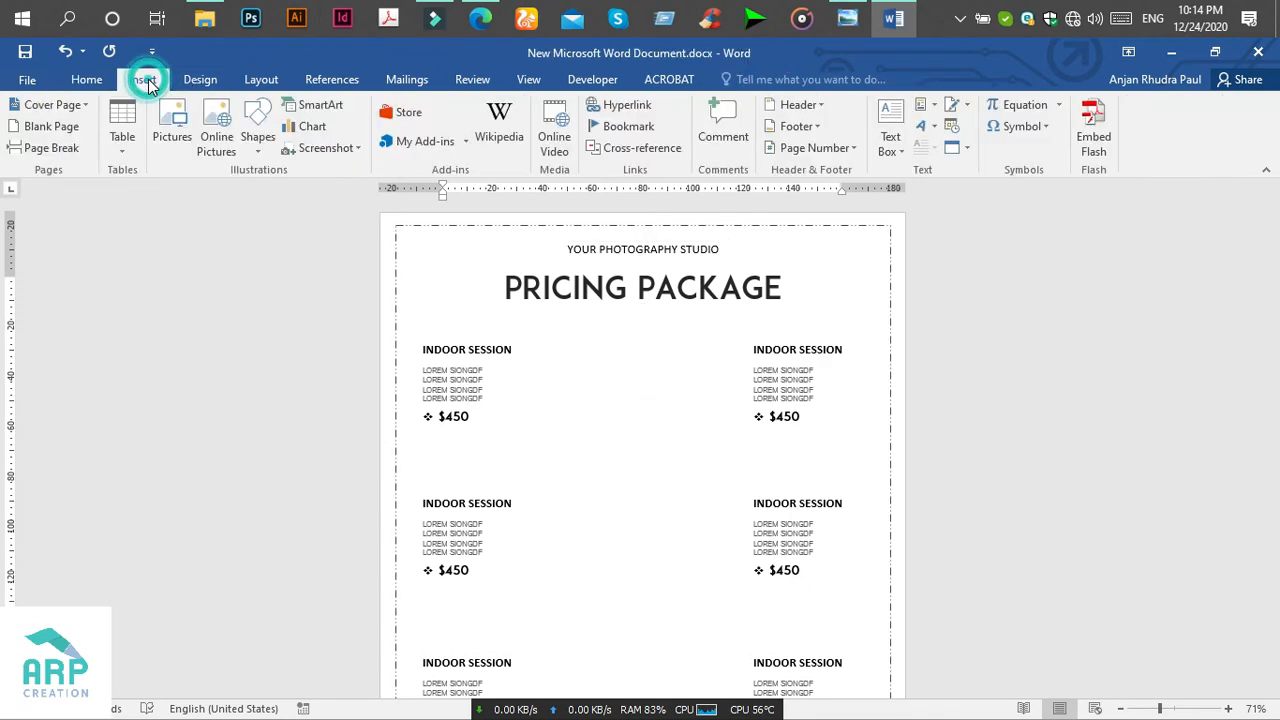
pyautogui.click(847, 18)
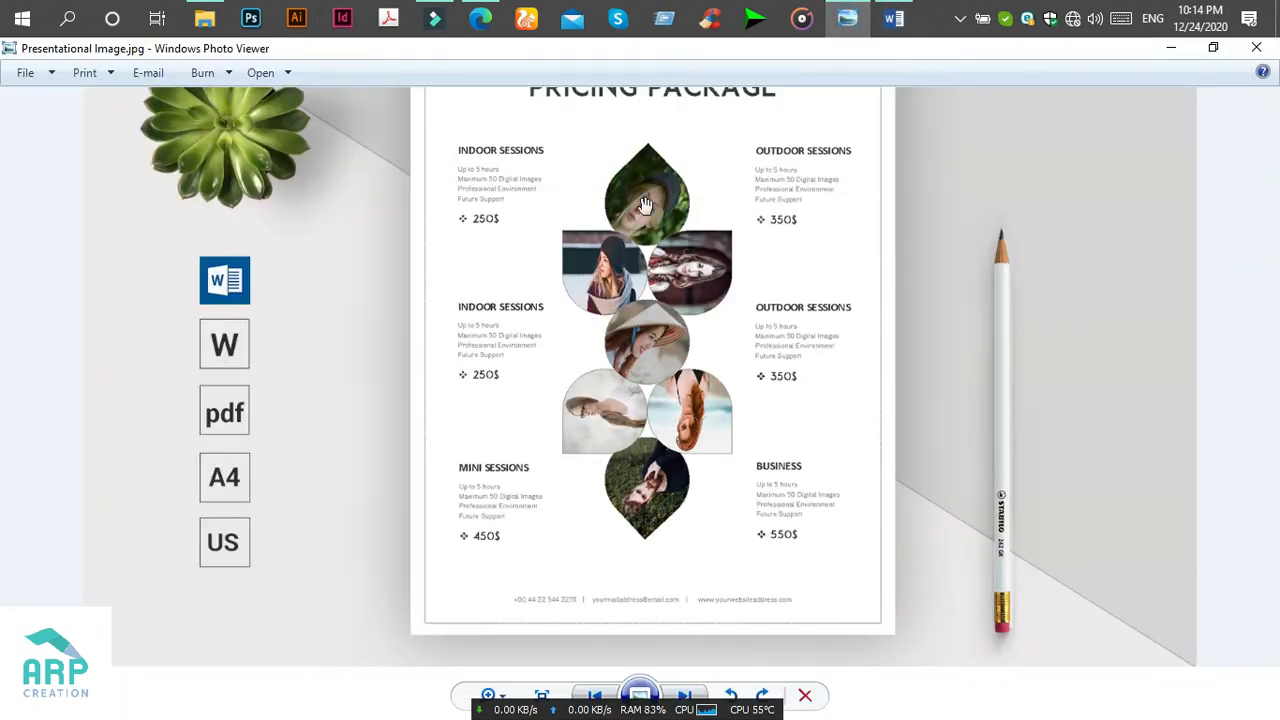
pyautogui.scroll(1, 656, 188)
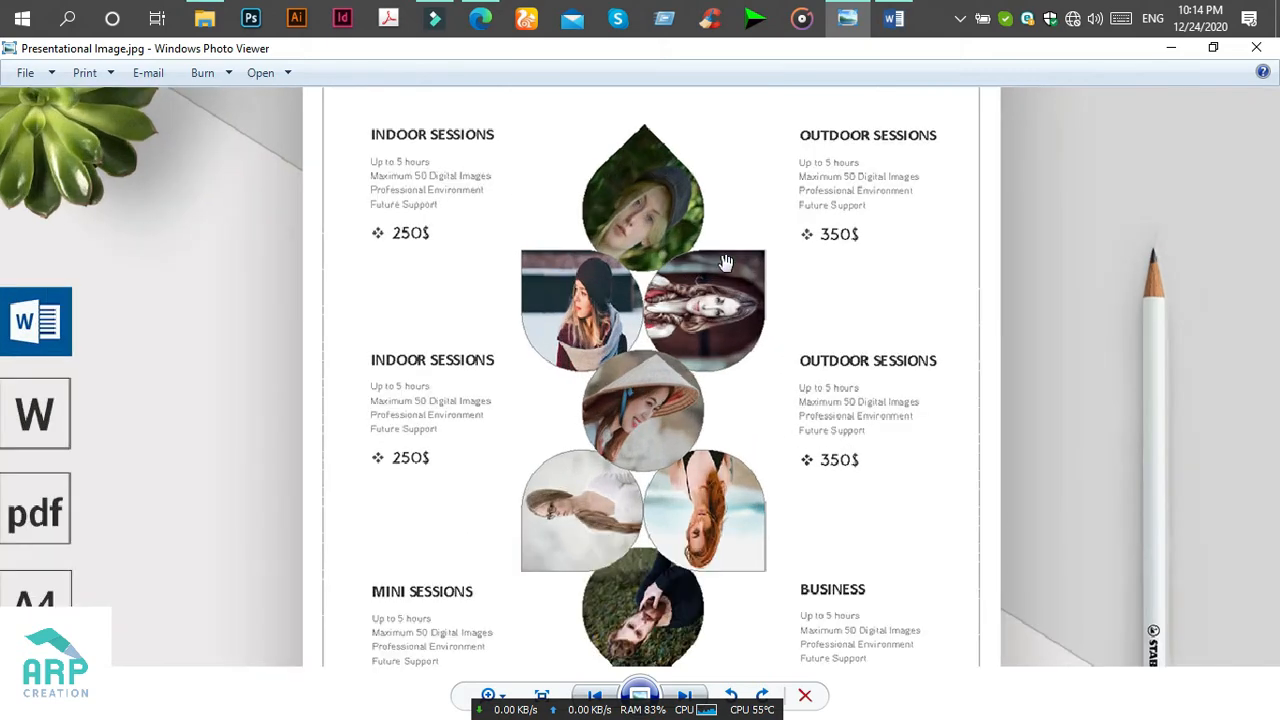
pyautogui.click(1169, 48)
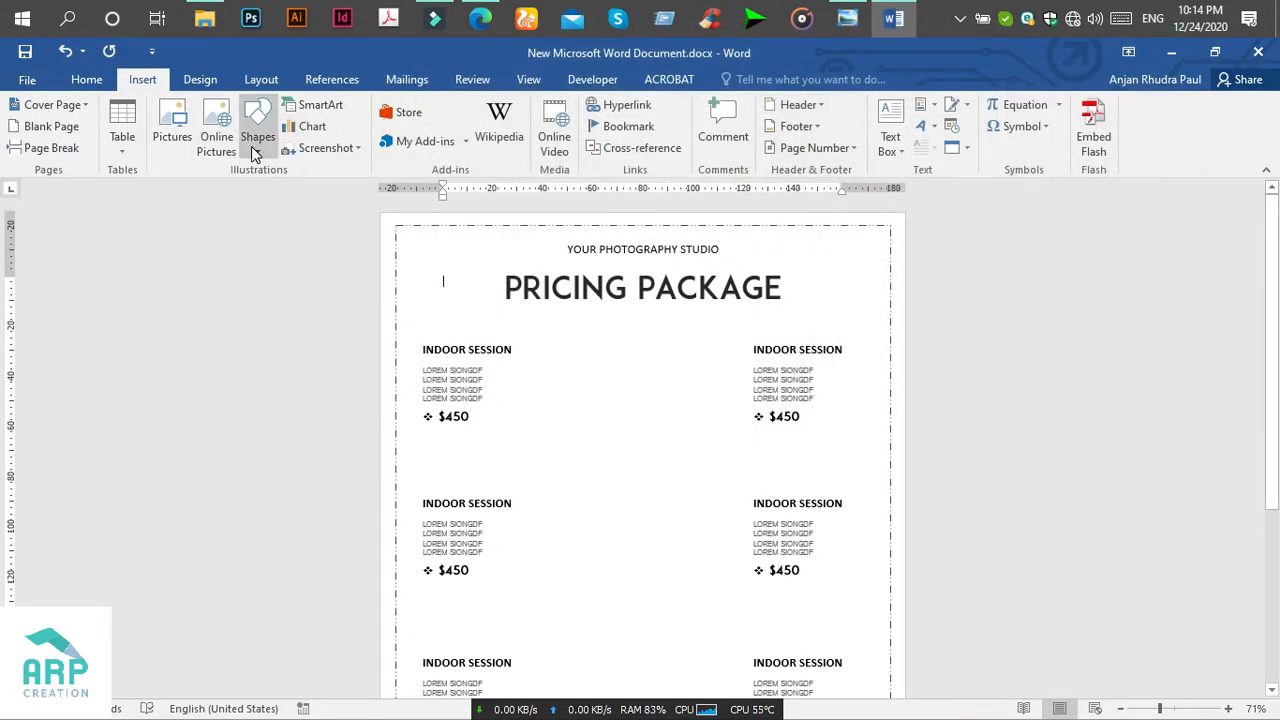
pyautogui.click(256, 144)
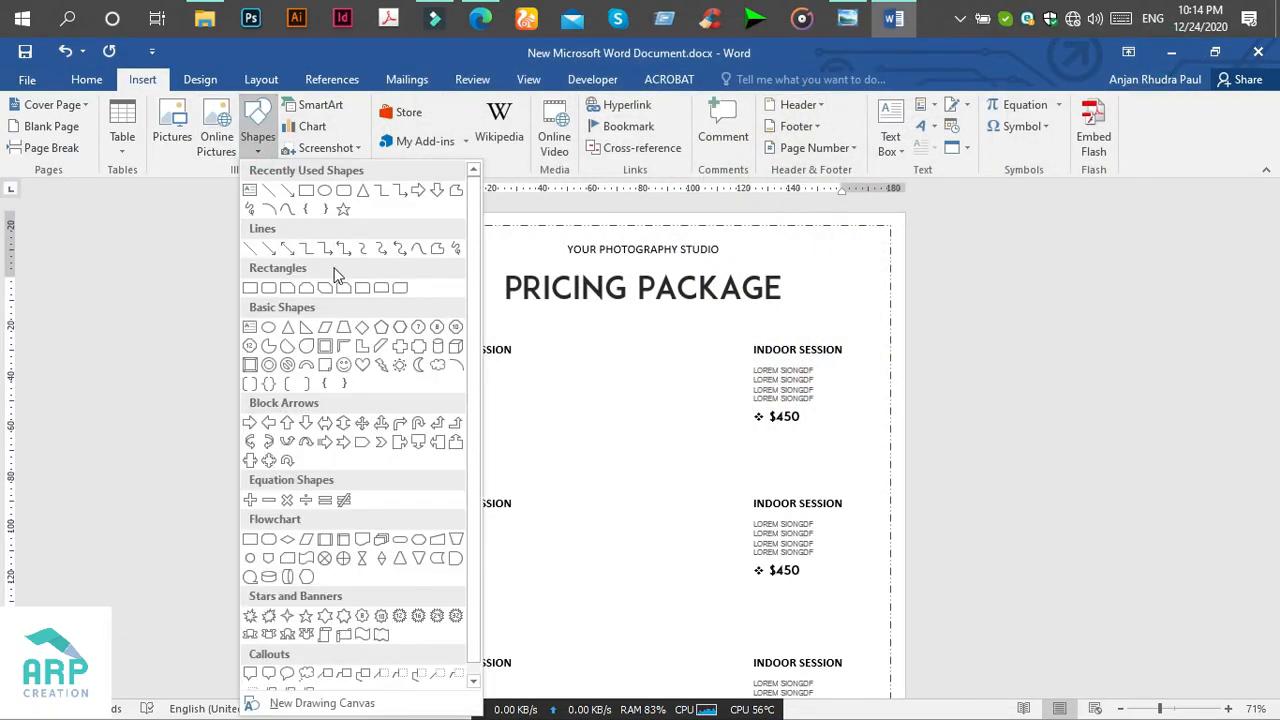
pyautogui.click(307, 356)
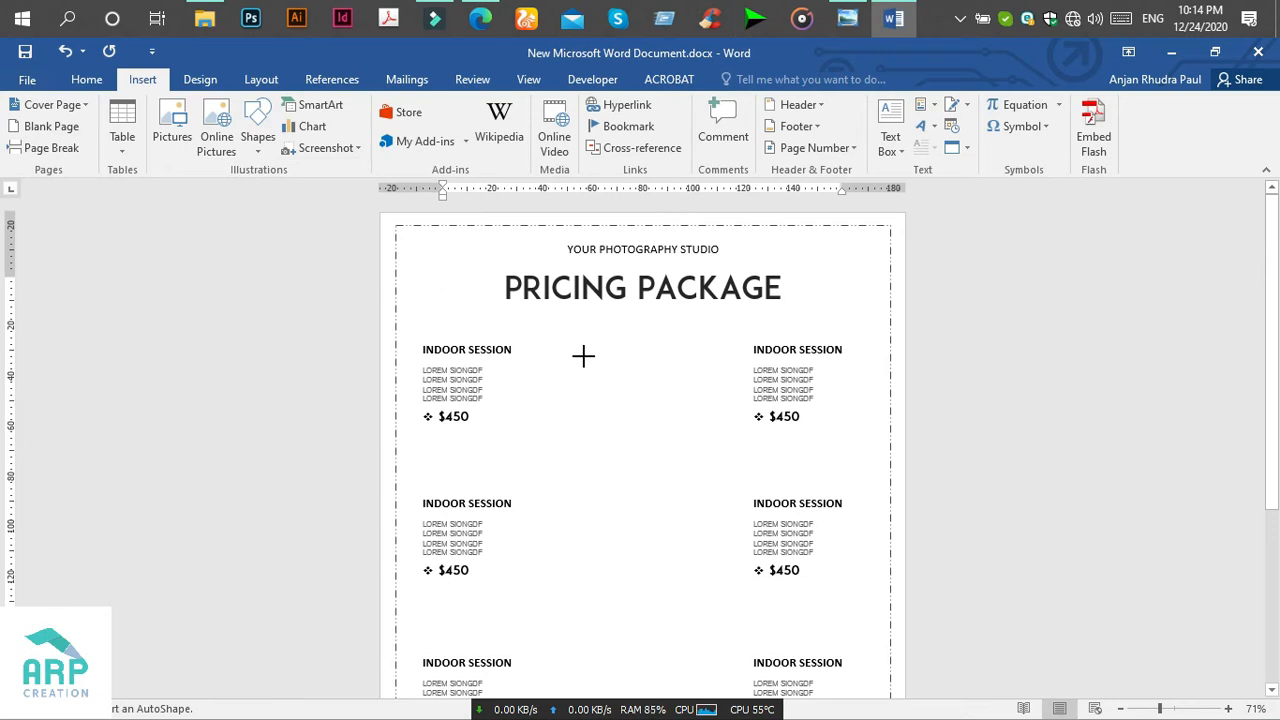
pyautogui.moveTo(582, 346); pyautogui.dragTo(657, 445)
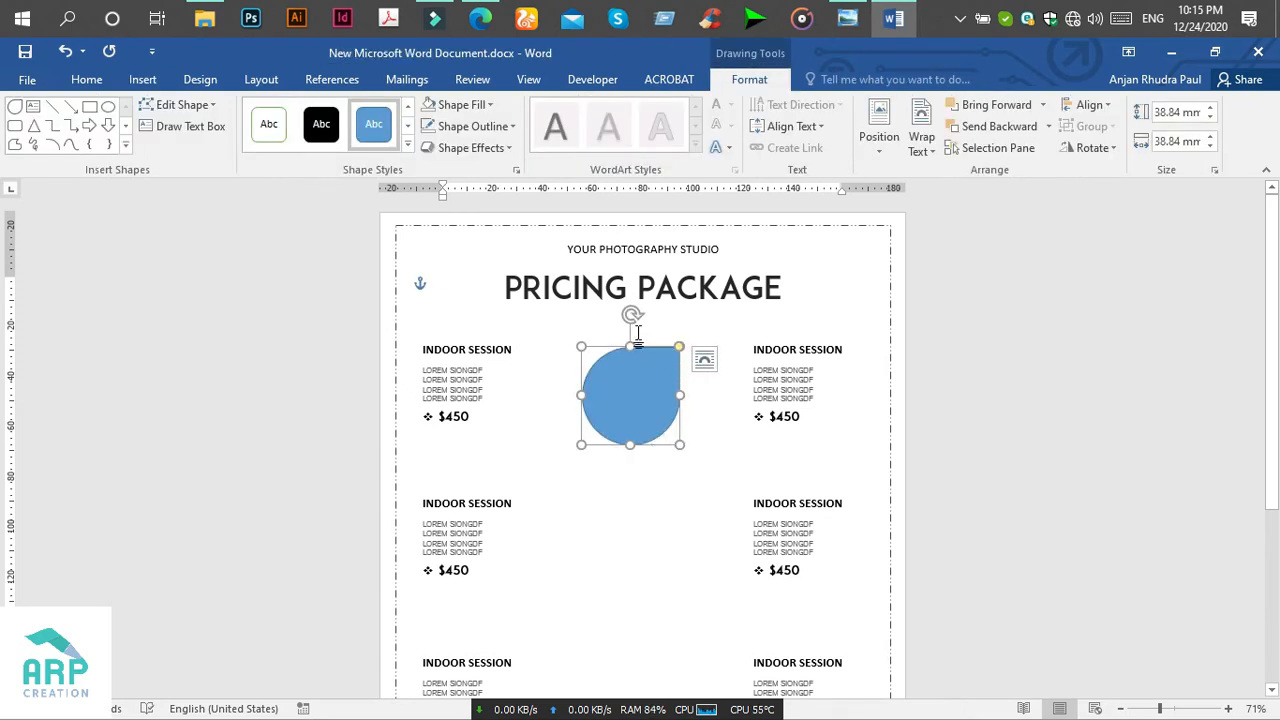
# Fill the teardrop shape with a light grey from the white theme shades and remove its outline.
pyautogui.click(455, 112)
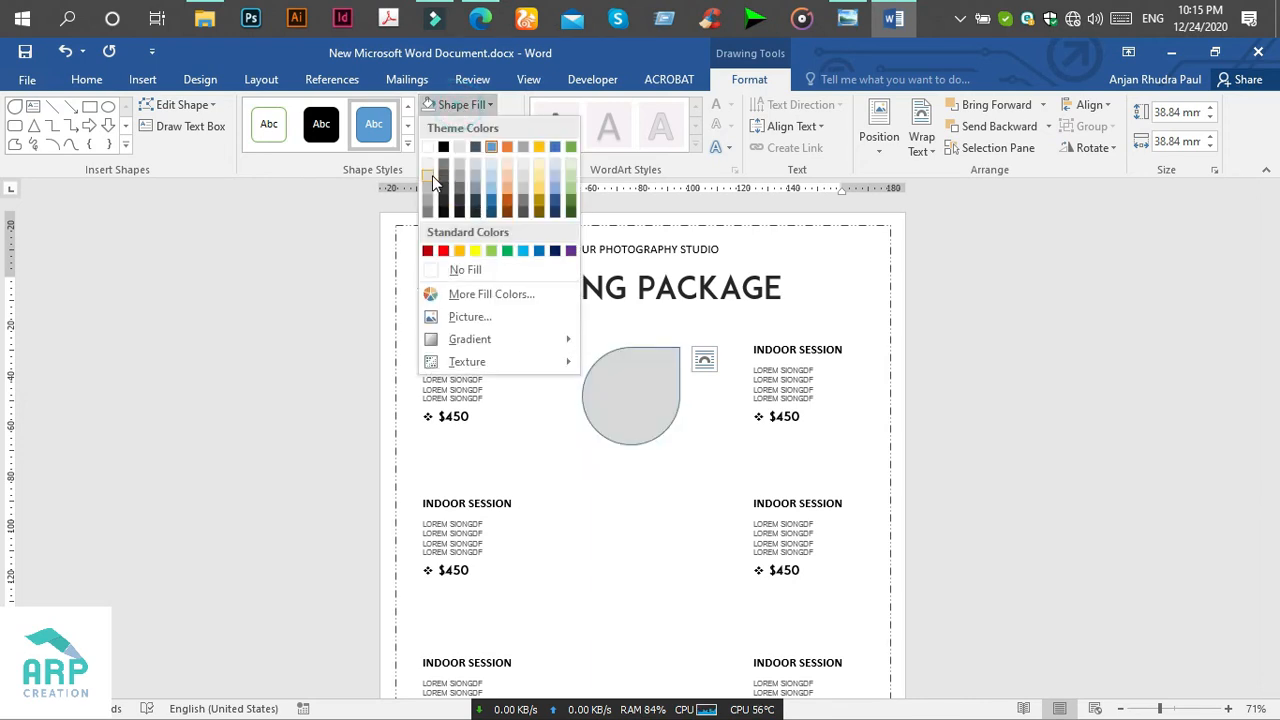
pyautogui.click(432, 175)
pyautogui.click(472, 128)
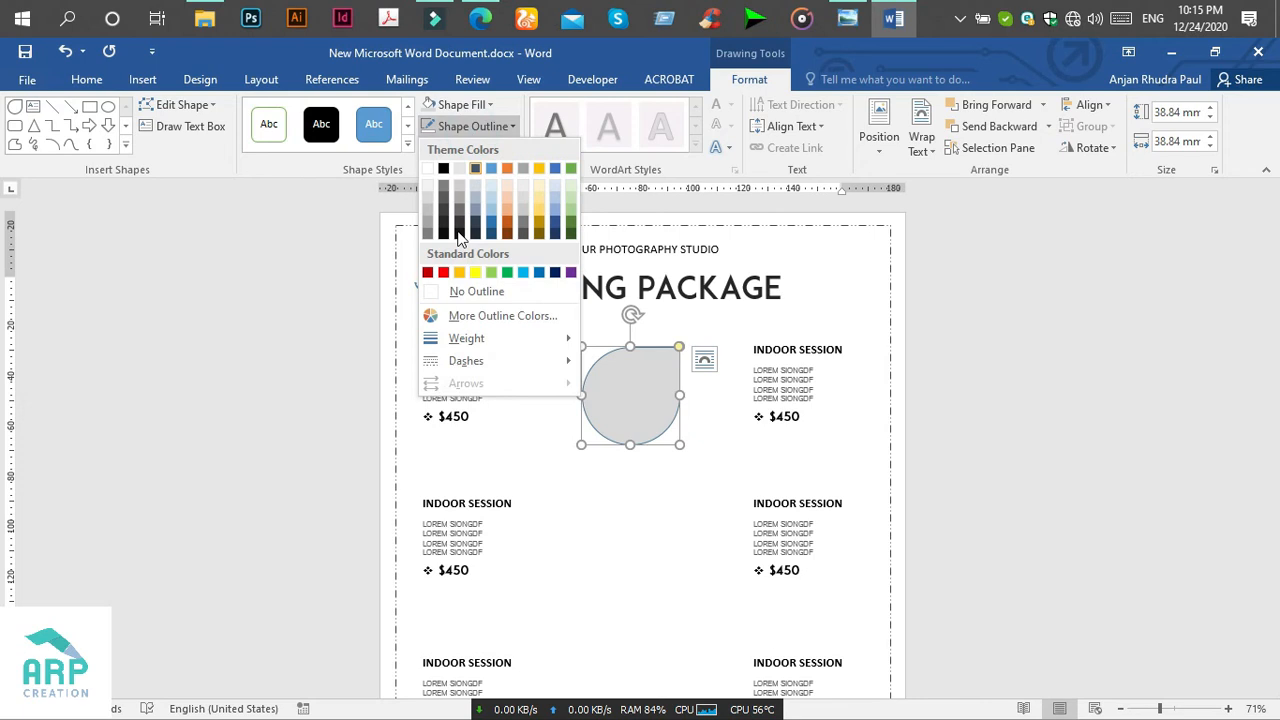
pyautogui.click(468, 291)
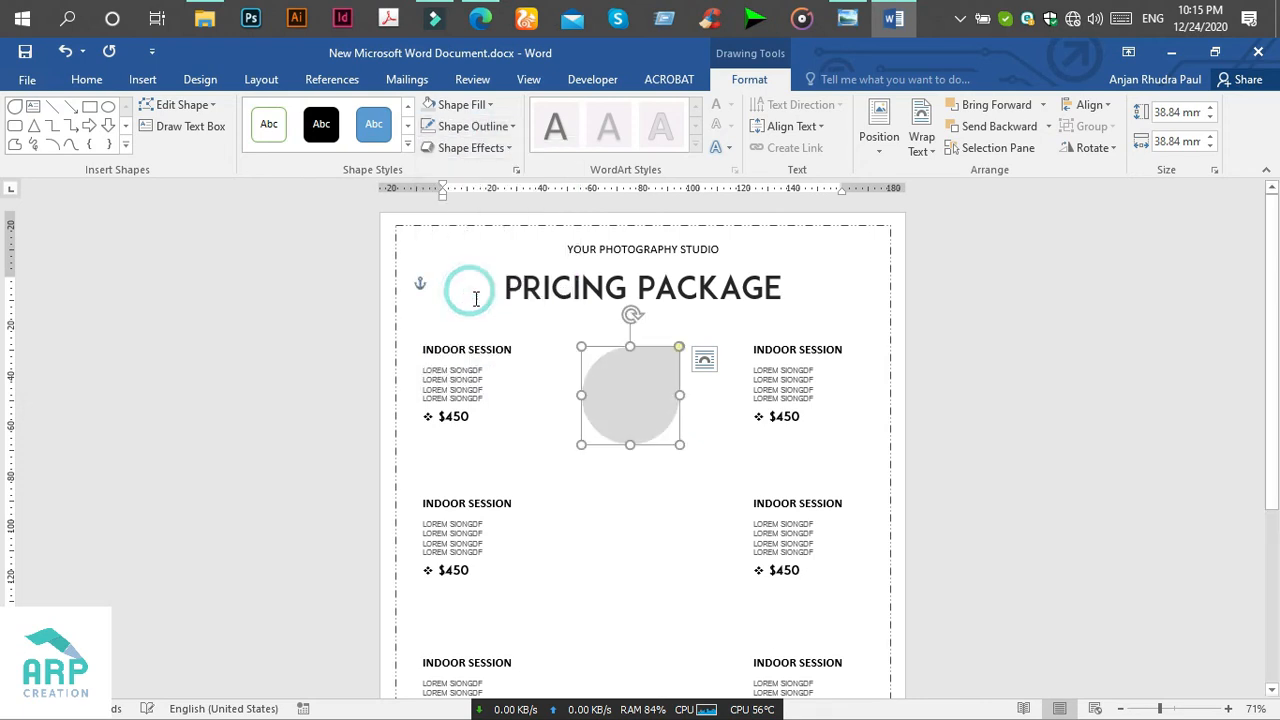
# Open the teardrop's shape formatting options and change its fill type to picture or texture fill.
pyautogui.rightClick(667, 372)
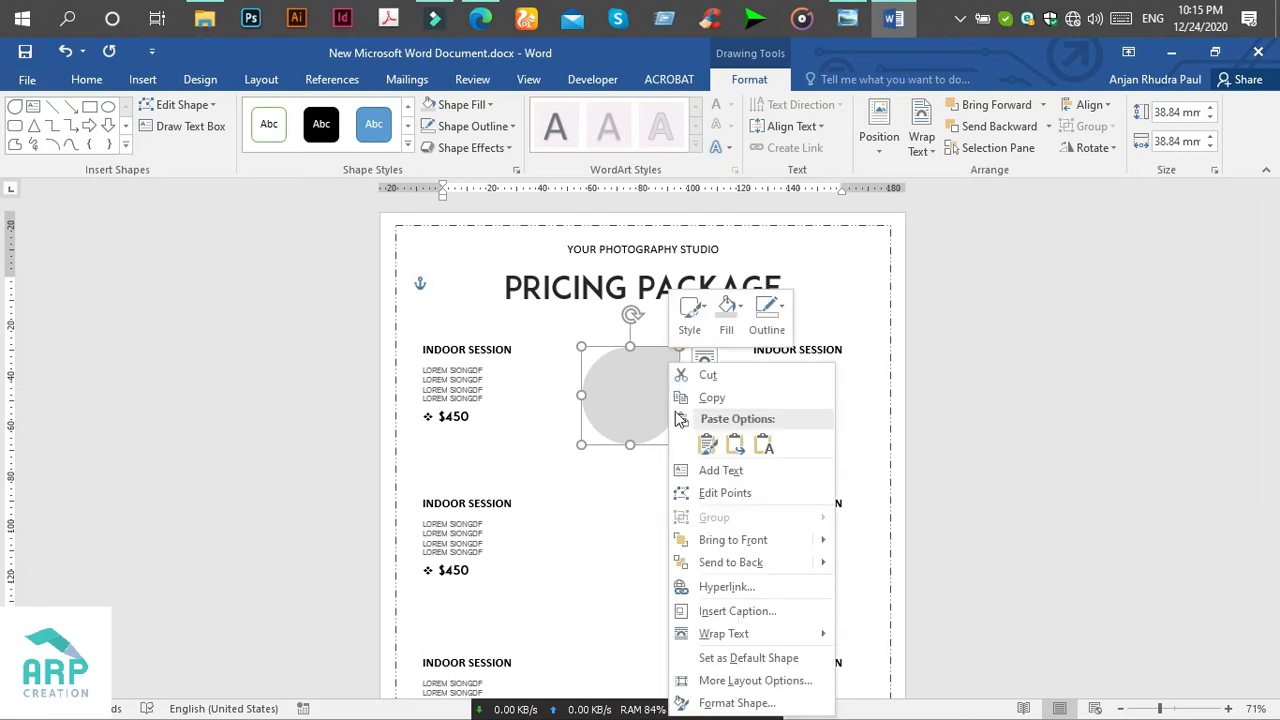
pyautogui.click(818, 703)
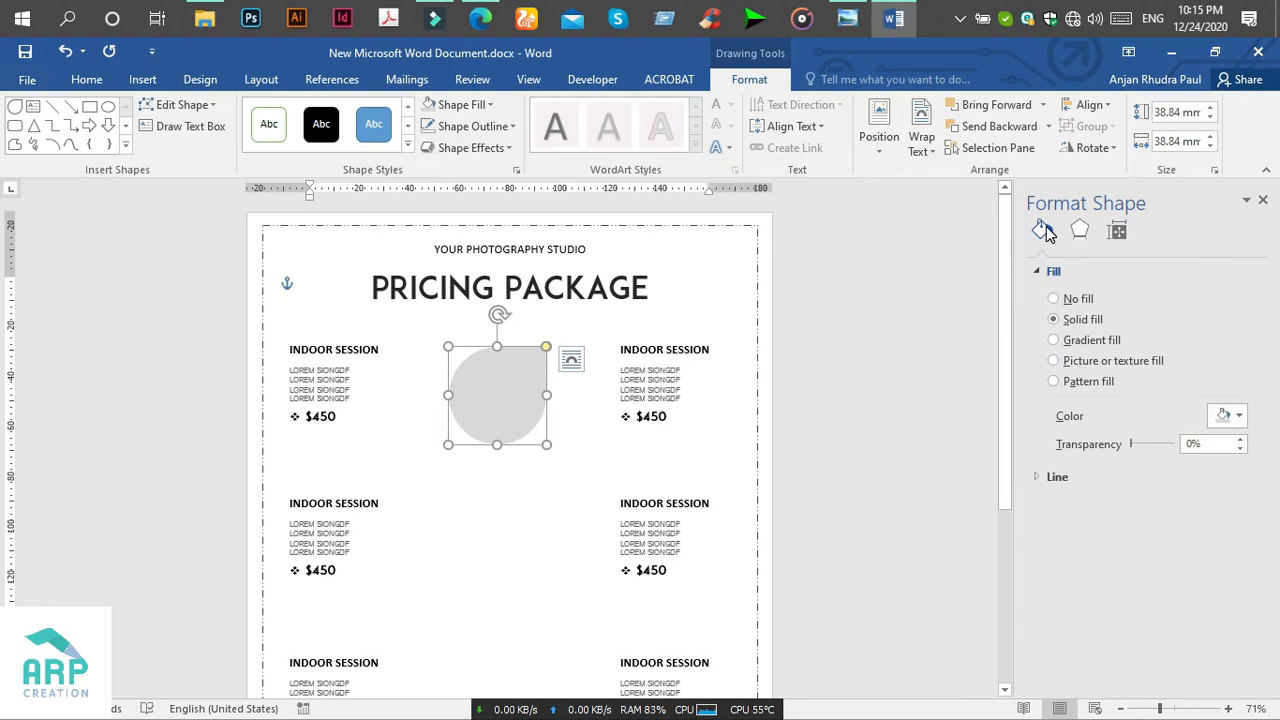
pyautogui.click(1072, 362)
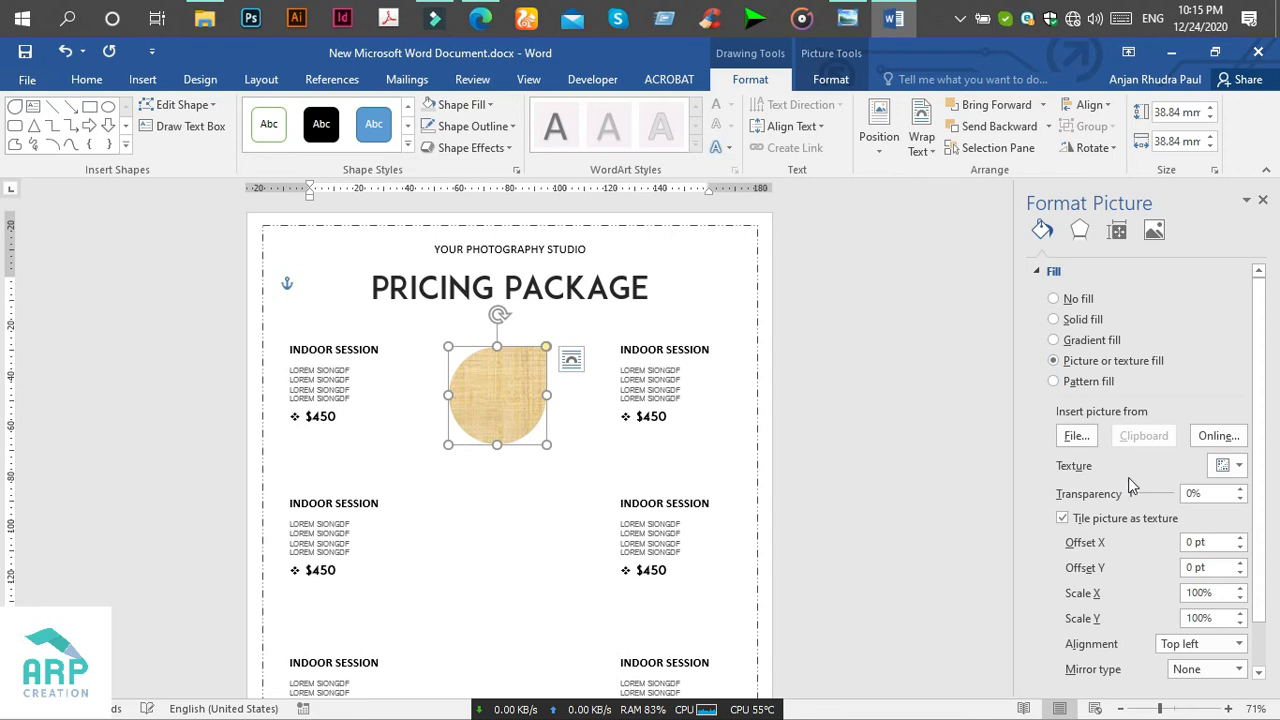
# Fill the teardrop with the Downloads folder's couple photo whose file name ends in 5085331.jpg, and disable rotating the picture with the shape.
pyautogui.click(1076, 438)
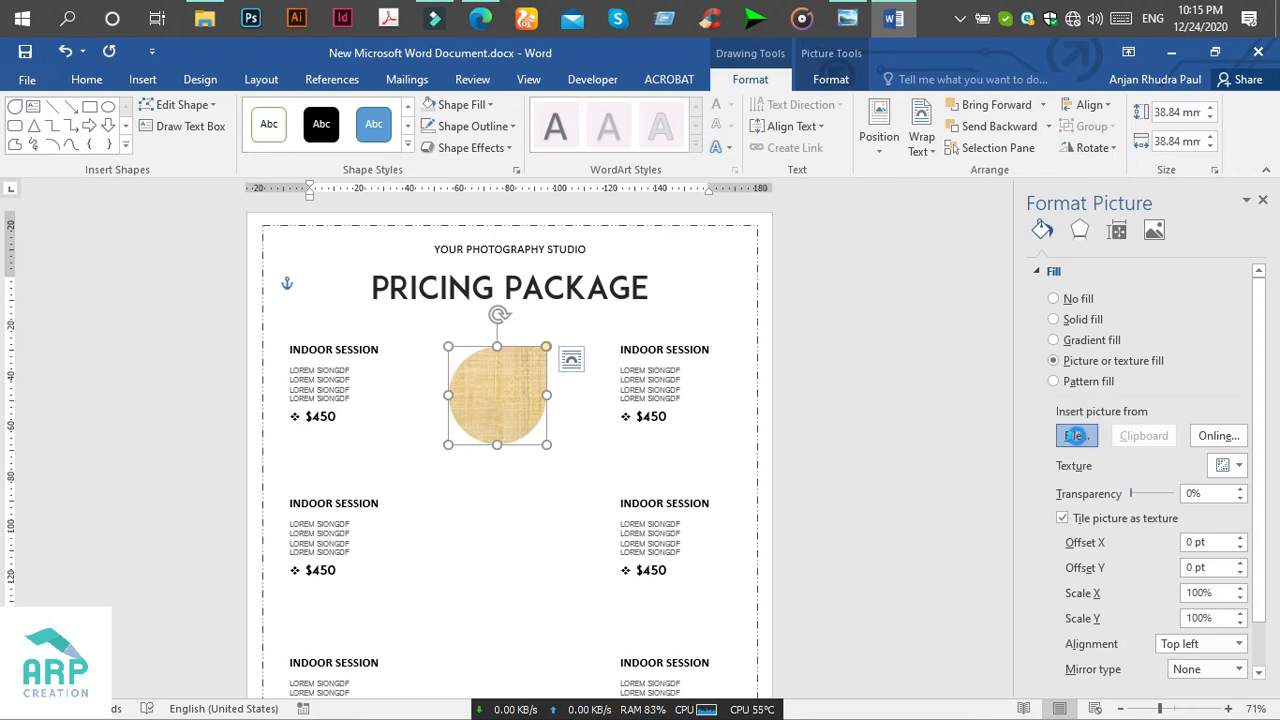
pyautogui.click(1078, 437)
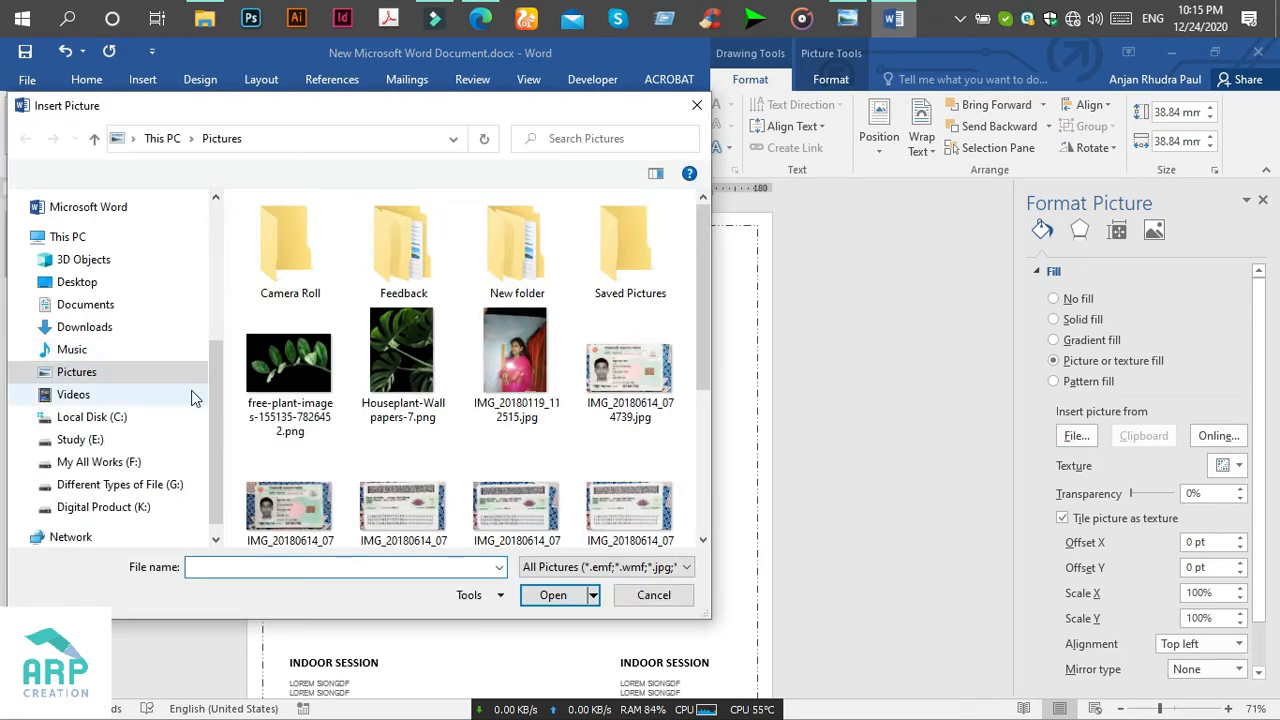
pyautogui.scroll(-1, 95, 394)
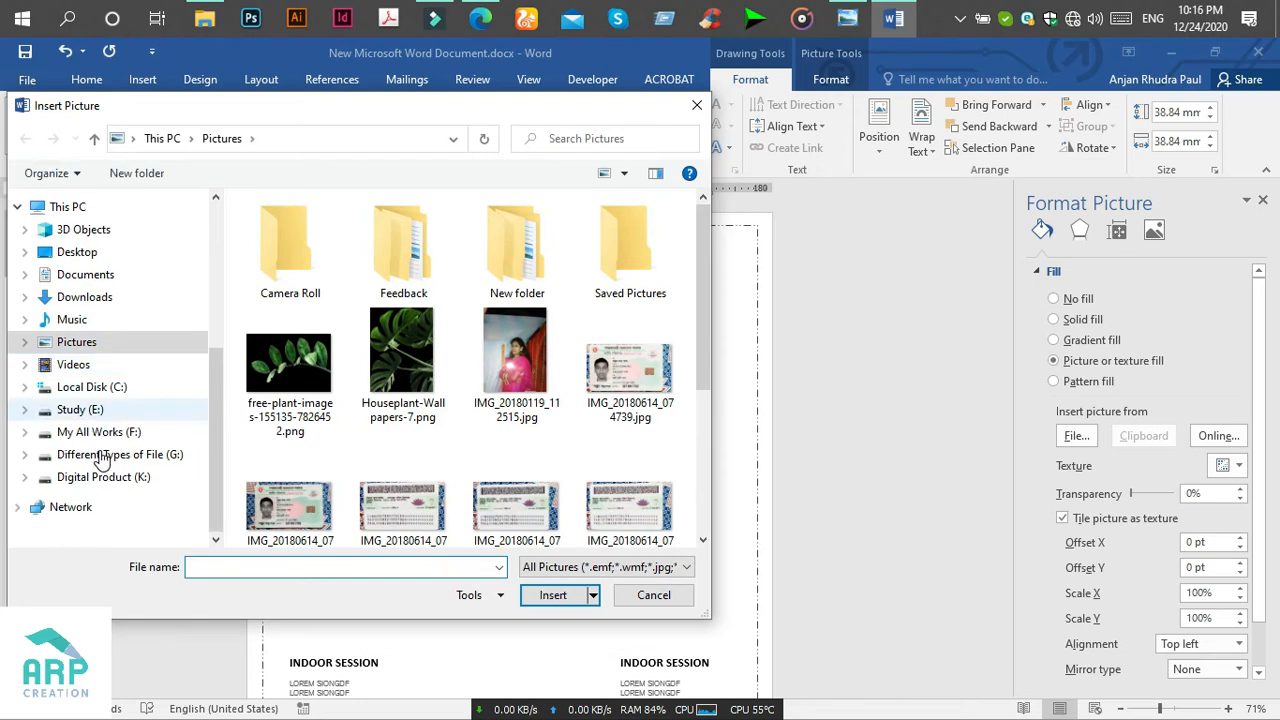
pyautogui.click(91, 297)
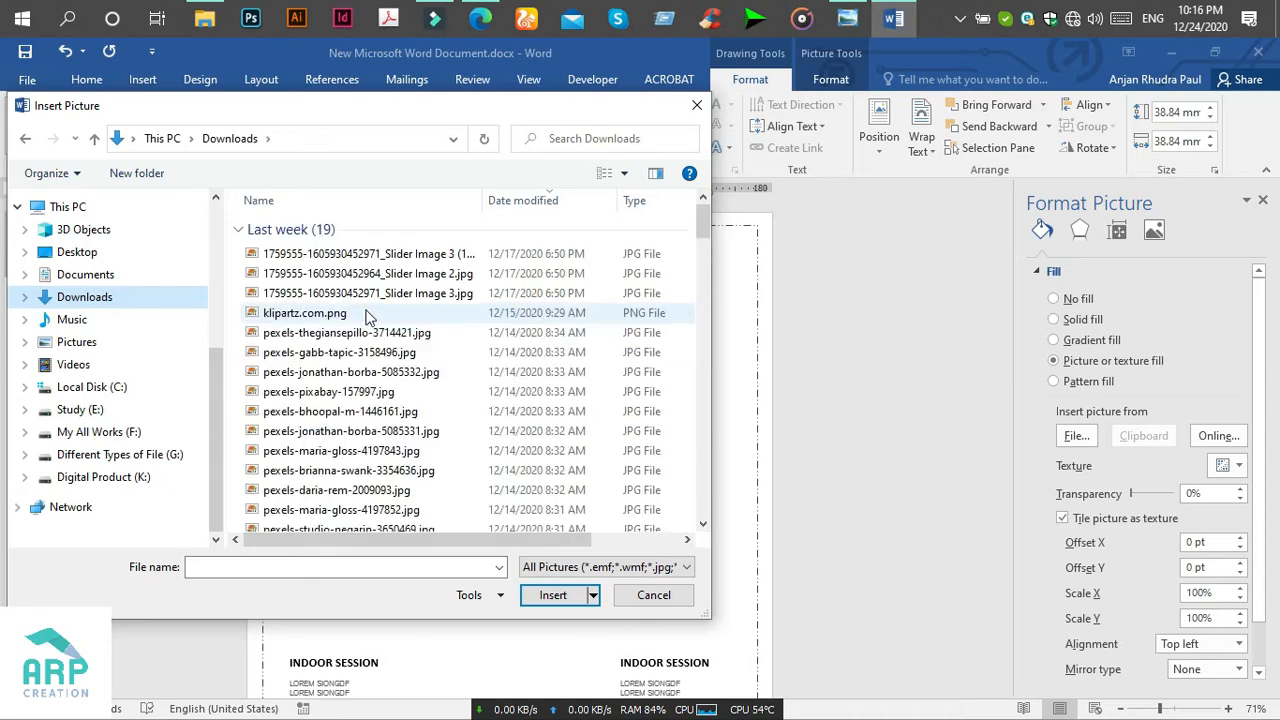
pyautogui.click(624, 174)
pyautogui.click(686, 90)
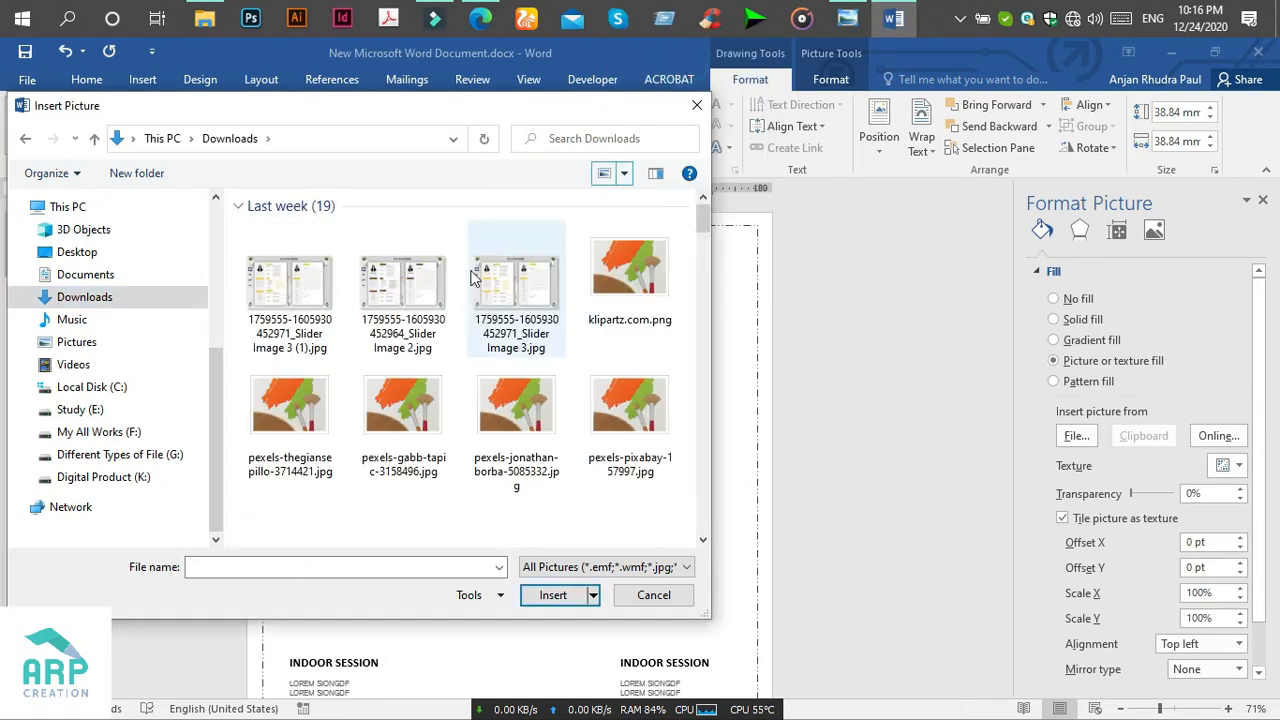
pyautogui.scroll(-5, 443, 391)
pyautogui.scroll(2, 447, 385)
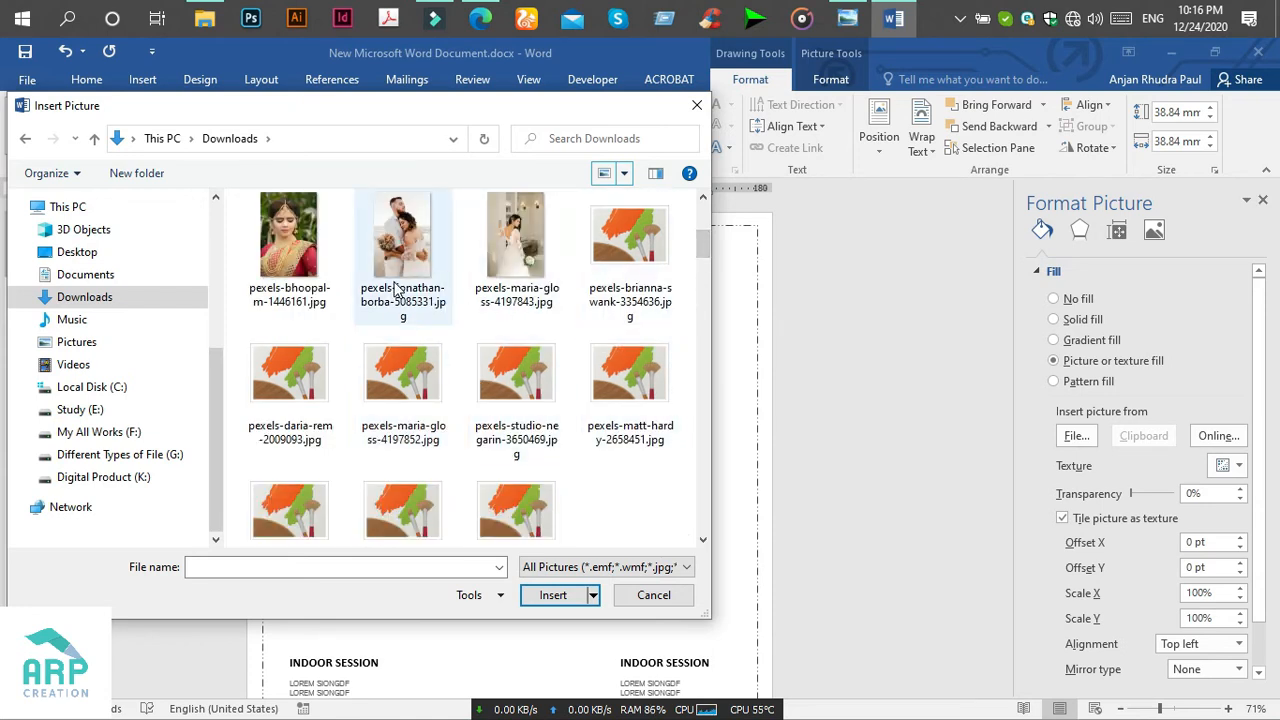
pyautogui.click(398, 250)
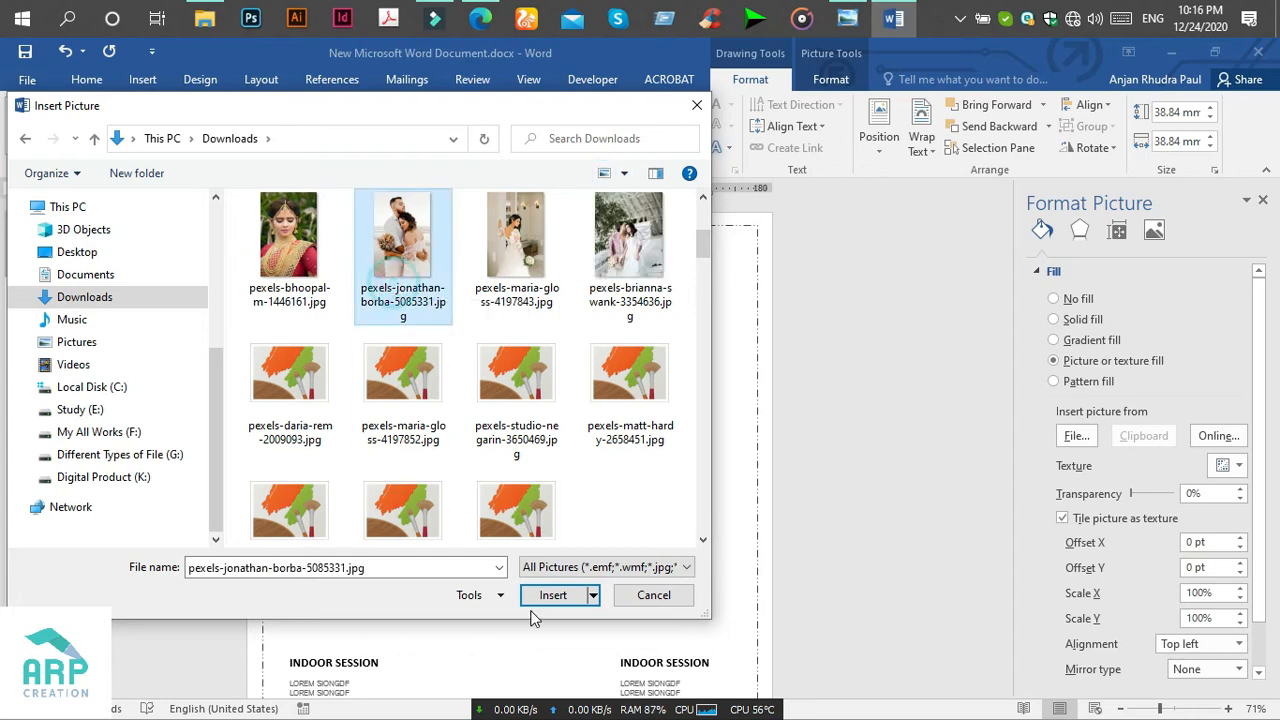
pyautogui.click(551, 594)
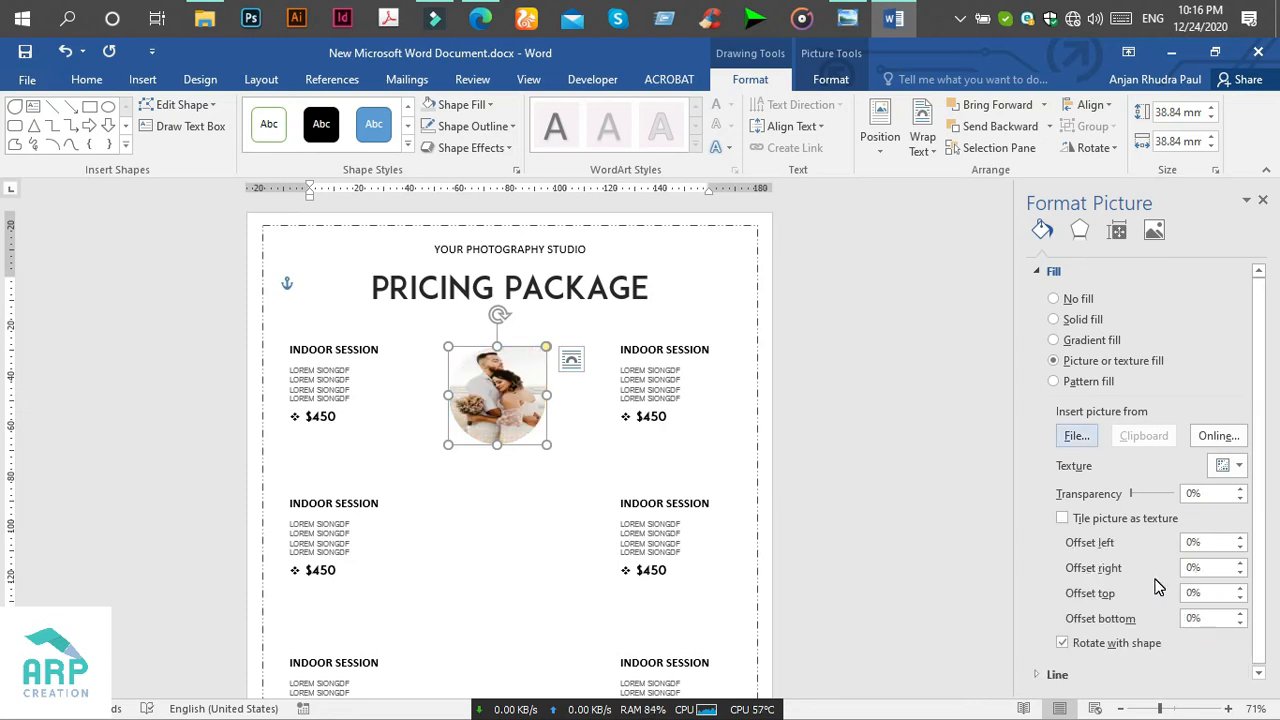
pyautogui.click(1070, 643)
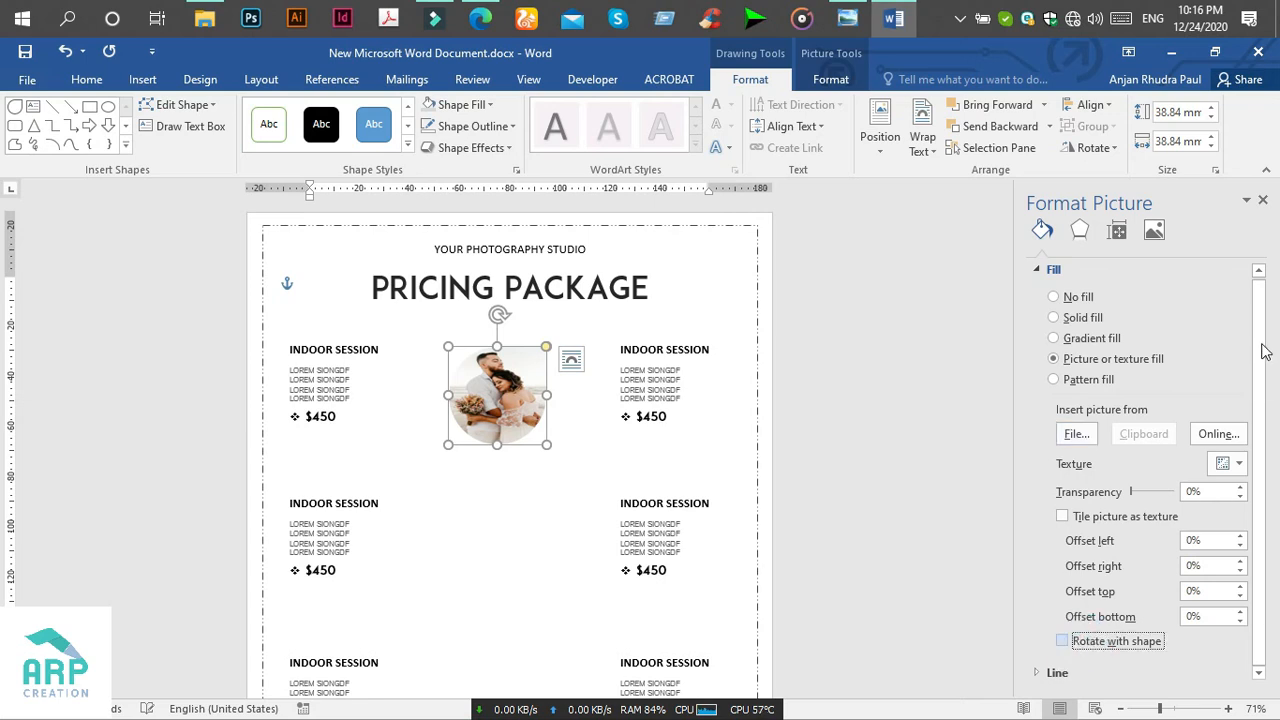
# Rotate the picture-filled teardrop so its tip points straight up, and place a duplicate just below it.
pyautogui.click(1263, 202)
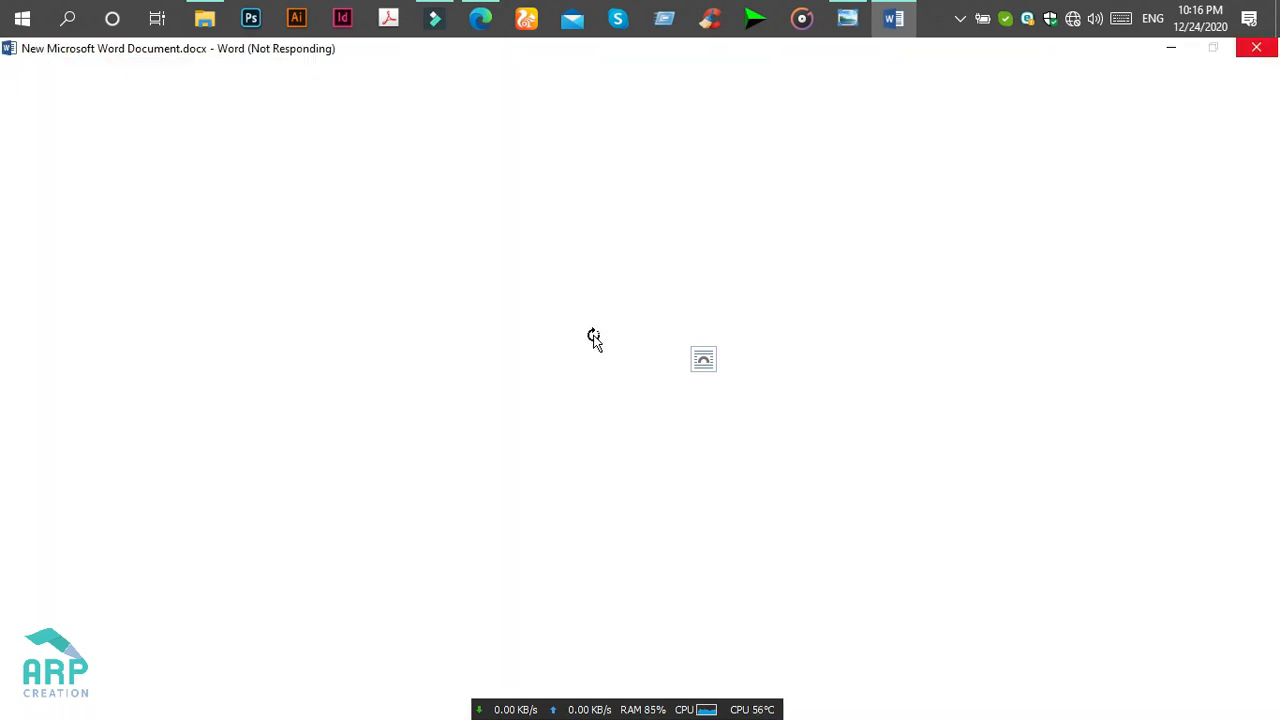
pyautogui.moveTo(594, 339)
pyautogui.mouseDown()
pyautogui.moveTo(612, 326)
pyautogui.moveTo(598, 352)
pyautogui.mouseUp()
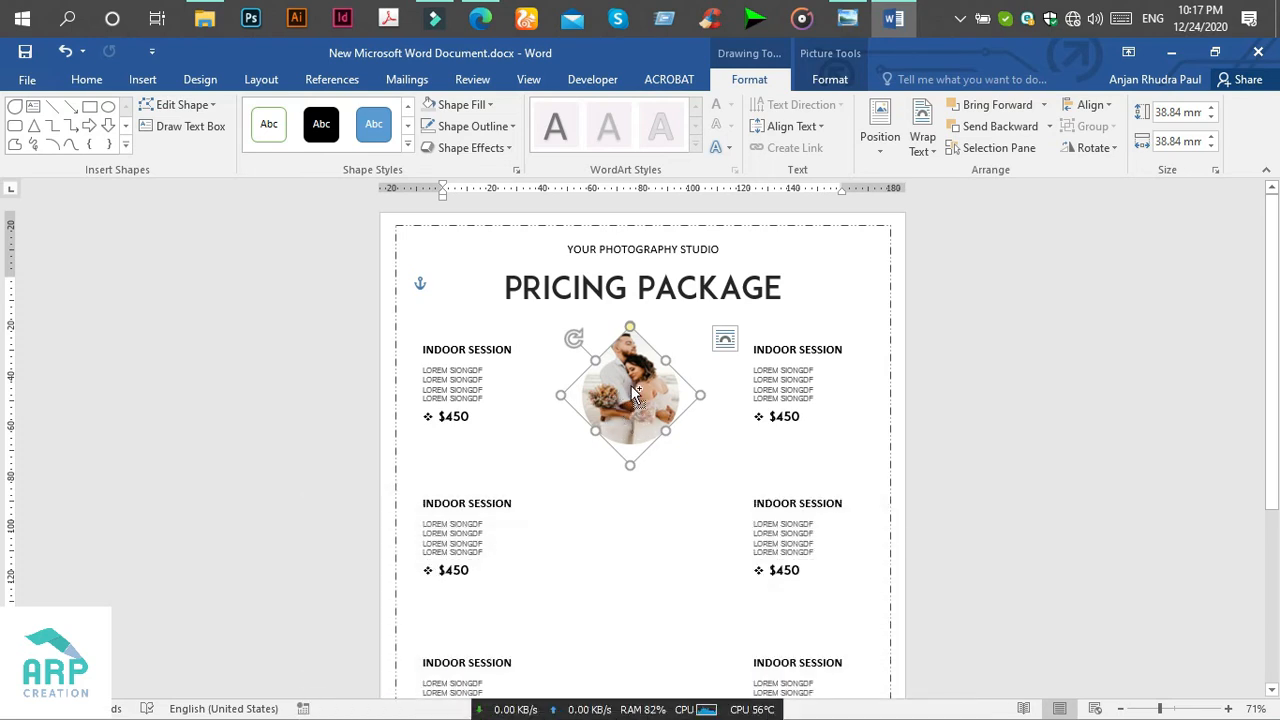
pyautogui.moveTo(617, 412); pyautogui.dragTo(610, 489)
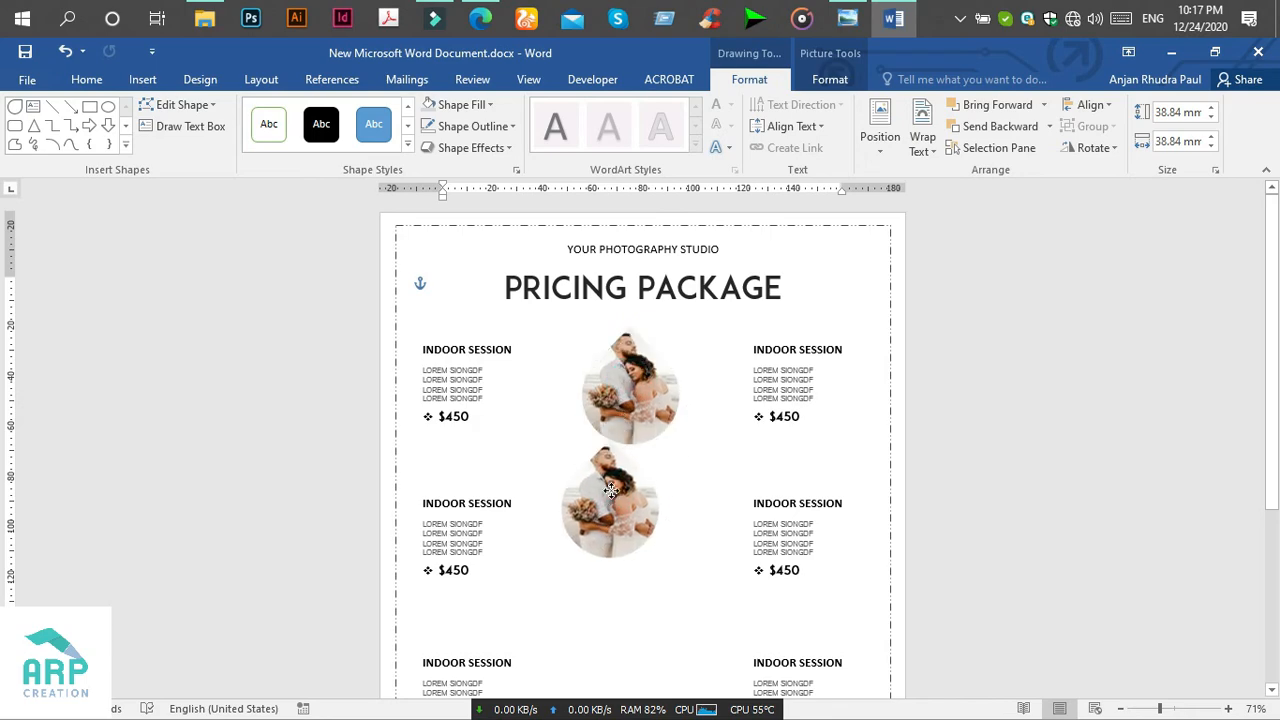
# Compare with the reference image in Windows Photo Viewer, and rotate the duplicate teardrop so its tip points up and left, below-left of the first.
pyautogui.click(847, 18)
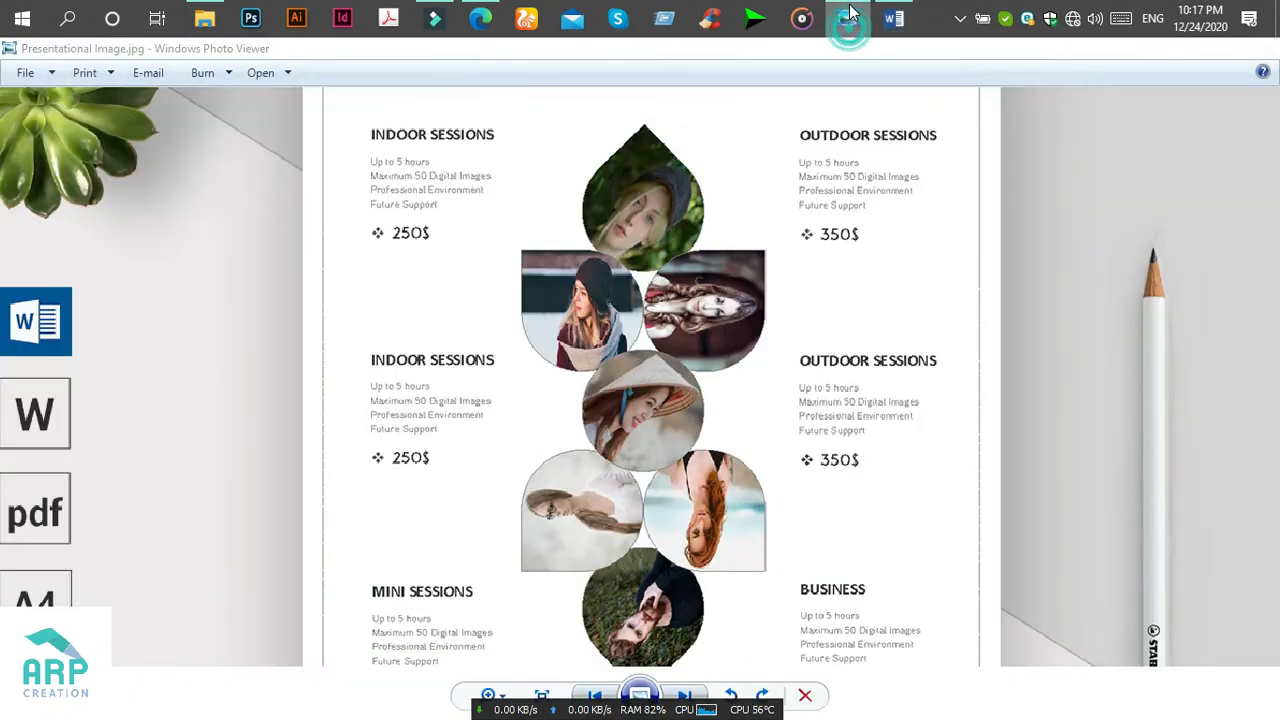
pyautogui.click(847, 18)
pyautogui.click(618, 507)
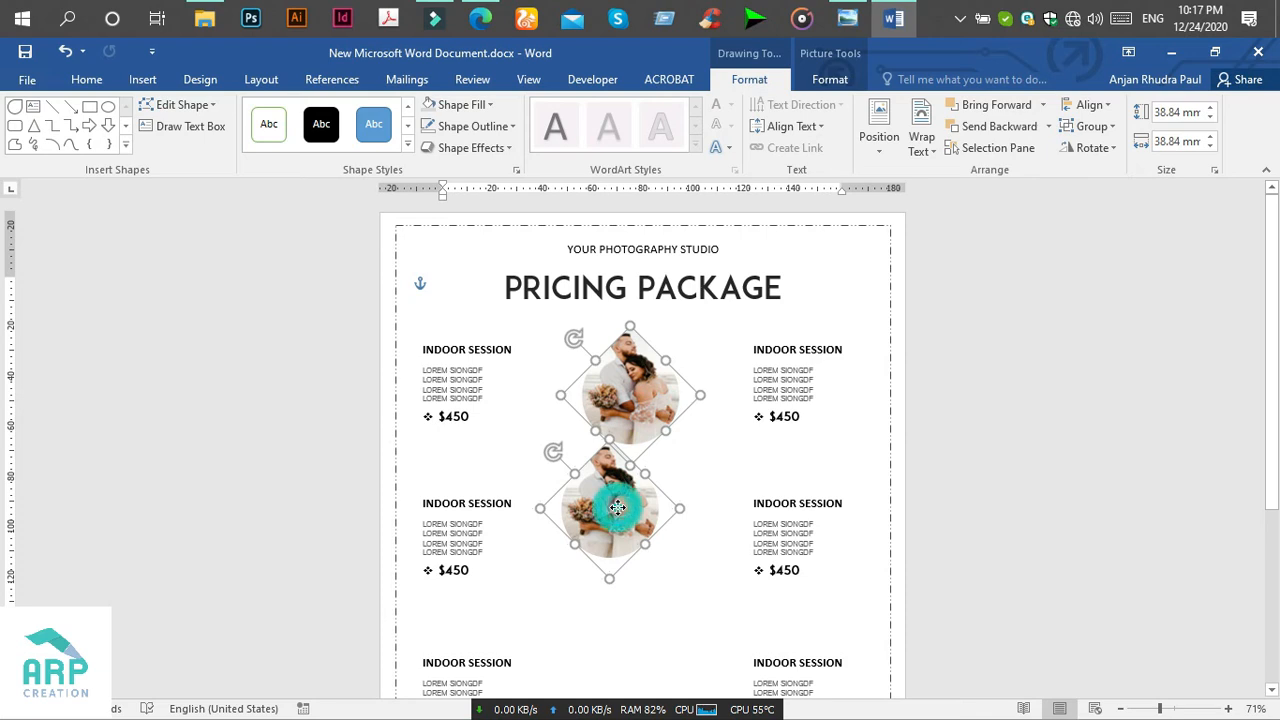
pyautogui.click(688, 486)
pyautogui.click(641, 500)
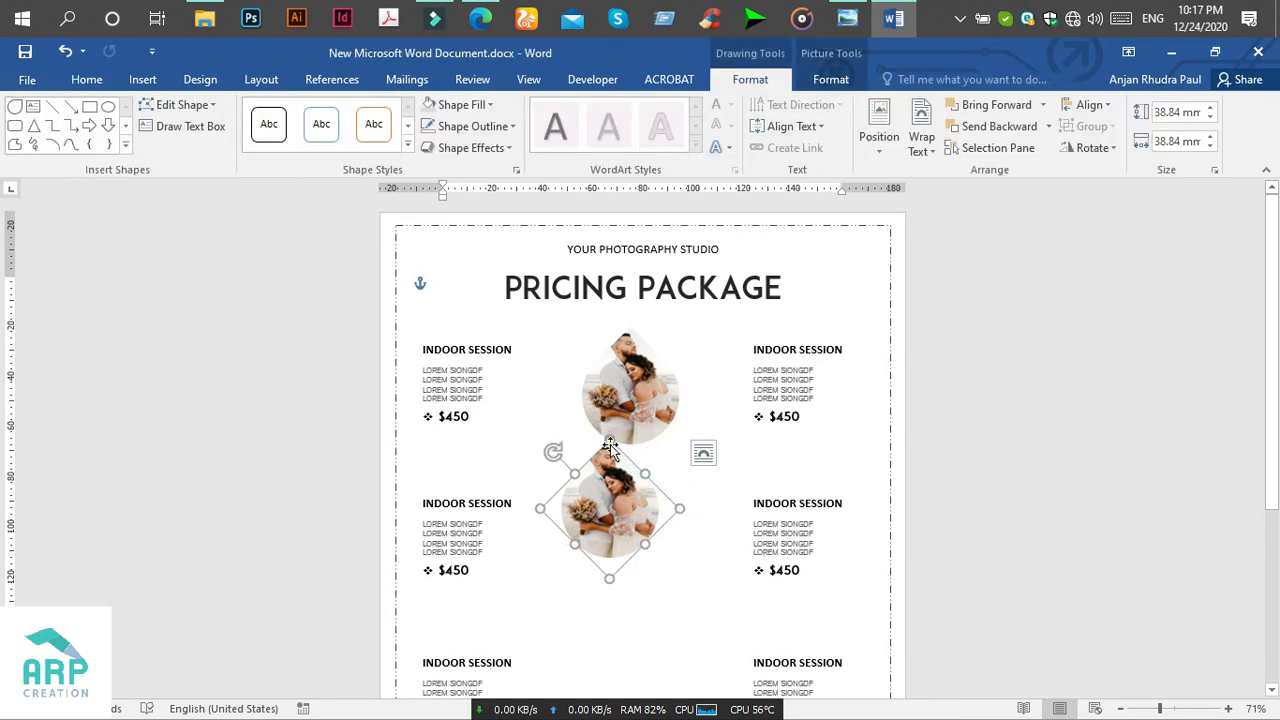
pyautogui.moveTo(553, 451); pyautogui.dragTo(537, 478)
pyautogui.moveTo(626, 511); pyautogui.dragTo(610, 485)
pyautogui.click(848, 18)
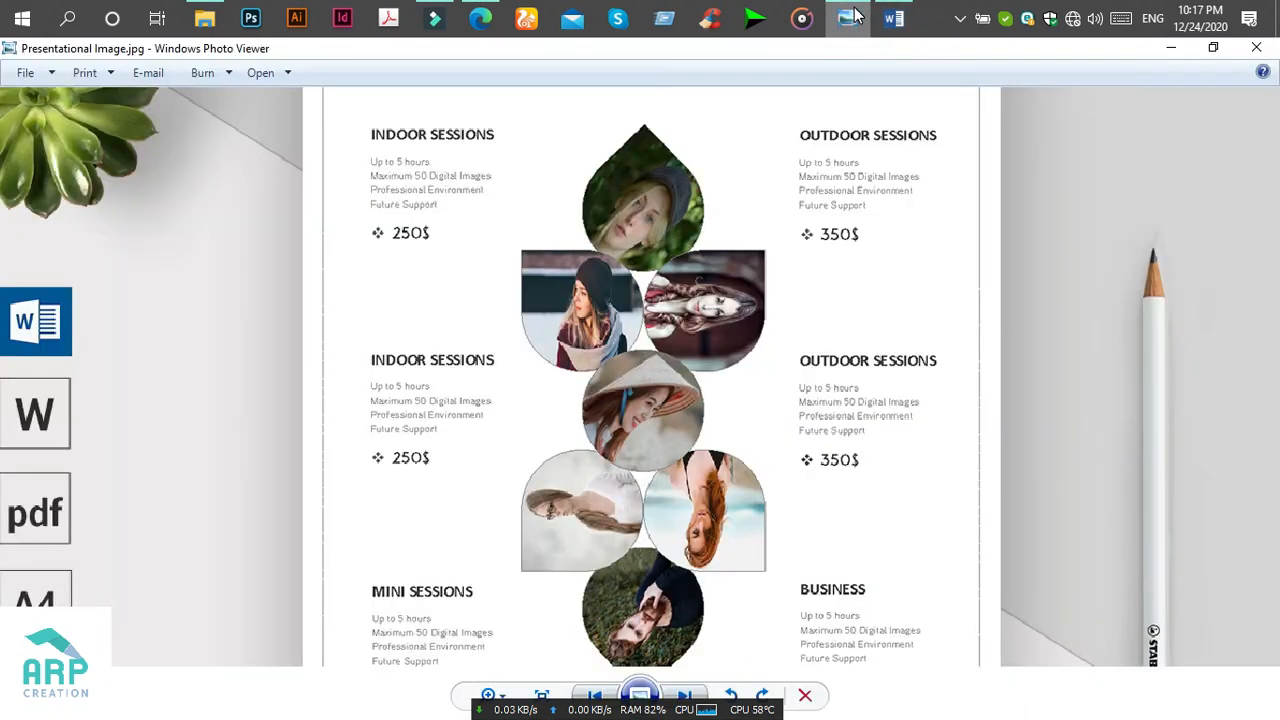
pyautogui.click(857, 15)
pyautogui.moveTo(513, 463); pyautogui.dragTo(515, 504)
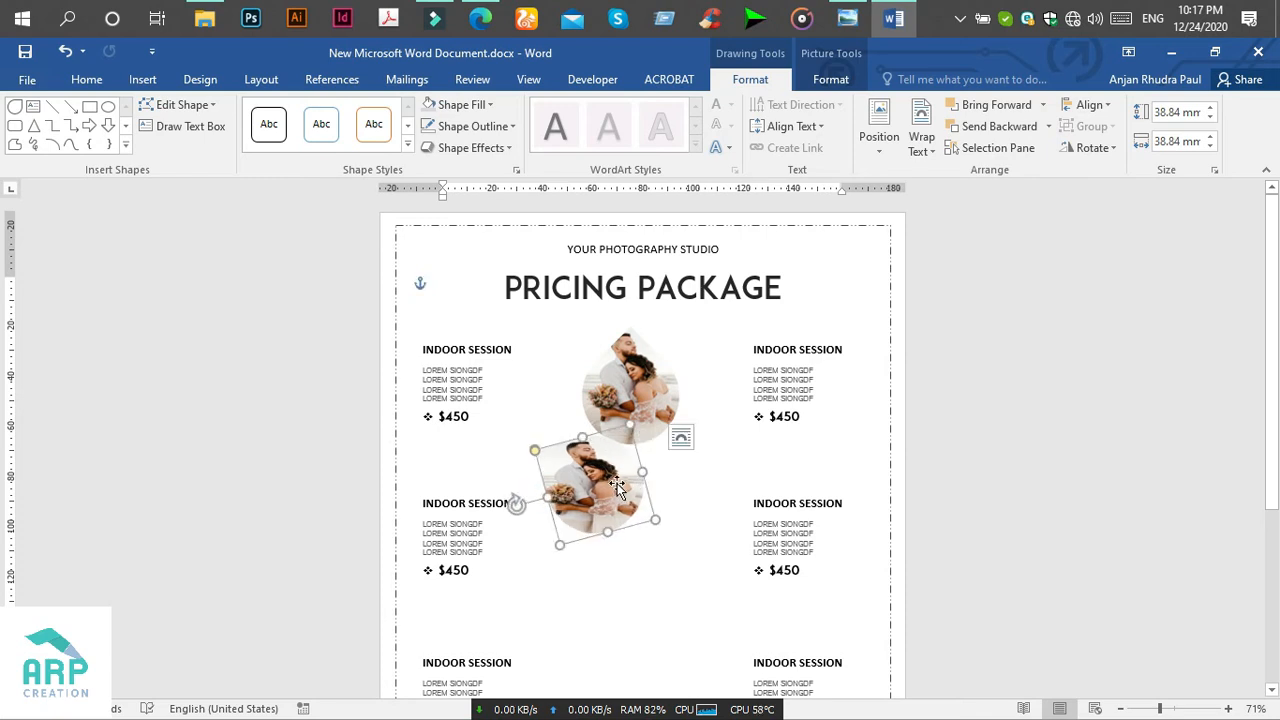
# Nudge the tilted teardrop's vertical position so it sits against the lower edge of the first teardrop.
pyautogui.moveTo(617, 487); pyautogui.dragTo(617, 490)
pyautogui.moveTo(618, 490); pyautogui.dragTo(619, 490)
pyautogui.press('Up')
pyautogui.press('Up')
pyautogui.press('Up')
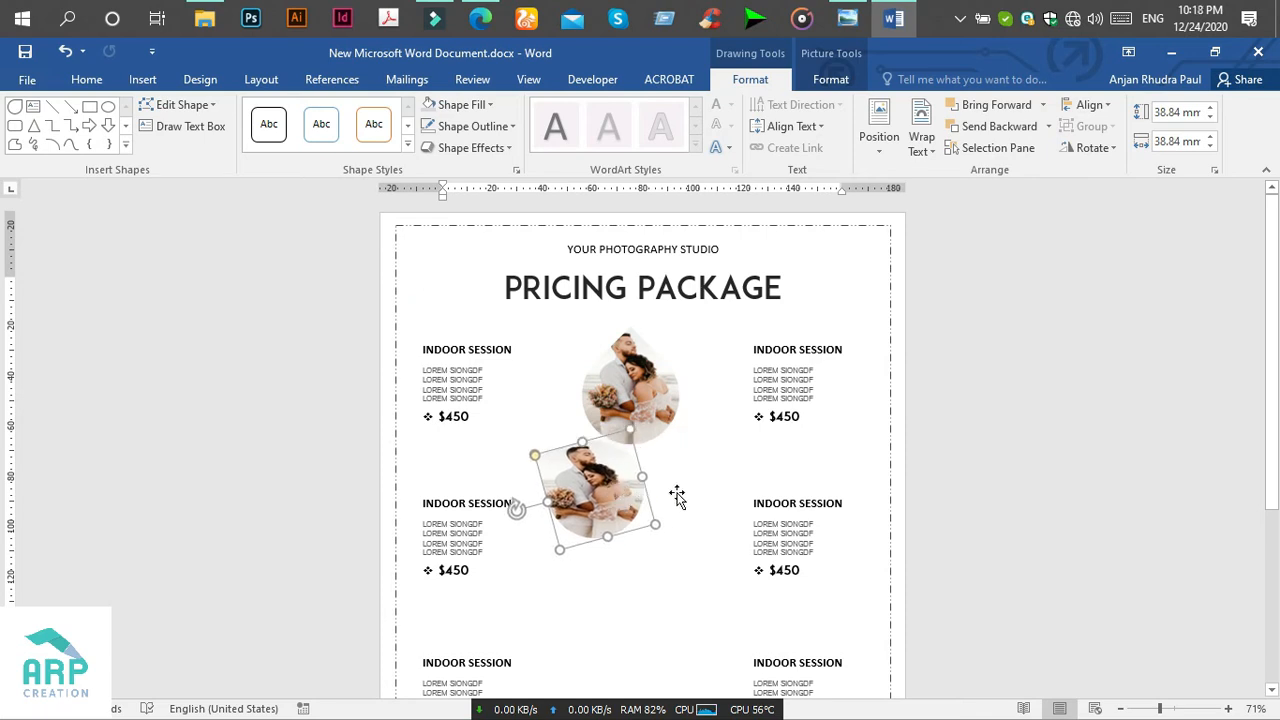
pyautogui.press('Up')
pyautogui.press('Up')
pyautogui.press('Up')
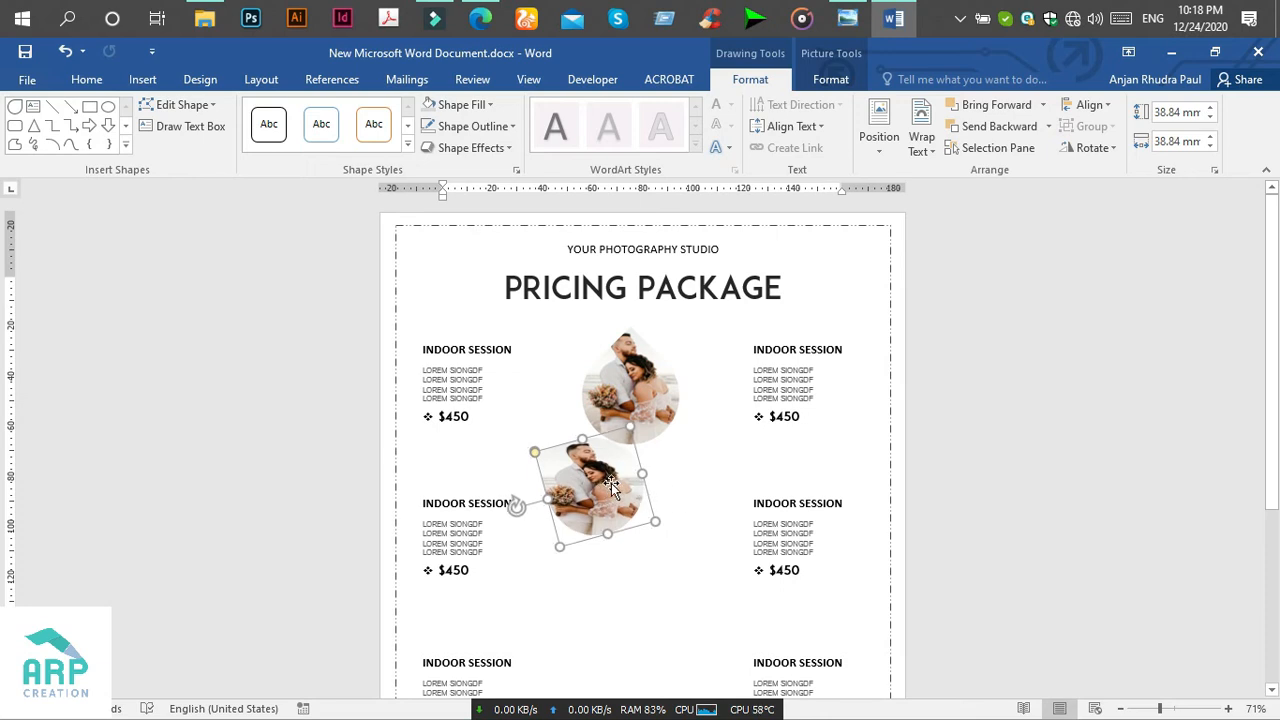
pyautogui.press('Up')
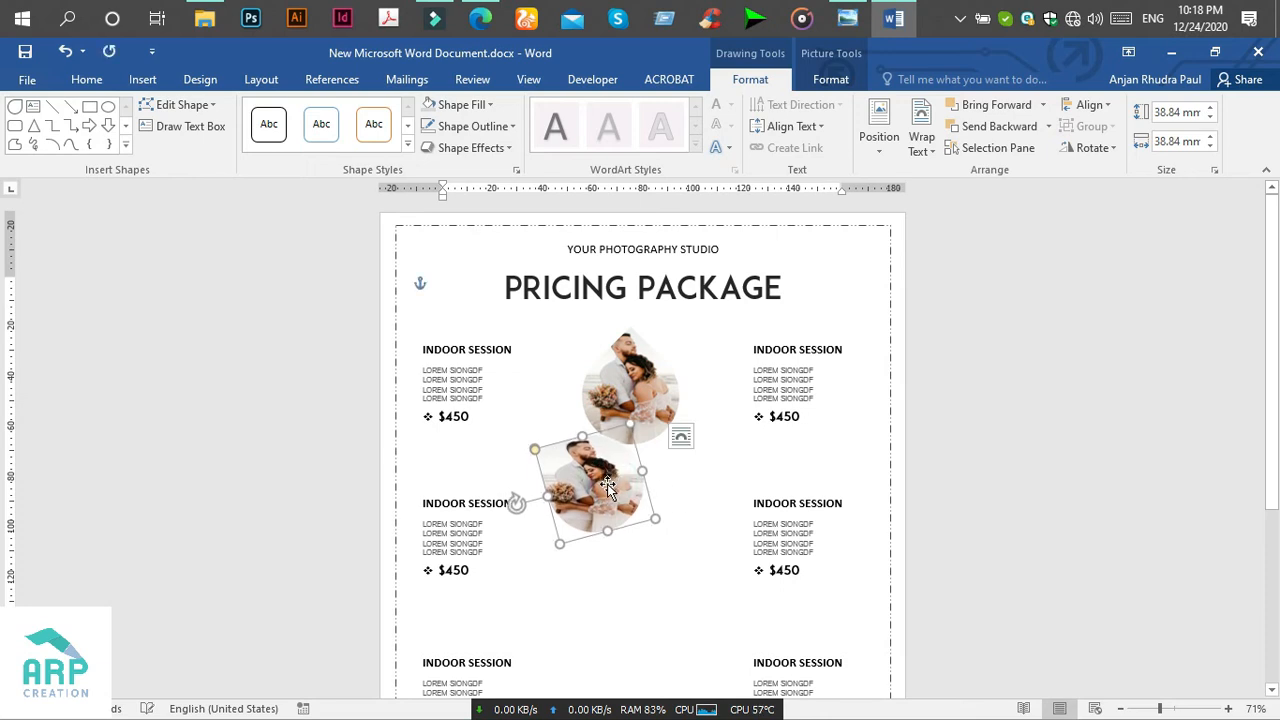
pyautogui.press('Up')
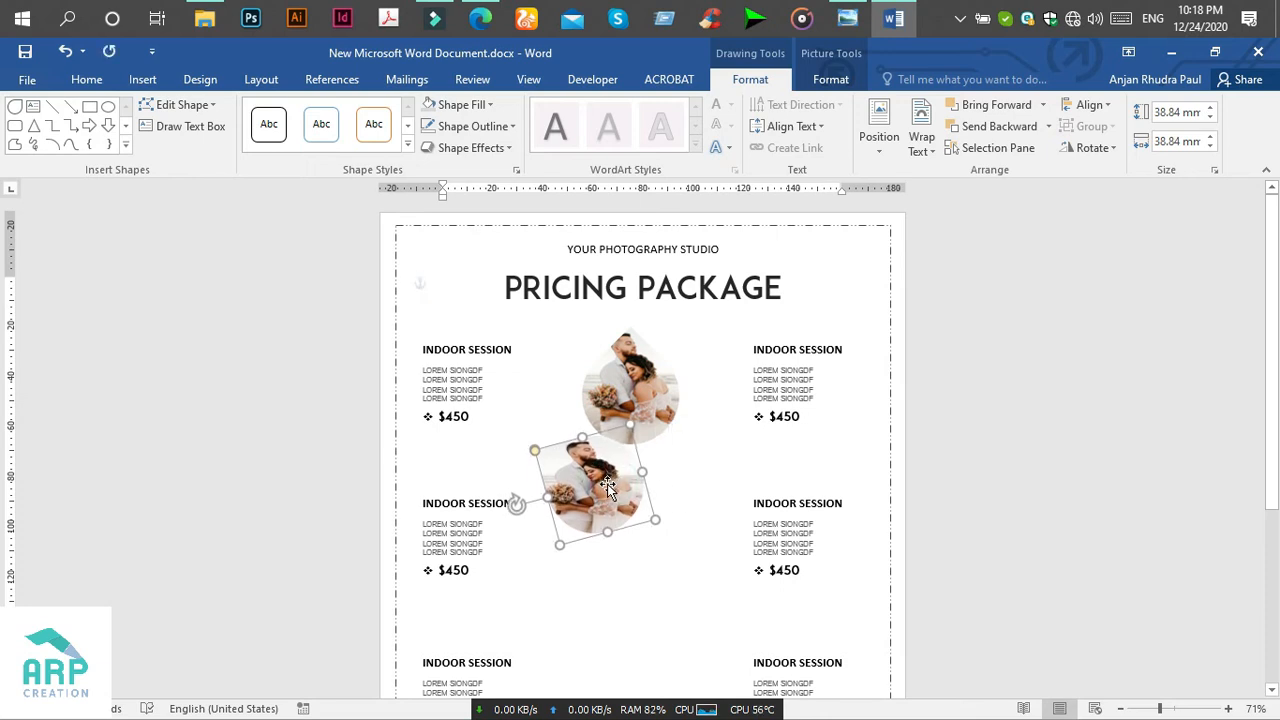
pyautogui.press('Down')
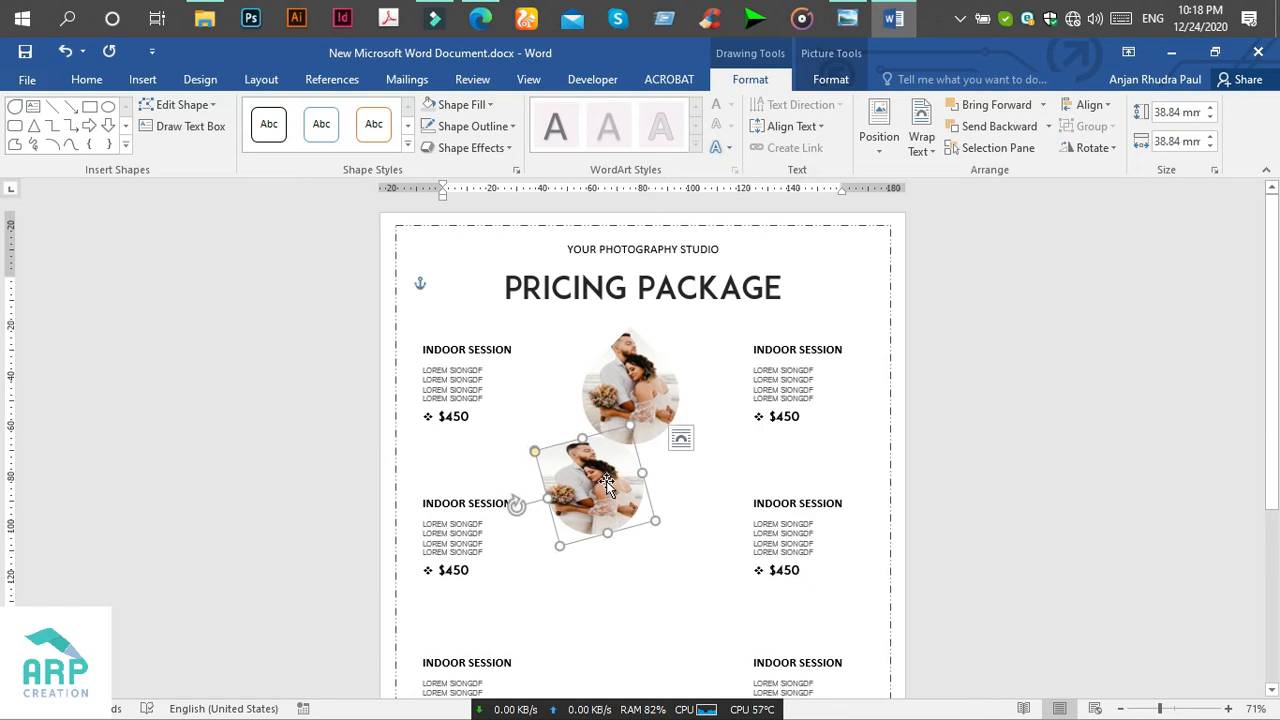
# Duplicate the tilted teardrop beside the original, rotate the copy so its tip points up and right, and align the pair.
pyautogui.moveTo(607, 484); pyautogui.dragTo(705, 487)
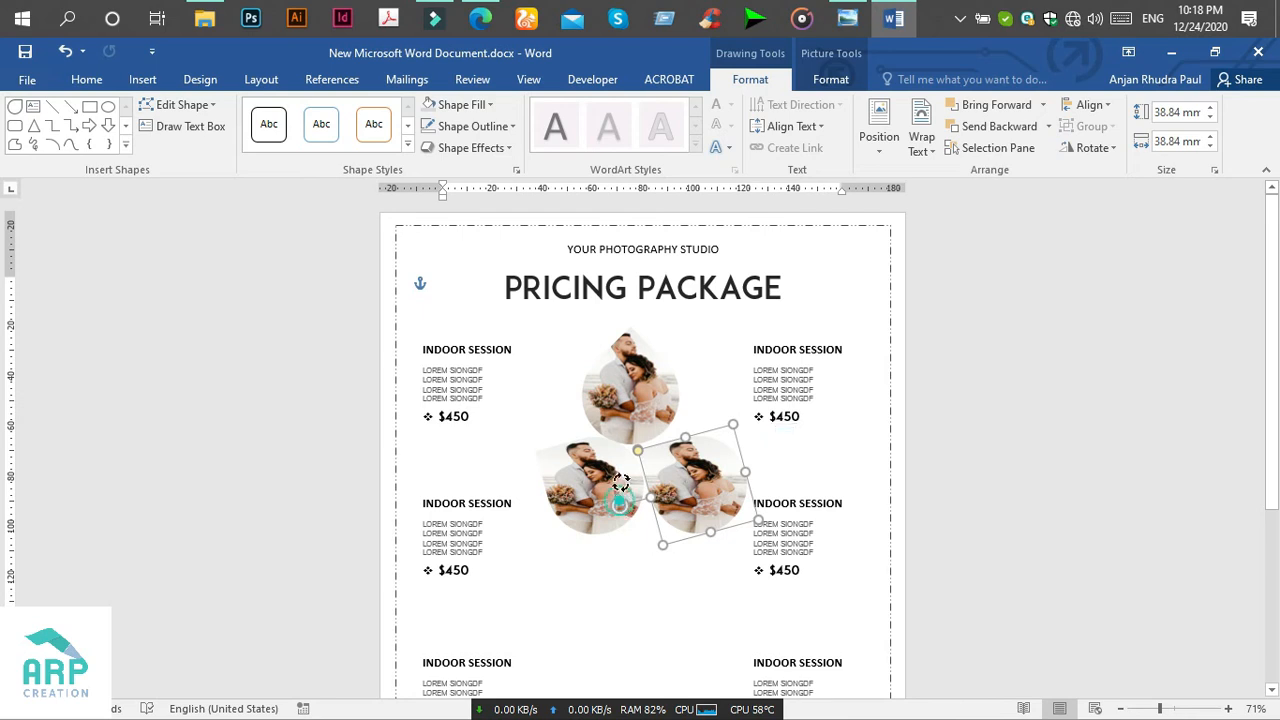
pyautogui.moveTo(620, 483); pyautogui.dragTo(727, 441)
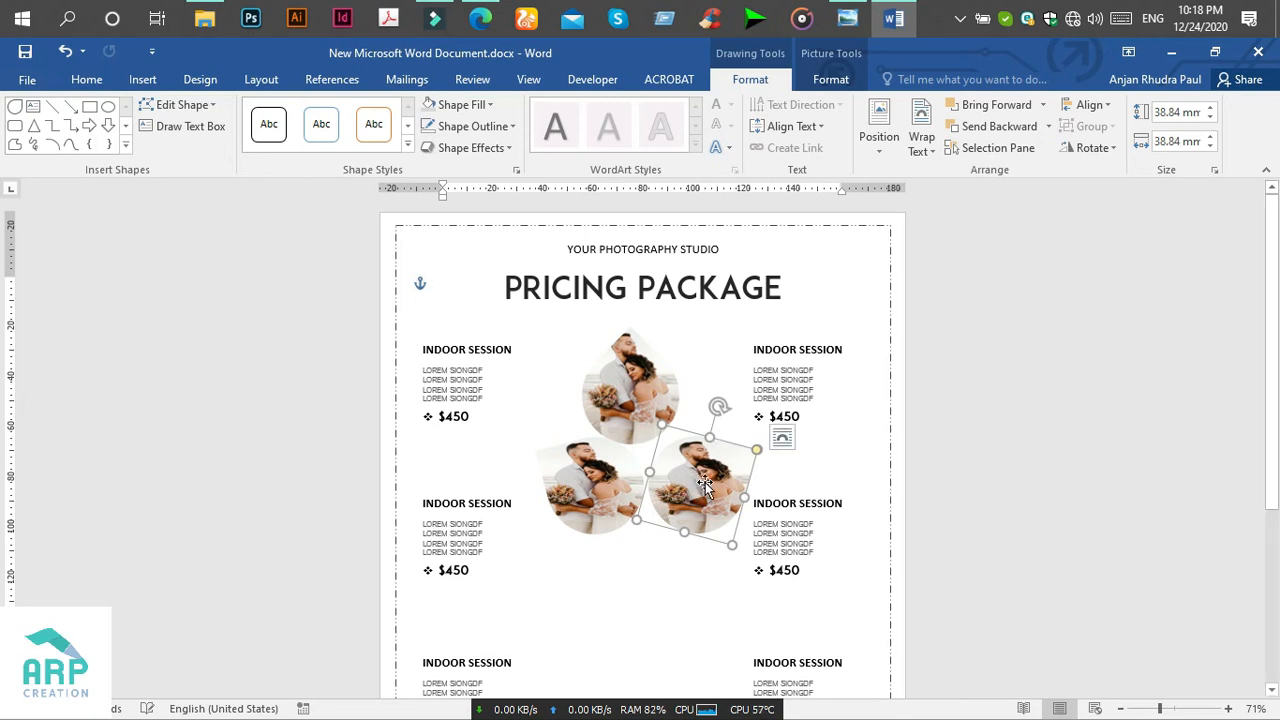
pyautogui.moveTo(705, 485); pyautogui.dragTo(699, 481)
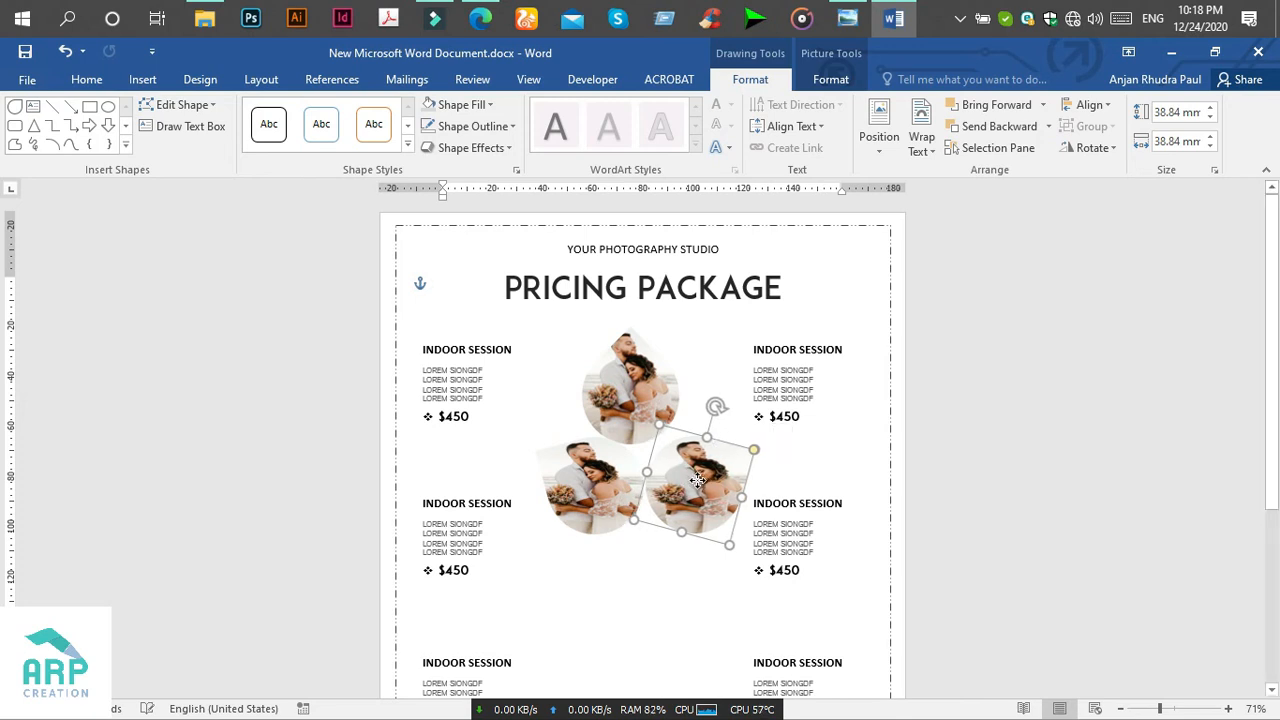
# Center the upright teardrop above the two tilted ones so the three photo shapes form a cluster.
pyautogui.click(642, 405)
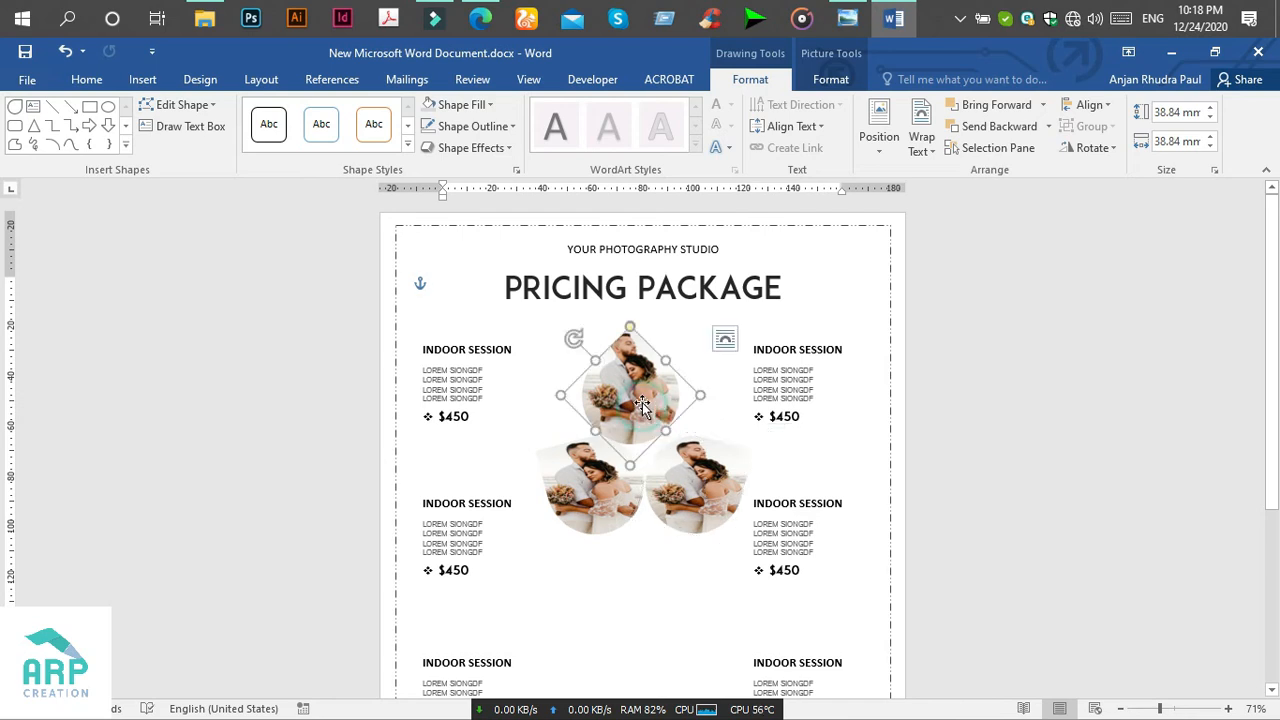
pyautogui.moveTo(643, 402); pyautogui.dragTo(654, 404)
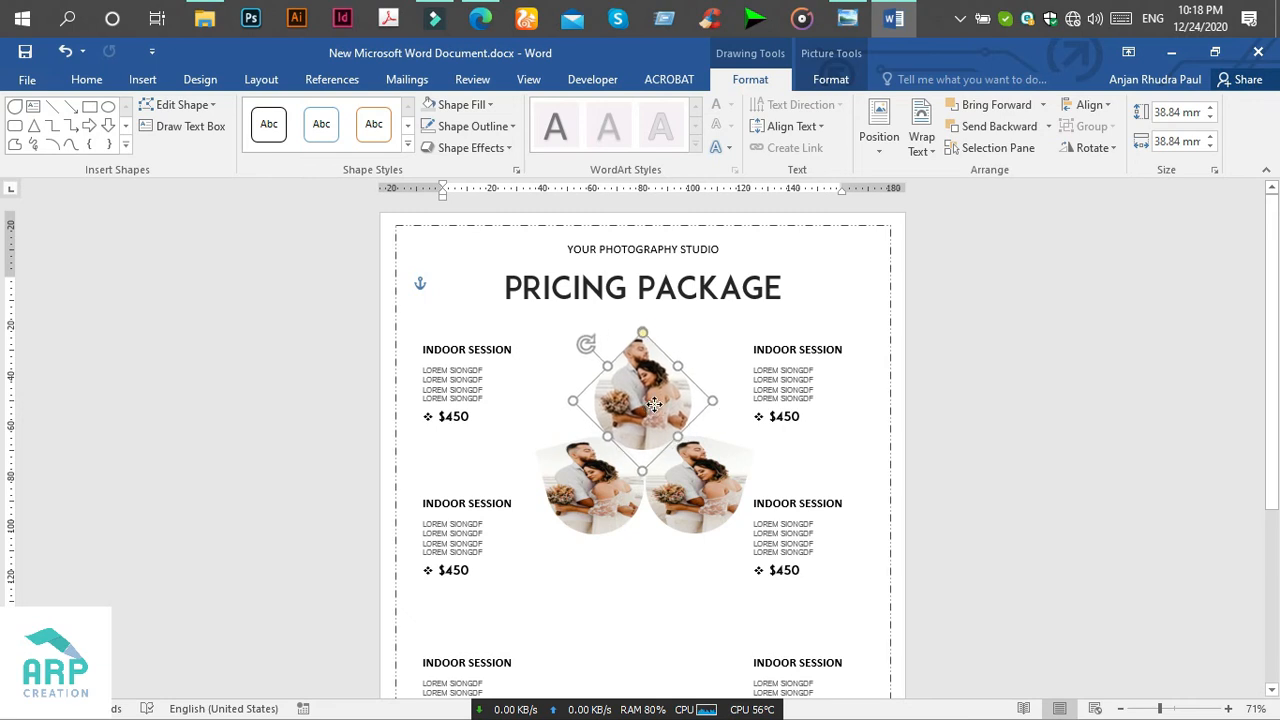
pyautogui.click(672, 495)
pyautogui.keyDown('shift'); pyautogui.click(608, 483); pyautogui.keyUp('shift')
pyautogui.keyDown('shift'); pyautogui.click(654, 396); pyautogui.keyUp('shift')
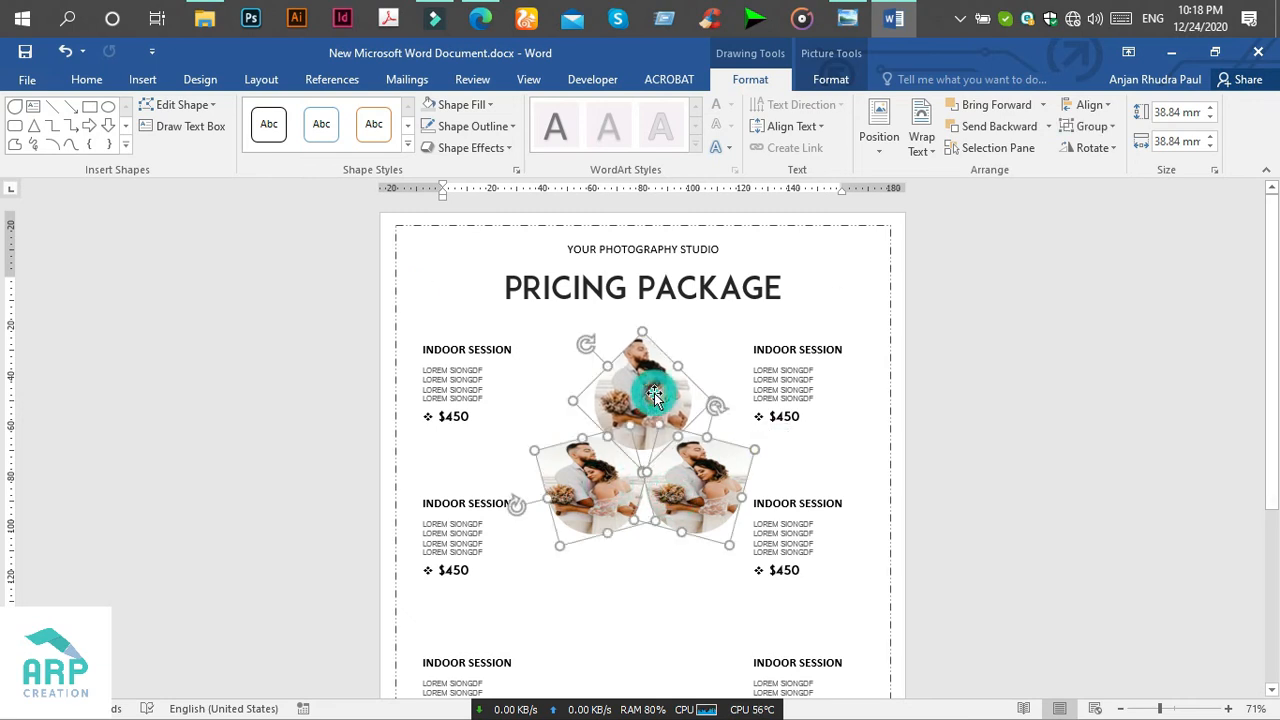
pyautogui.scroll(-2, 654, 390)
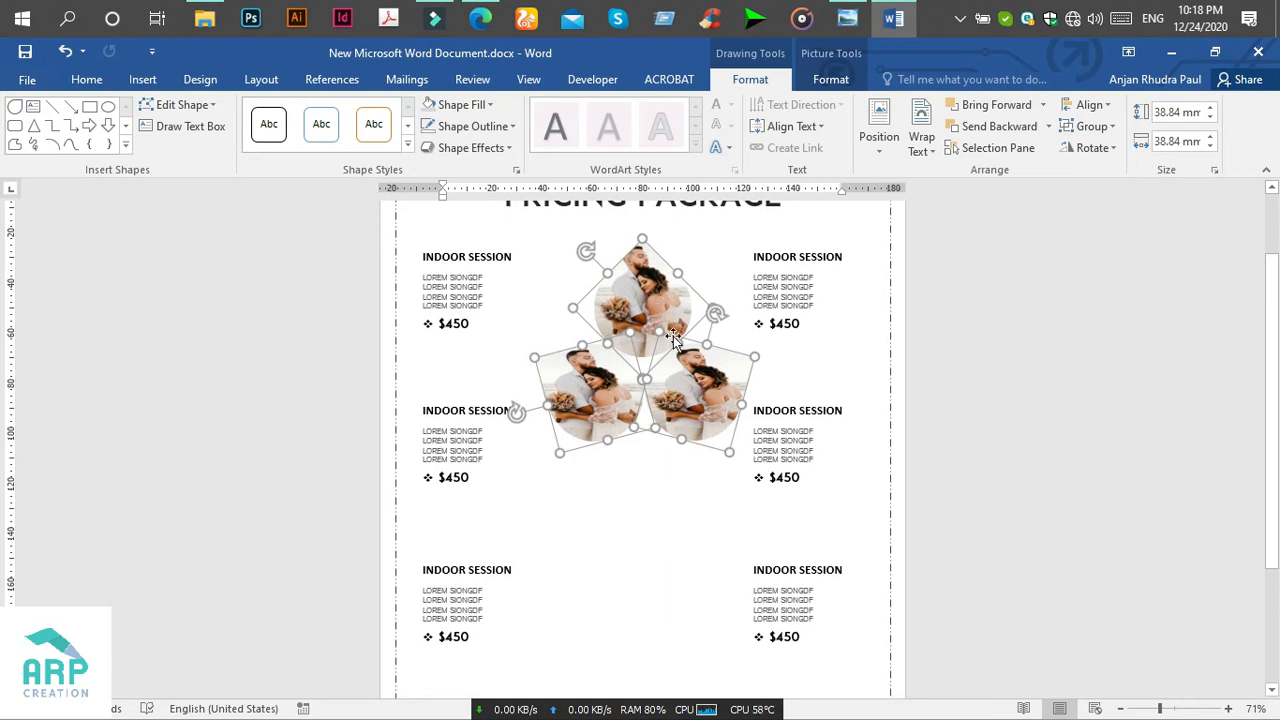
pyautogui.click(654, 500)
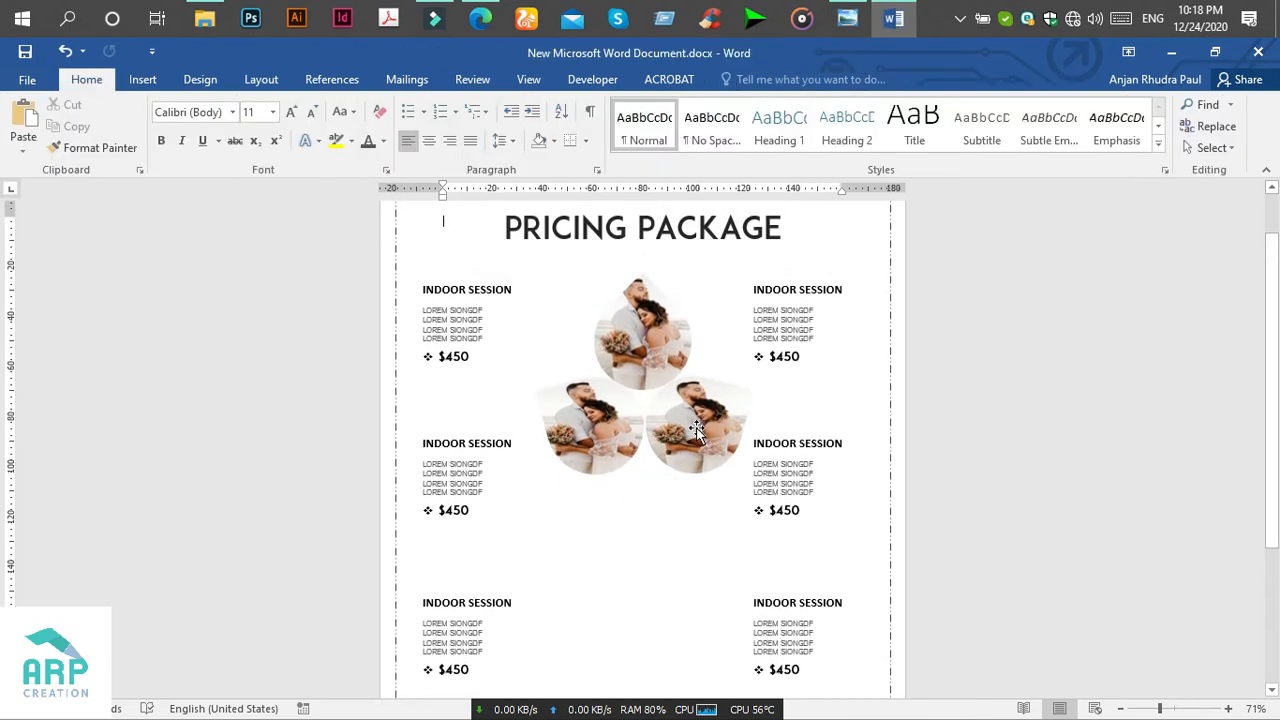
# Duplicate all three photo teardrops together and place the copies below, between the third-row session blocks.
pyautogui.click(697, 430)
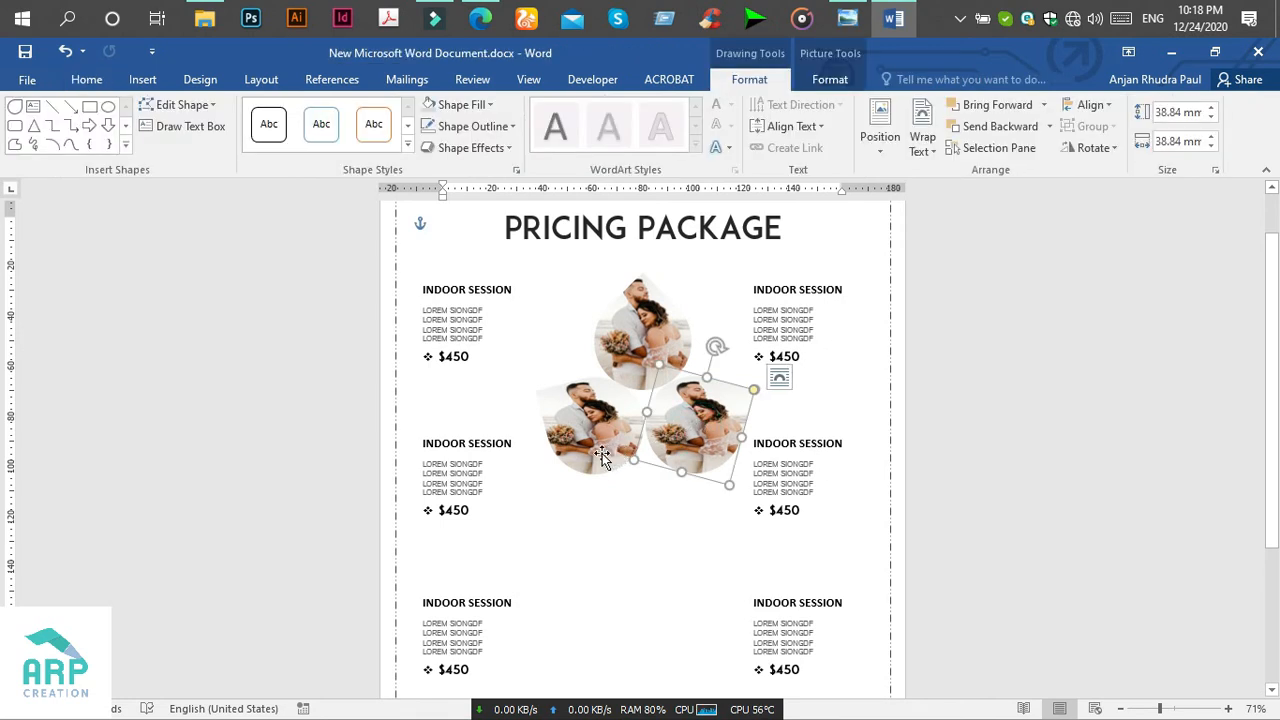
pyautogui.keyDown('shift'); pyautogui.click(601, 452); pyautogui.keyUp('shift')
pyautogui.keyDown('shift'); pyautogui.click(670, 336); pyautogui.keyUp('shift')
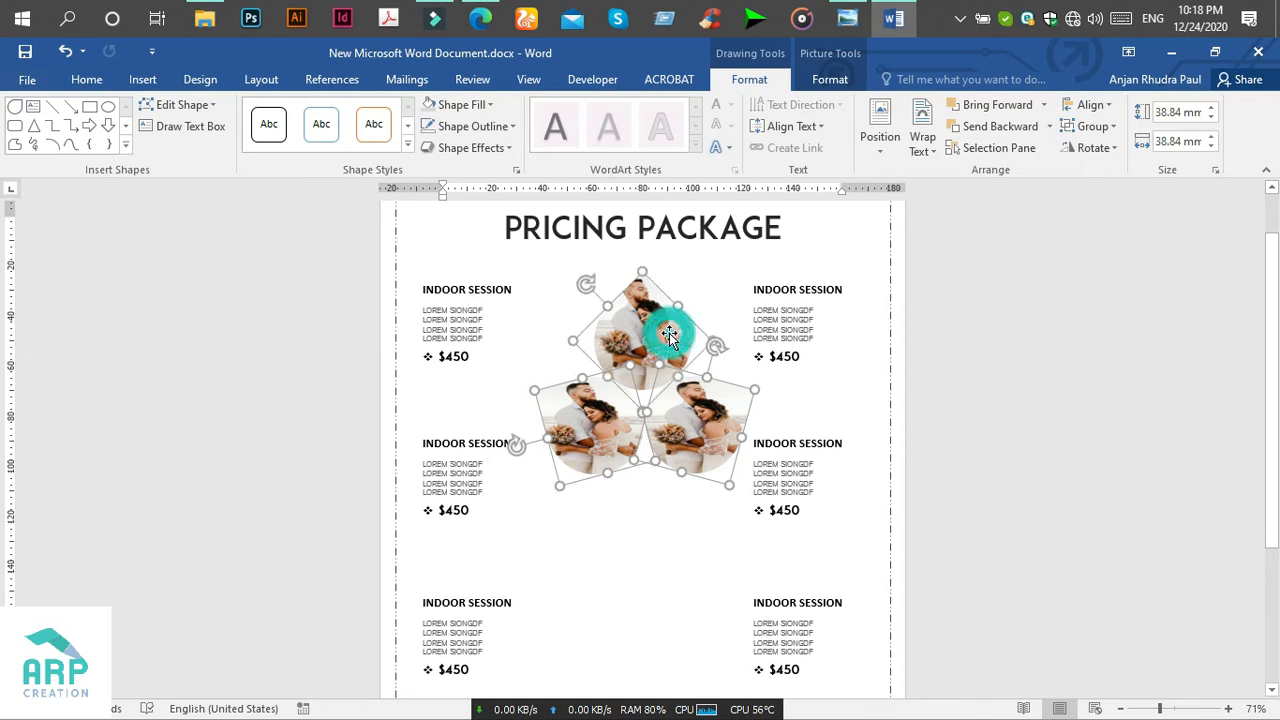
pyautogui.moveTo(652, 352); pyautogui.dragTo(663, 532)
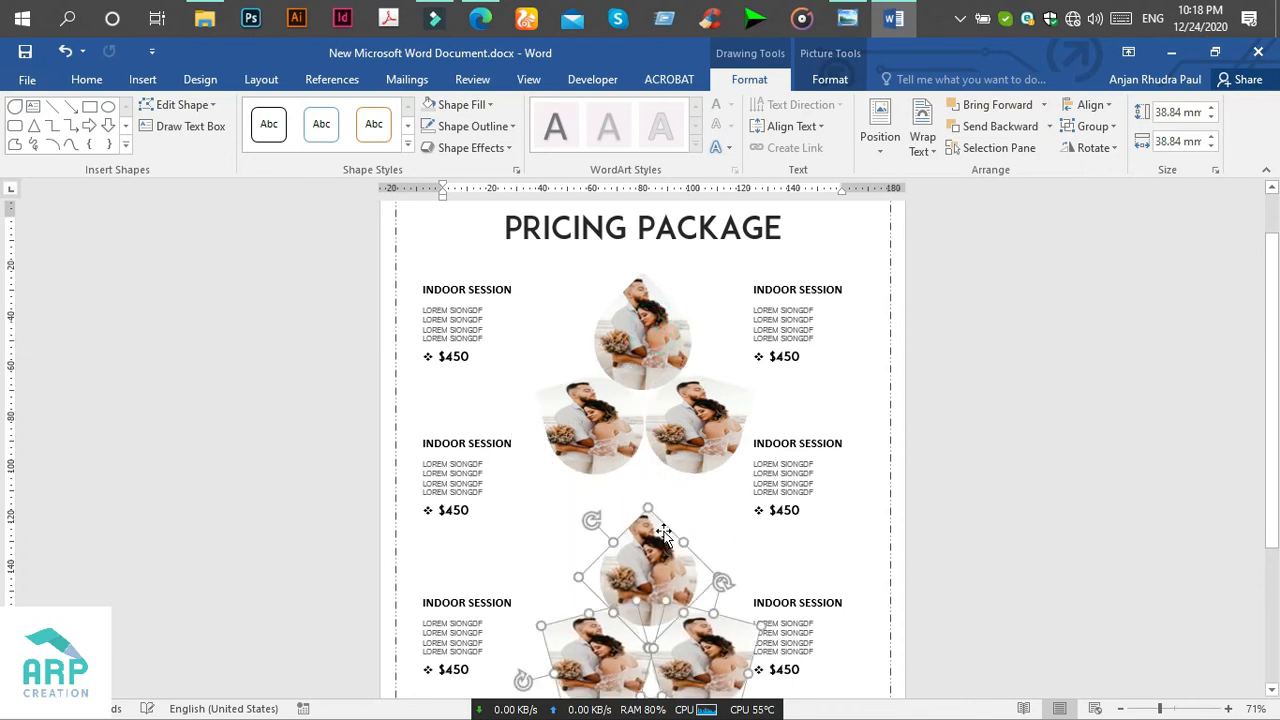
pyautogui.scroll(-2, 655, 545)
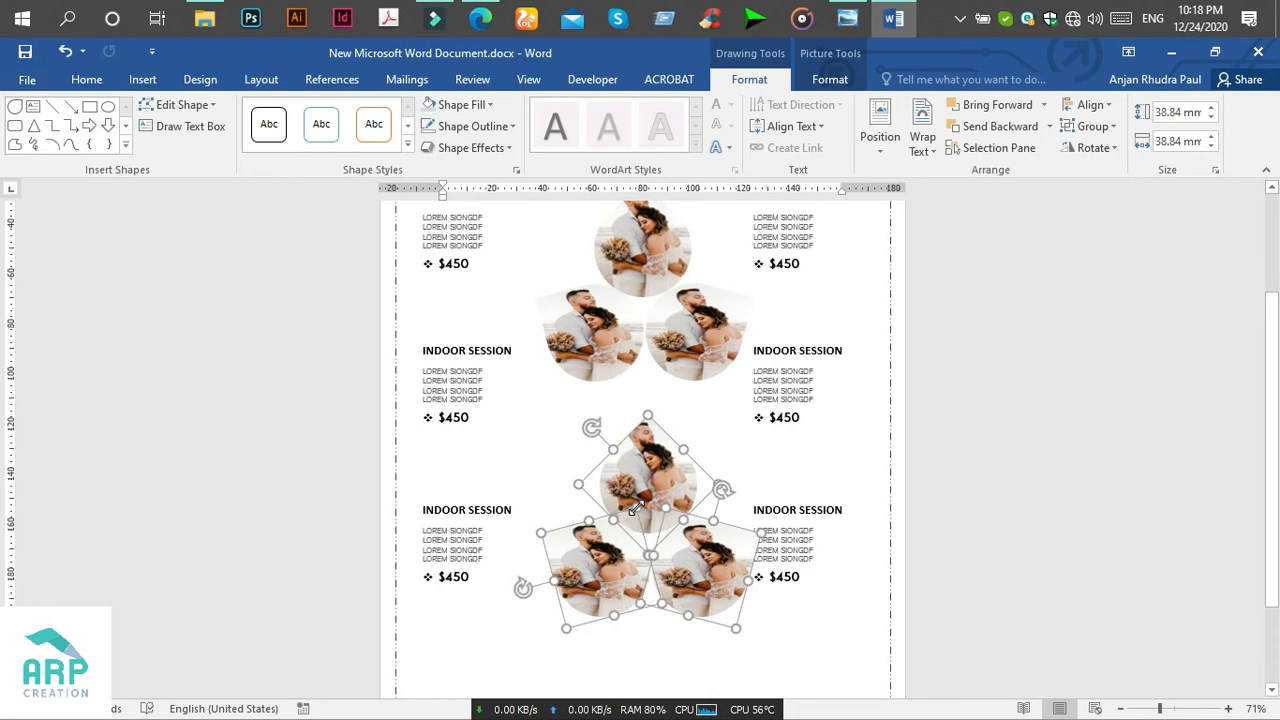
# Group the three lower teardrops and flip the group vertically so the single teardrop points down.
pyautogui.rightClick(664, 487)
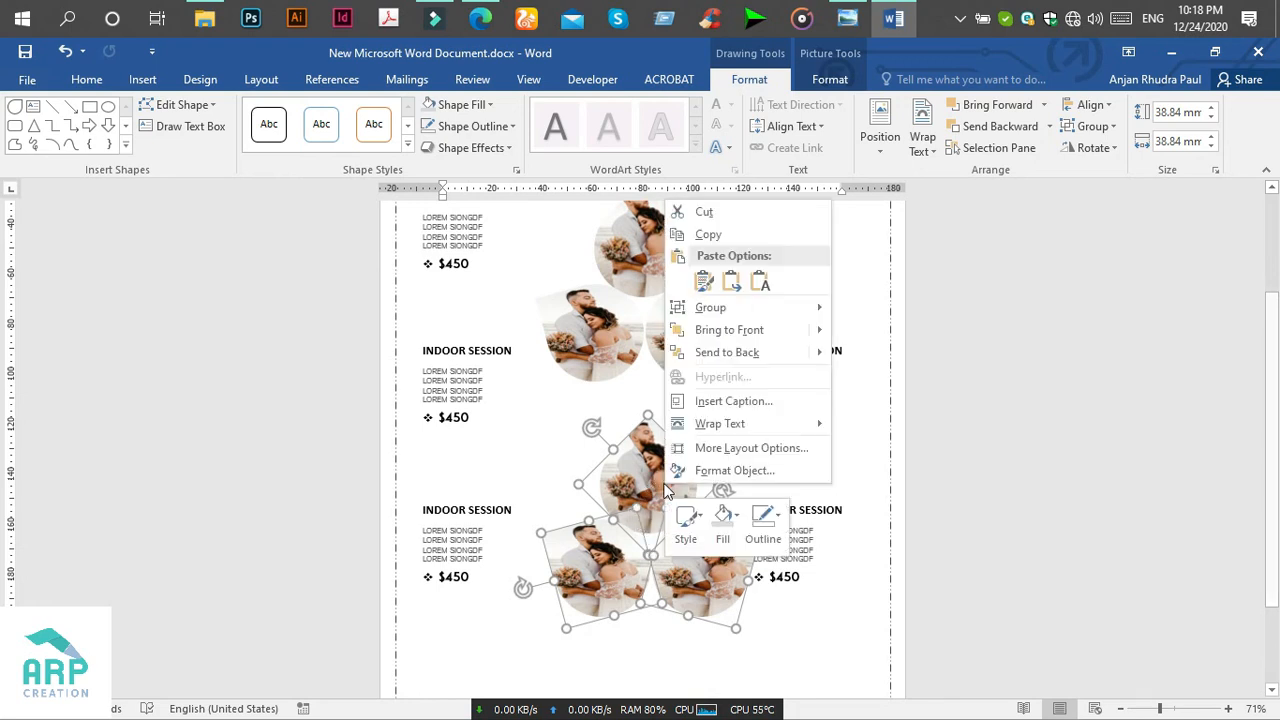
pyautogui.click(762, 306)
pyautogui.click(847, 318)
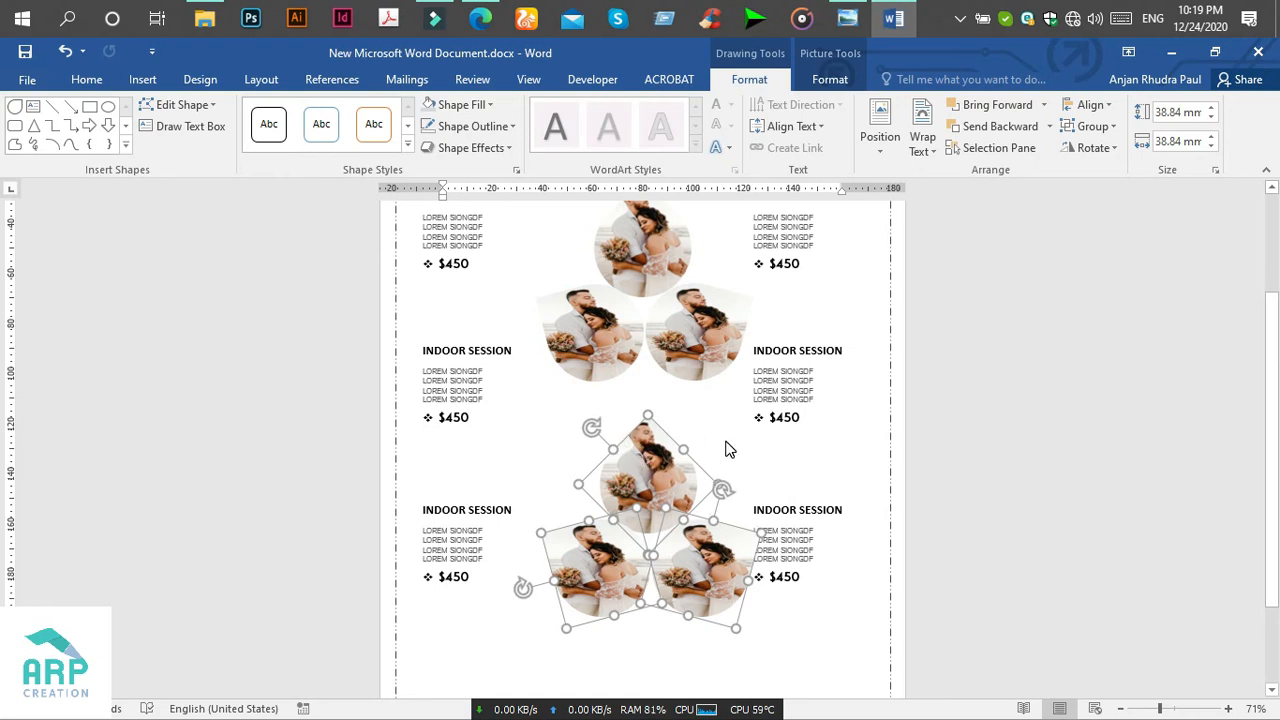
pyautogui.hotkey('ctrl', 'z')
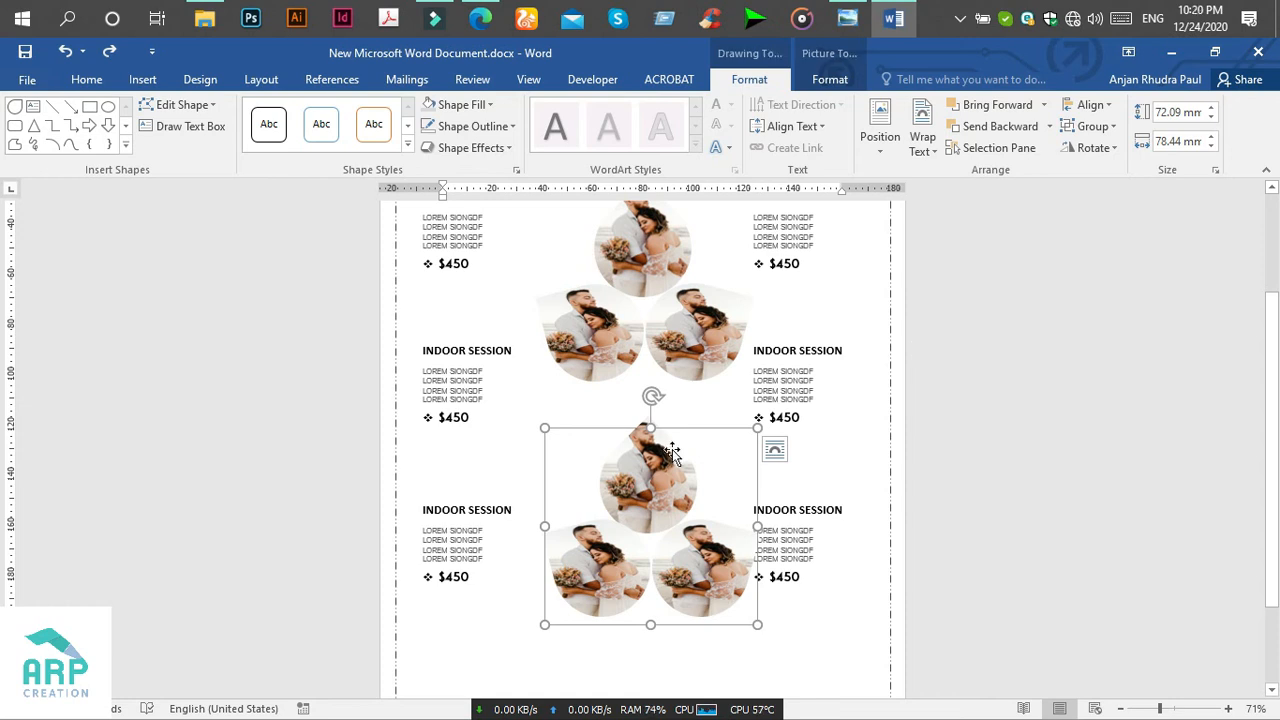
pyautogui.click(1094, 148)
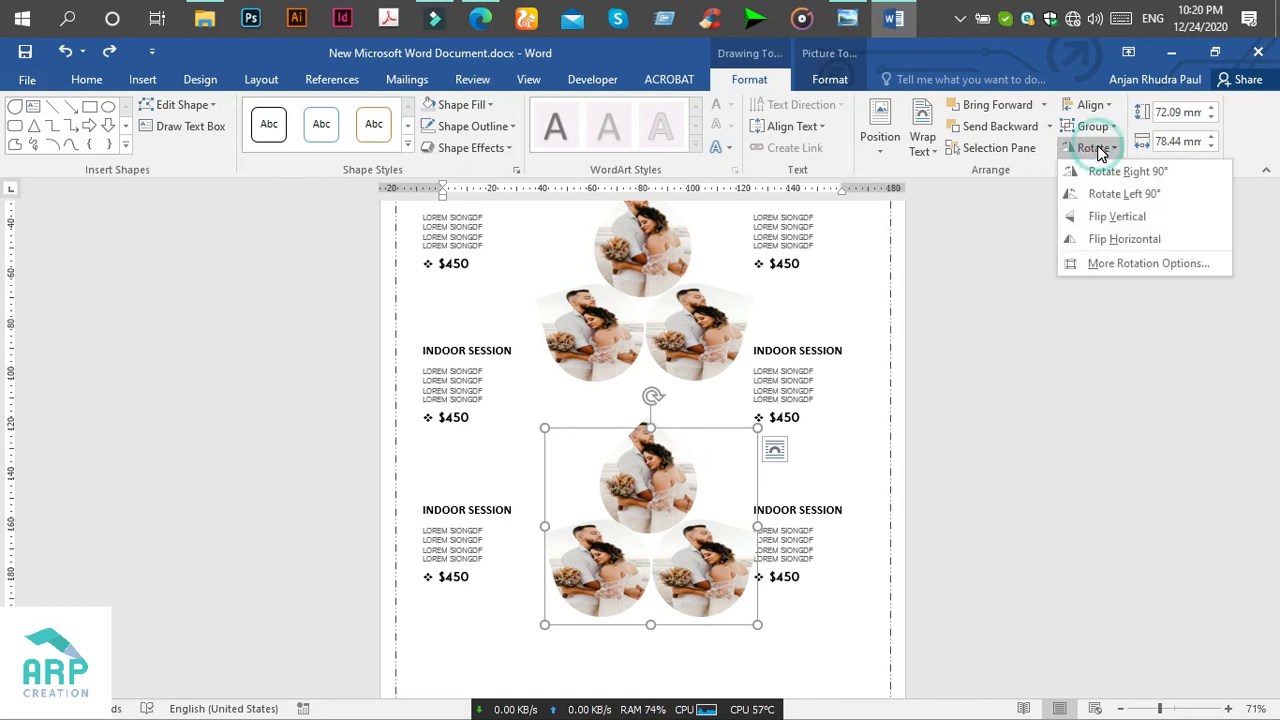
pyautogui.click(1133, 219)
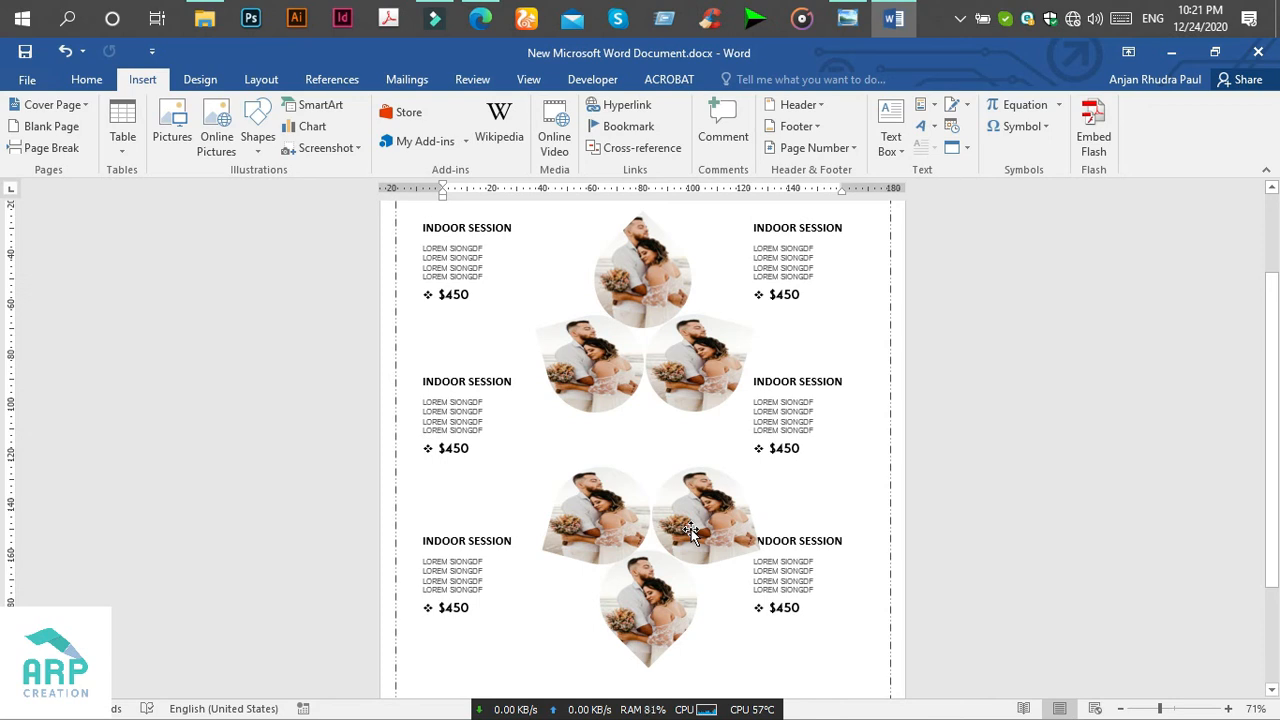
# Ungroup the flipped lower cluster of photo teardrops and deselect it.
pyautogui.click(691, 529)
pyautogui.rightClick(692, 529)
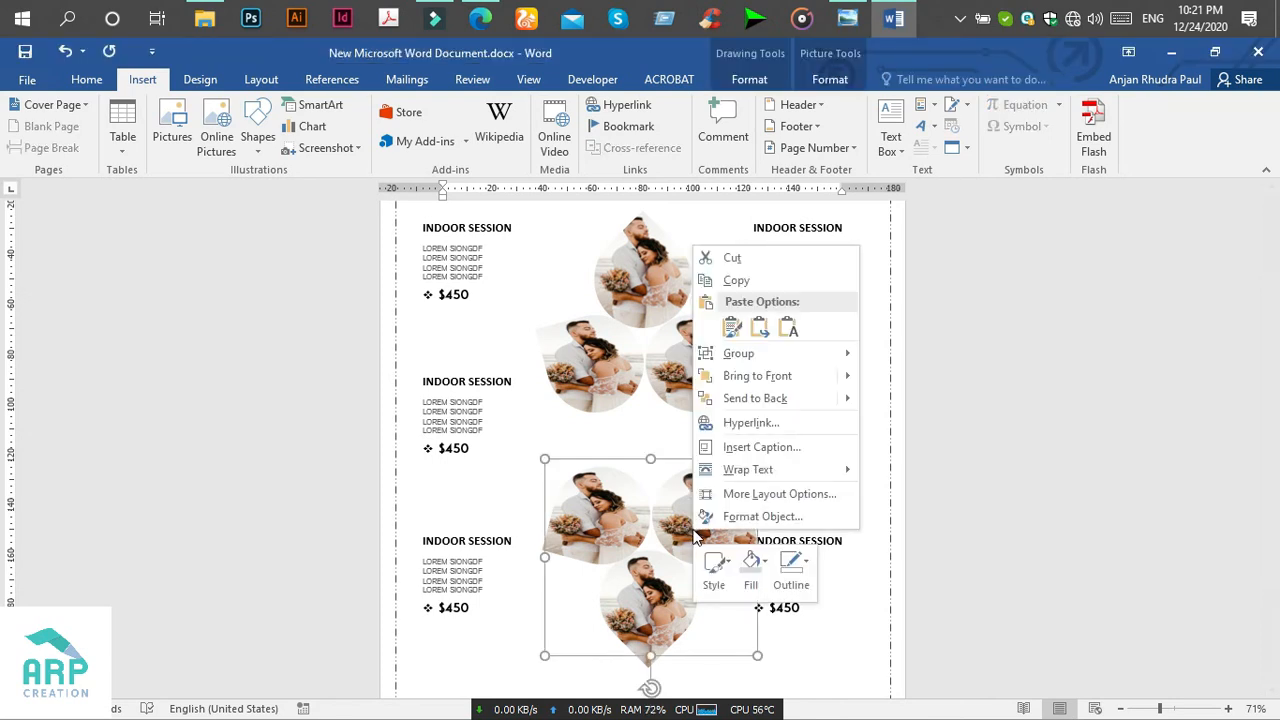
pyautogui.click(785, 350)
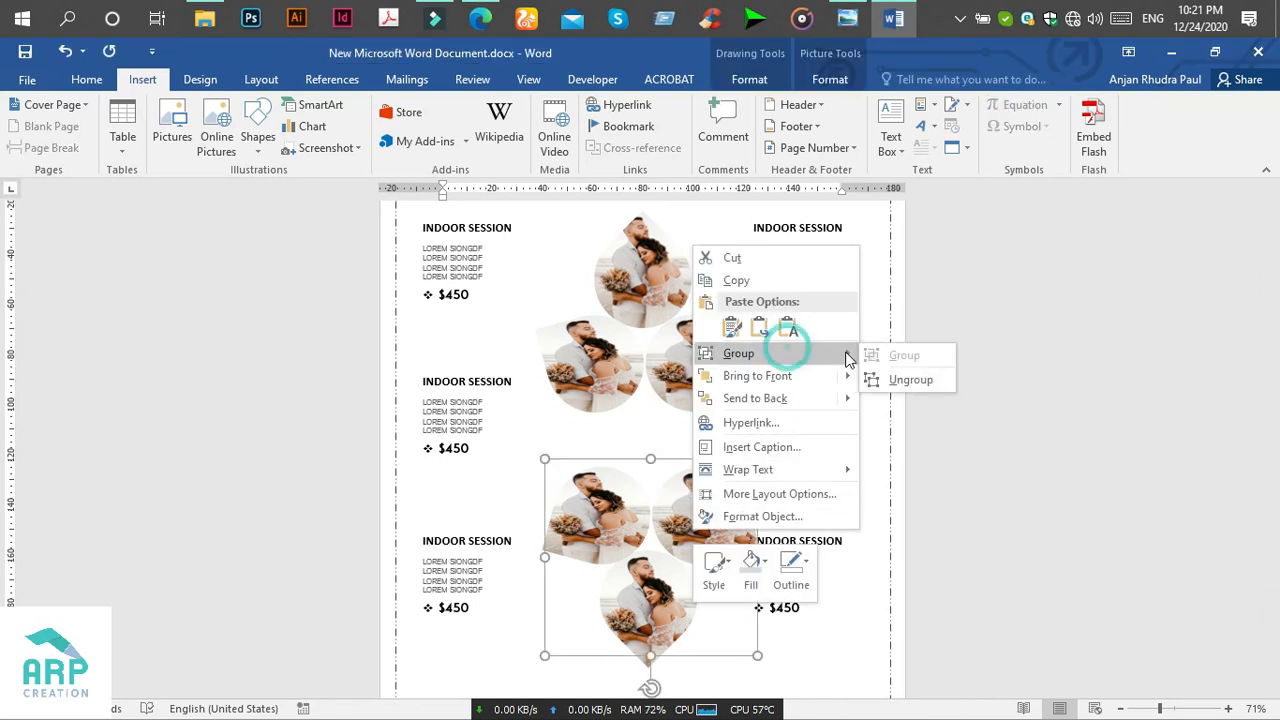
pyautogui.click(911, 380)
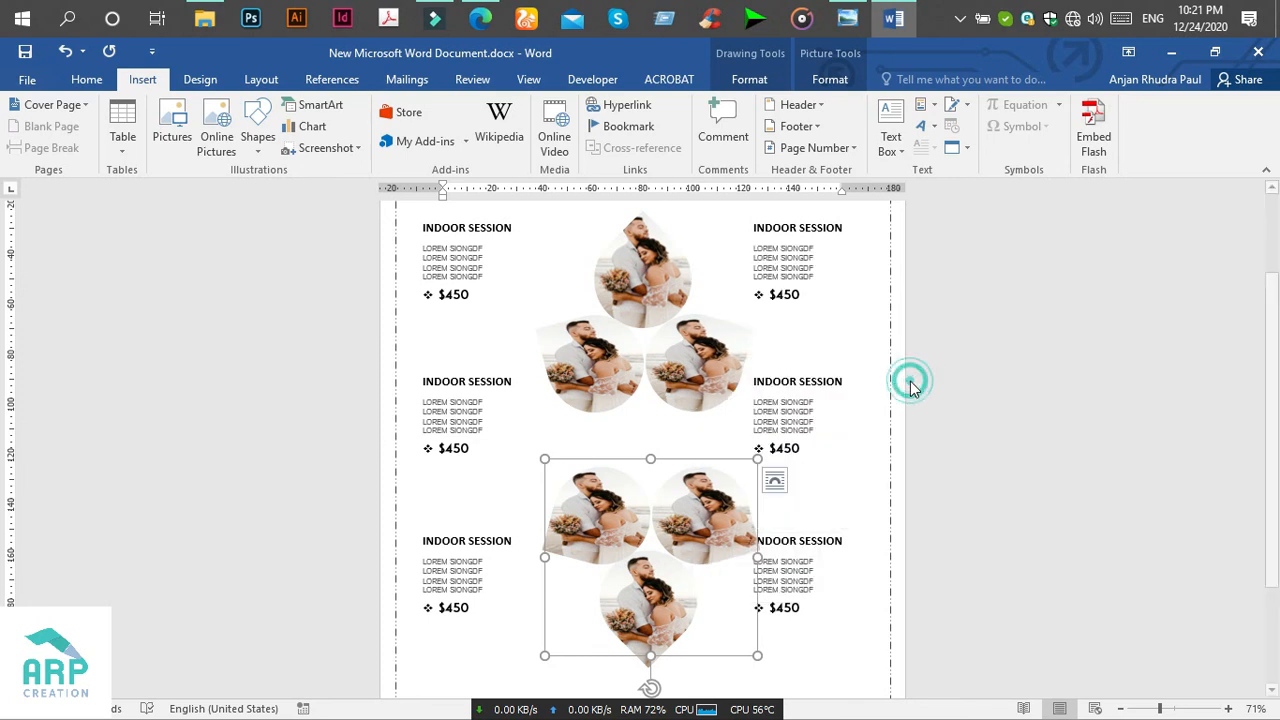
pyautogui.click(661, 432)
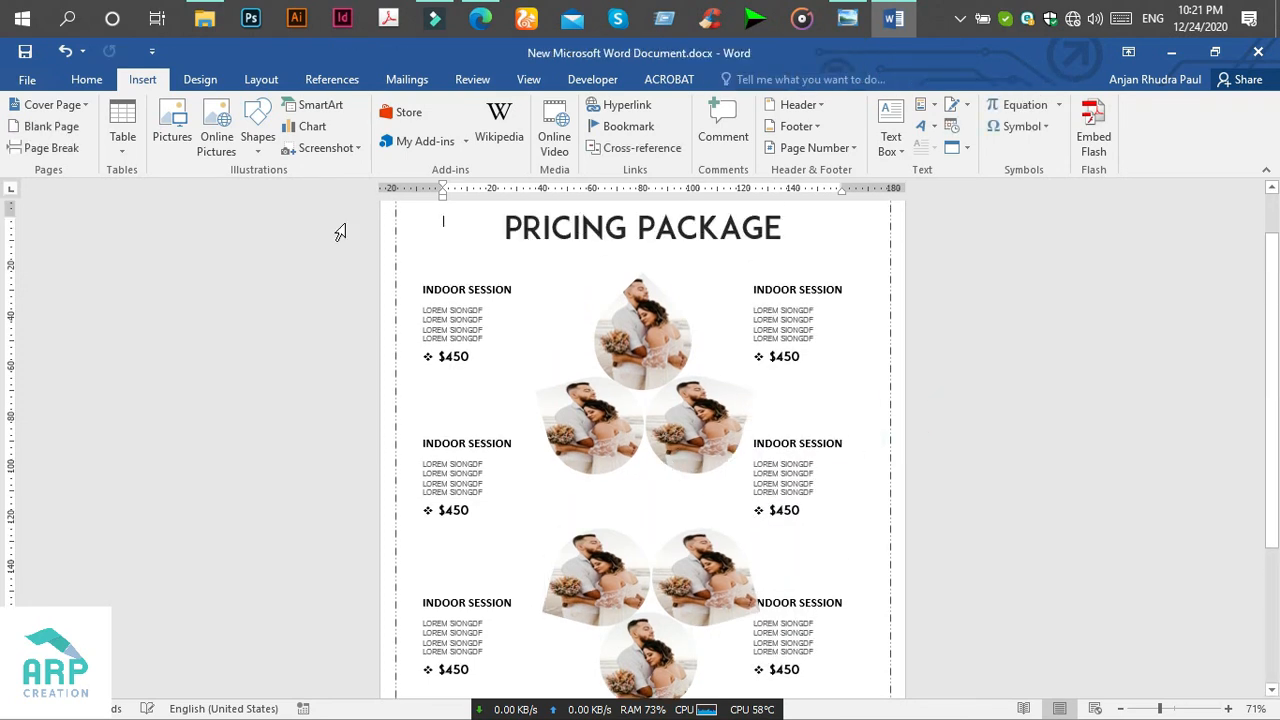
# Draw a circle about 38.66 mm in diameter and center it between the upper and lower photo clusters.
pyautogui.click(261, 145)
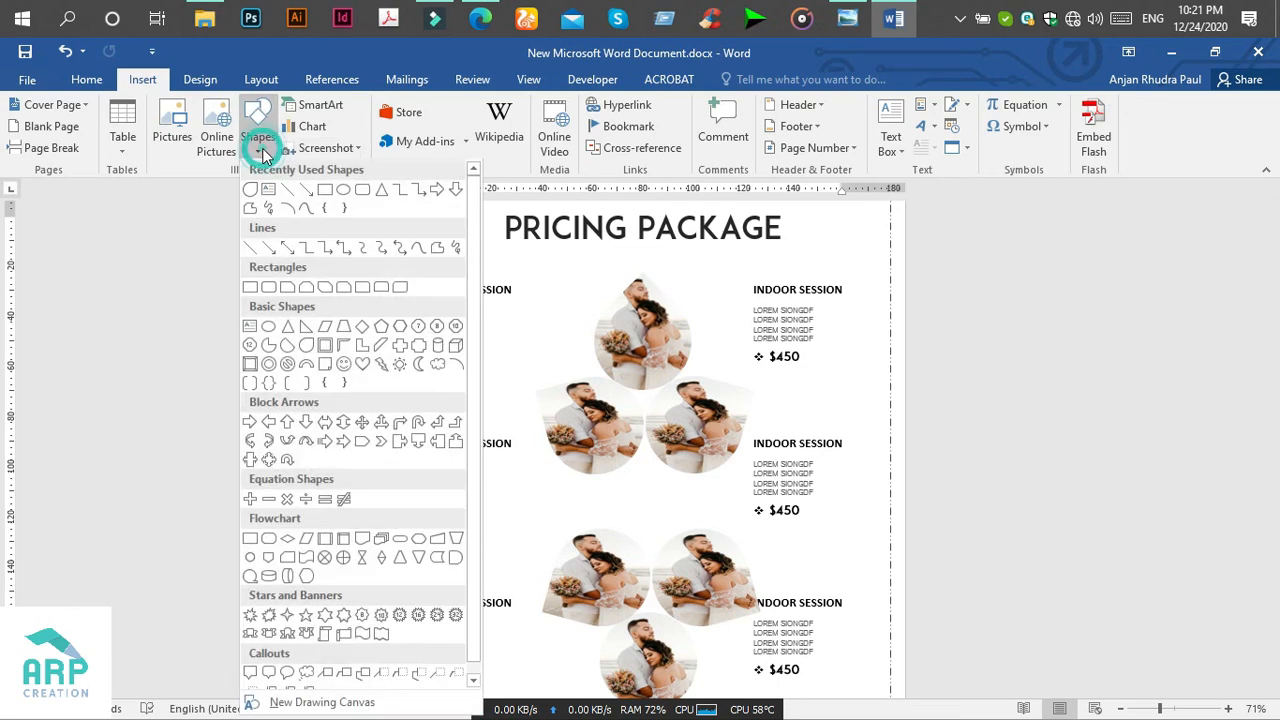
pyautogui.click(344, 190)
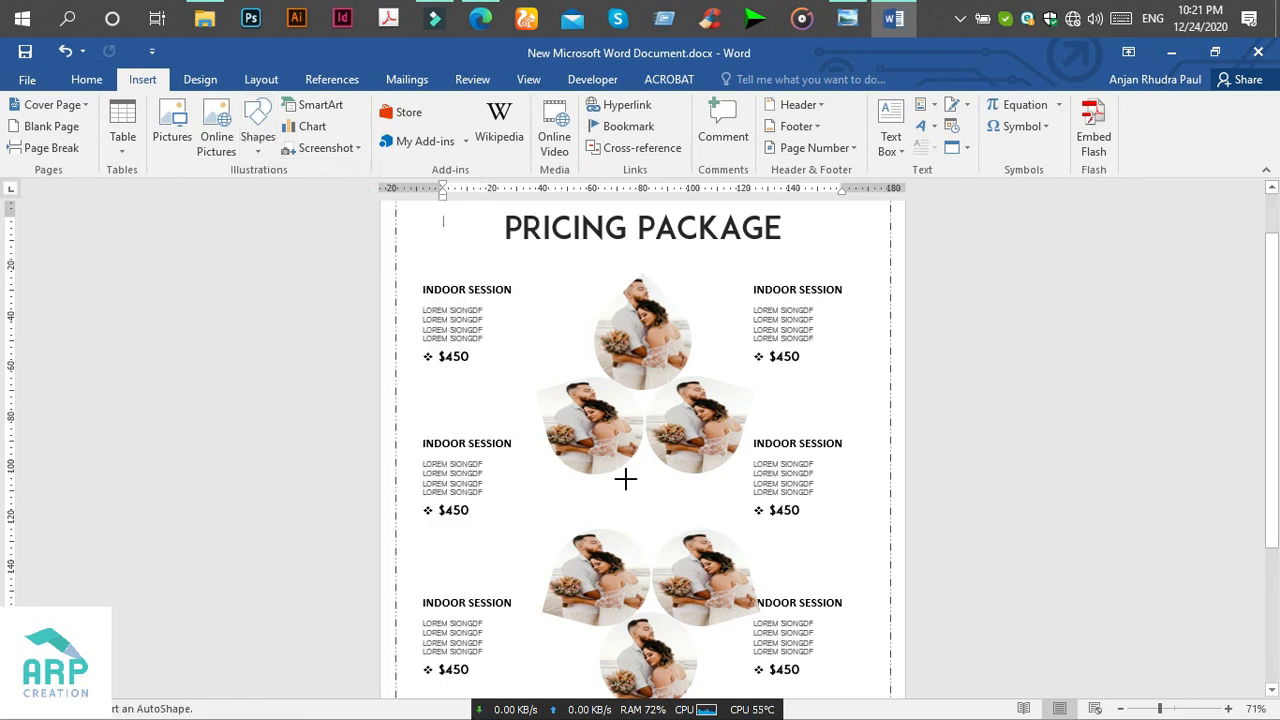
pyautogui.moveTo(620, 472); pyautogui.dragTo(720, 542)
pyautogui.moveTo(677, 500); pyautogui.dragTo(654, 481)
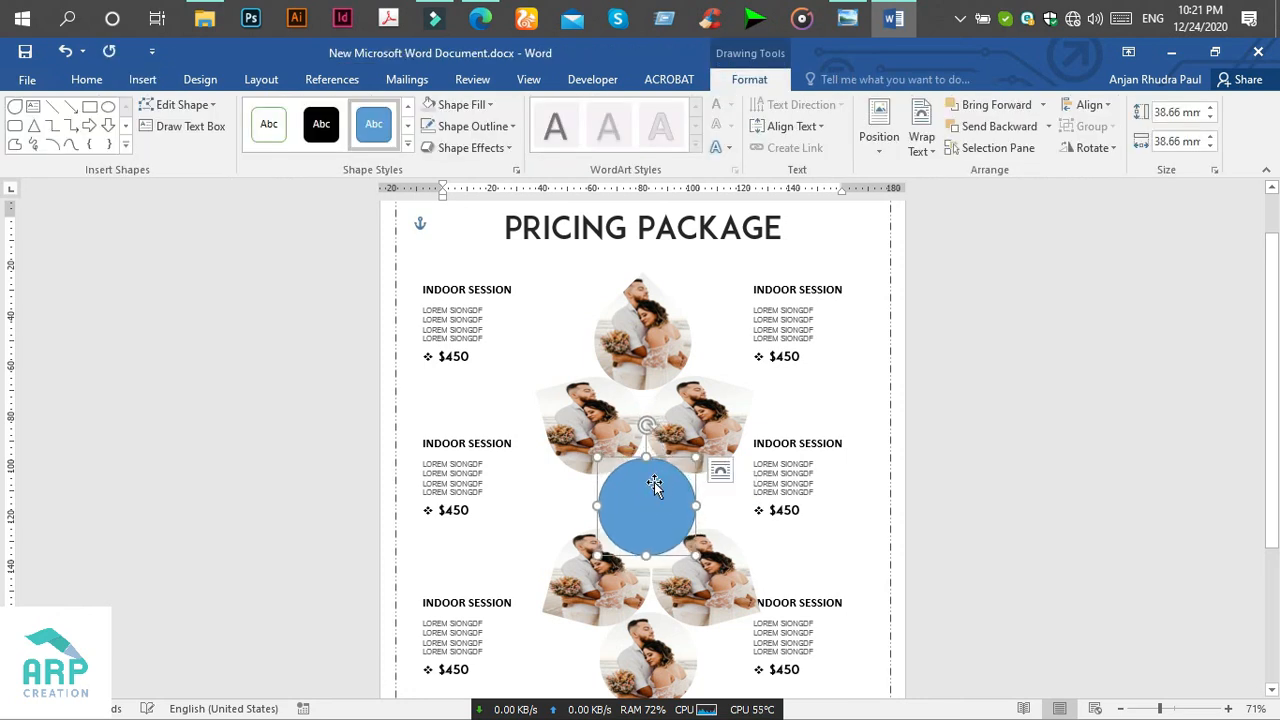
# Fill the central circle with light gray and remove its outline.
pyautogui.click(431, 106)
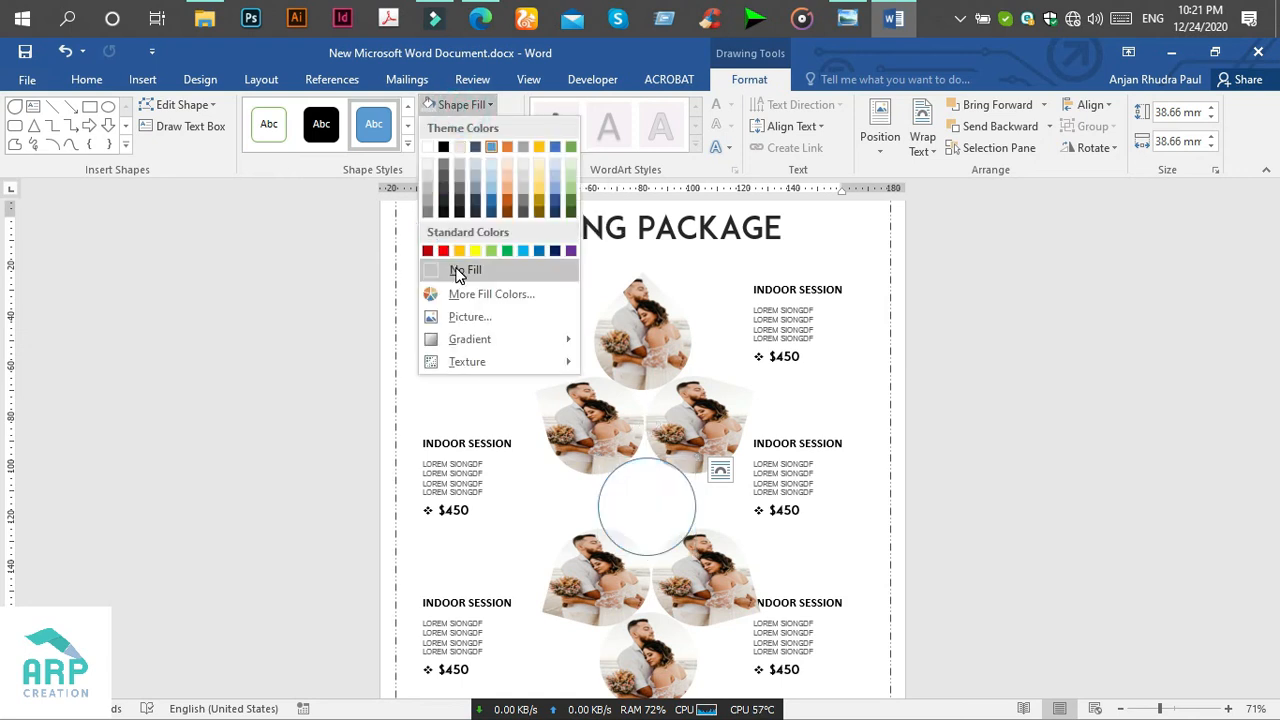
pyautogui.click(432, 173)
pyautogui.click(471, 126)
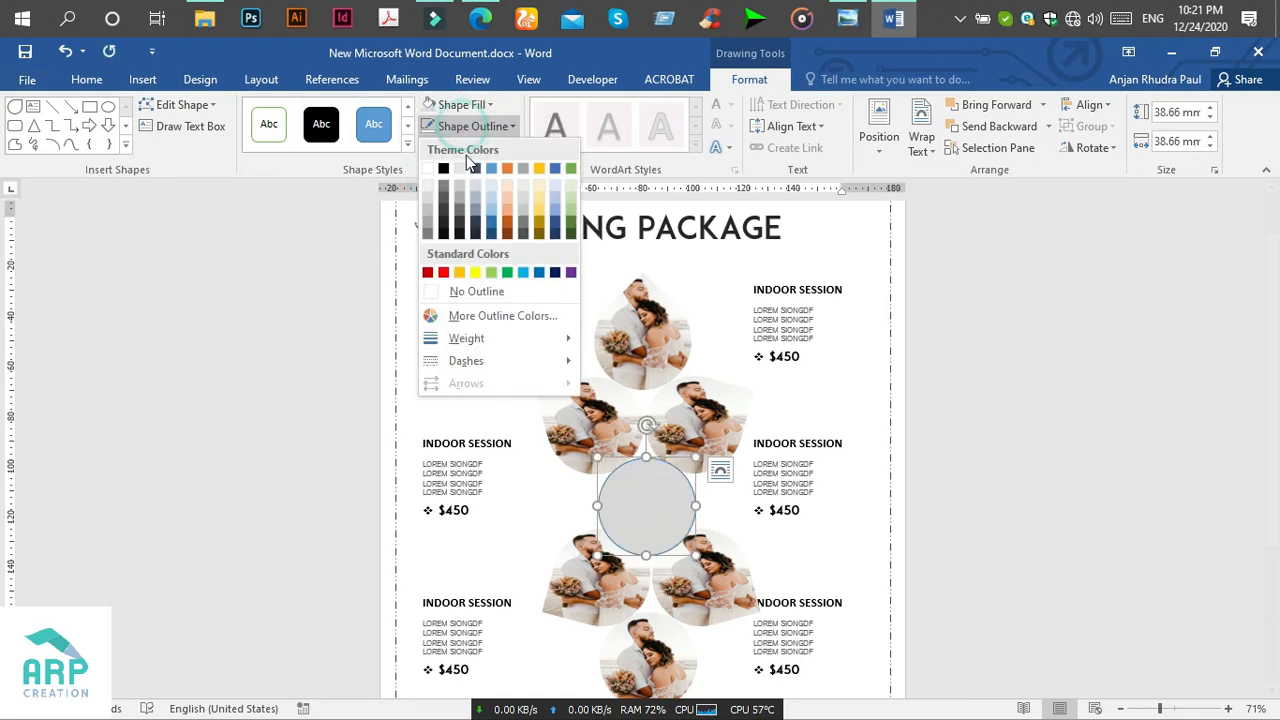
pyautogui.click(472, 289)
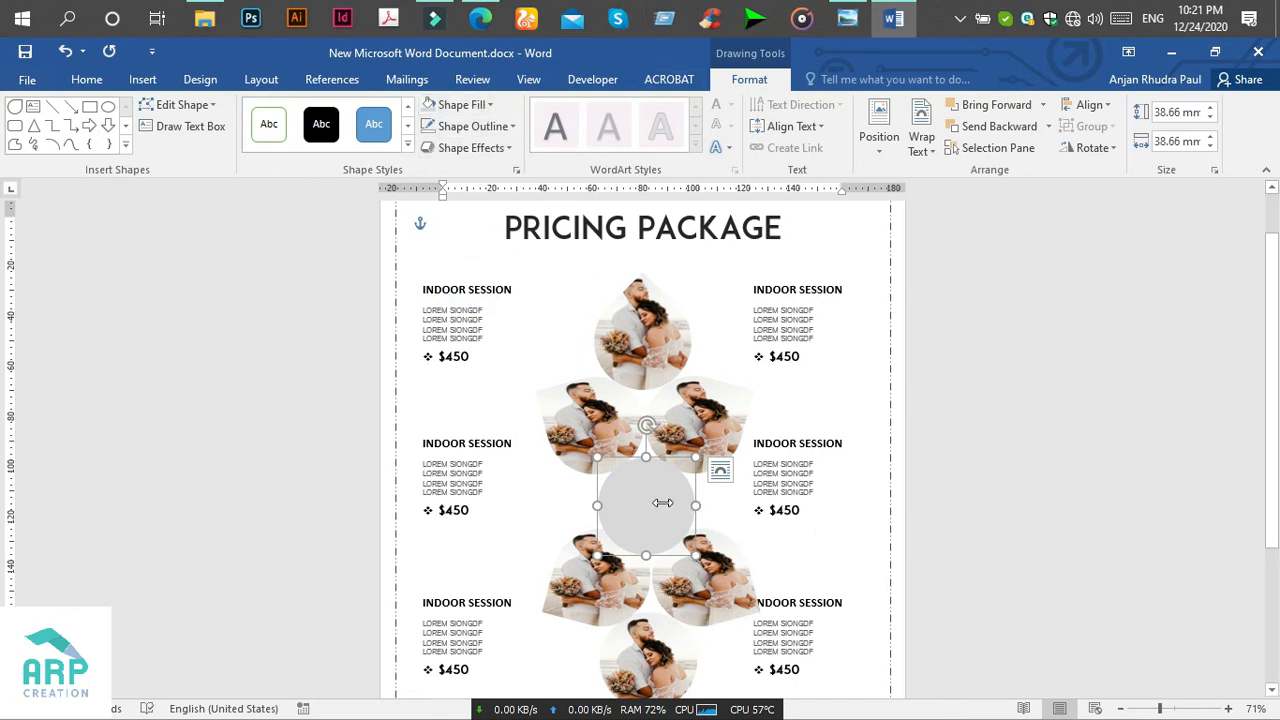
# Fill the central circle with the picture pexels-thegiansepillo-3714421.jpg from the Downloads folder, browsing the files as large icons.
pyautogui.click(476, 103)
pyautogui.click(479, 315)
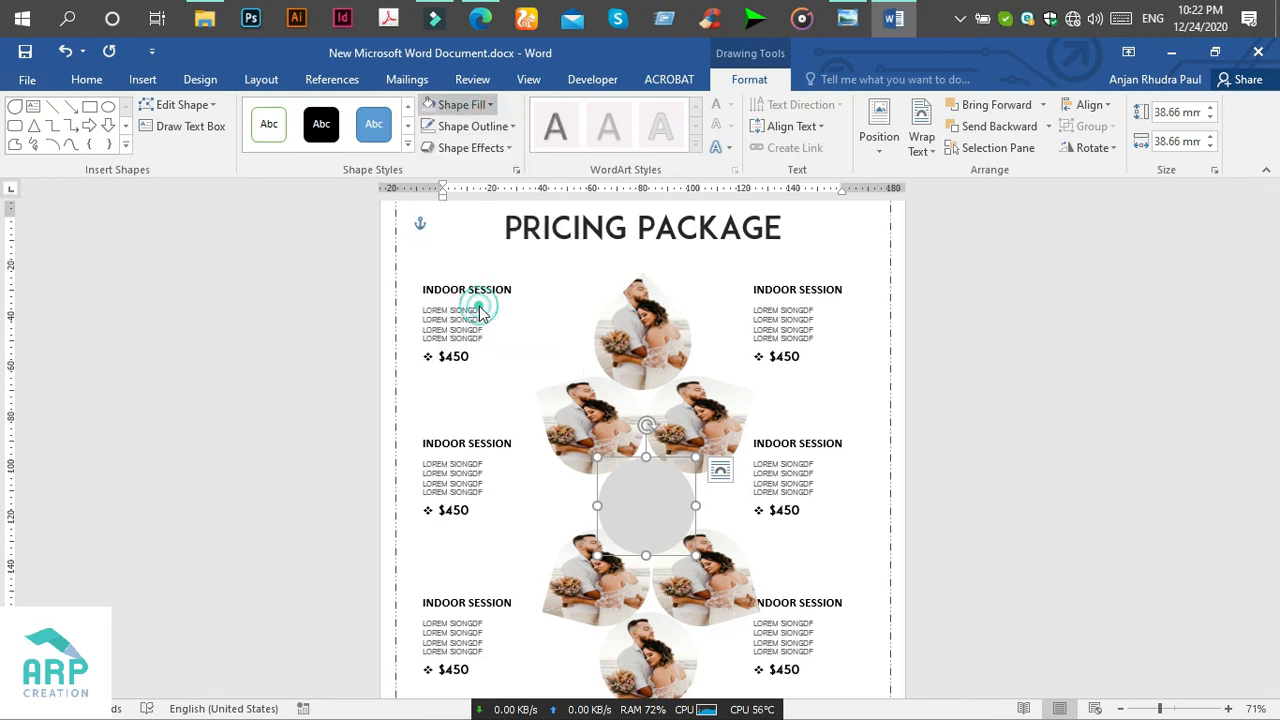
pyautogui.click(638, 430)
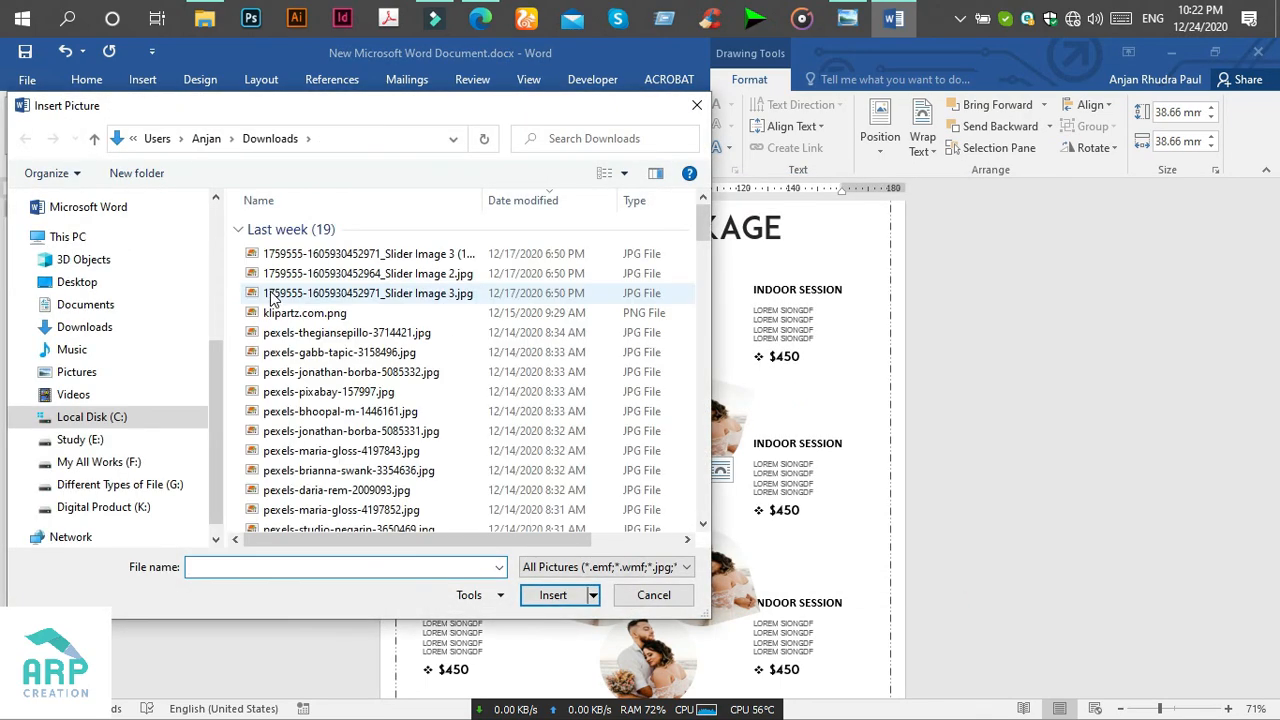
pyautogui.click(624, 174)
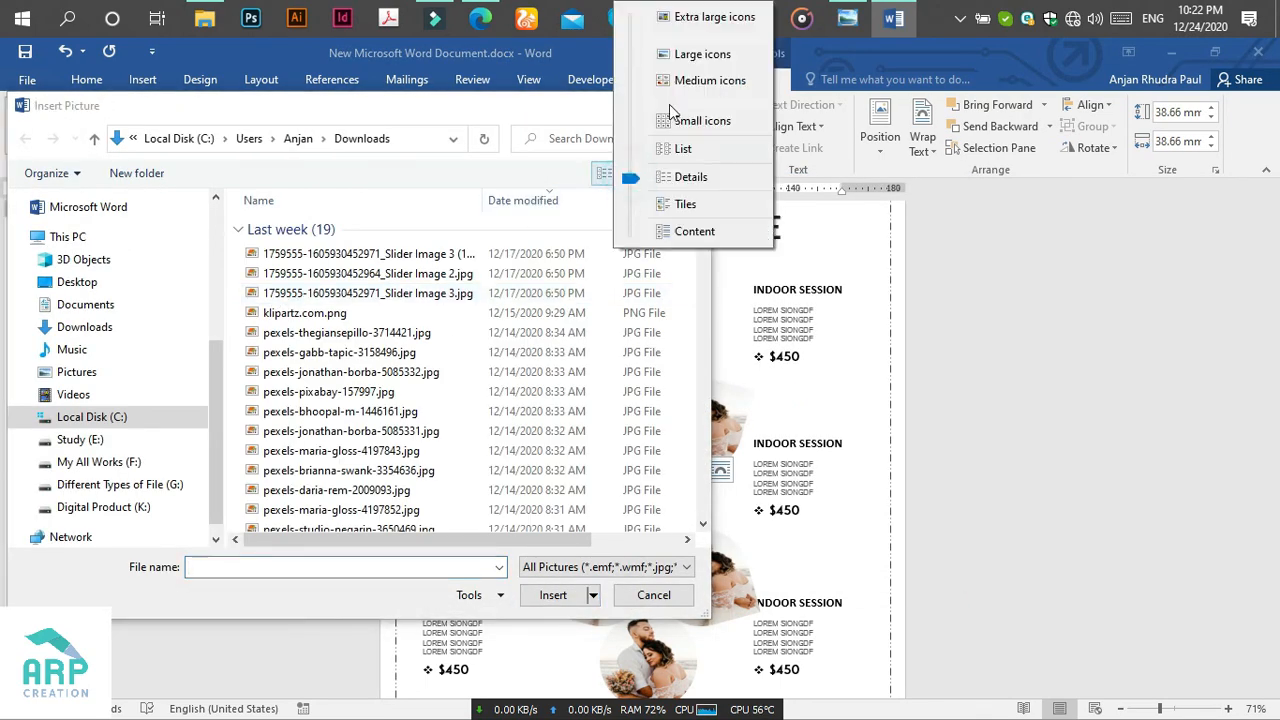
pyautogui.click(668, 52)
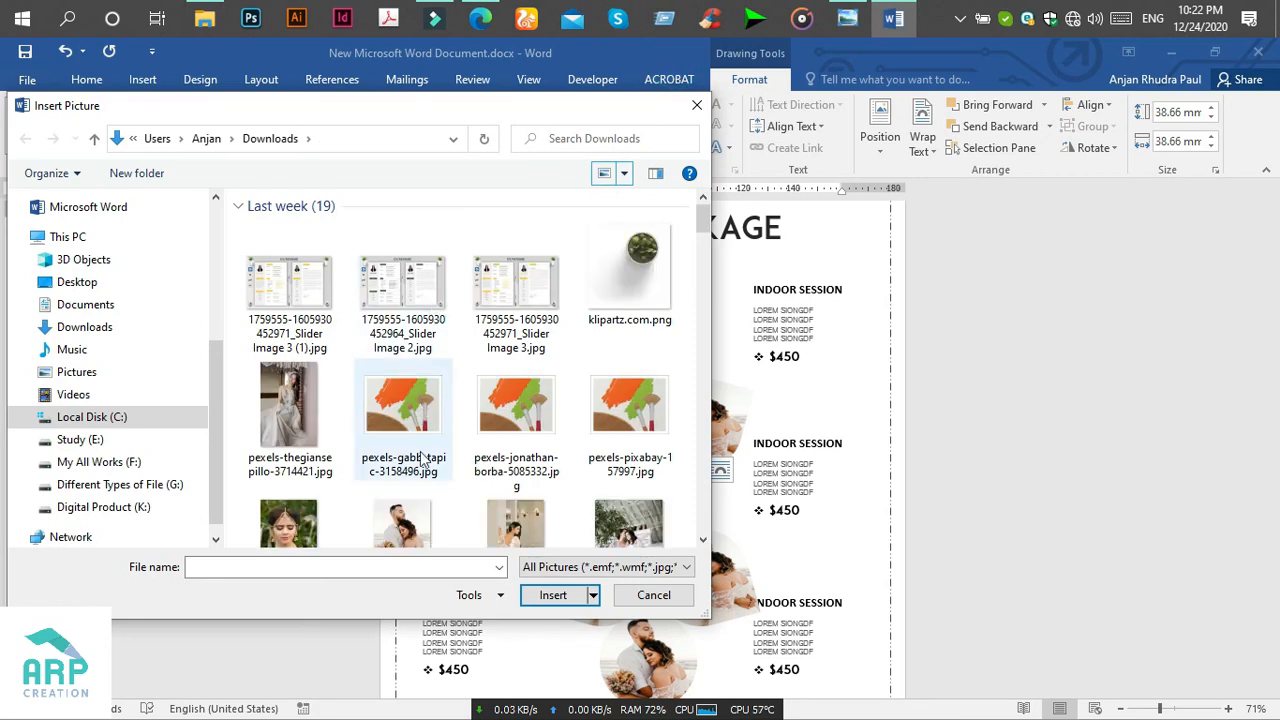
pyautogui.click(298, 431)
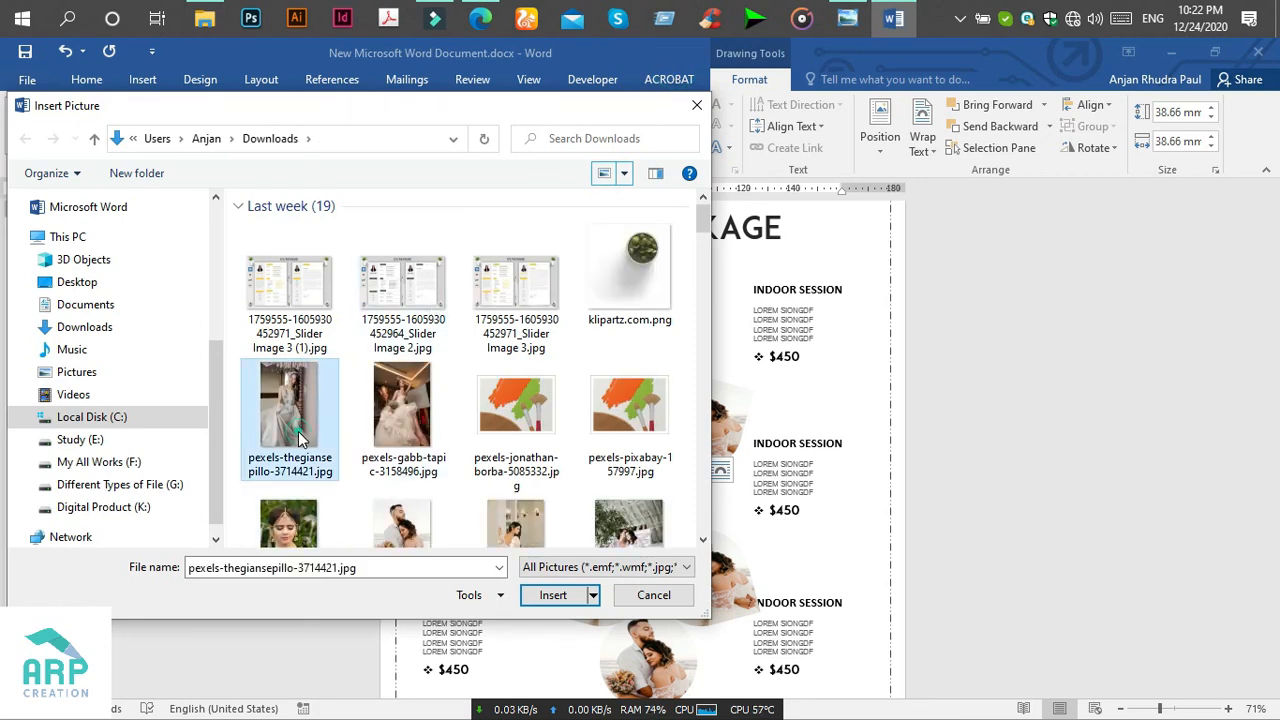
pyautogui.click(553, 595)
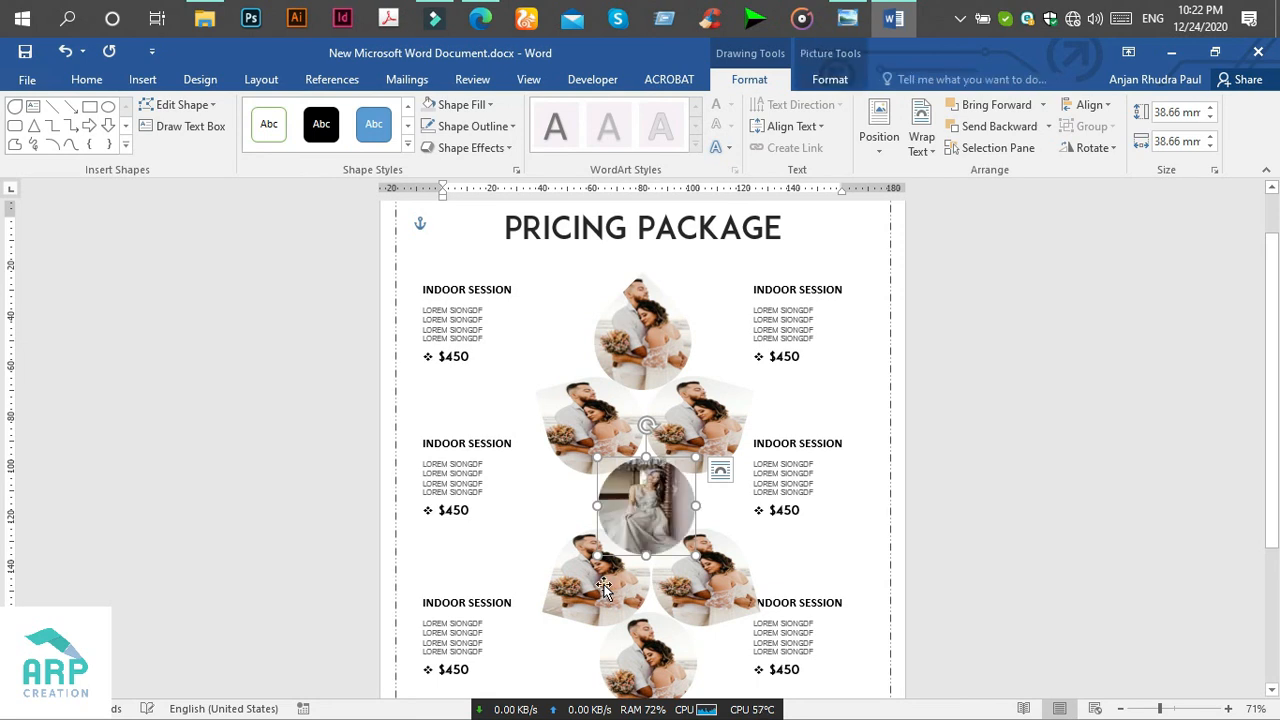
# Shift all six photo teardrops and the central circle together slightly left, clear of the right-hand session blocks, and deselect them.
pyautogui.scroll(-2, 668, 645)
pyautogui.click(665, 622)
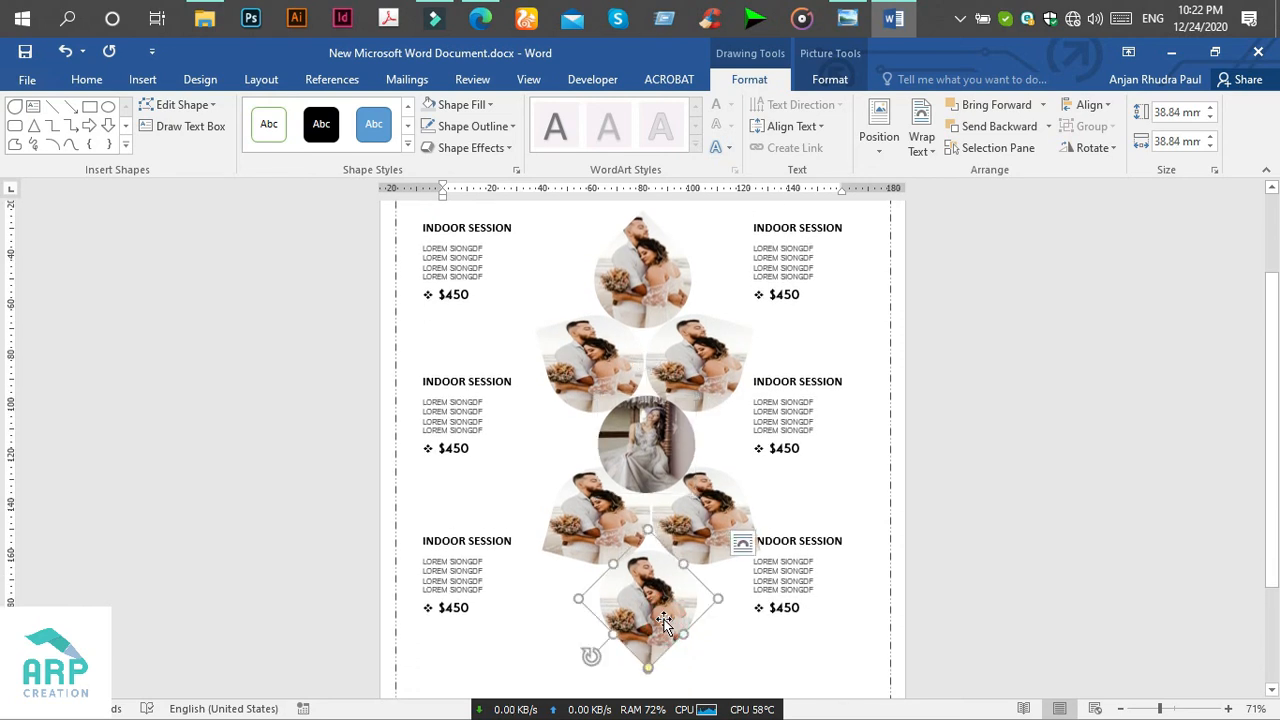
pyautogui.click(598, 536)
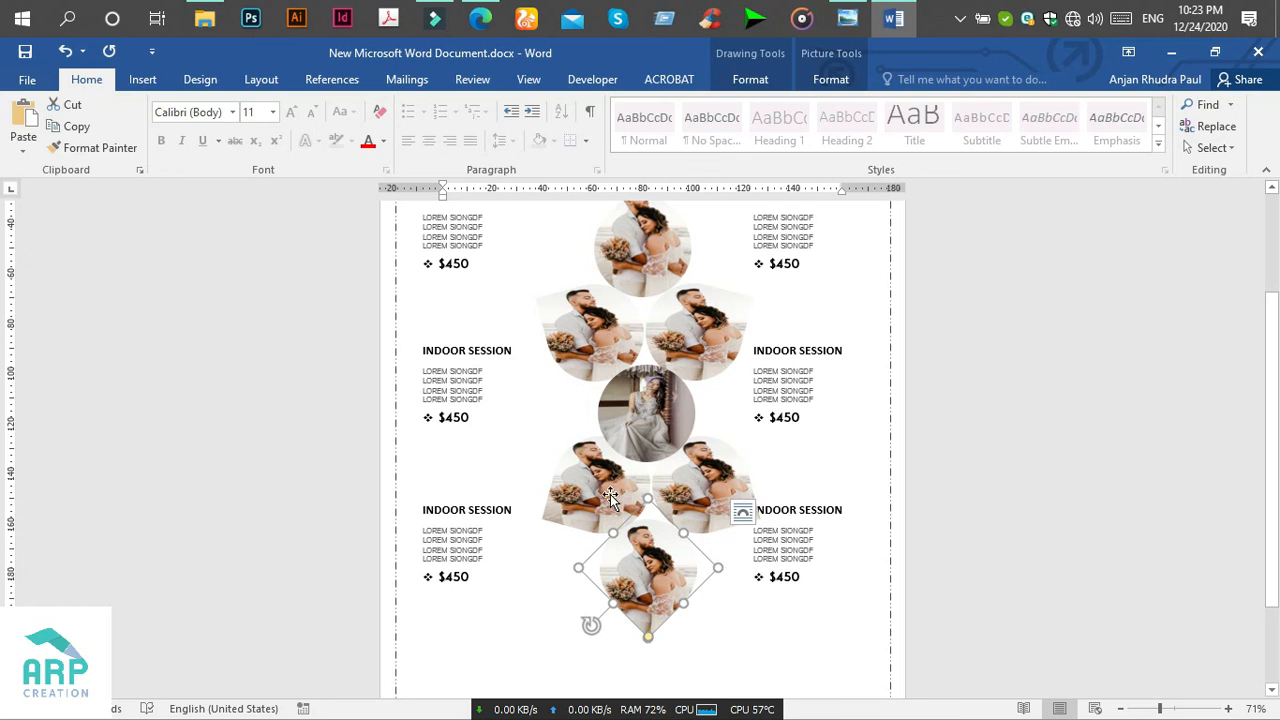
pyautogui.keyDown('shift'); pyautogui.click(610, 497); pyautogui.keyUp('shift')
pyautogui.keyDown('shift'); pyautogui.click(711, 492); pyautogui.keyUp('shift')
pyautogui.keyDown('shift'); pyautogui.click(657, 398); pyautogui.keyUp('shift')
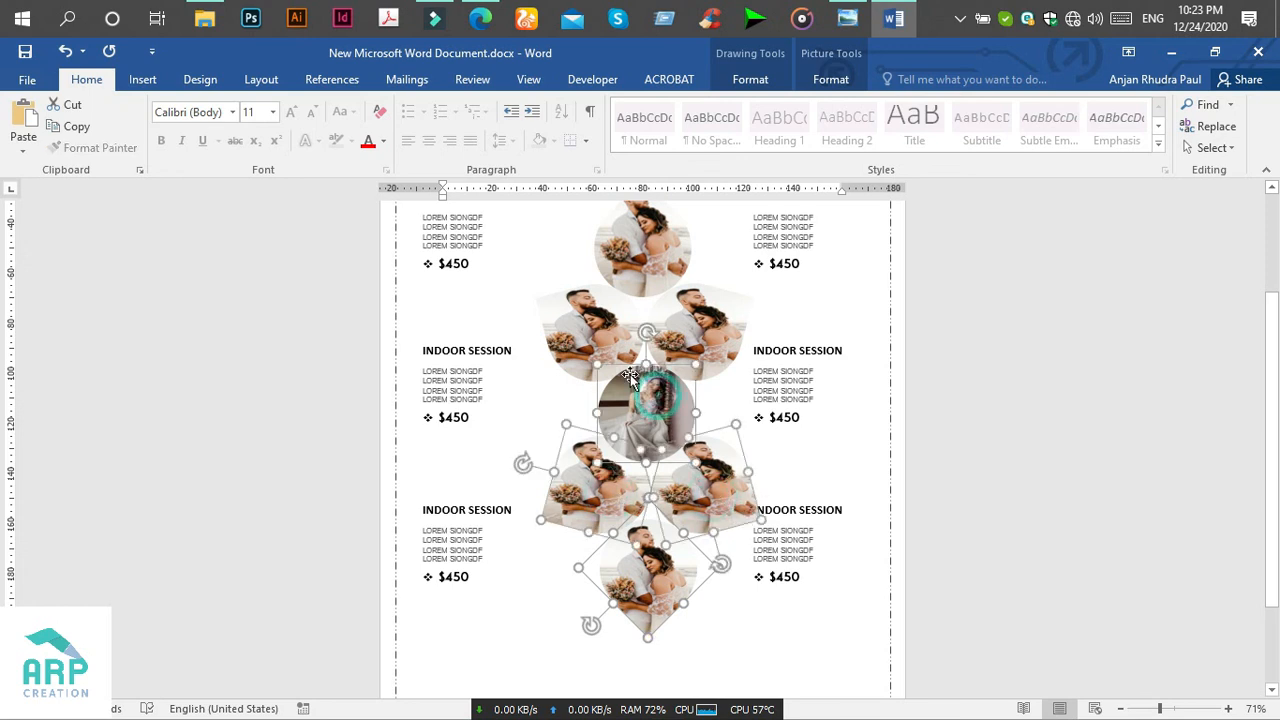
pyautogui.keyDown('shift'); pyautogui.click(580, 322); pyautogui.keyUp('shift')
pyautogui.keyDown('shift'); pyautogui.click(692, 322); pyautogui.keyUp('shift')
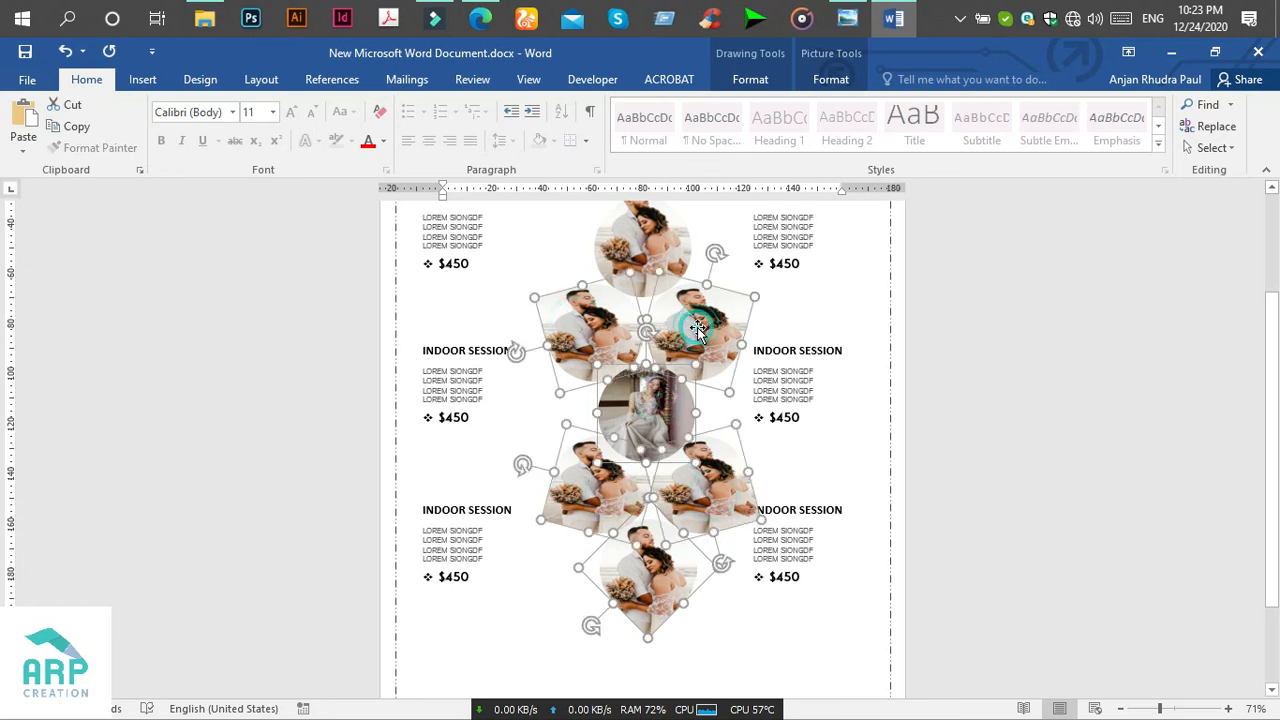
pyautogui.keyDown('shift'); pyautogui.click(666, 244); pyautogui.keyUp('shift')
pyautogui.scroll(2, 664, 260)
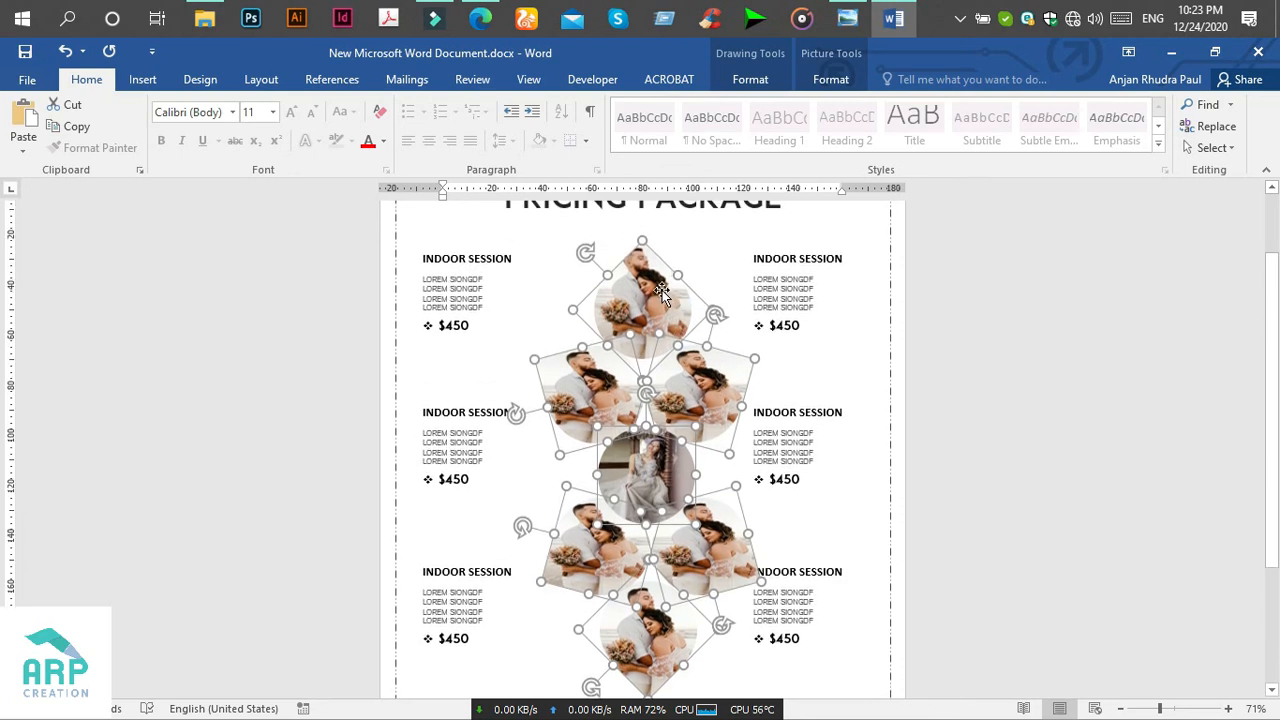
pyautogui.moveTo(660, 290); pyautogui.dragTo(644, 289)
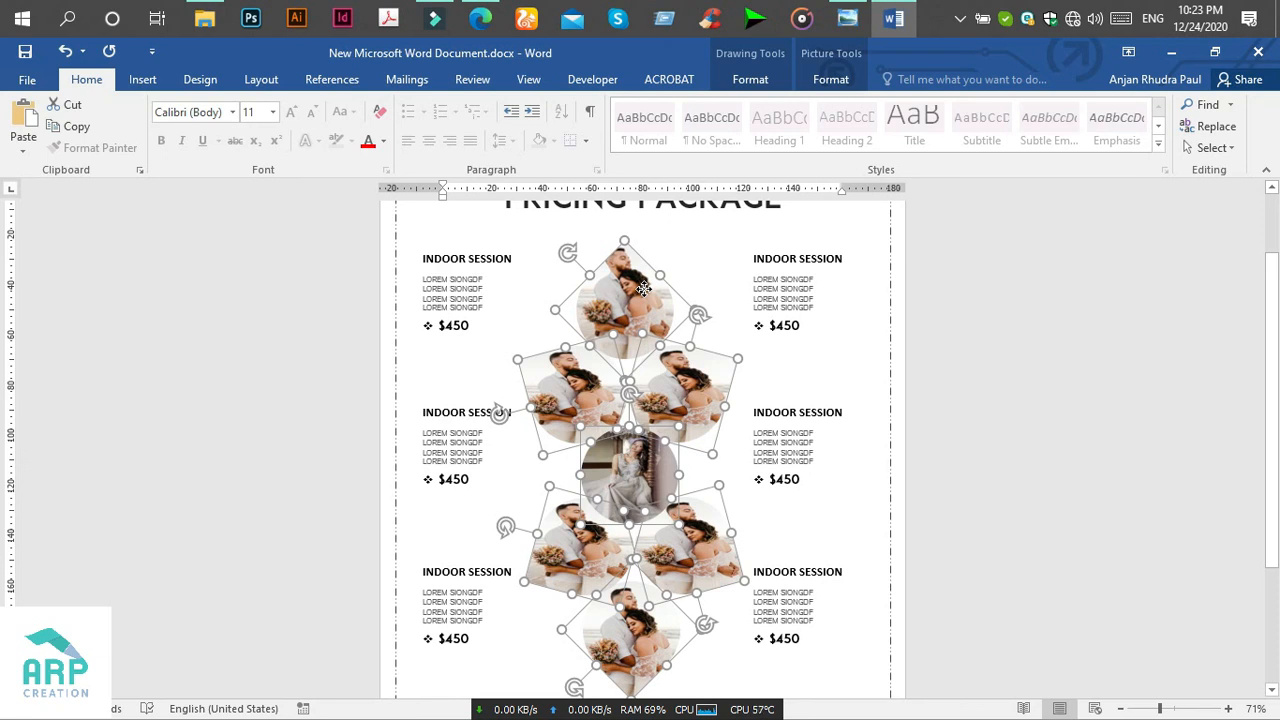
pyautogui.moveTo(644, 289); pyautogui.dragTo(644, 289)
pyautogui.scroll(-3, 760, 595)
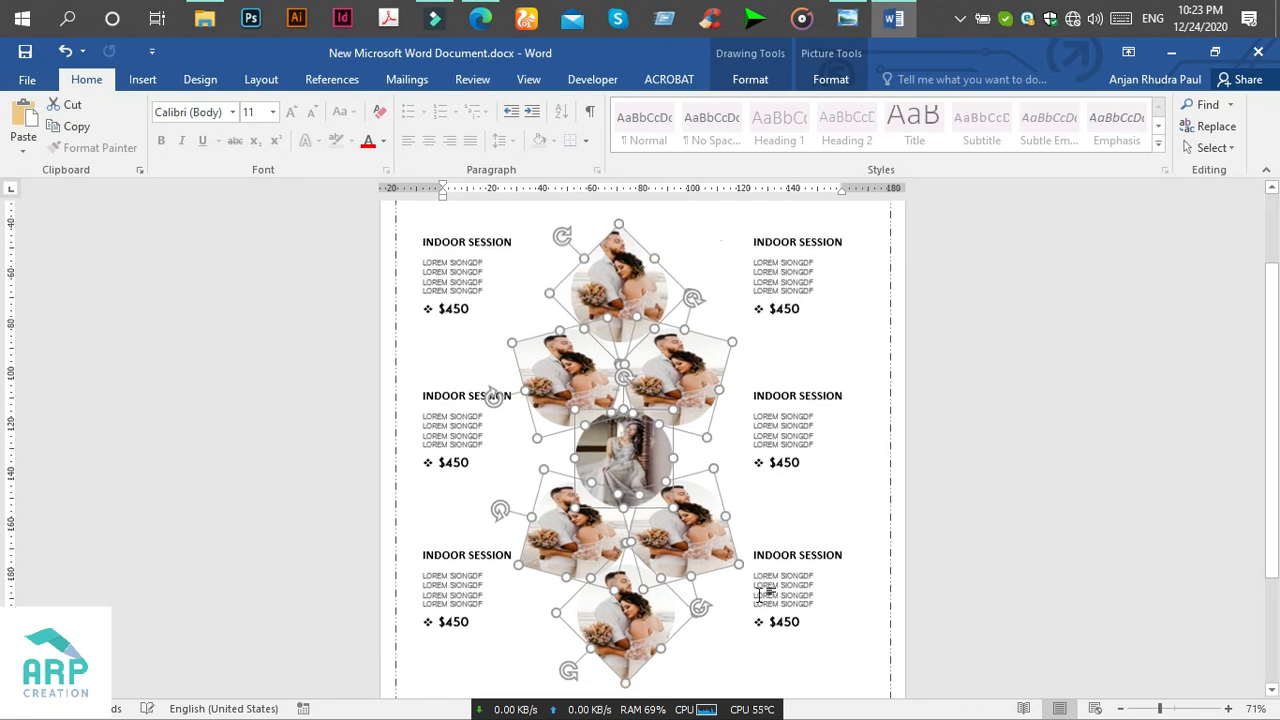
pyautogui.scroll(-1, 760, 595)
pyautogui.scroll(6, 760, 595)
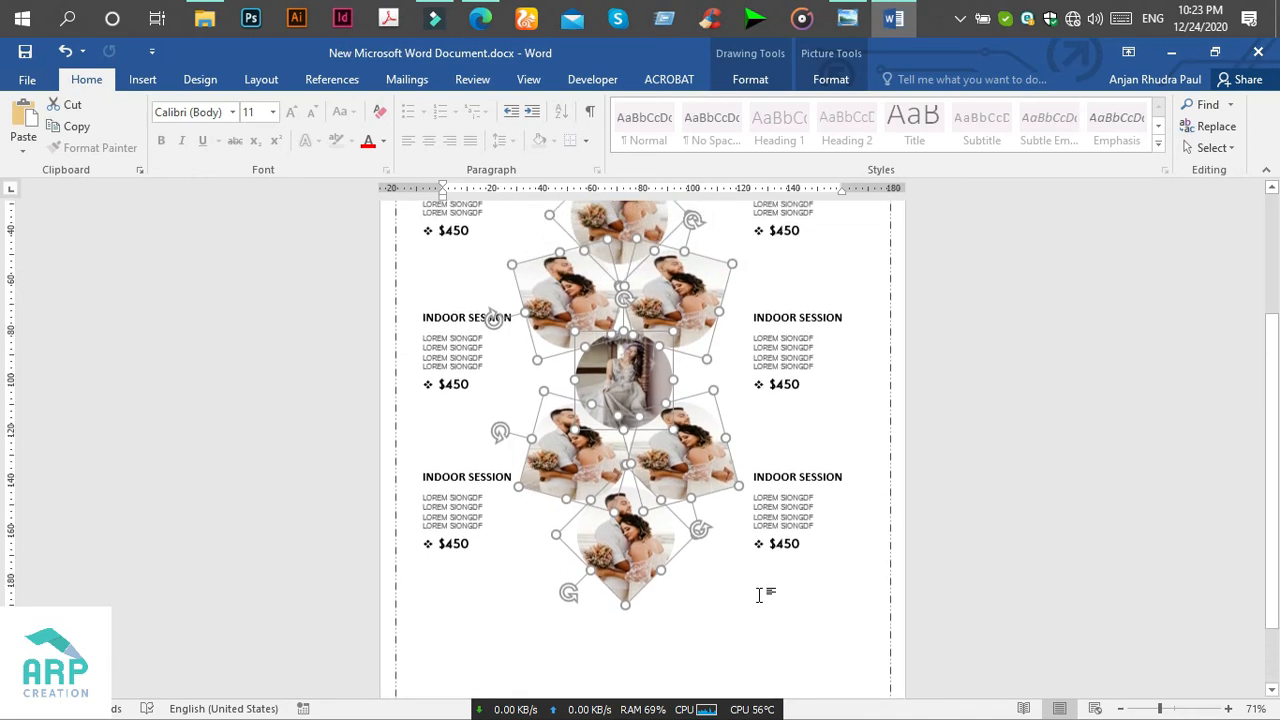
pyautogui.scroll(-6, 812, 650)
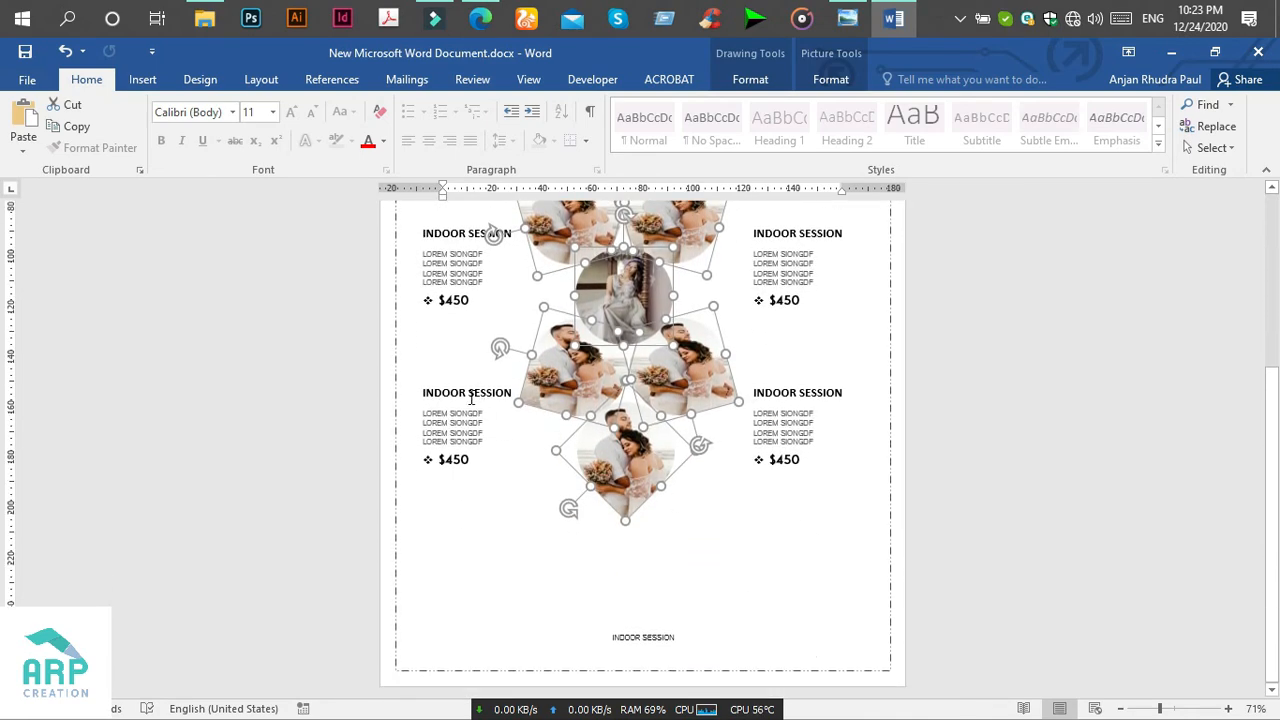
pyautogui.click(512, 452)
# Save the pricing package document with the repositioned photo shapes.
pyautogui.scroll(6, 512, 452)
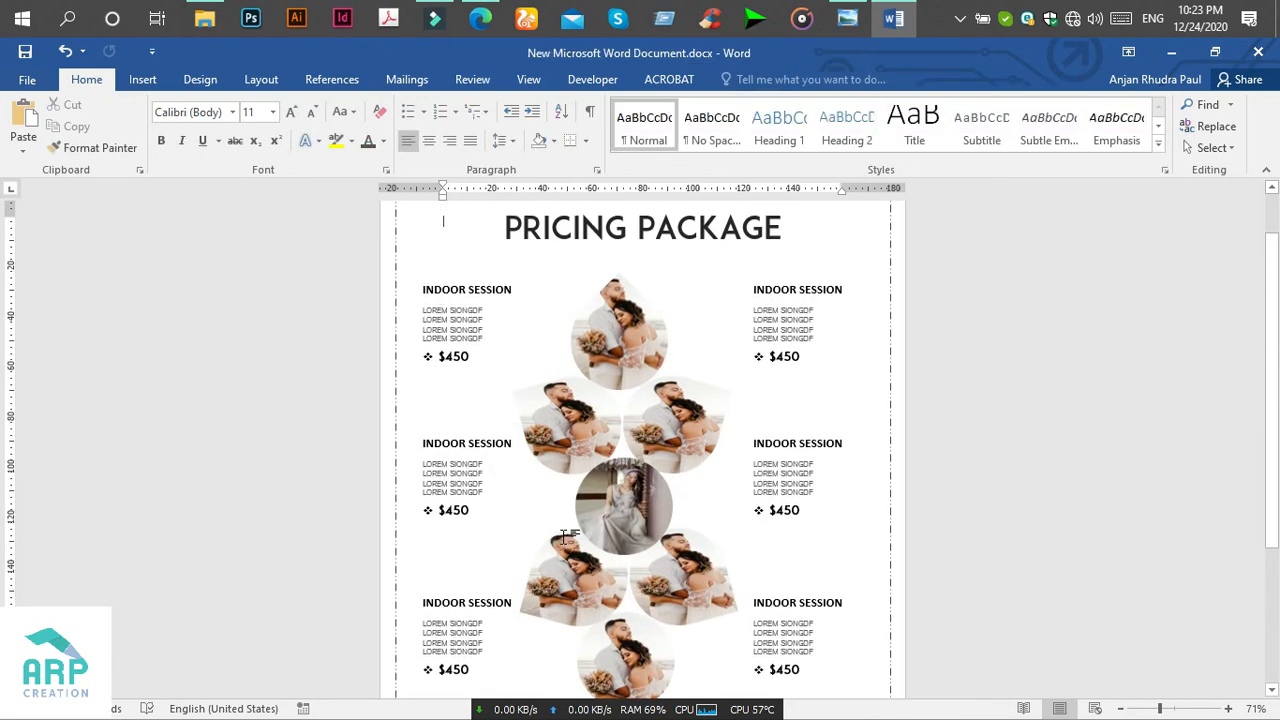
pyautogui.scroll(-2, 810, 589)
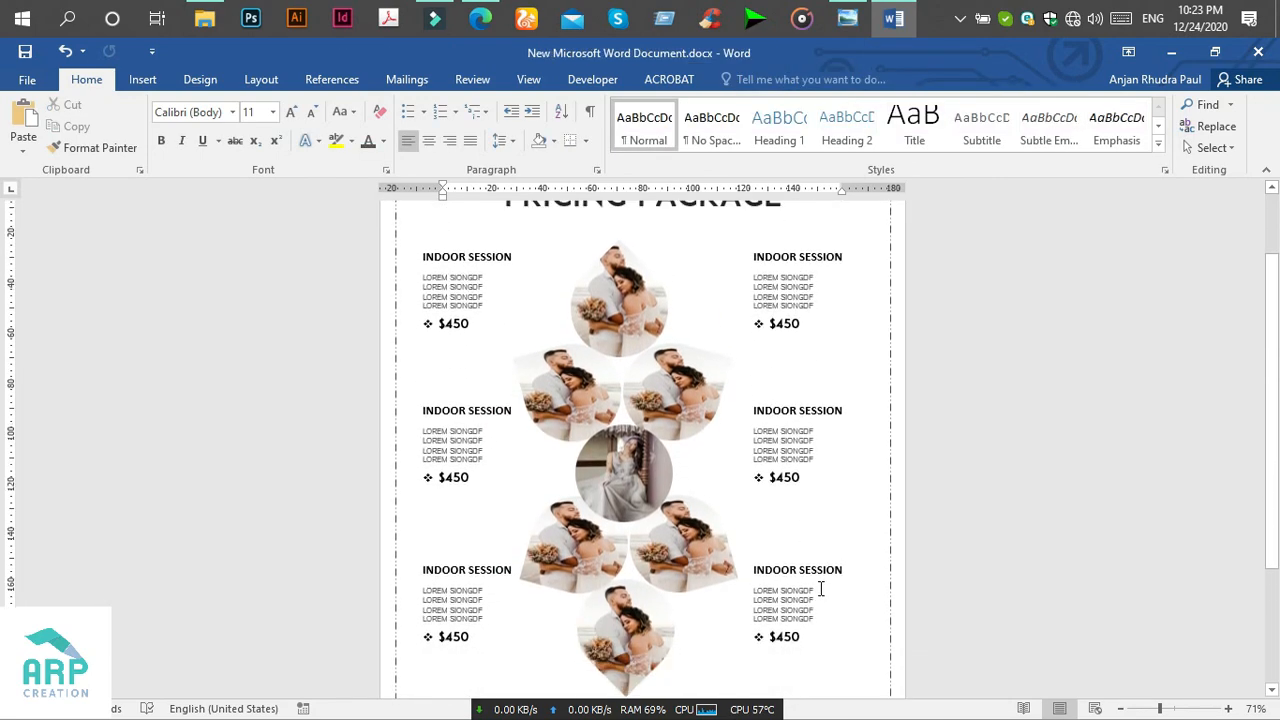
pyautogui.hotkey('ctrl', 's')
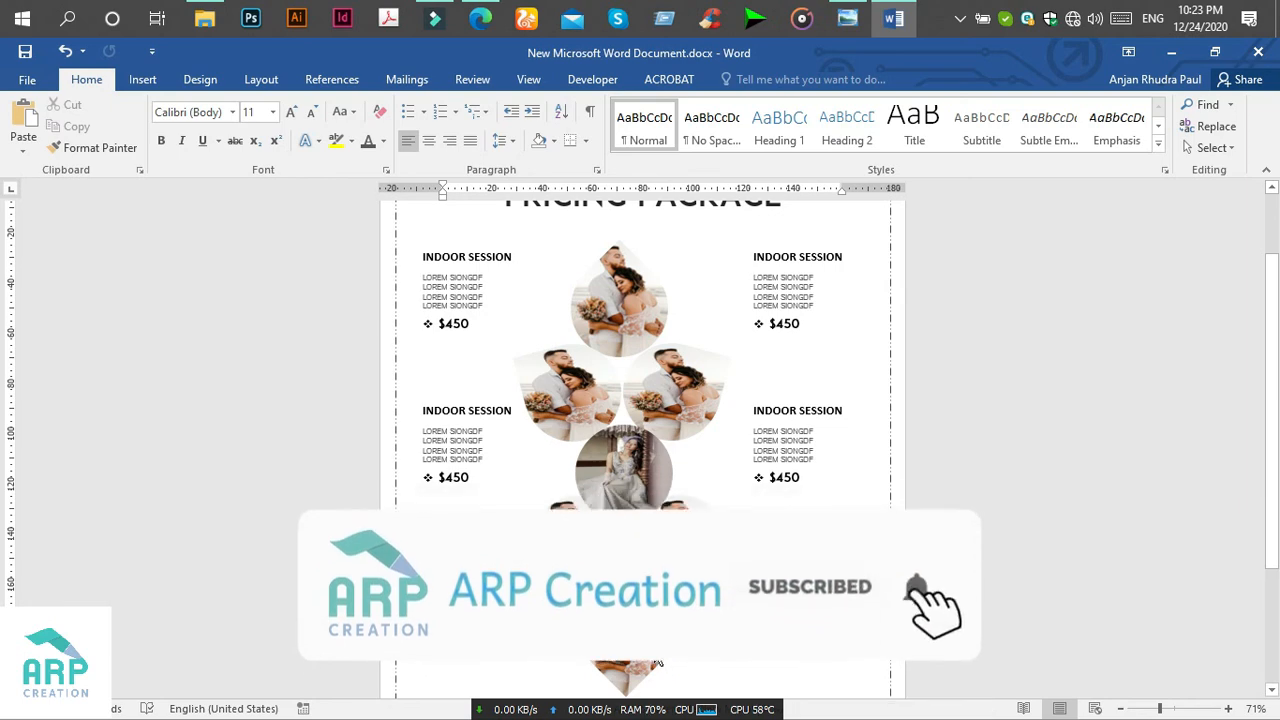
# Review the finished pricing page from heading to footer at different zoom levels, and minimize the document window.
pyautogui.scroll(1, 812, 590)
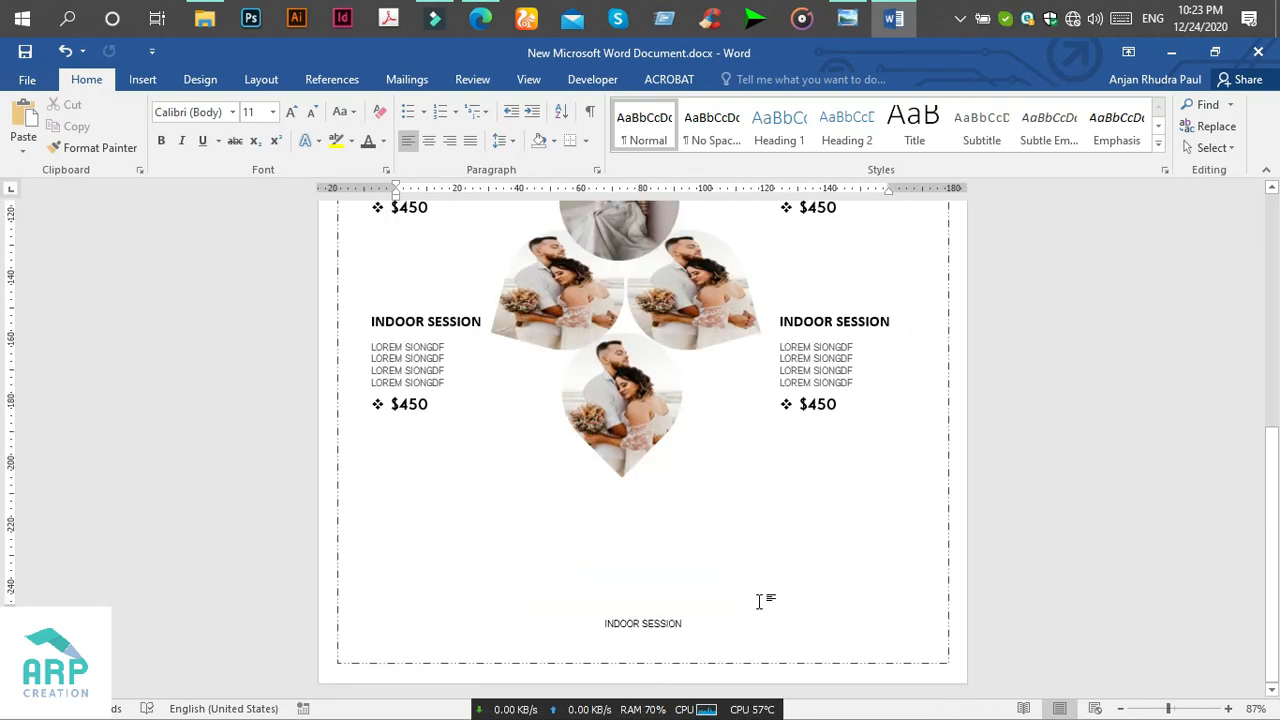
pyautogui.scroll(6, 851, 592)
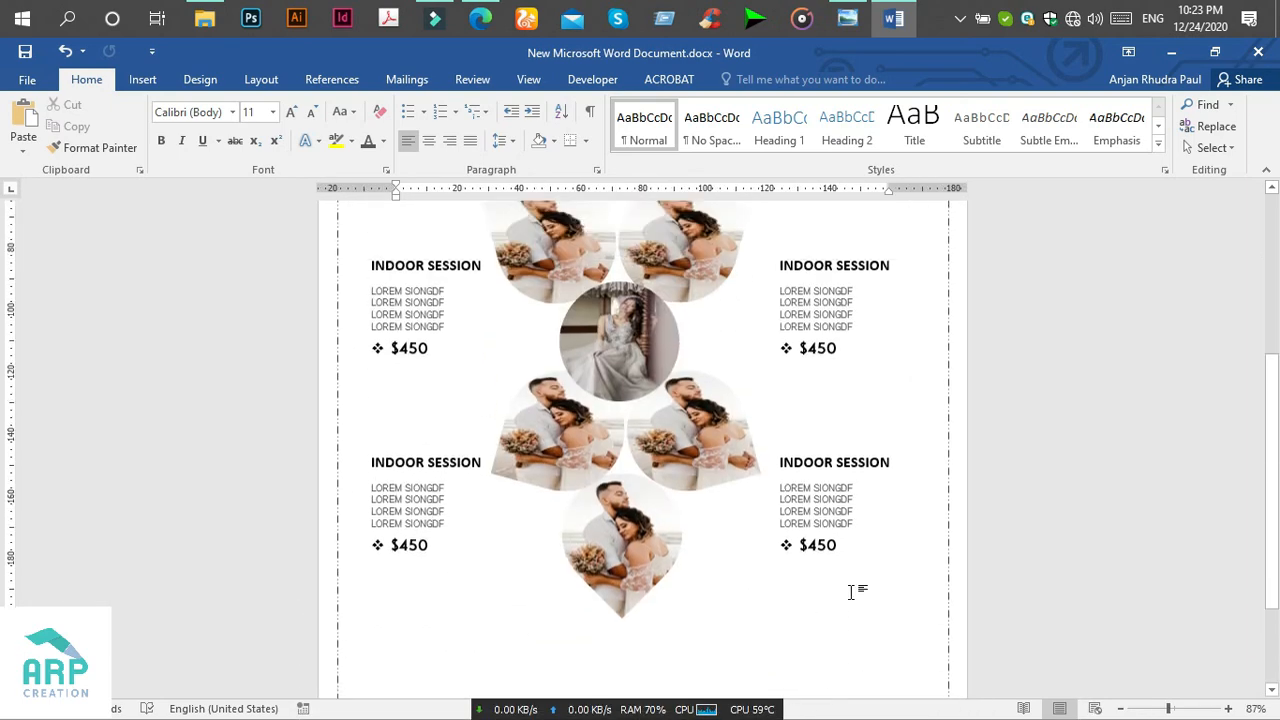
pyautogui.scroll(2, 851, 592)
pyautogui.scroll(-10, 737, 591)
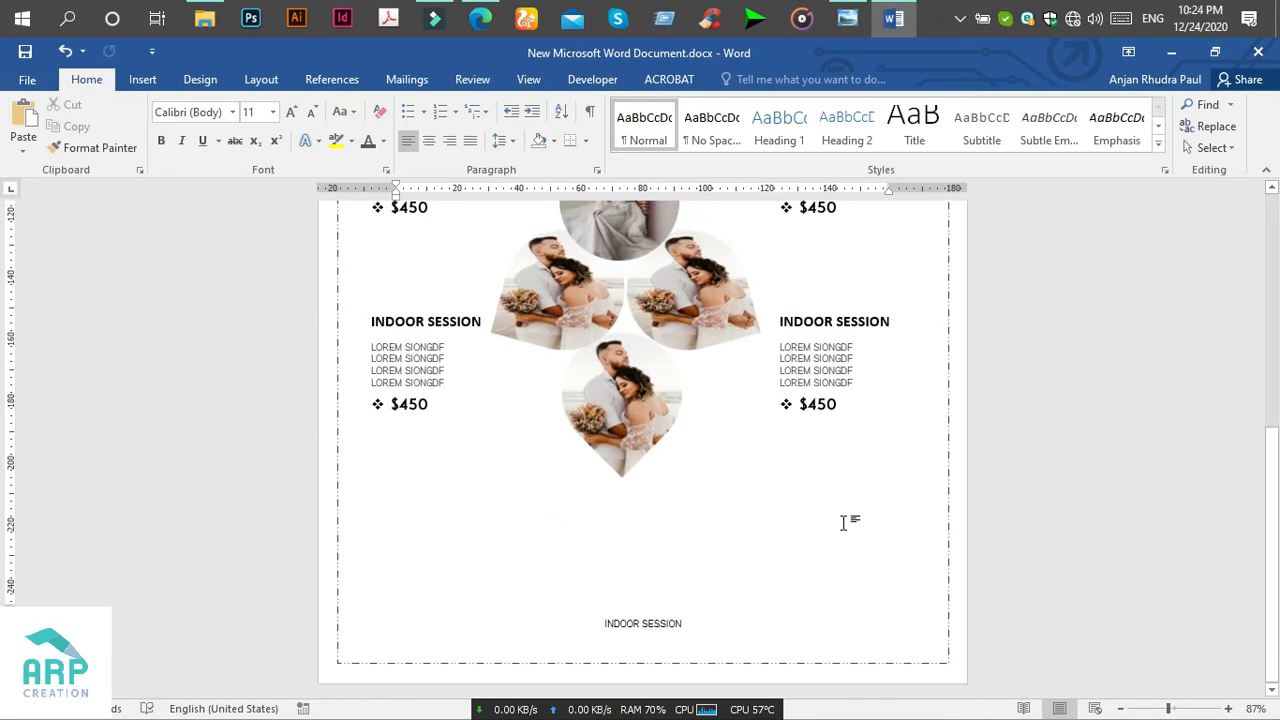
pyautogui.scroll(1, 447, 421)
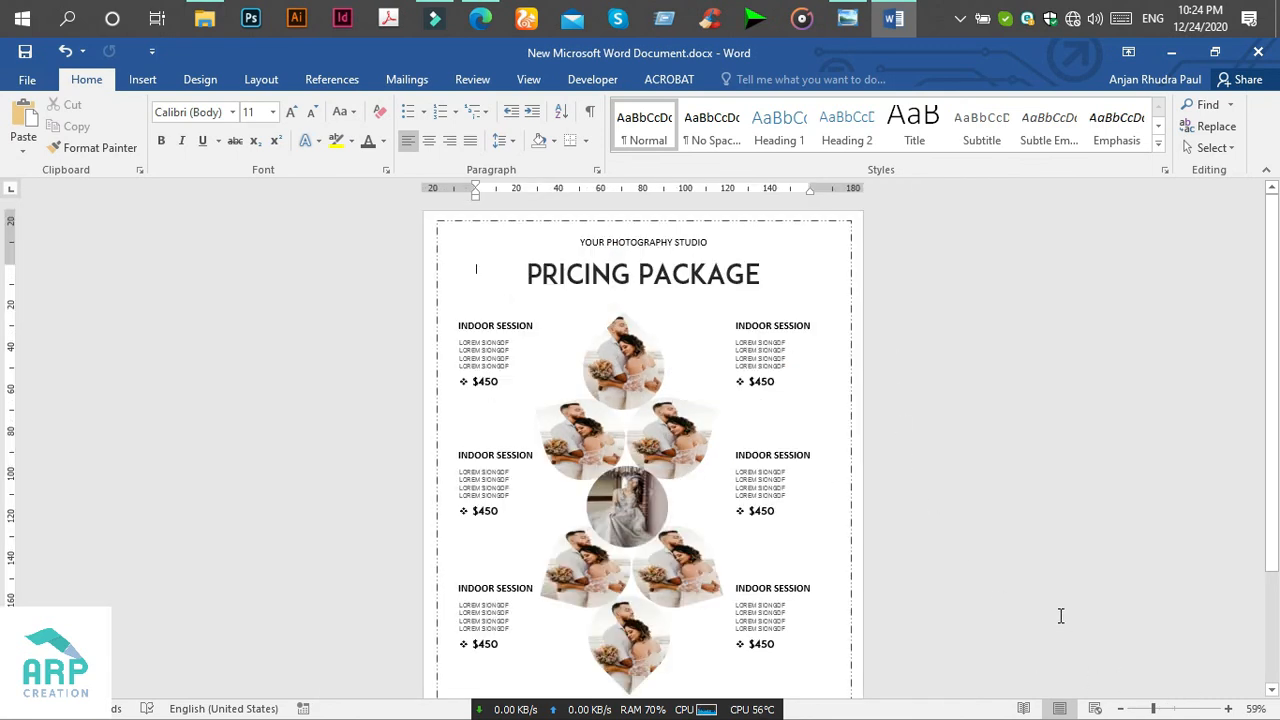
pyautogui.scroll(-2, 909, 578)
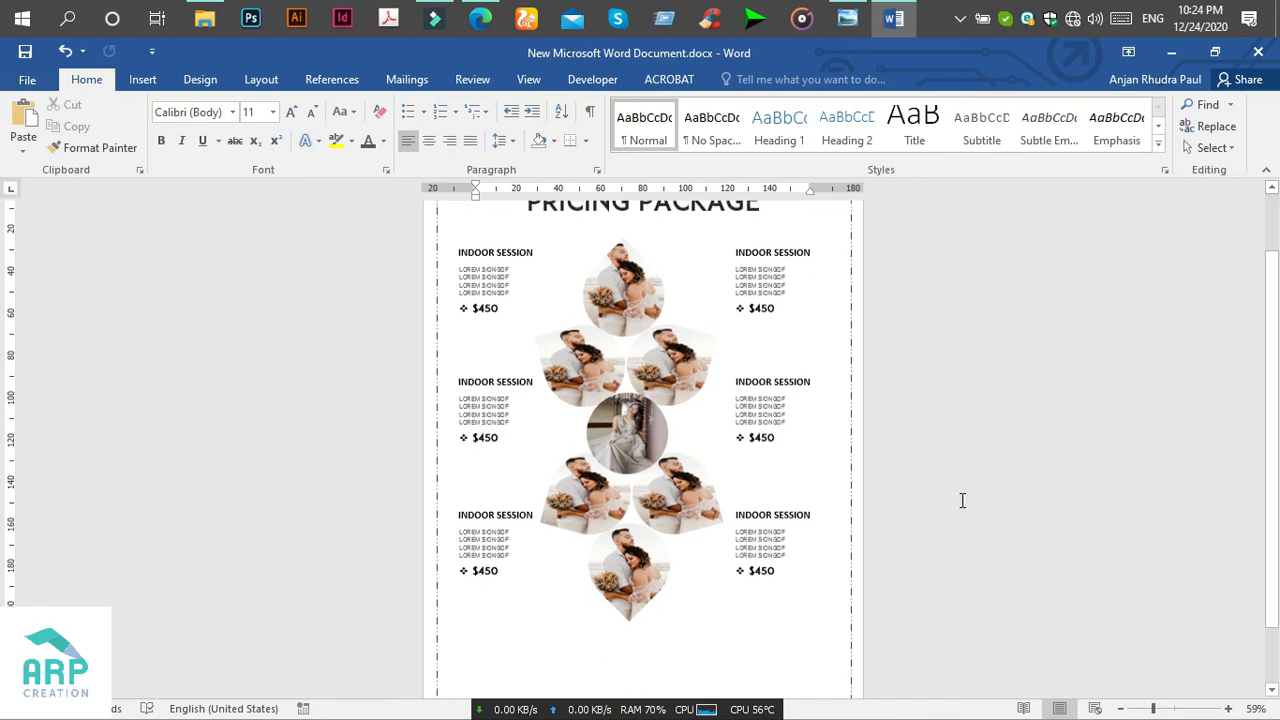
pyautogui.click(1176, 53)
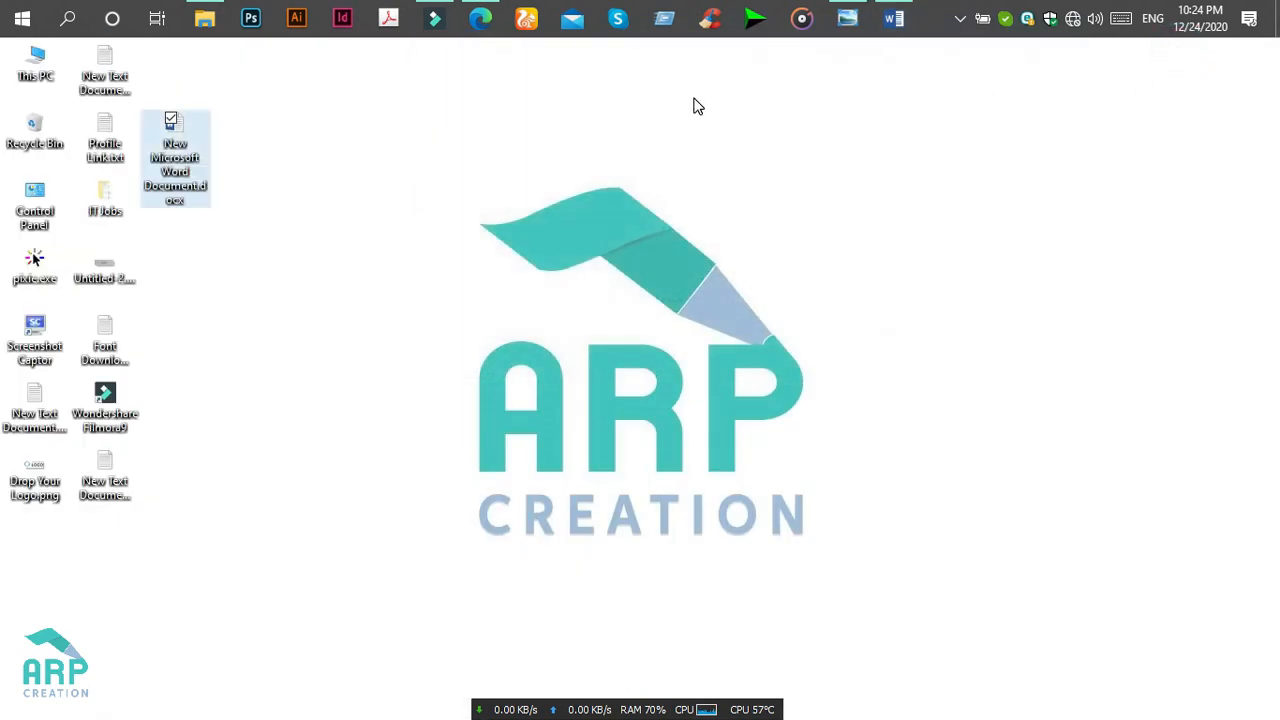